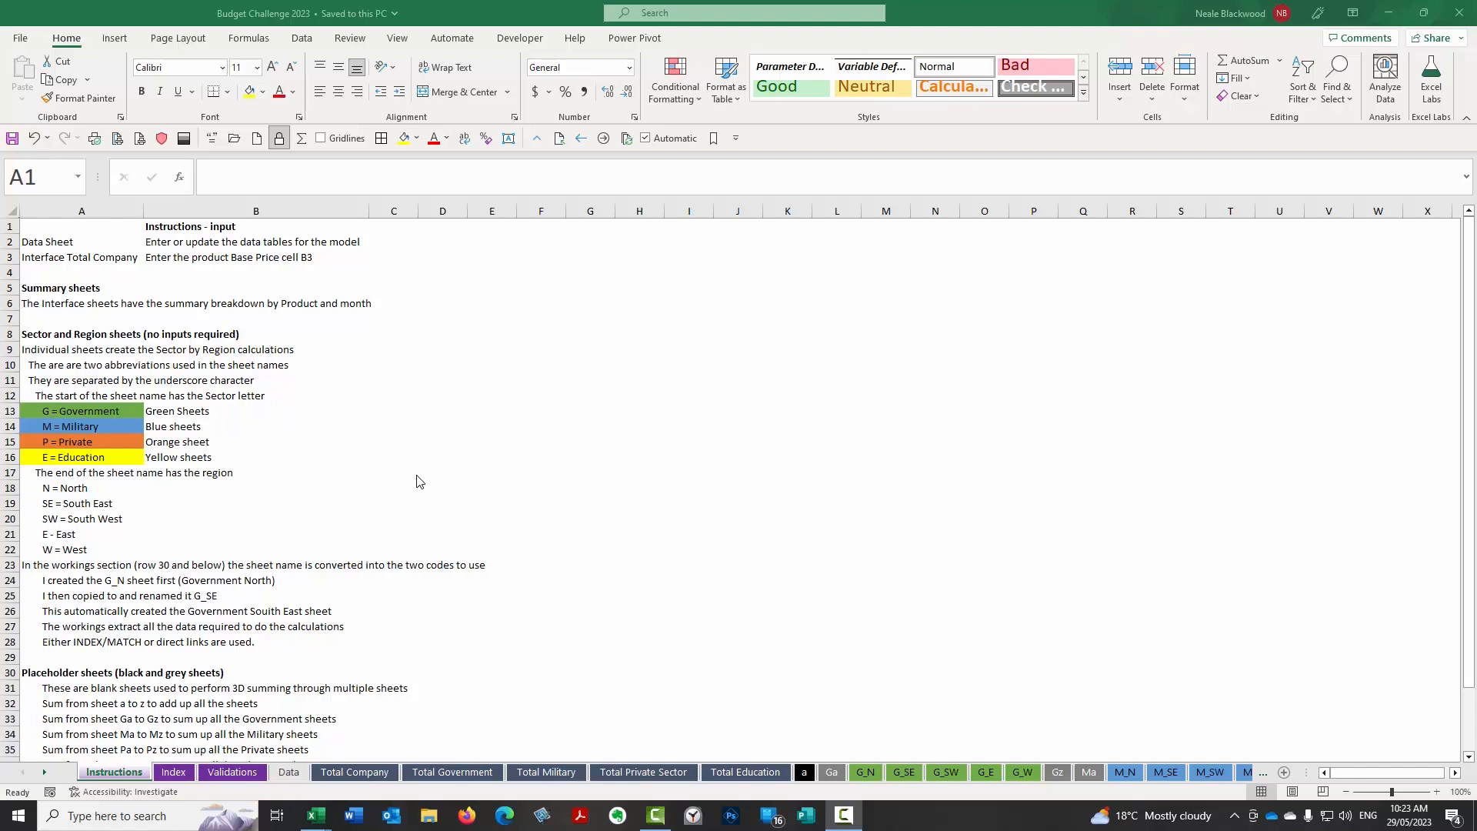
Look over the Index and Instructions sheets, including the sector colour key in A13, and browse the colour-coded sheet tabs.
left_click(182, 775)
left_click(182, 775)
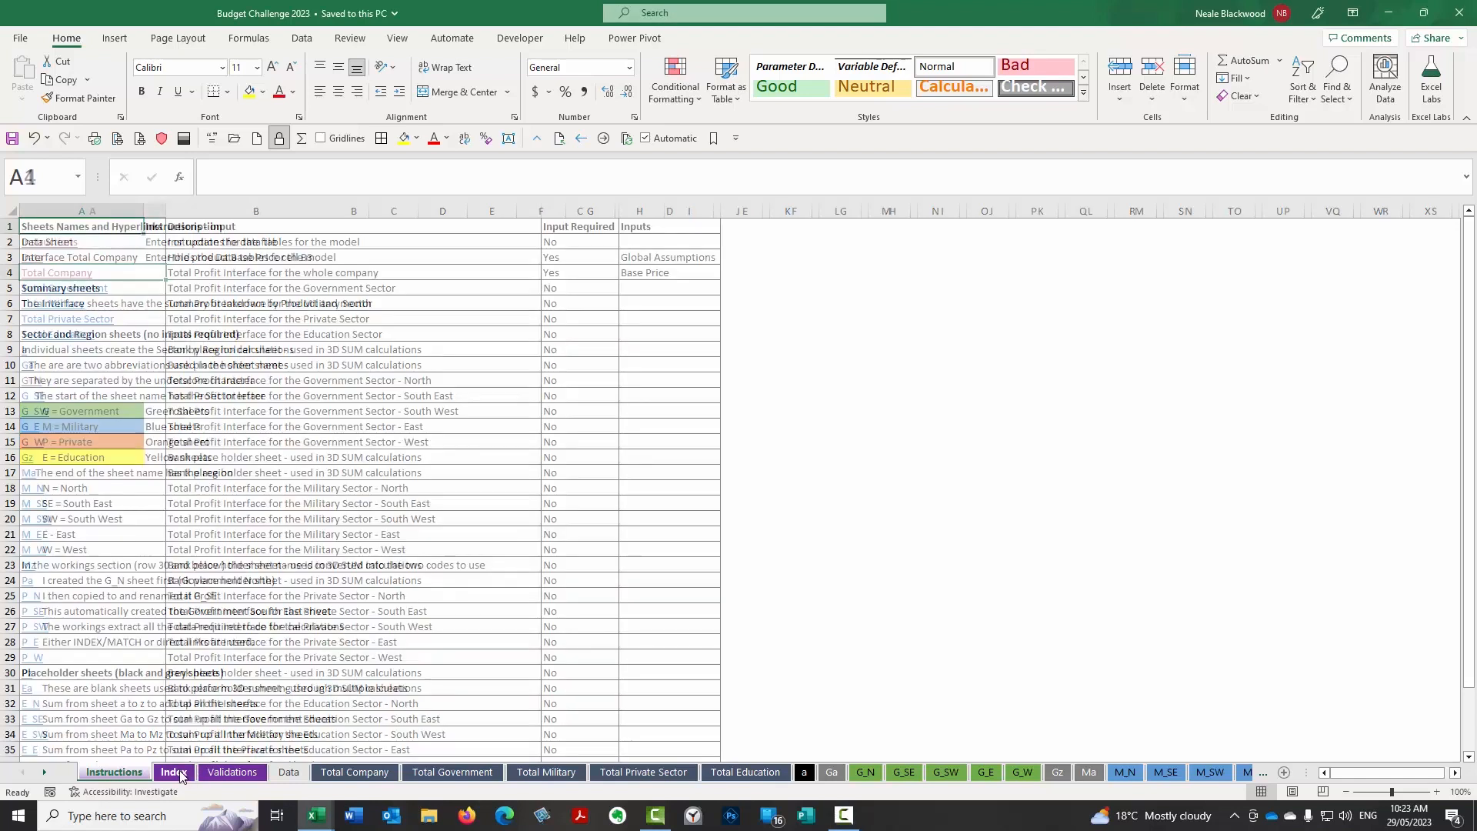
left_click(132, 775)
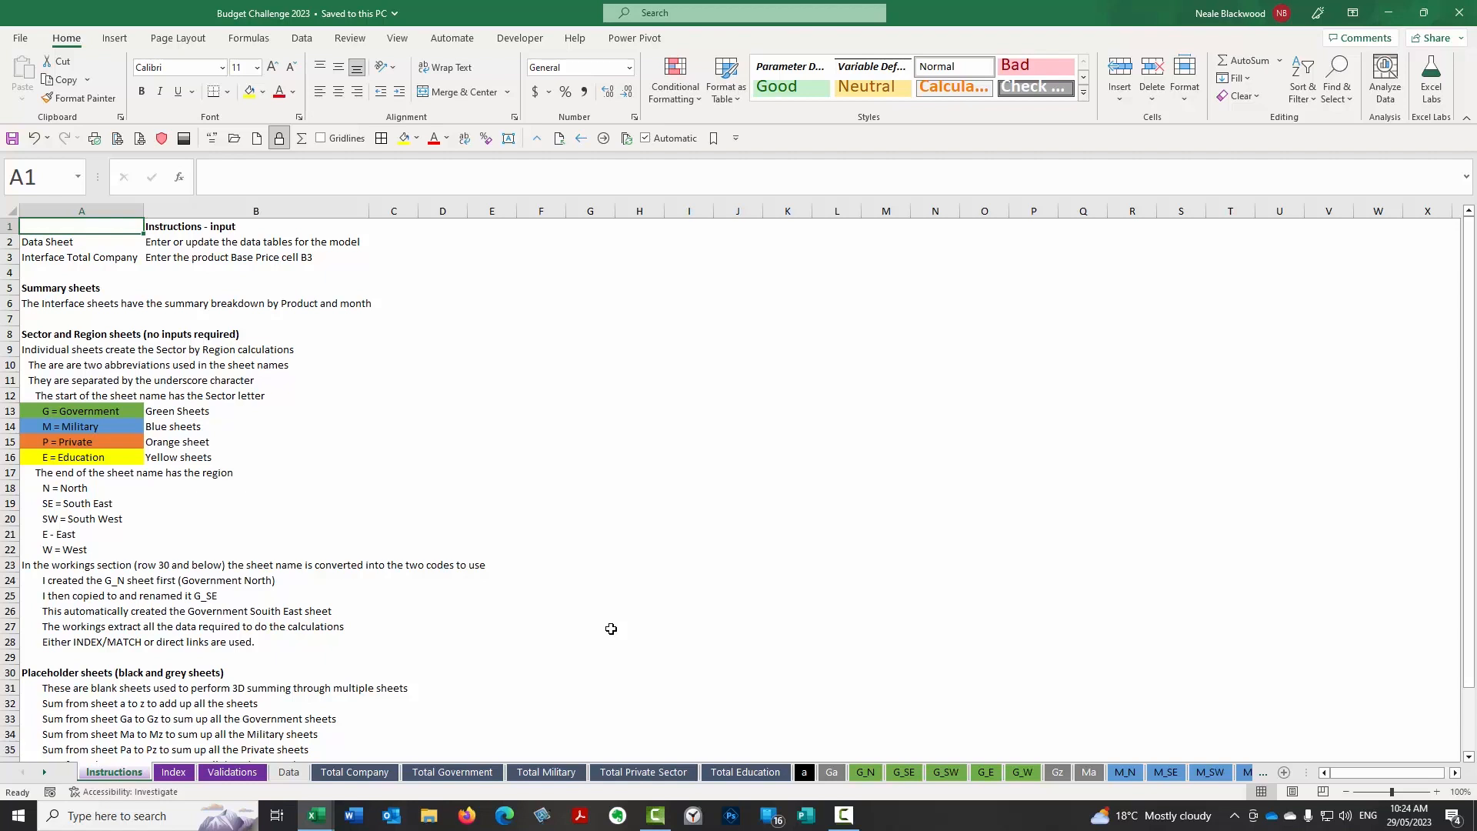
left_click(116, 412)
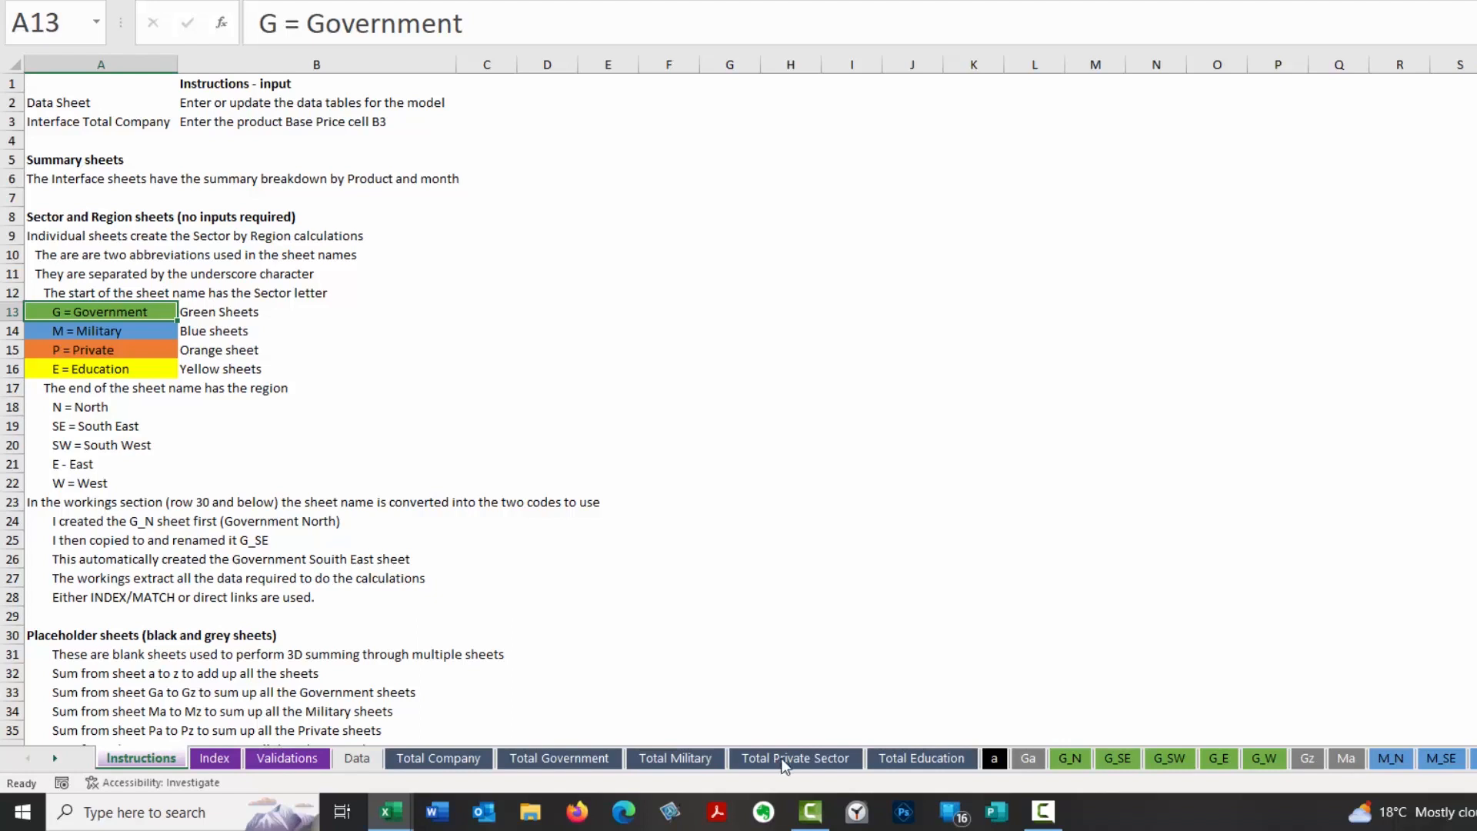
left_click(53, 759)
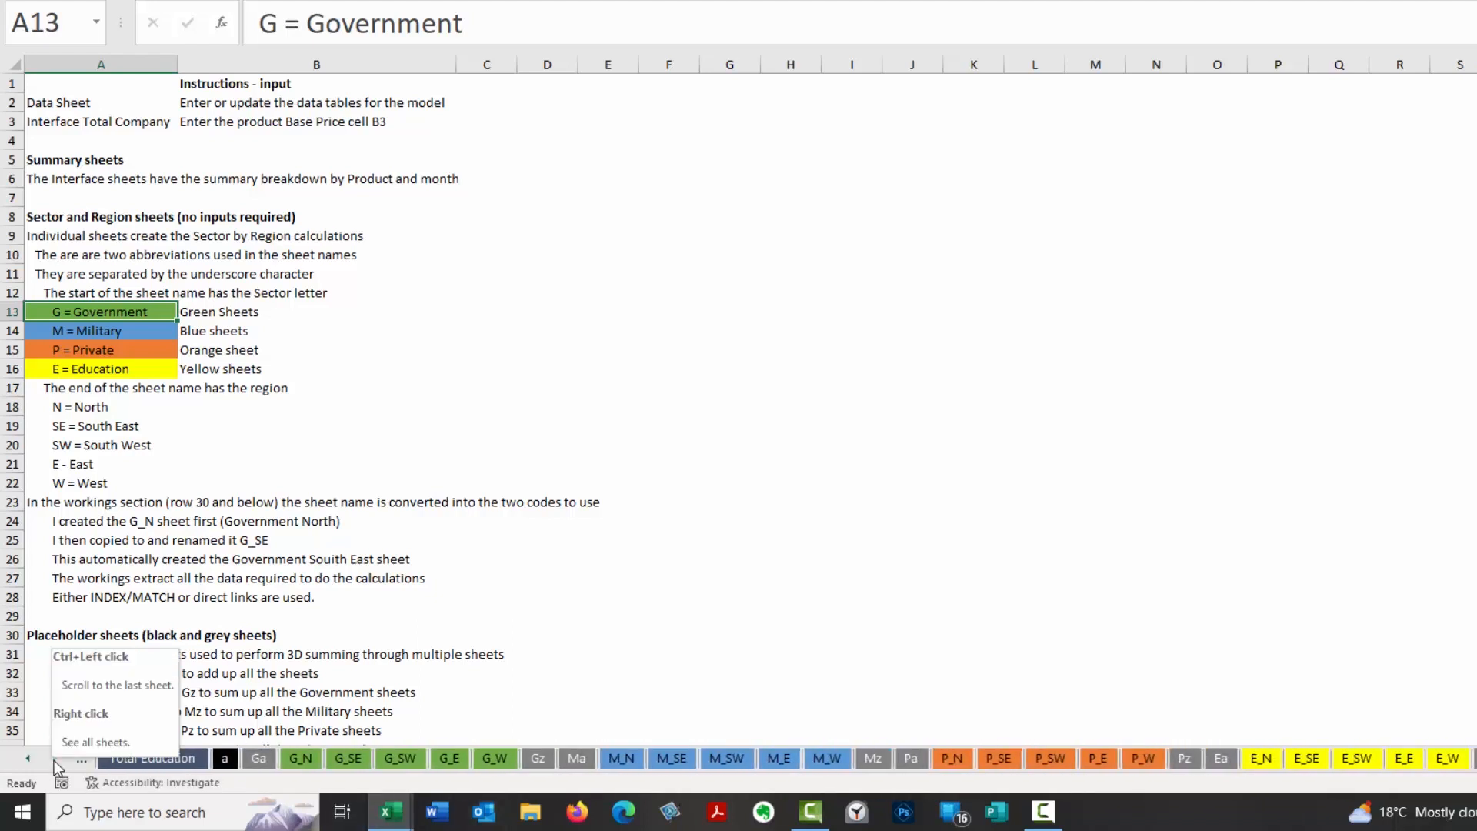
left_click(26, 760)
left_click(27, 760)
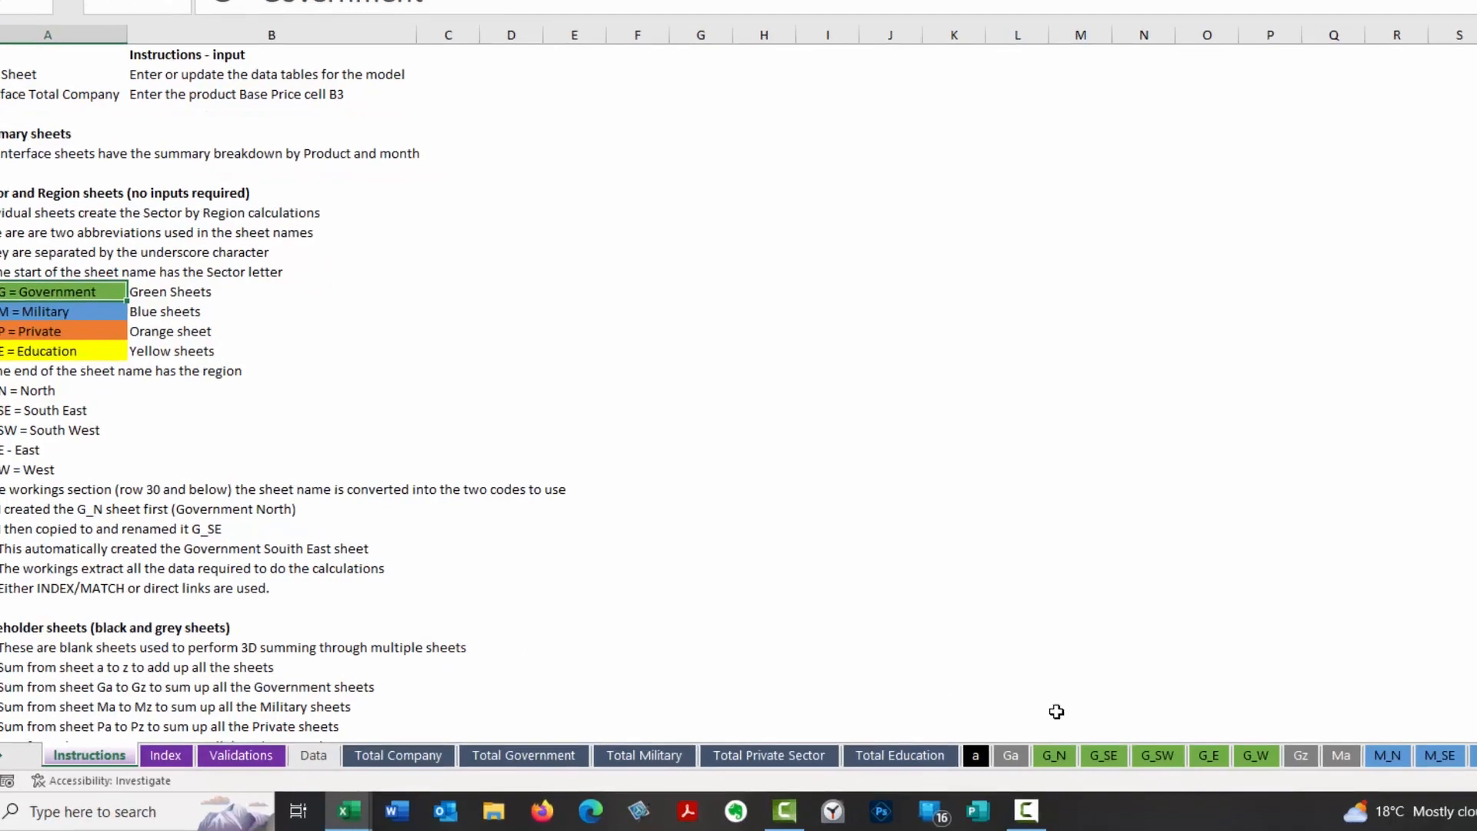
Open the tab colour choices for the G_N sheet, and view the Data sheet.
right_click(910, 730)
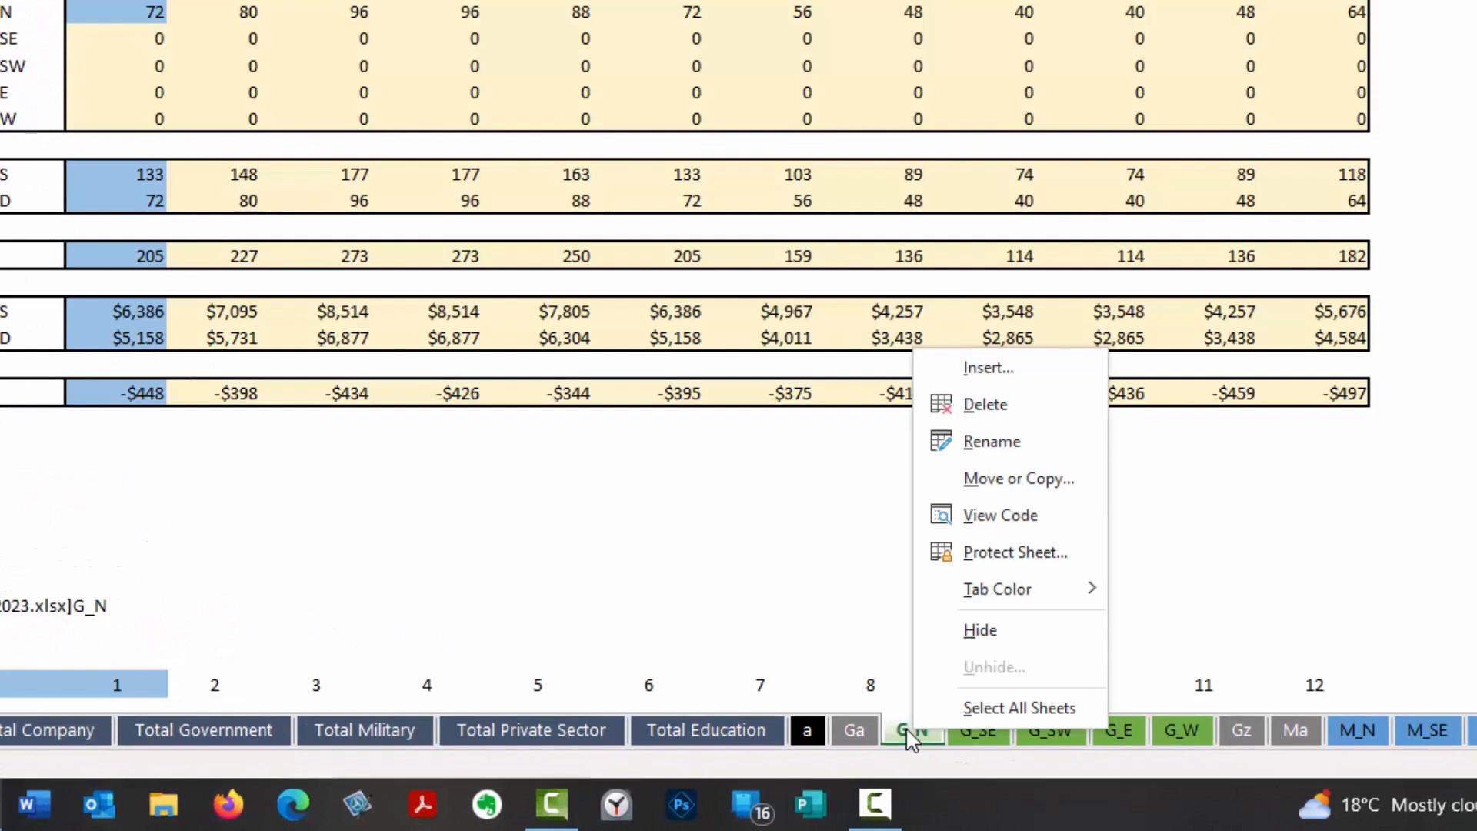
mouse_move(1048, 591)
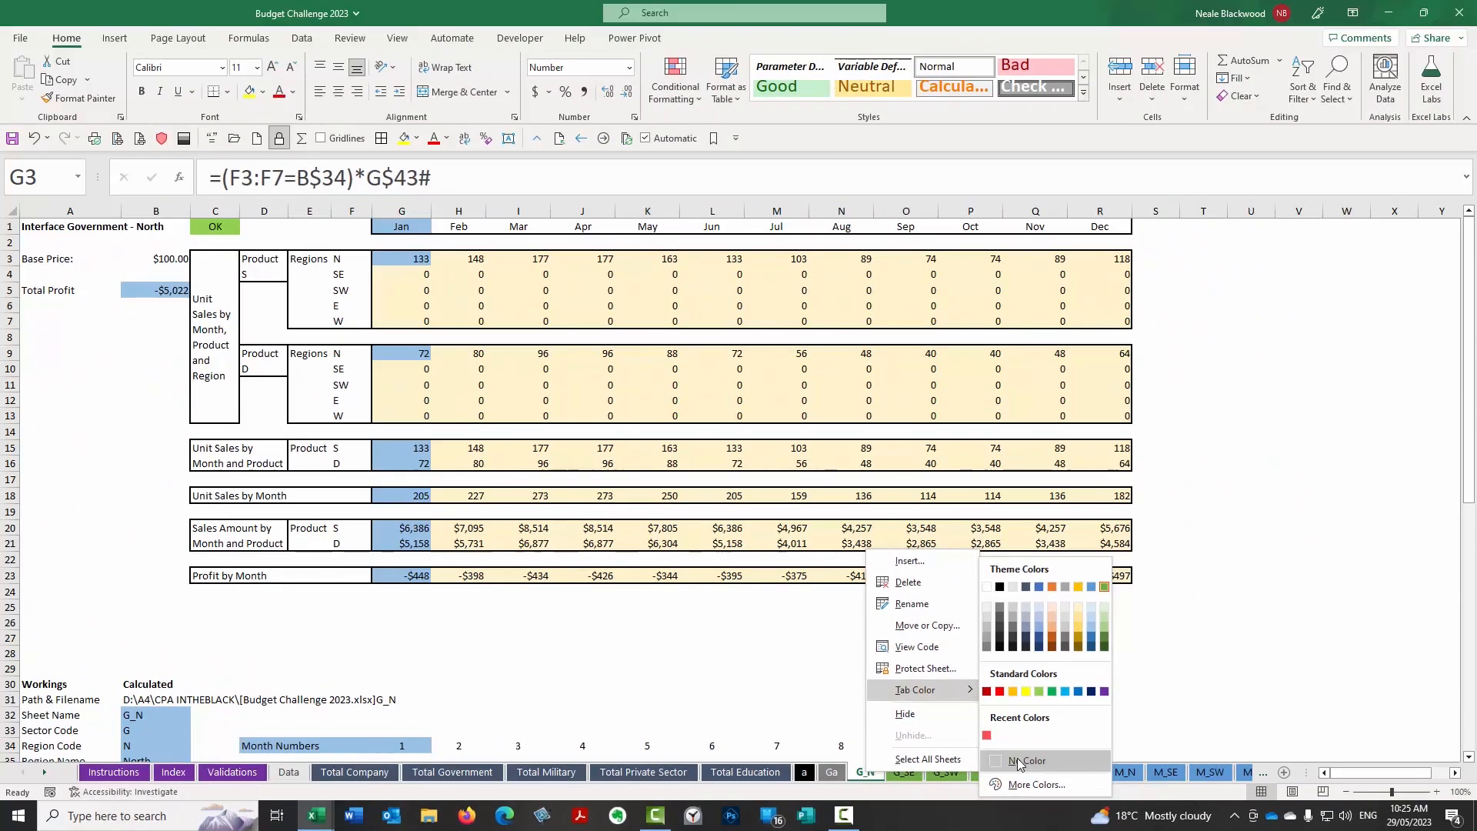
left_click(292, 772)
left_click(292, 771)
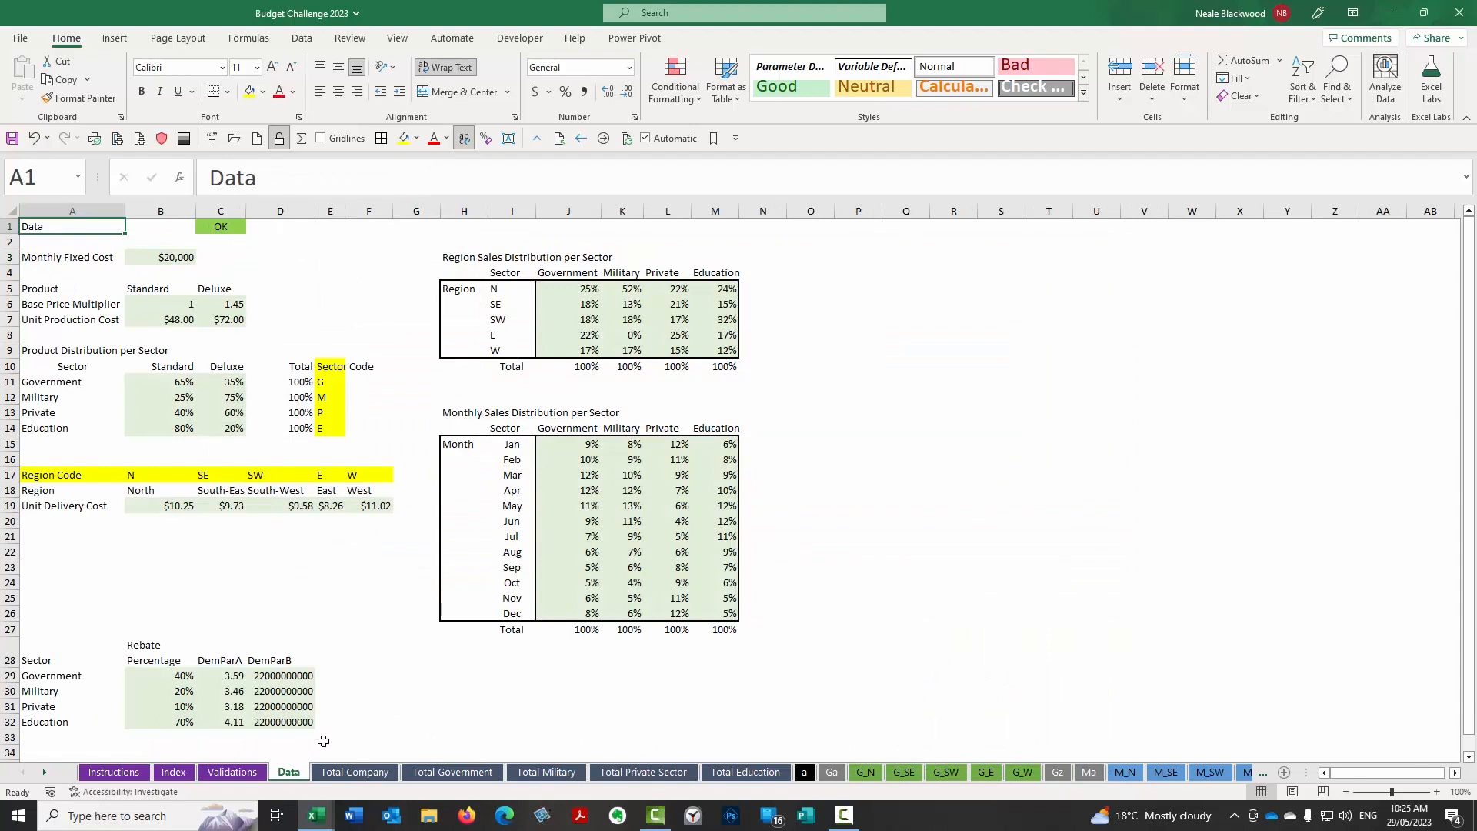
Follow the Total Government hyperlink on the Index sheet, and return to the Index using Go To.
left_click(115, 771)
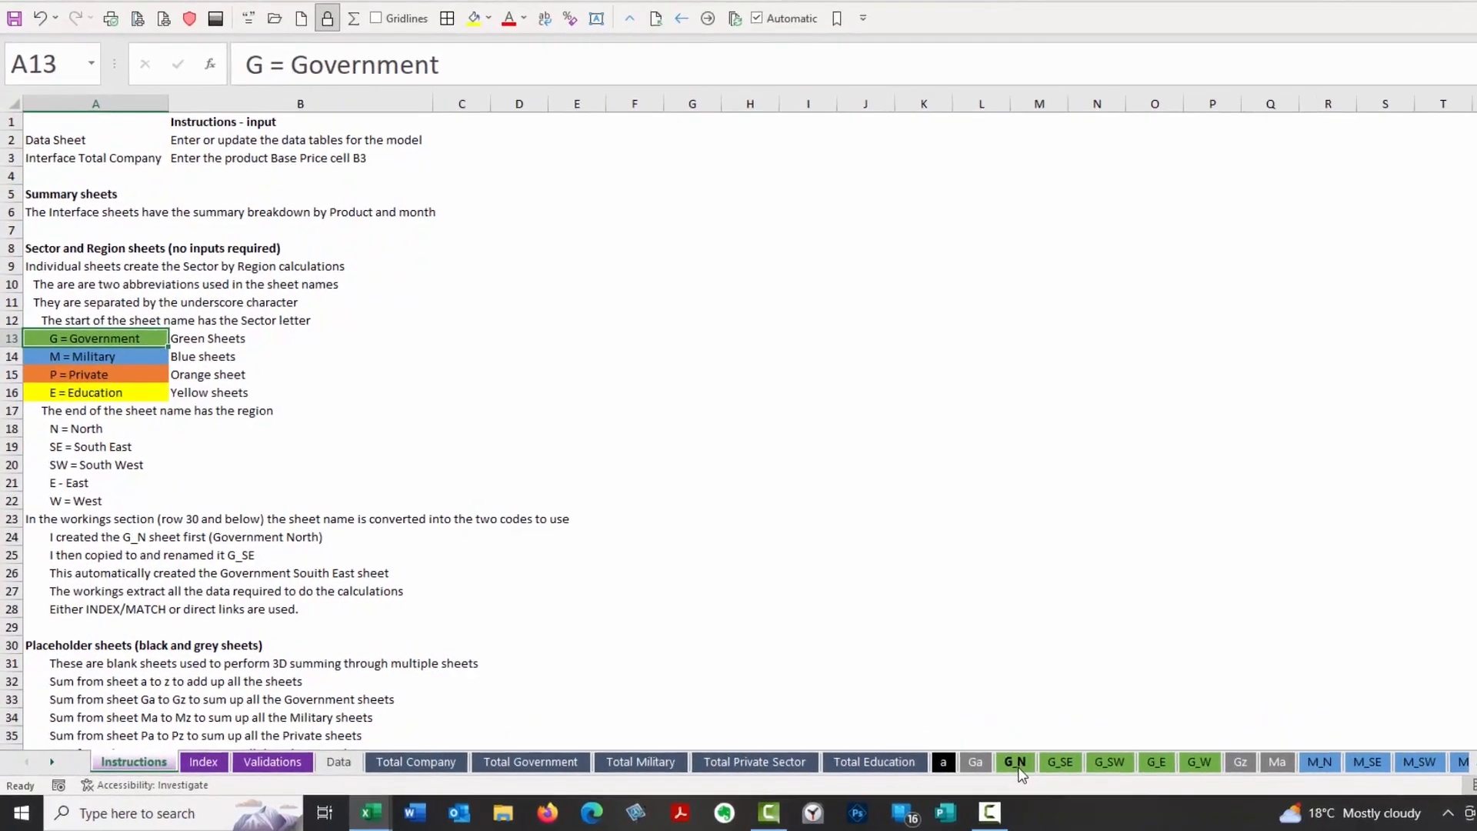
left_click(227, 753)
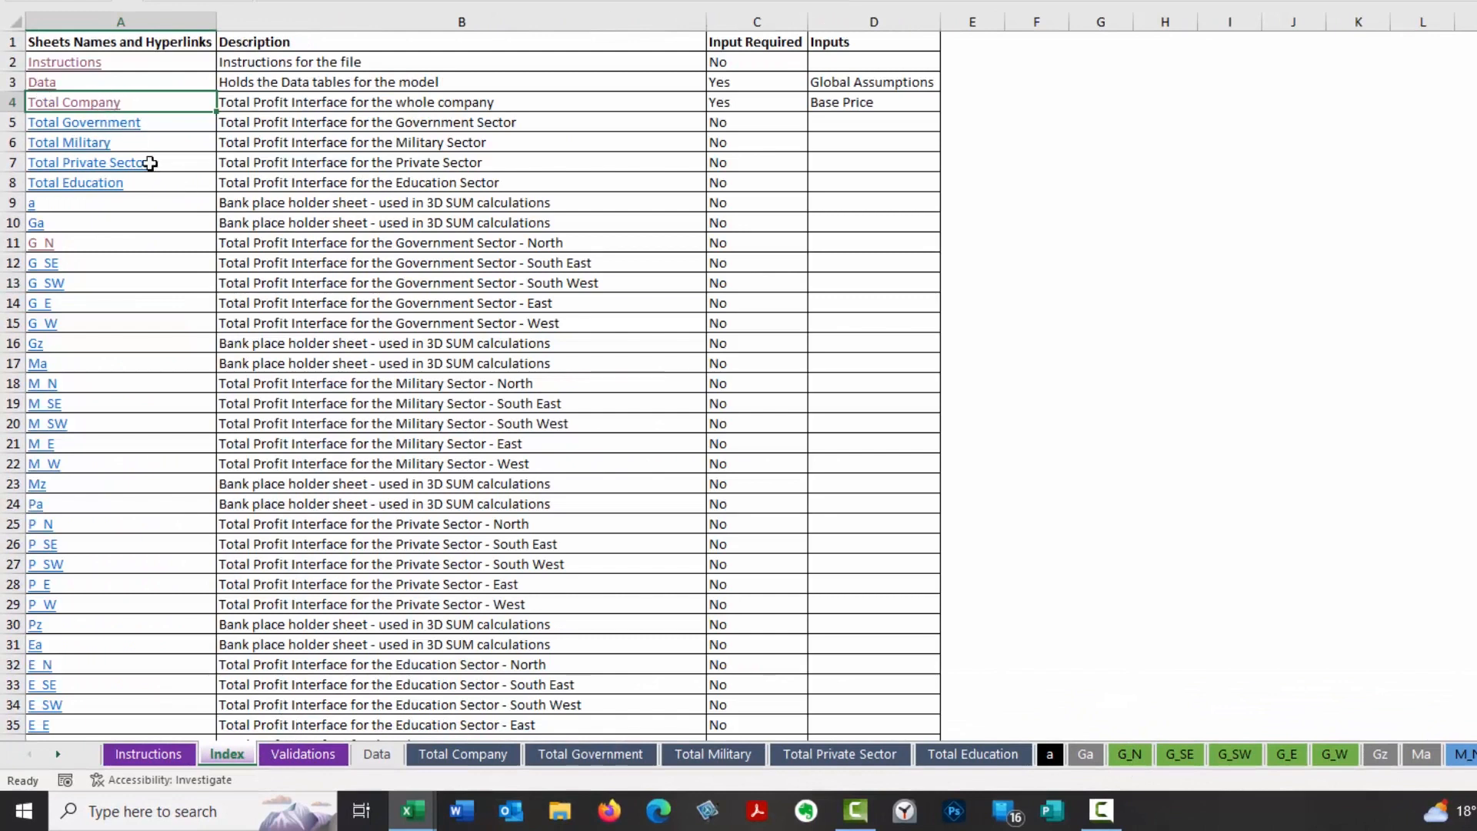
left_click(128, 132)
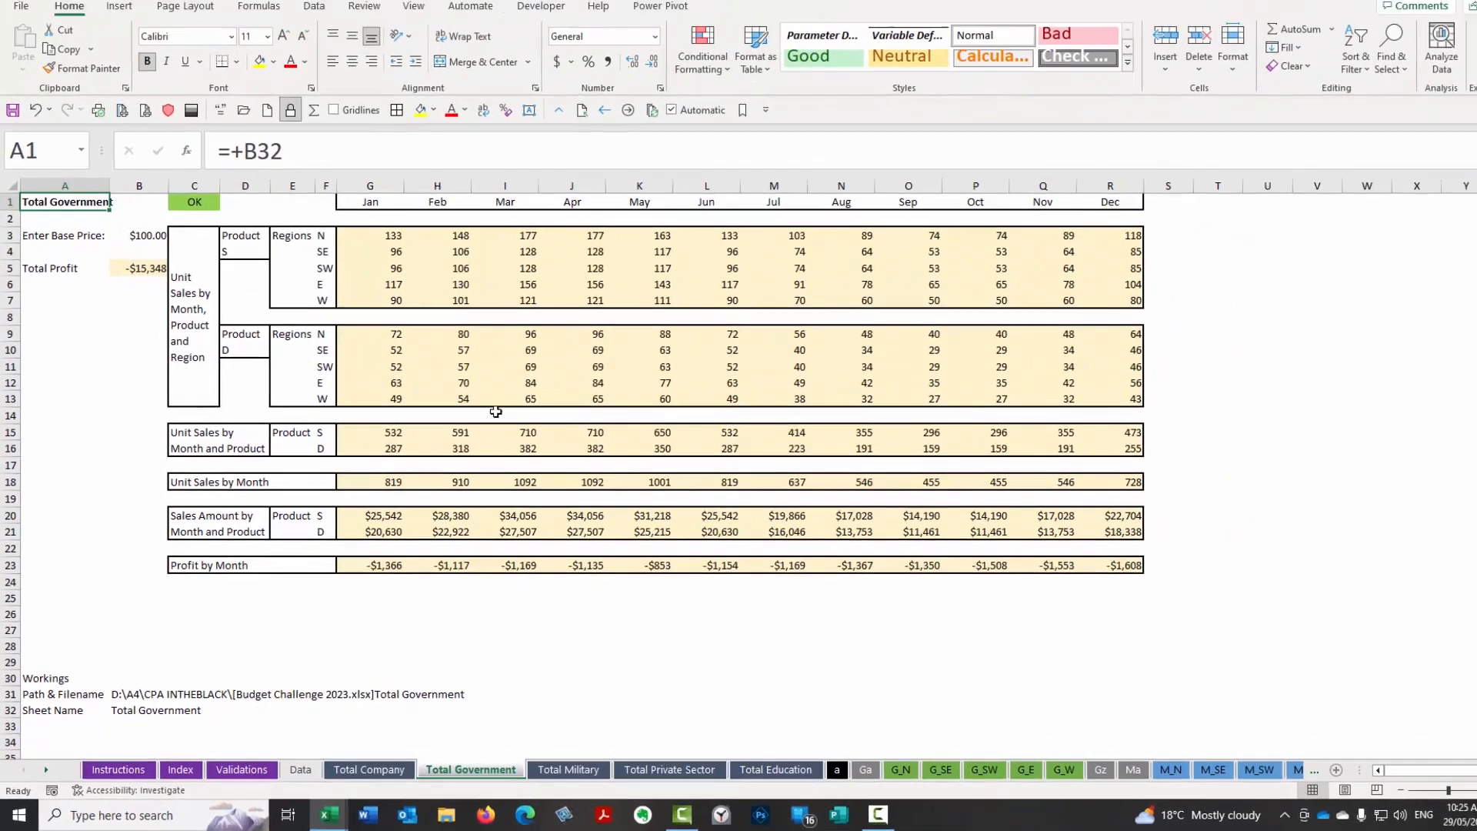
key("F5")
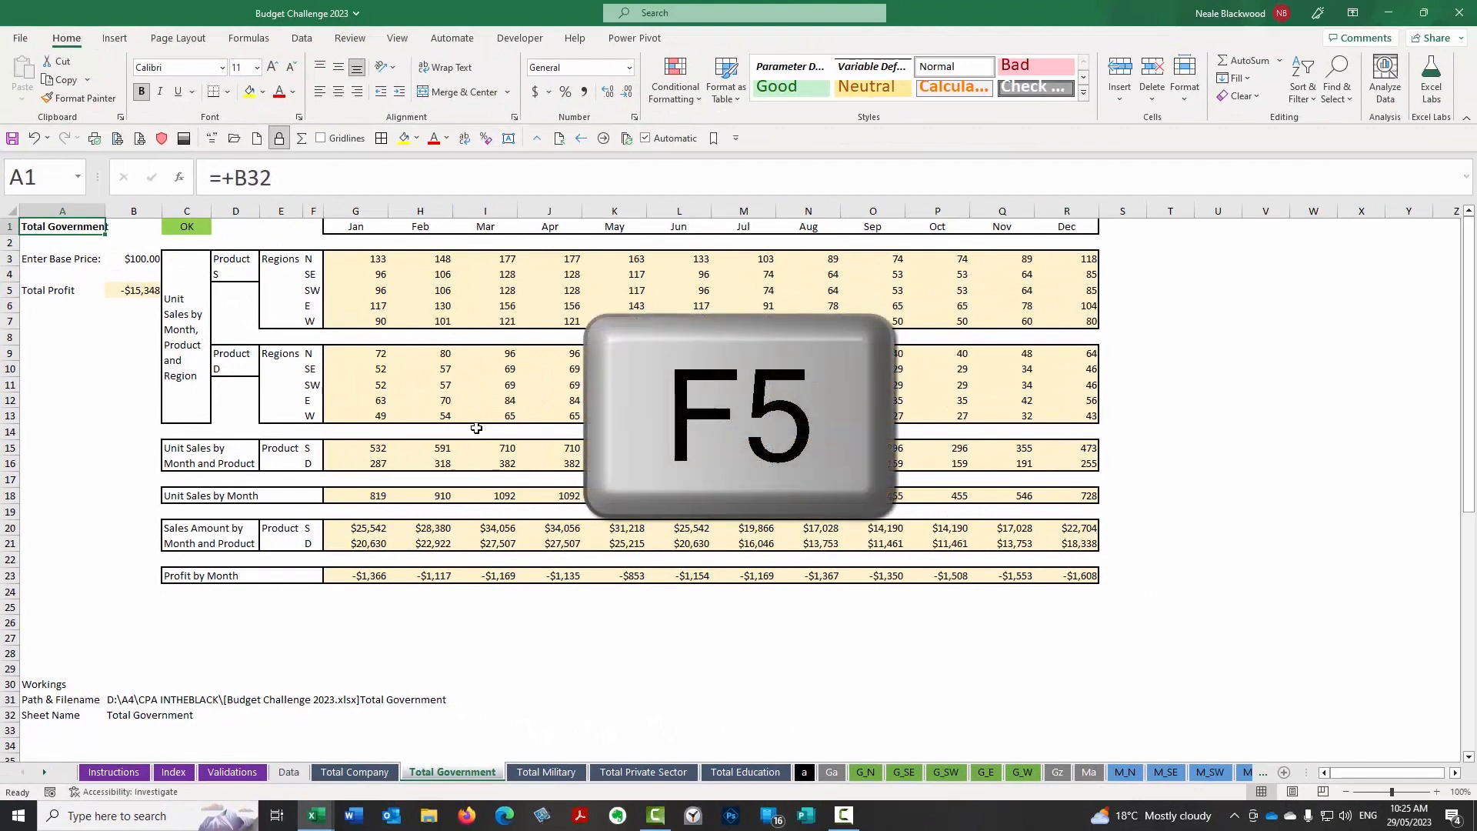
key("Return")
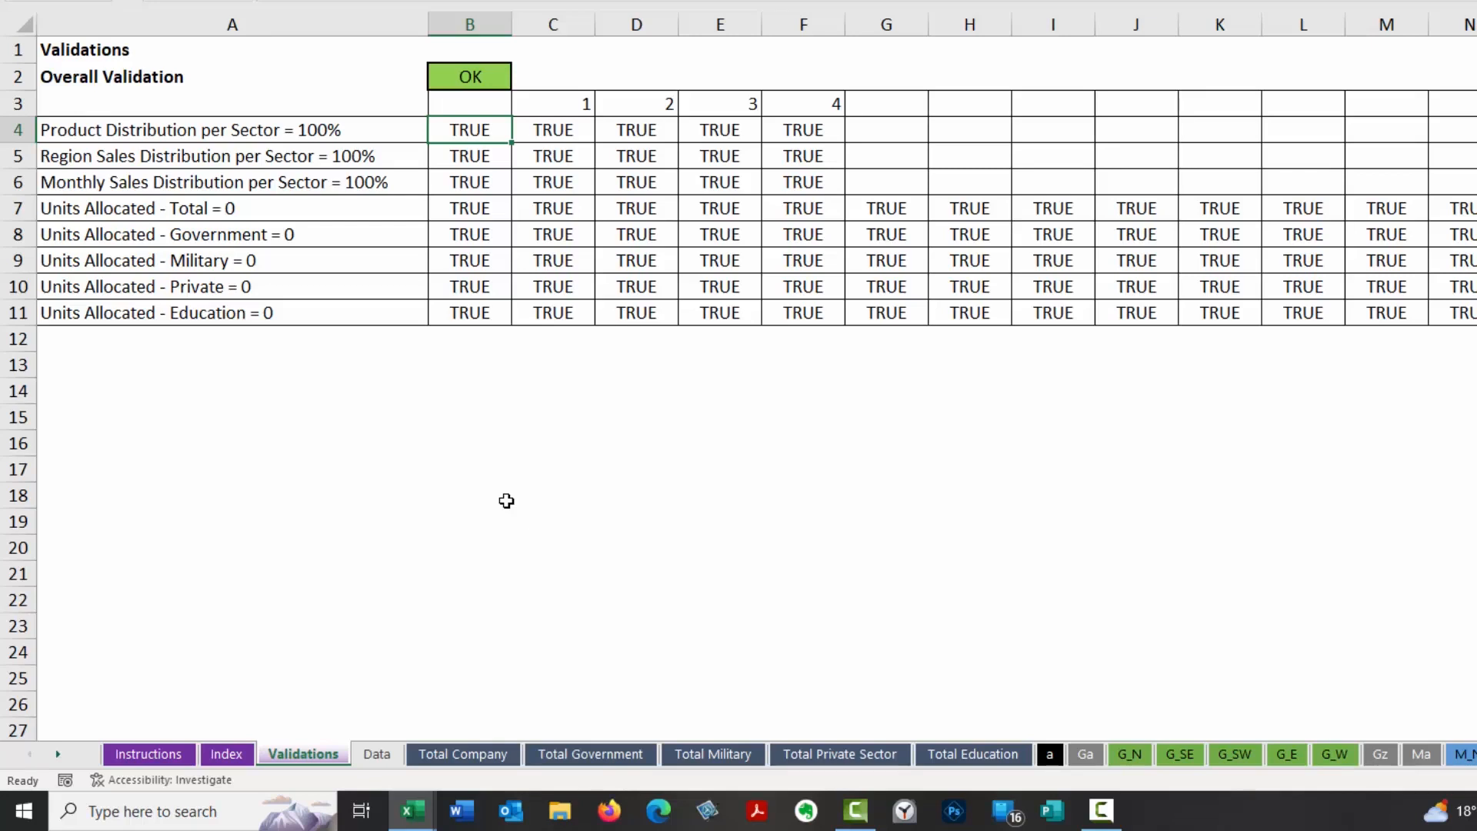
On the Data sheet, try clearing the Government Standard percentage in B11 to test the validation, and undo the deletion.
left_click(380, 754)
left_click_drag(391, 246, 393, 305)
left_click(210, 246)
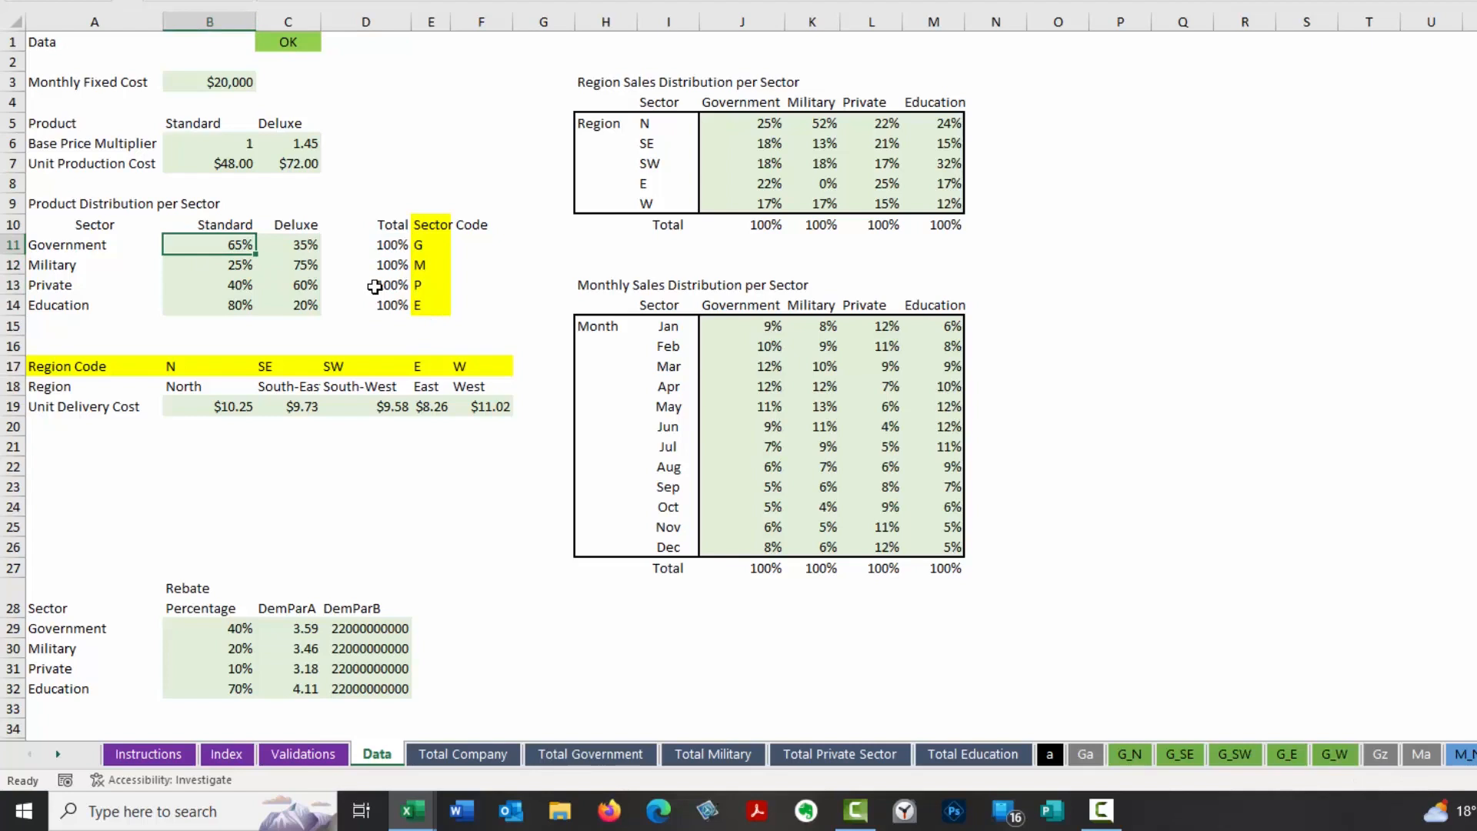
key("Delete")
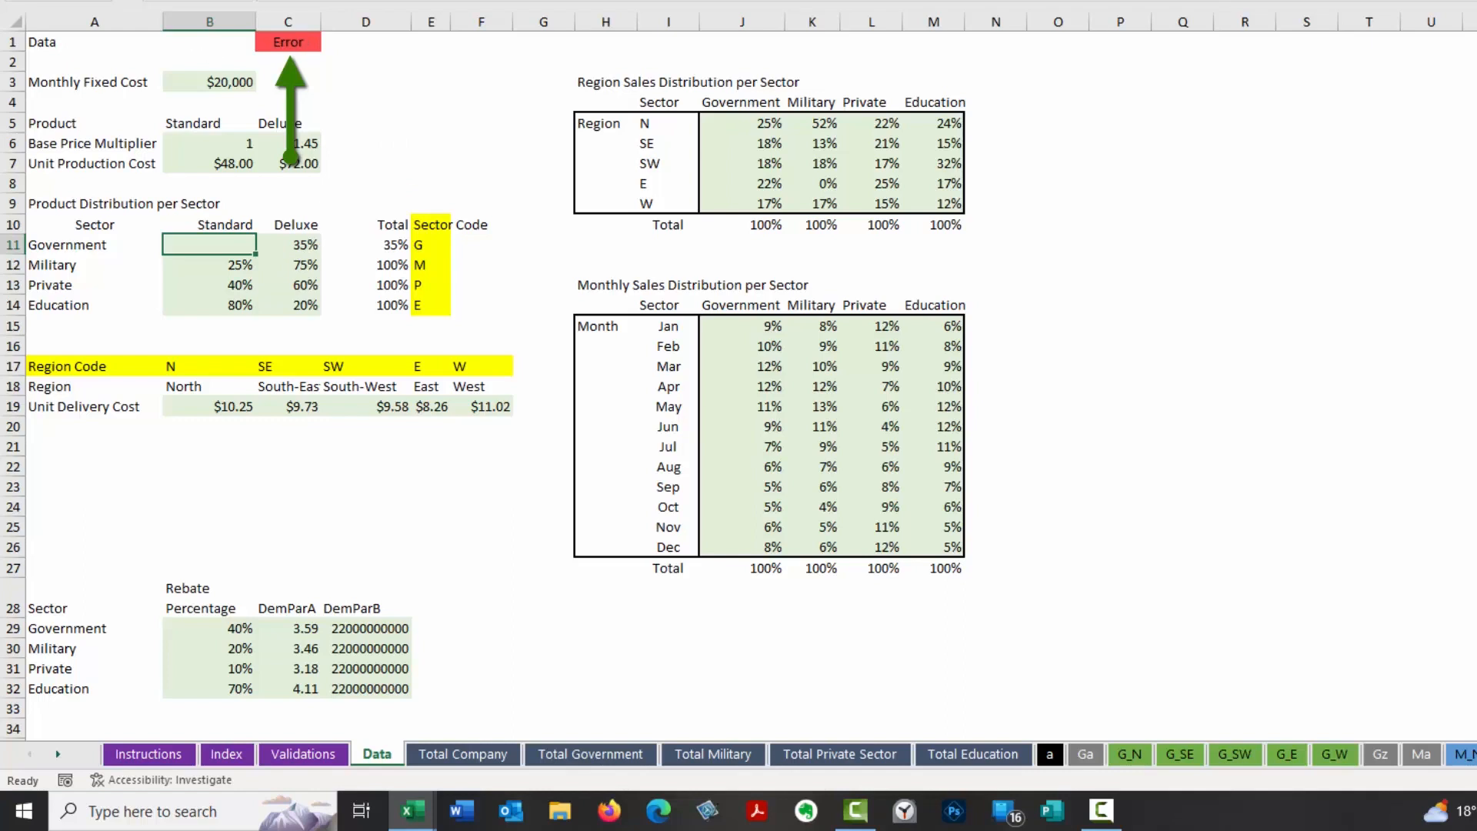
key("ctrl+z")
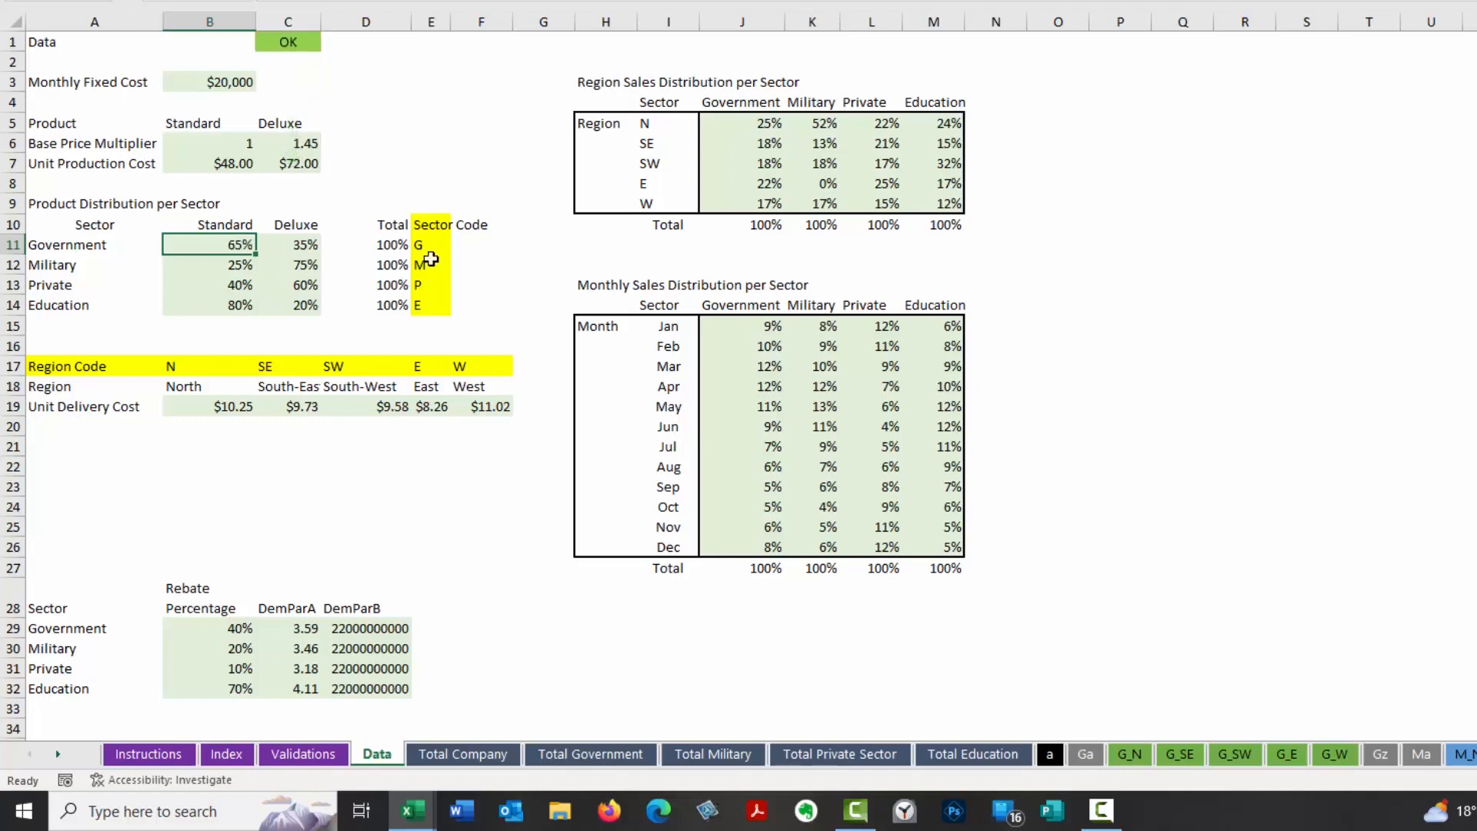
Review the Validations, Data, Total Company, Total Government, Total Military and G_N sheets, ending on Total Company.
left_click(328, 750)
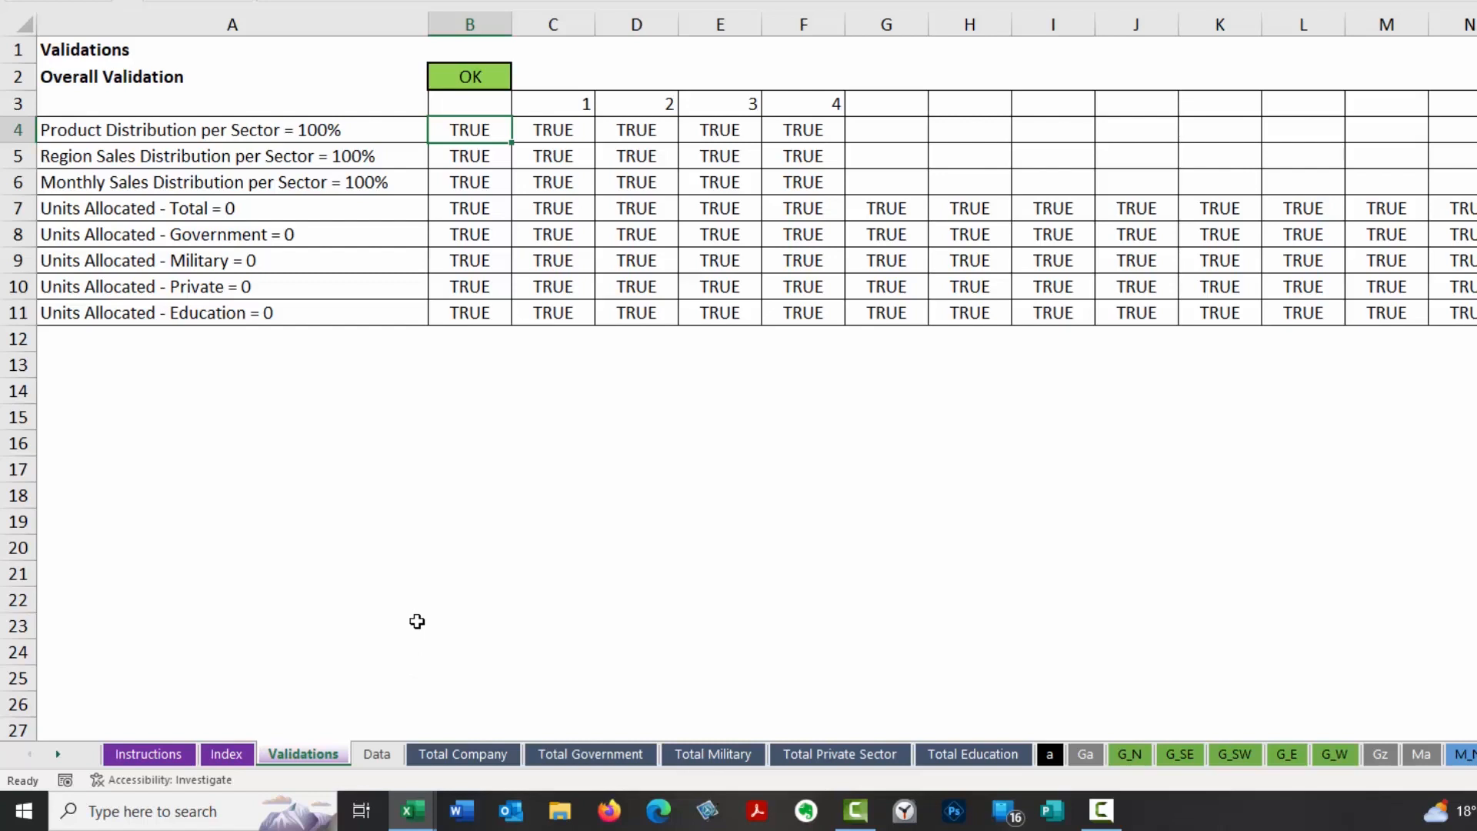
key("ctrl+Page_Down")
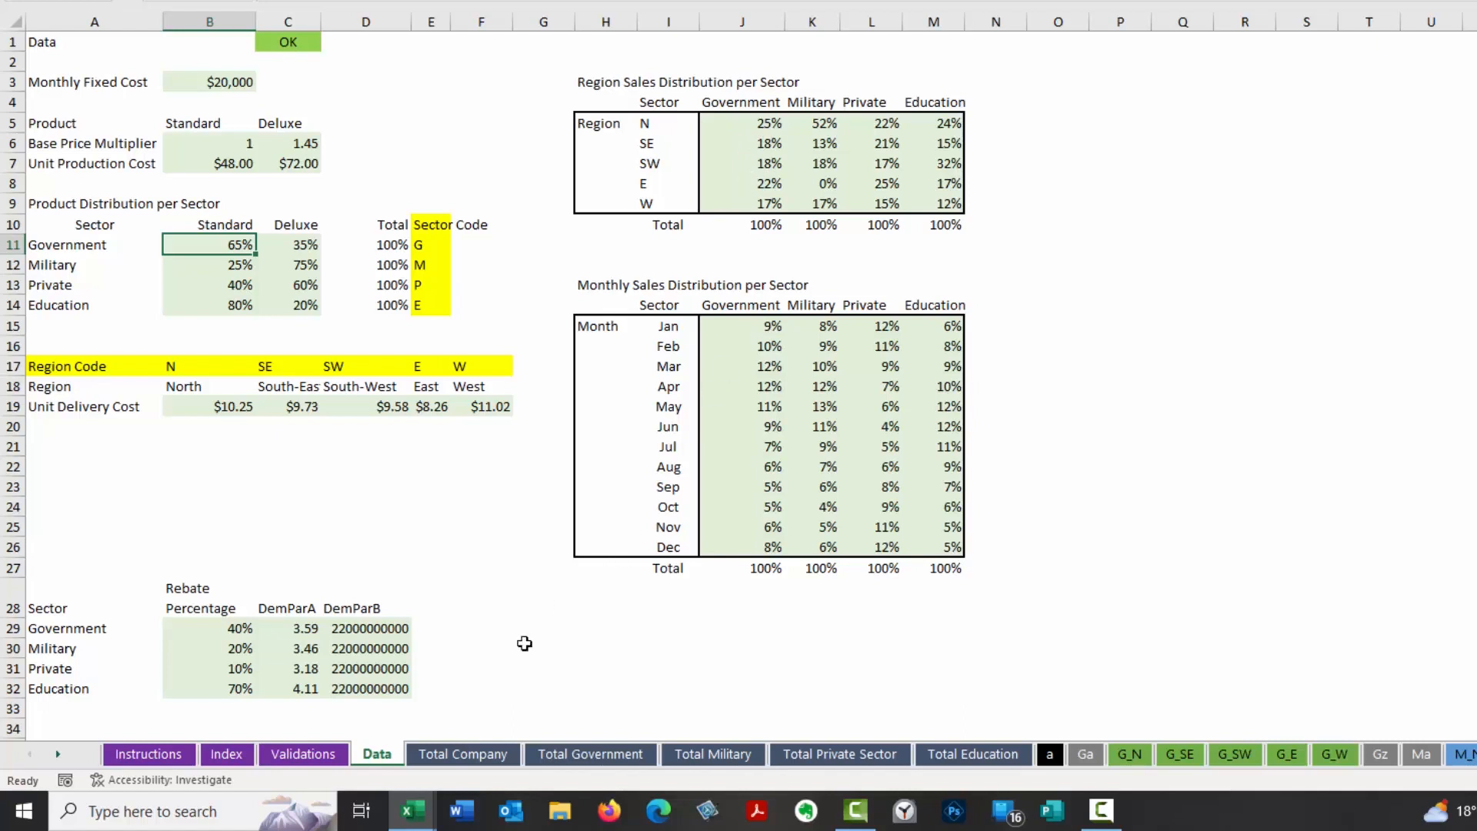
key("ctrl+Page_Down")
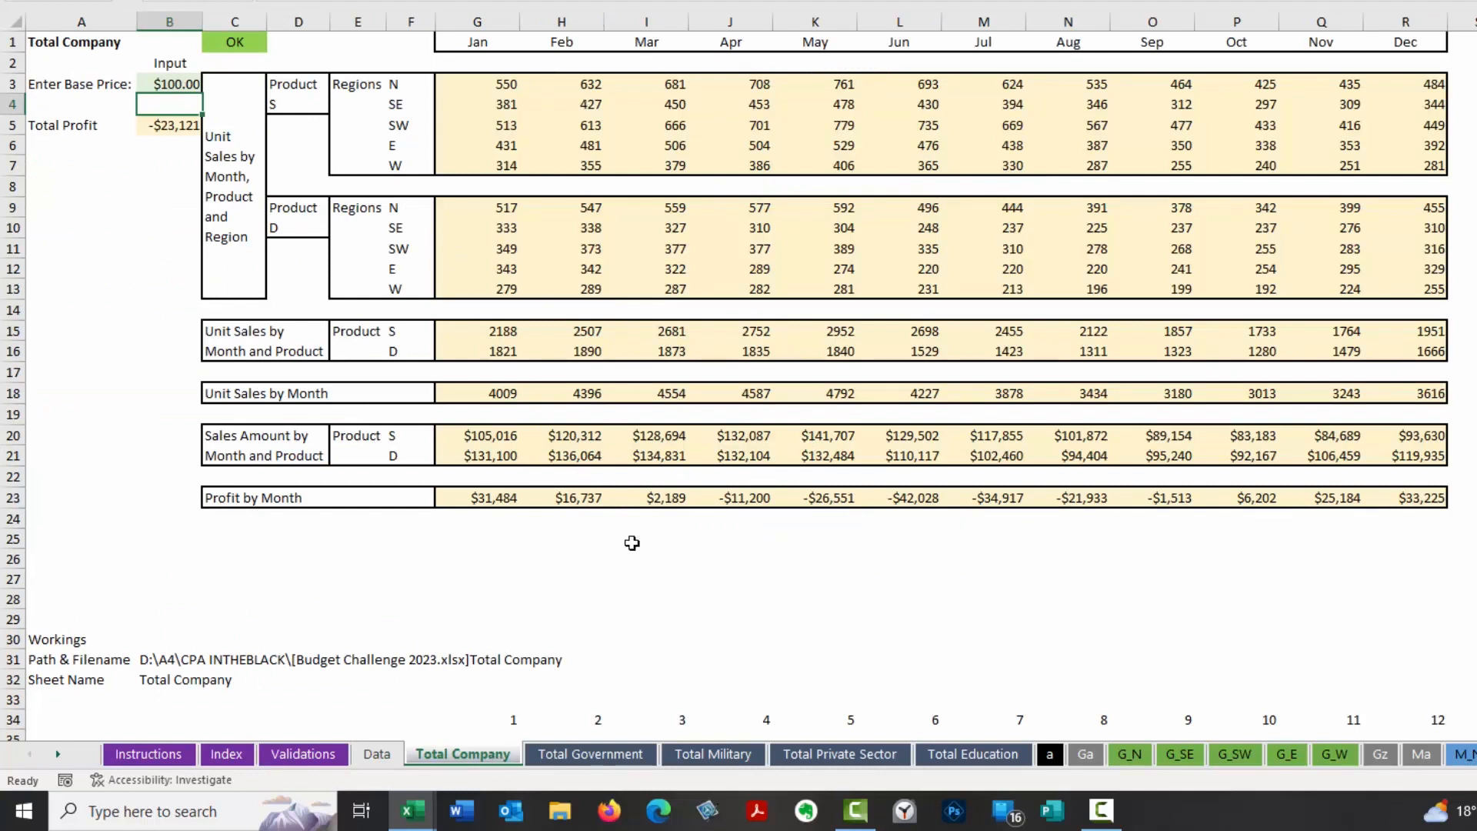
left_click(611, 755)
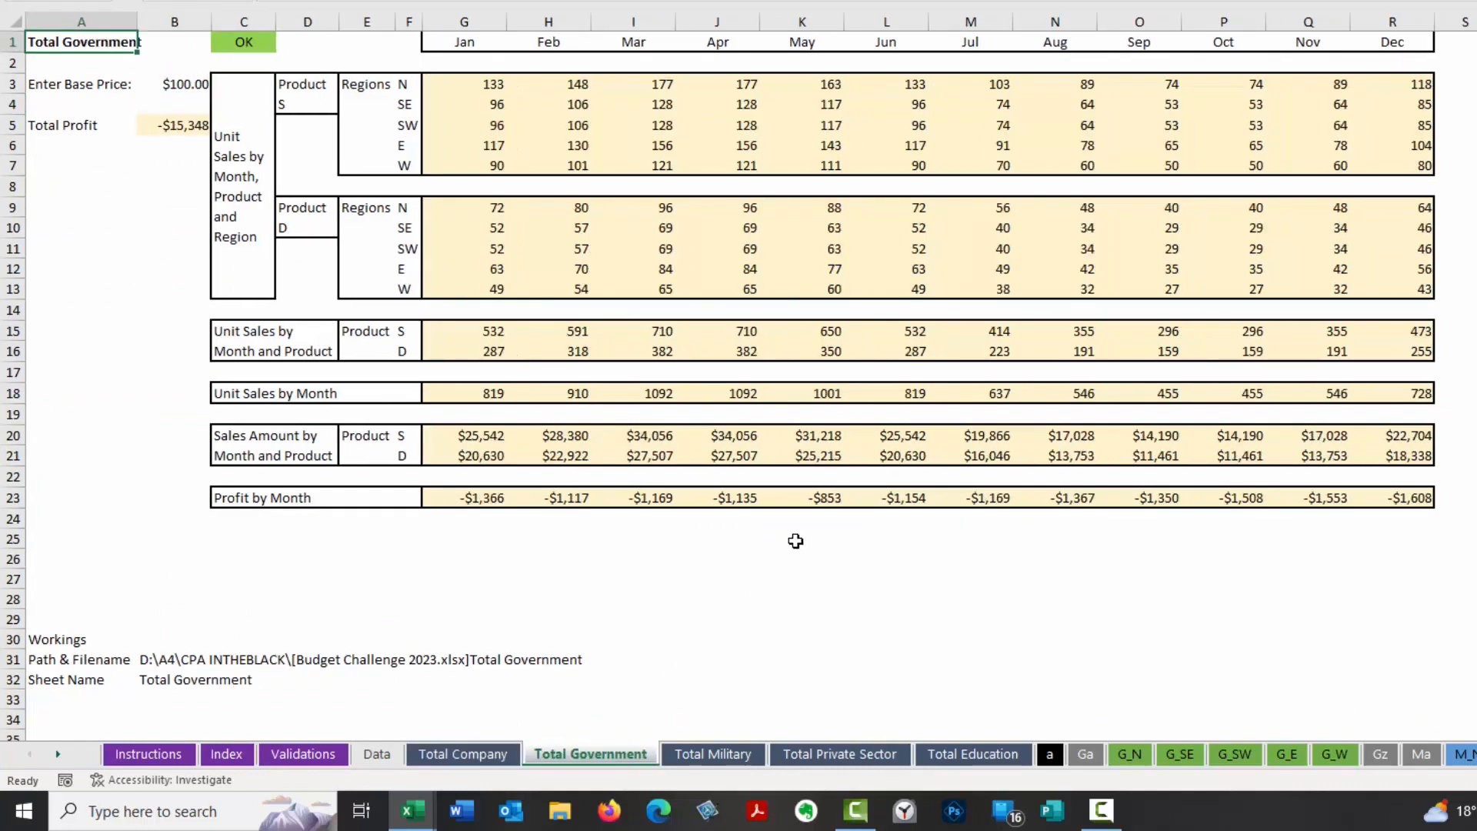
left_click(726, 757)
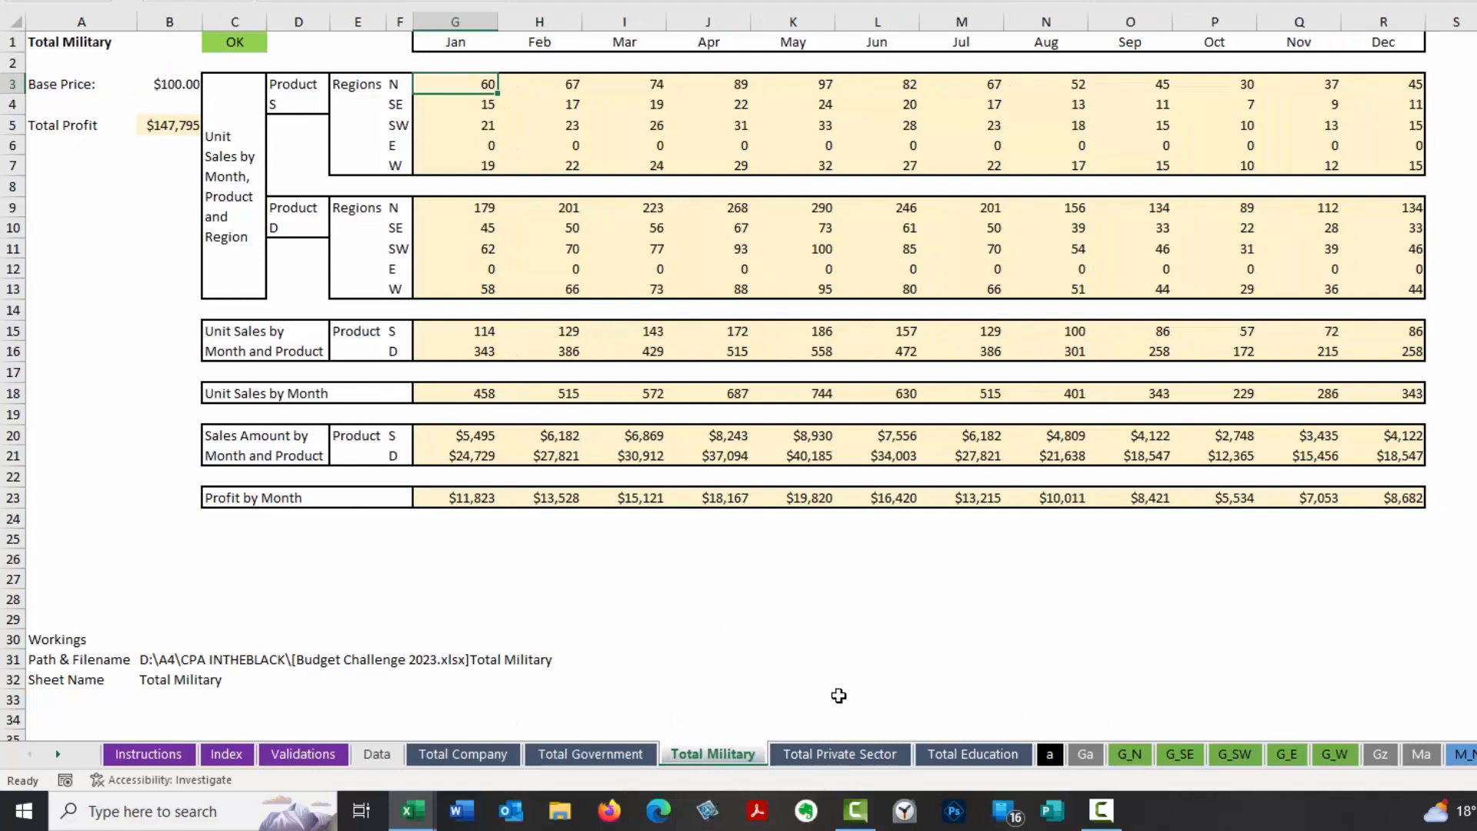
left_click(502, 753)
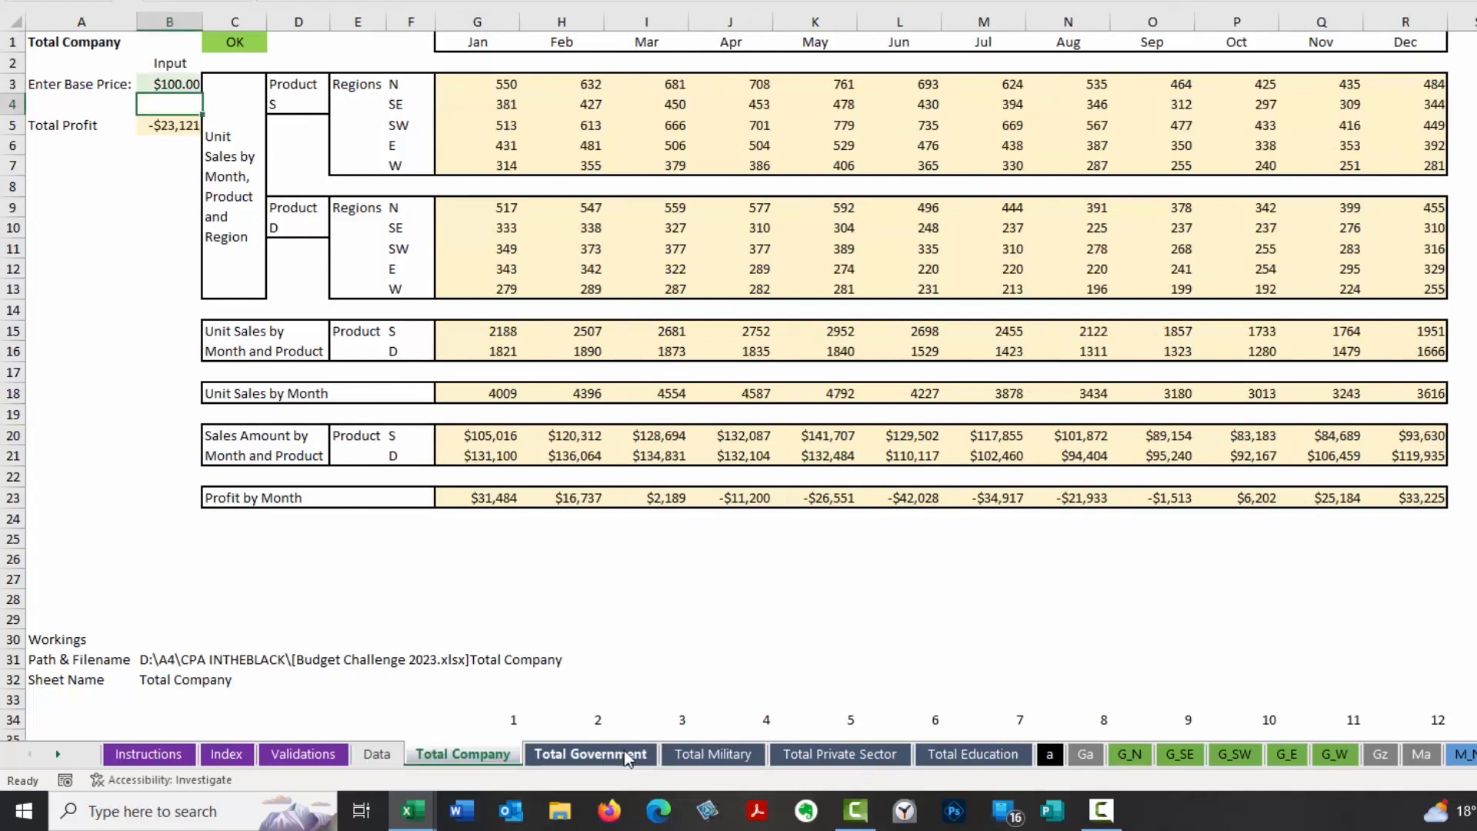
left_click(1137, 755)
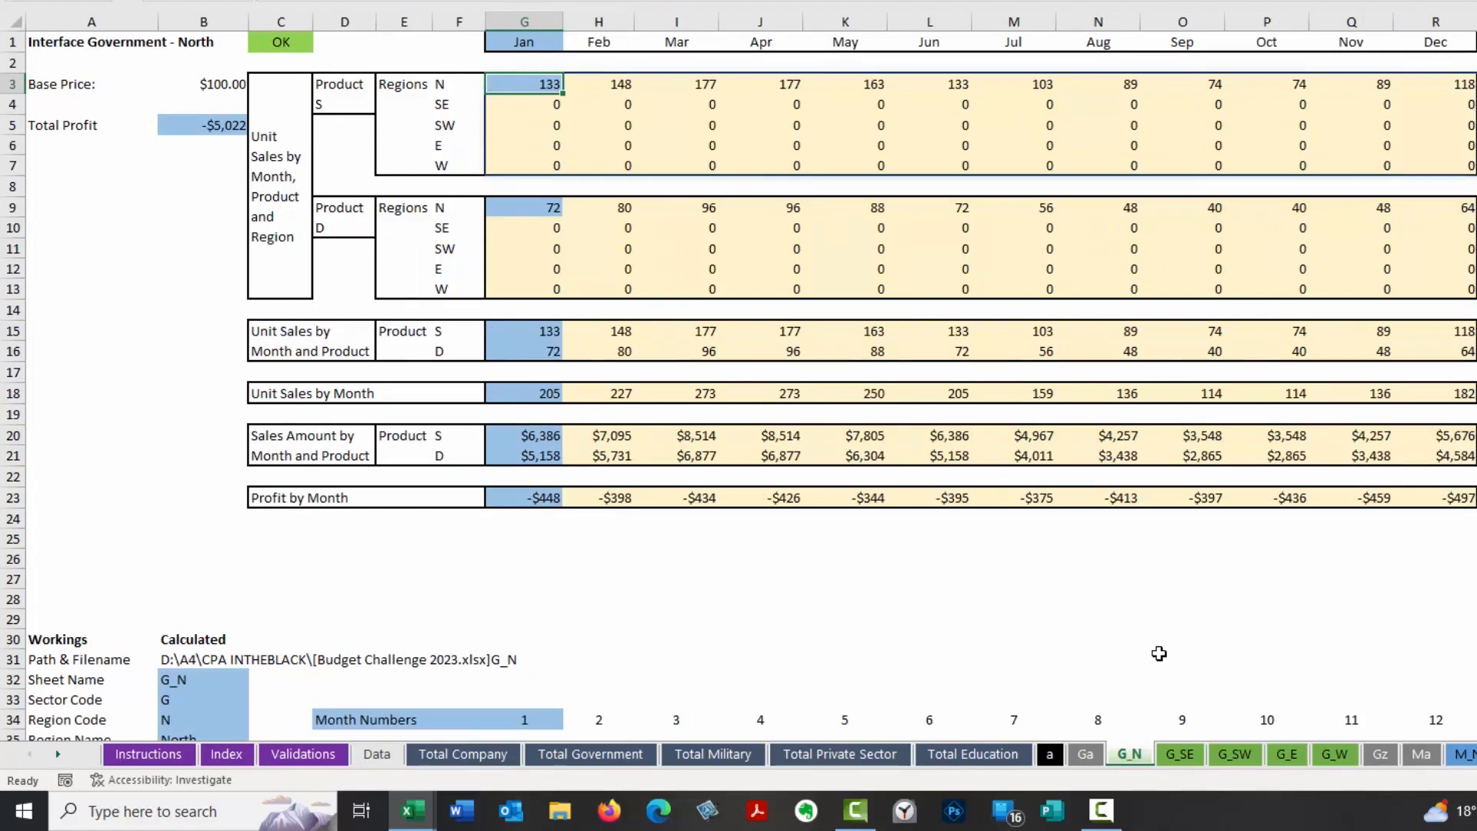
left_click(504, 756)
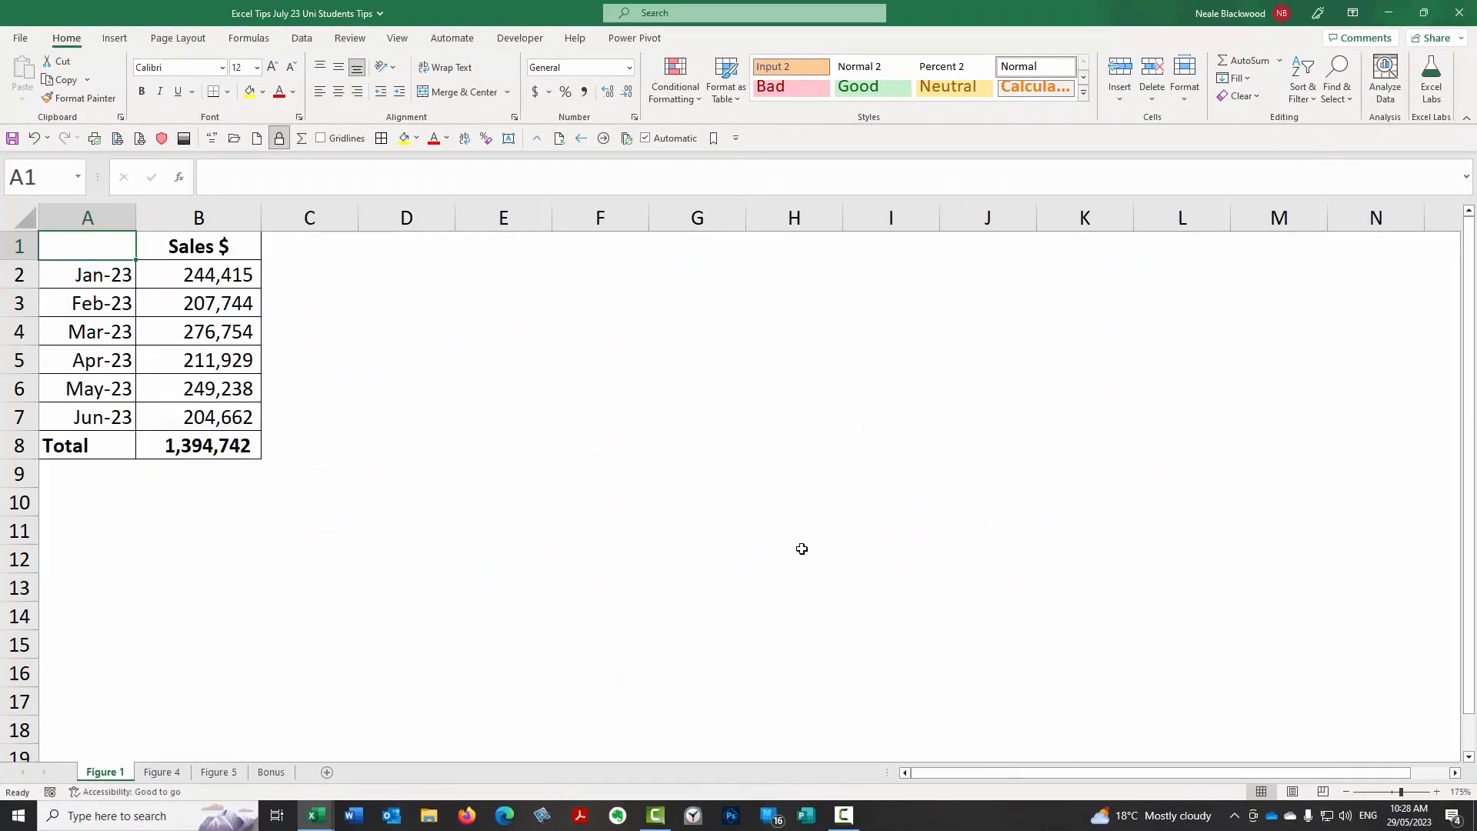
On the Figure 1 sheet of the Uni Students Tips workbook, enter the formula =B2*2 in cell C2.
left_click(174, 276)
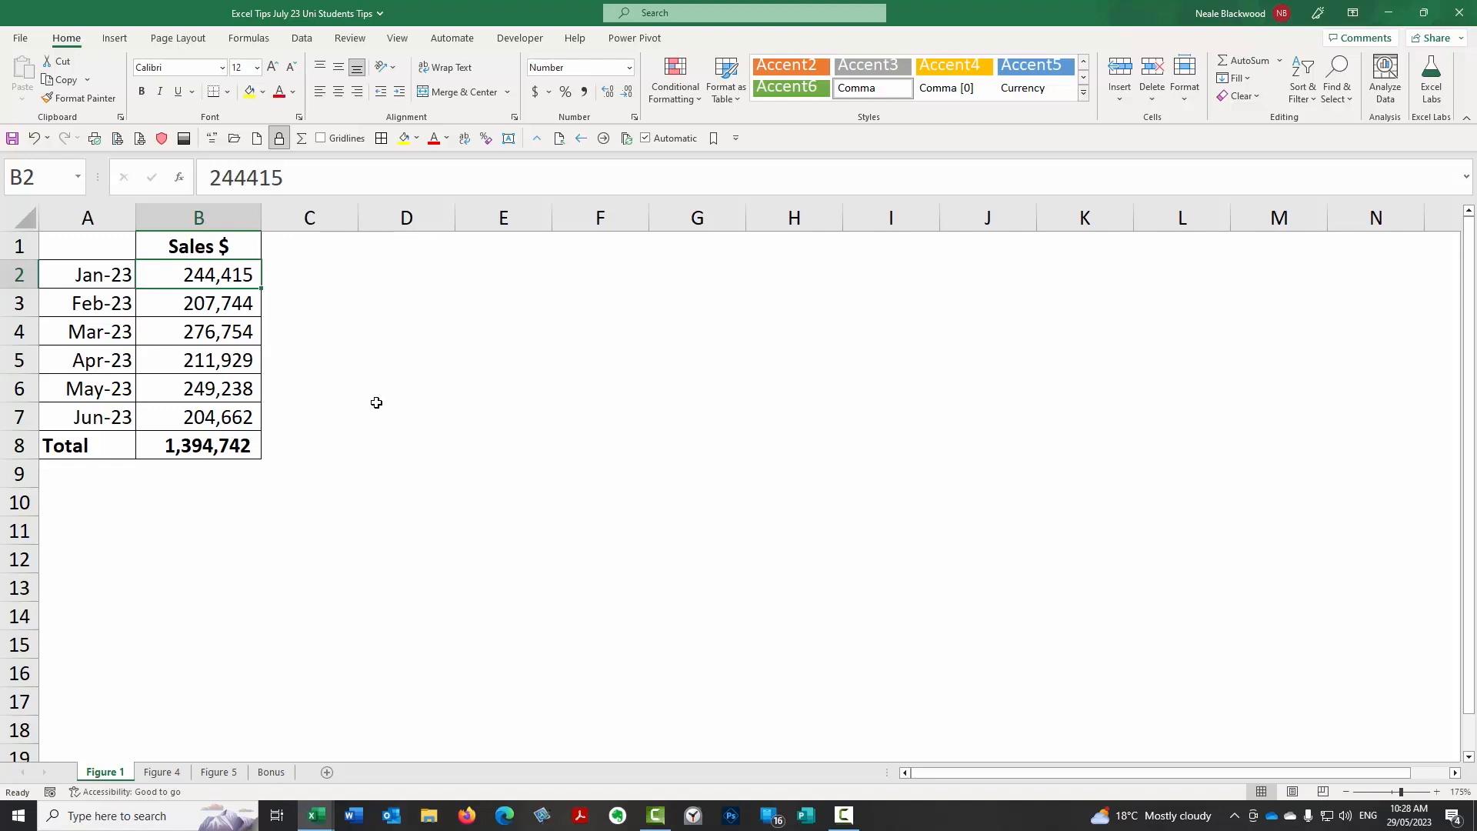
key("Right")
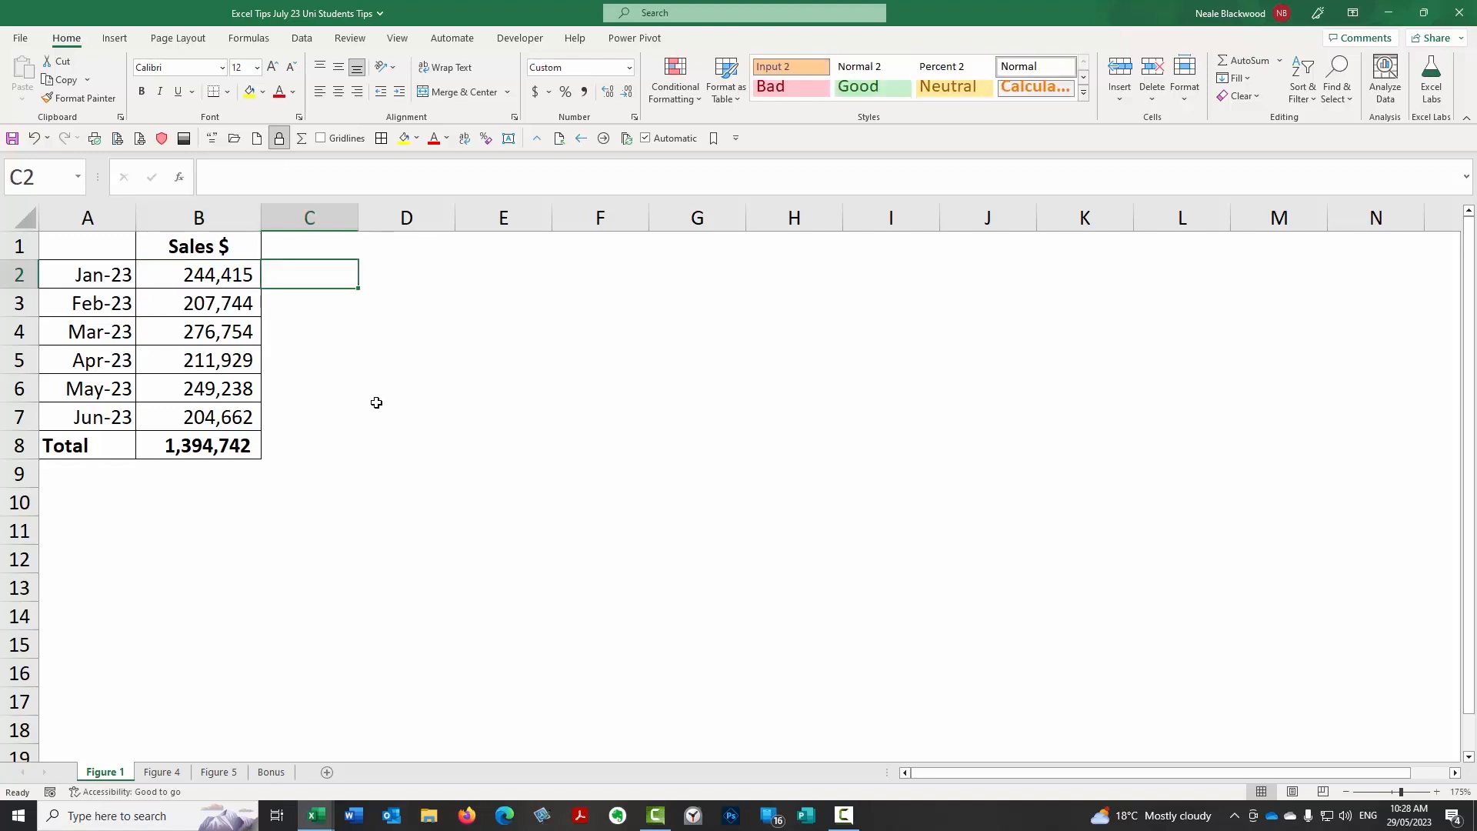
left_click(223, 278)
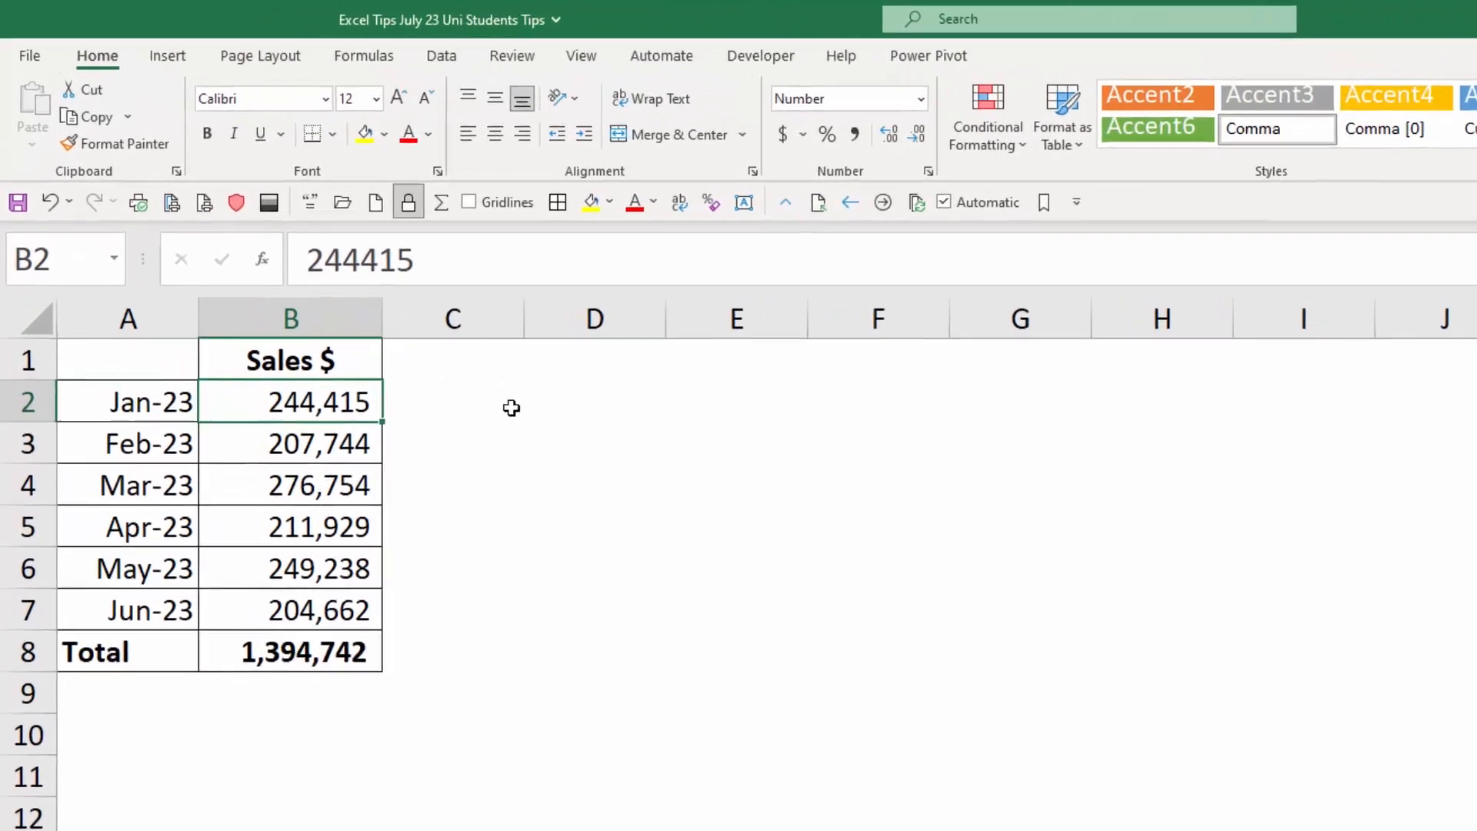
left_click(511, 408)
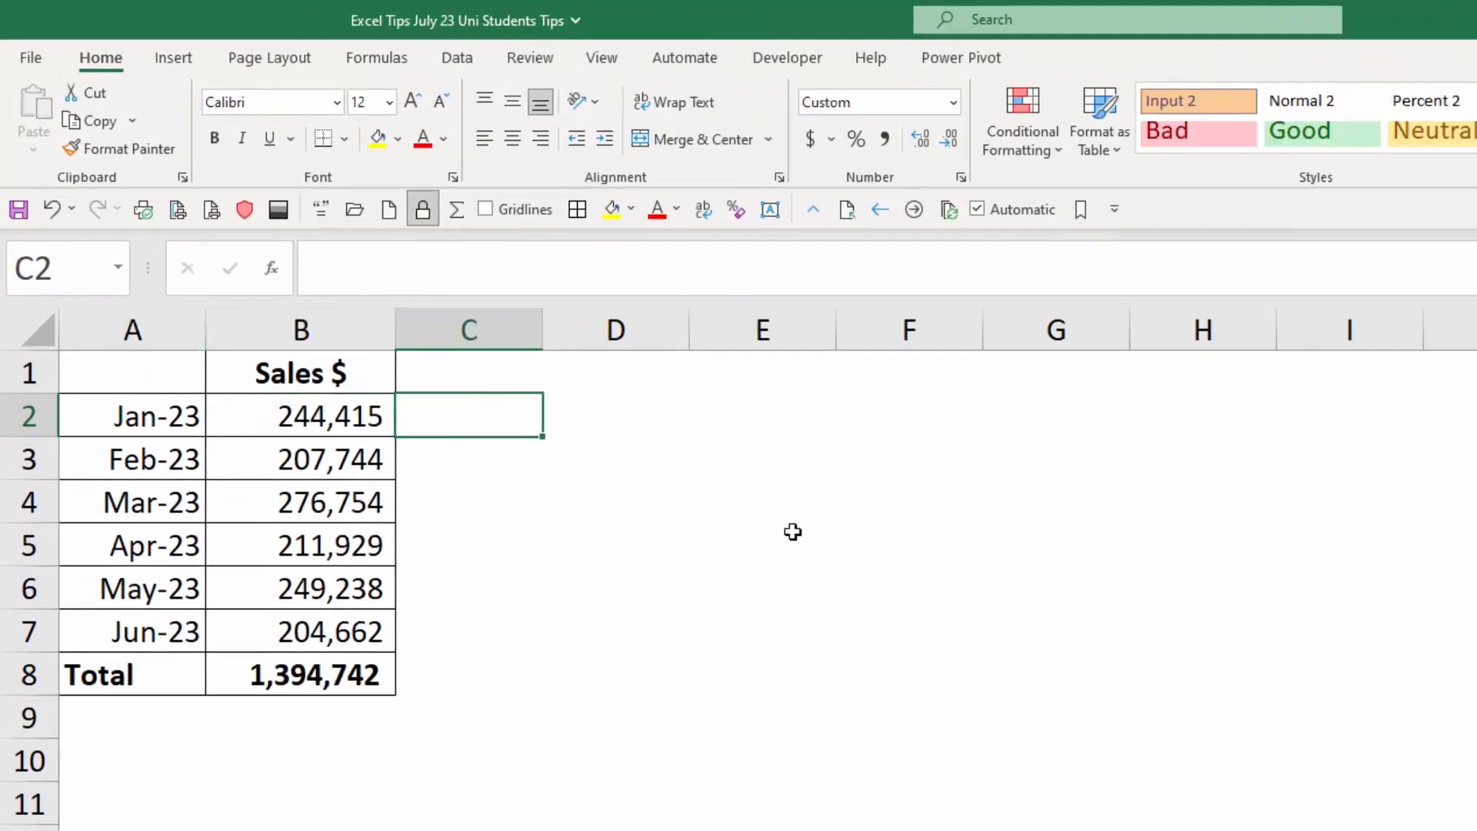
type("=")
key("Left")
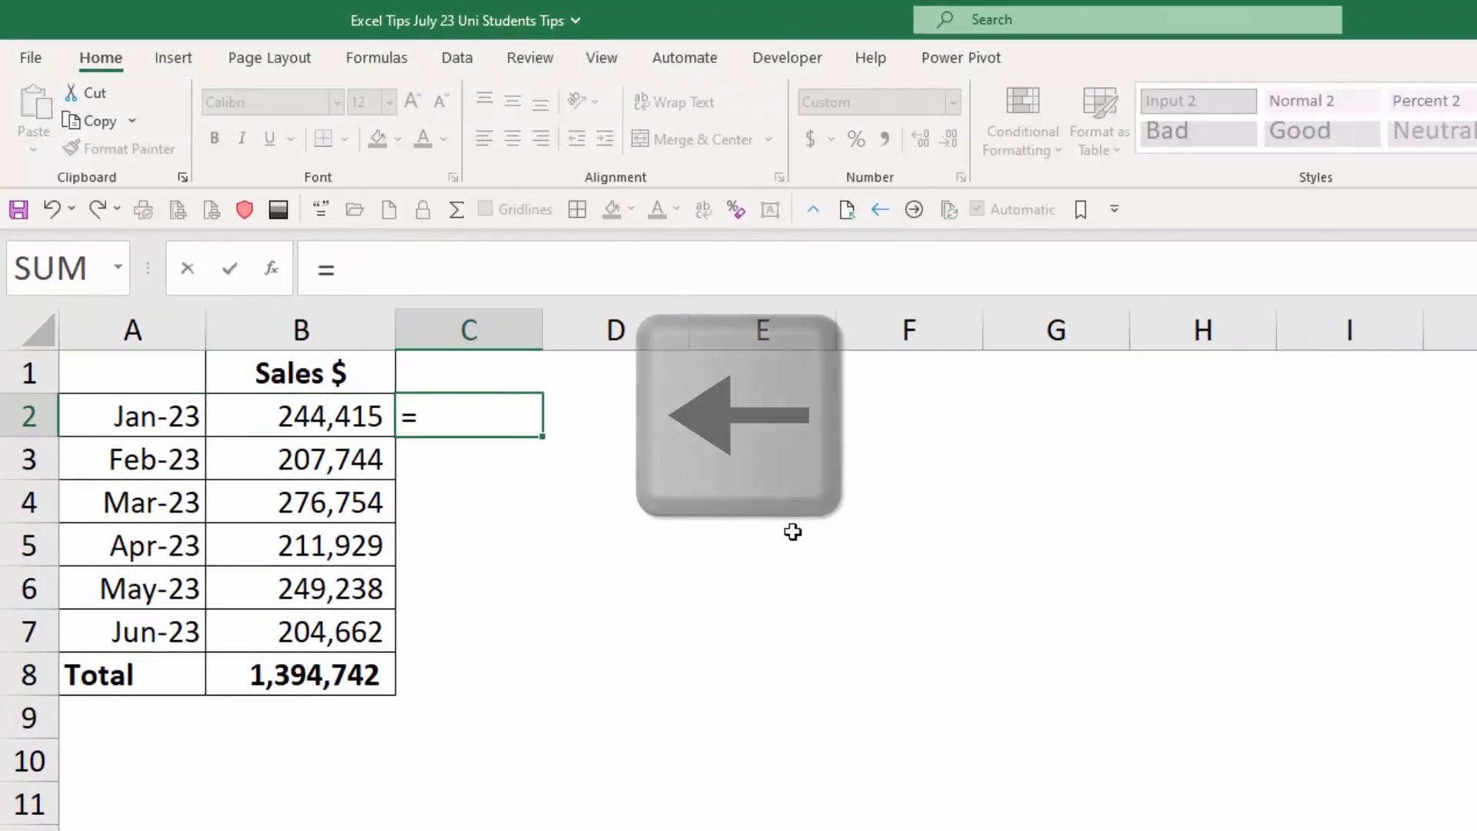
key("Left")
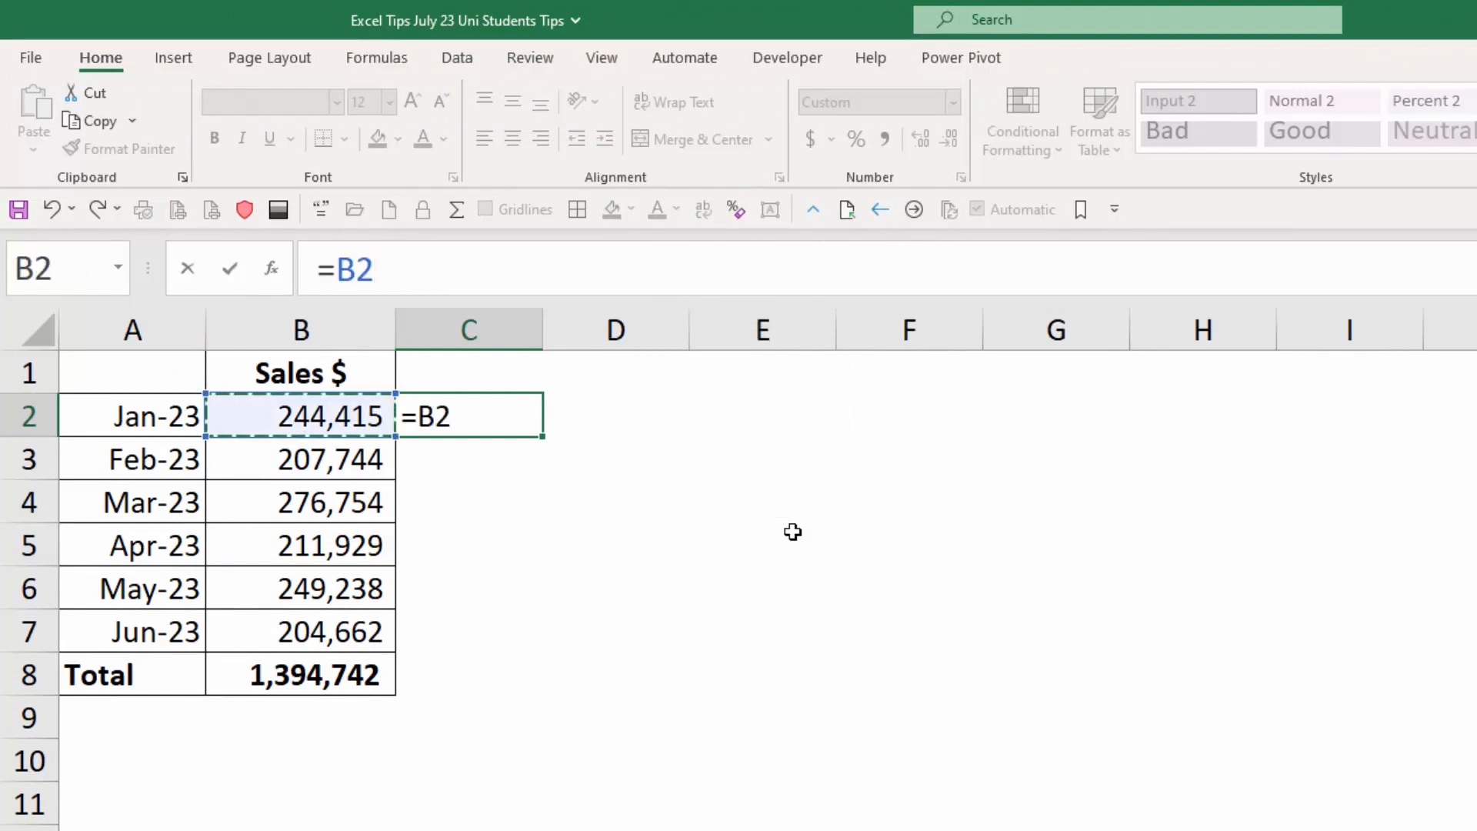
type("*2")
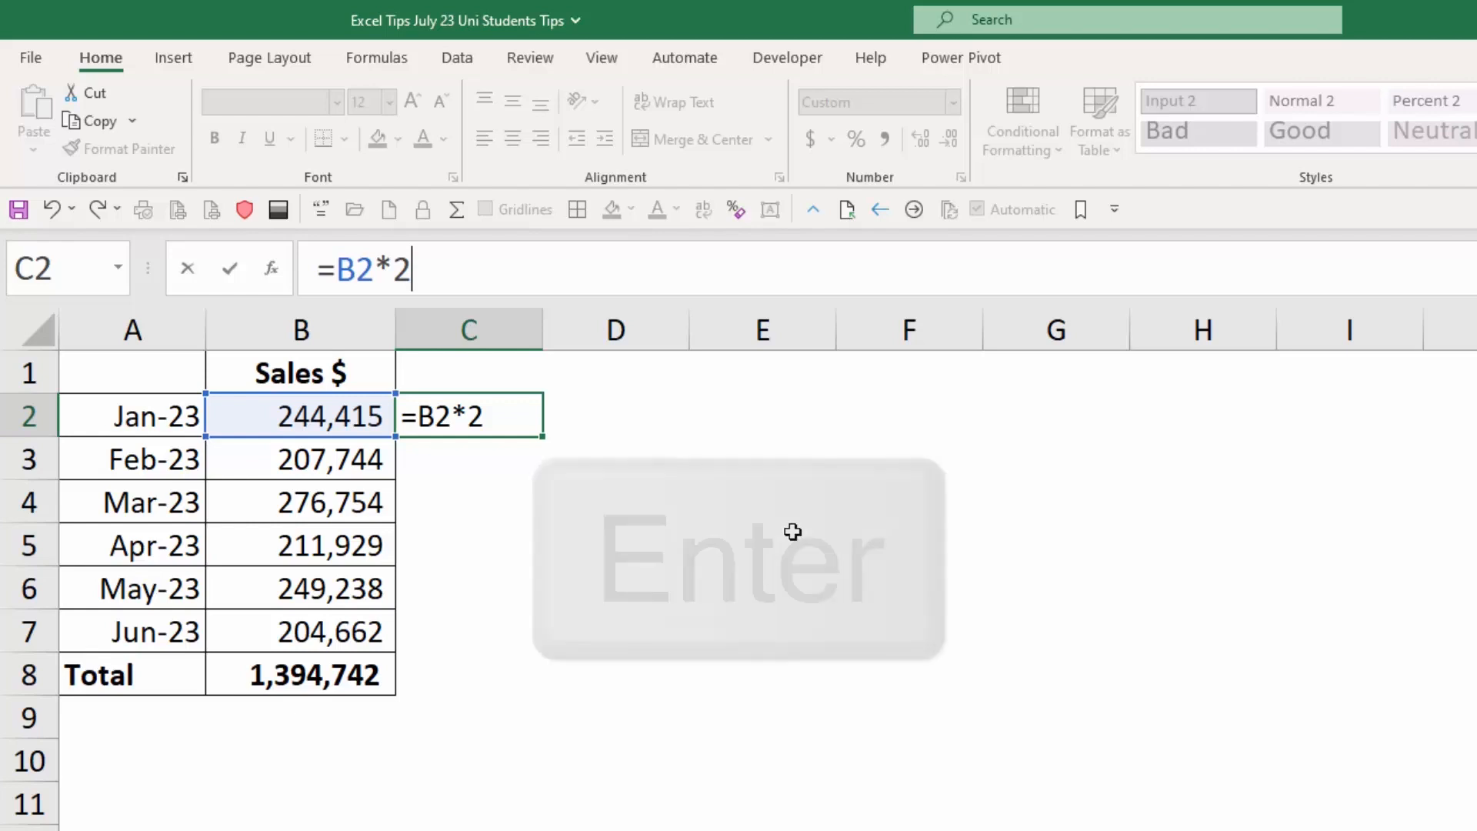
key("Return")
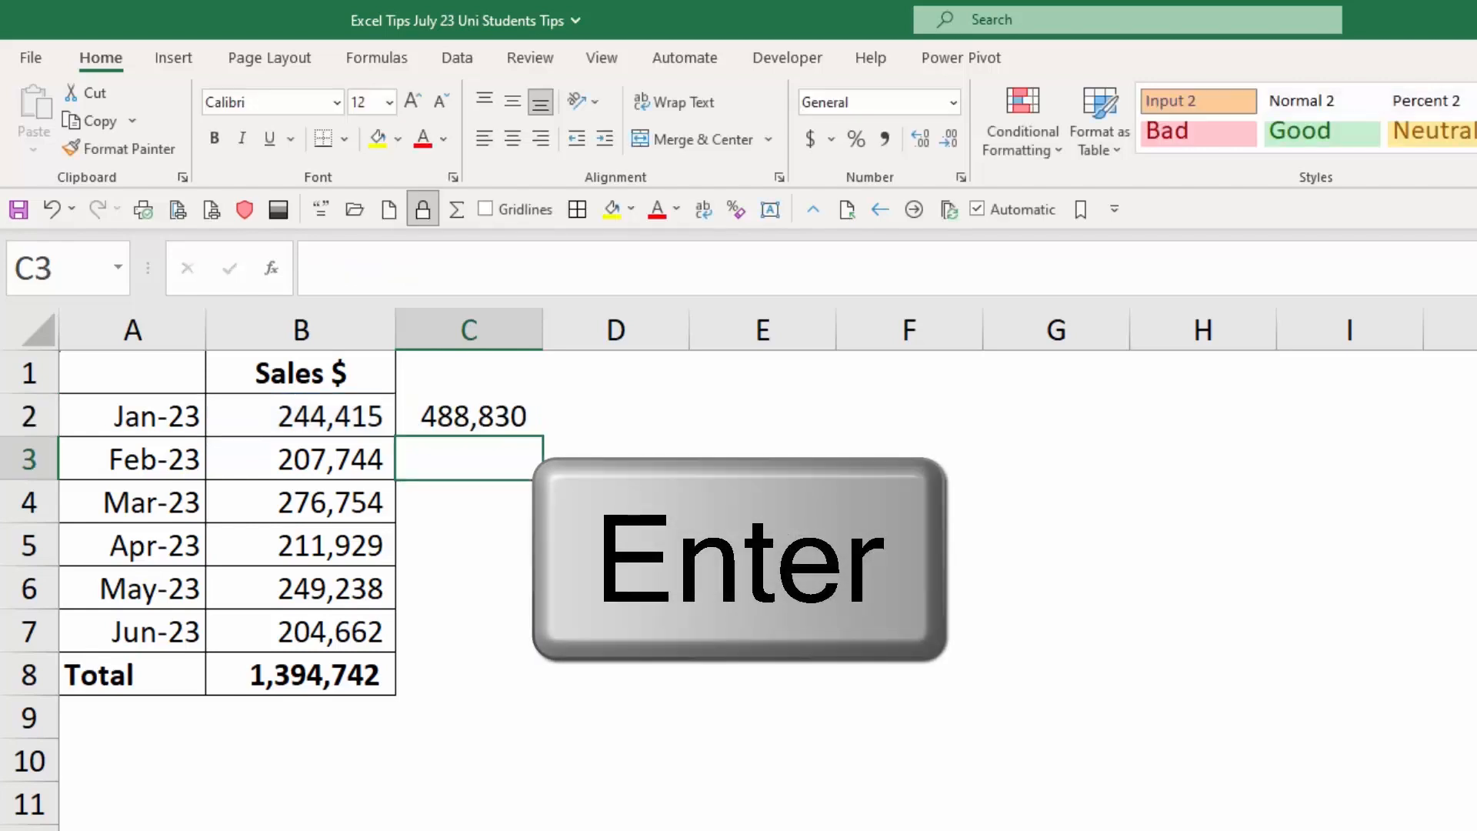
Re-enter the formula =B2*2 in cell C2 by pointing at B2 for the reference, and clear the cell.
key("Up")
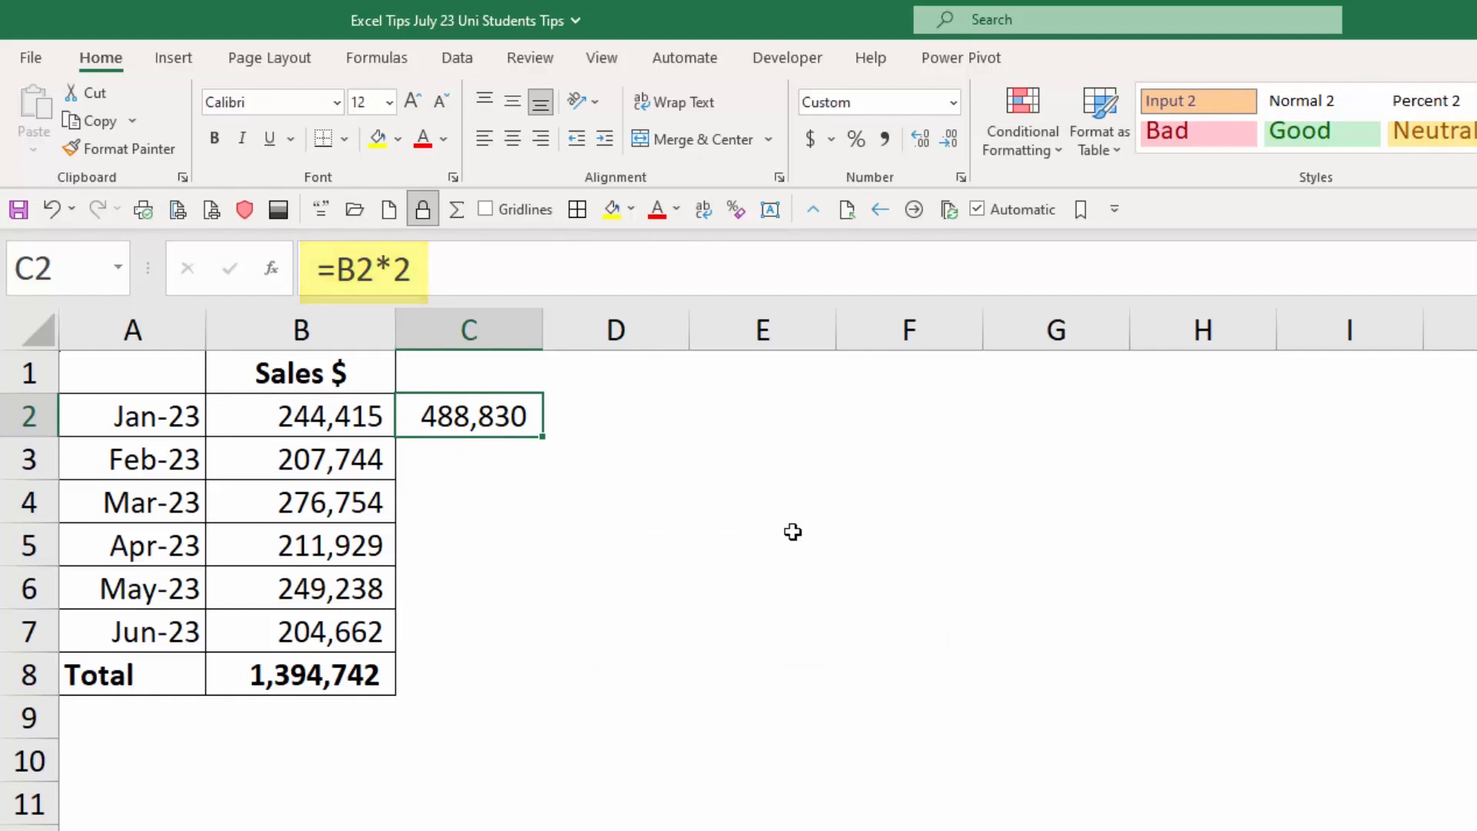
type("=")
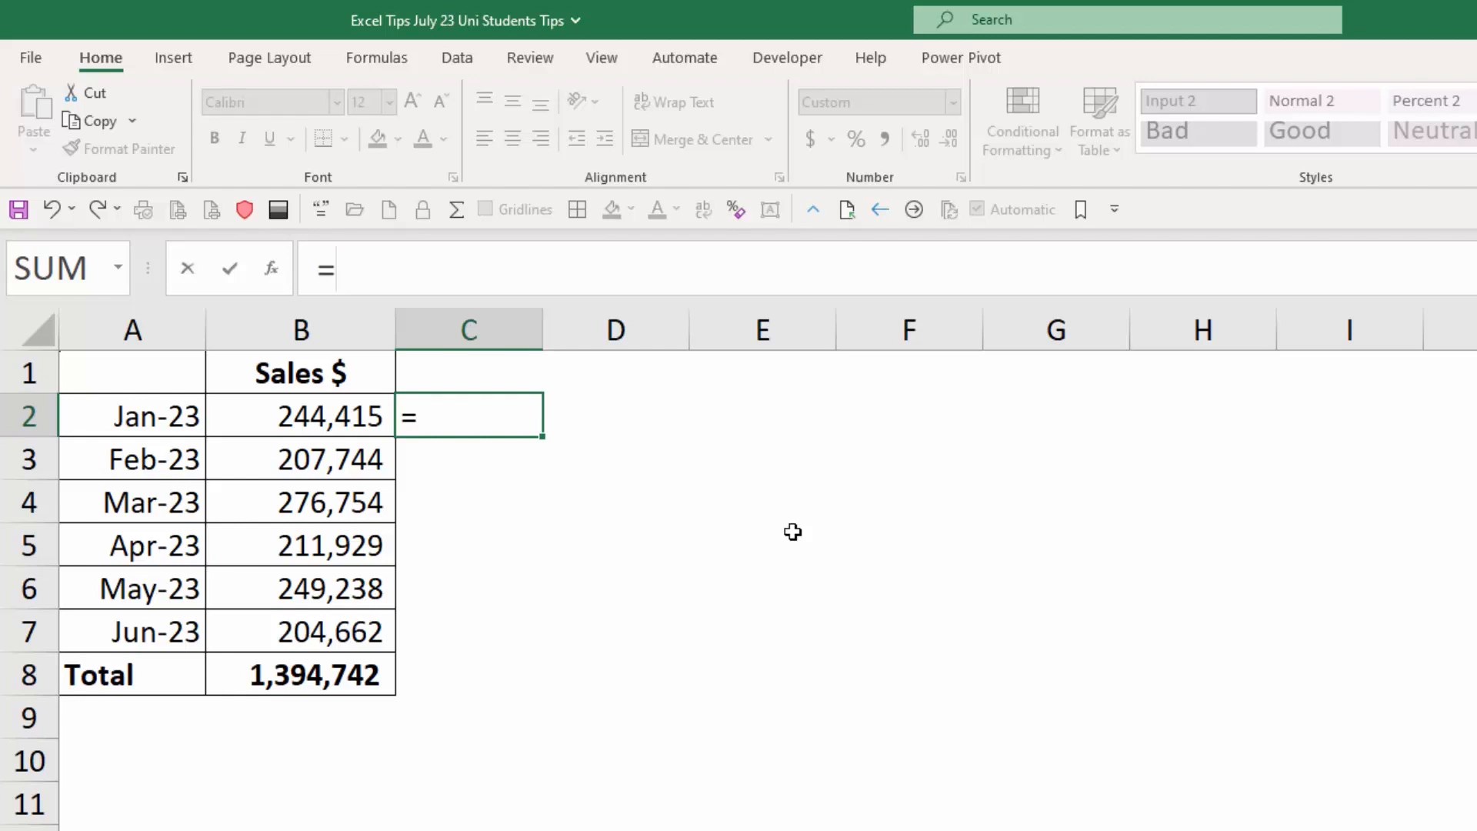
left_click(338, 414)
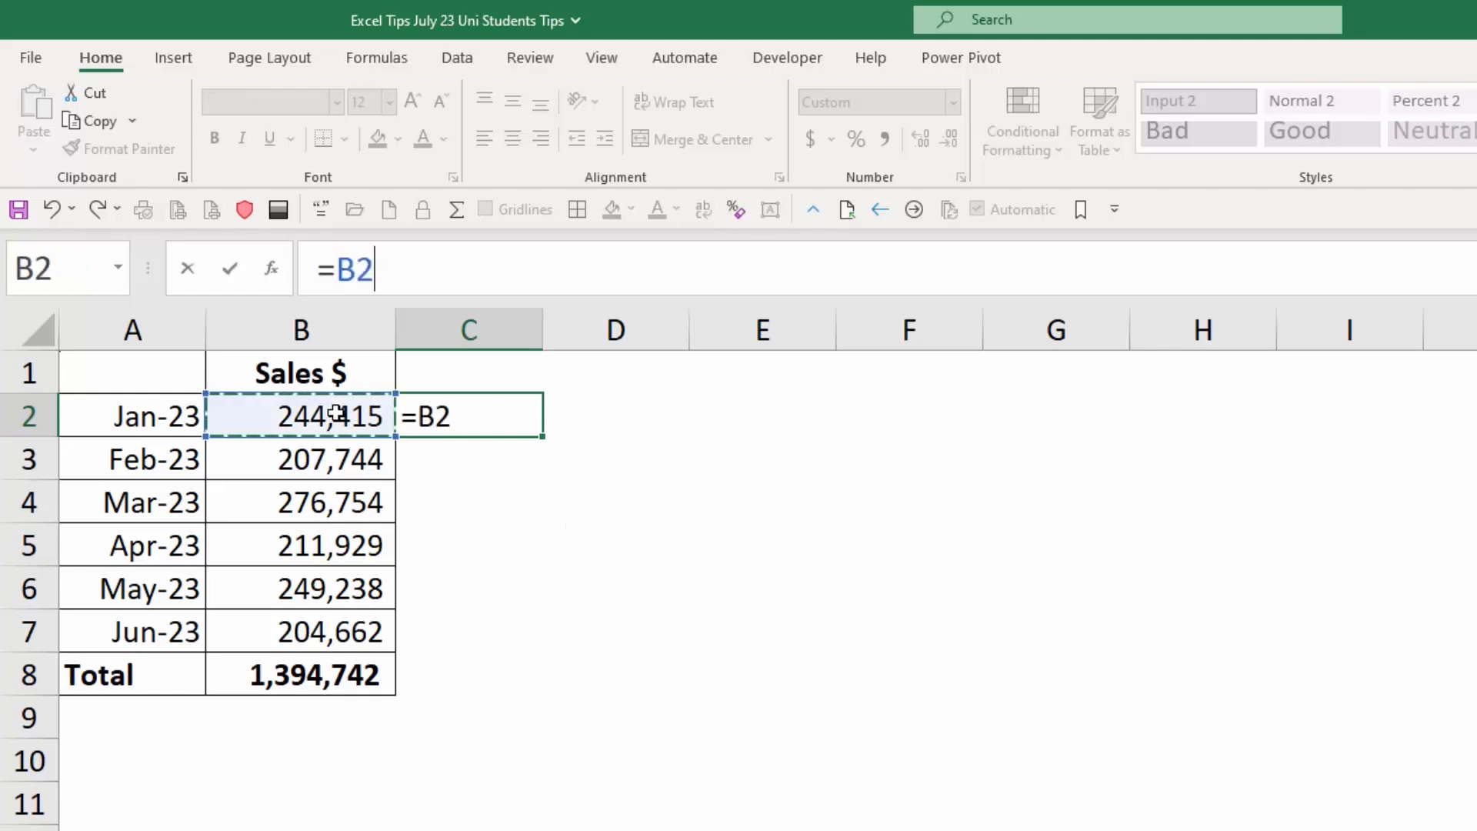
type("*2")
key("Return")
key("Up")
key("Delete")
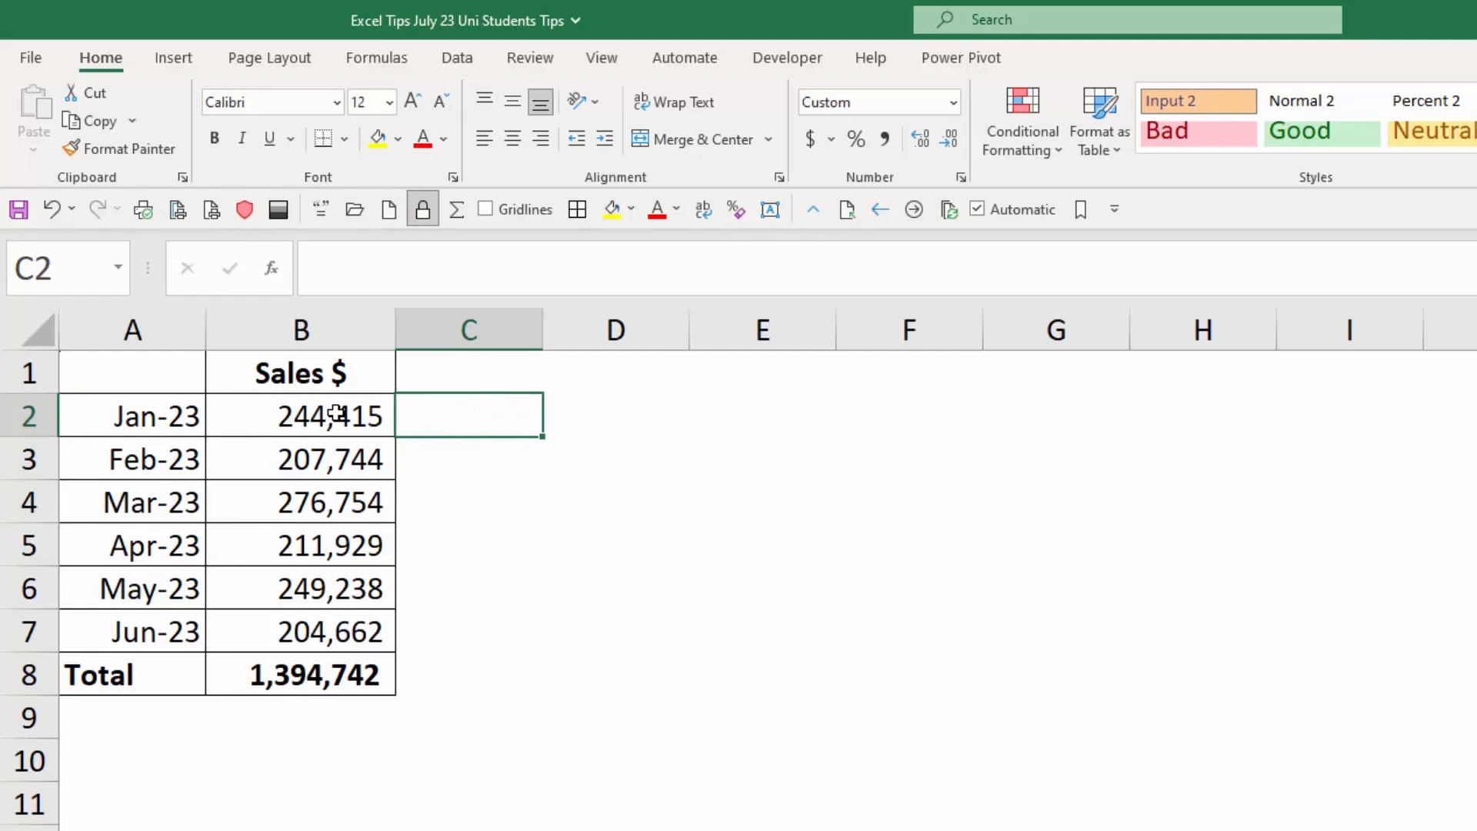
Enter =b2*2 in cell C2 with the reference written out by hand, compare it with source cell B2, and clear C2.
type("=b2")
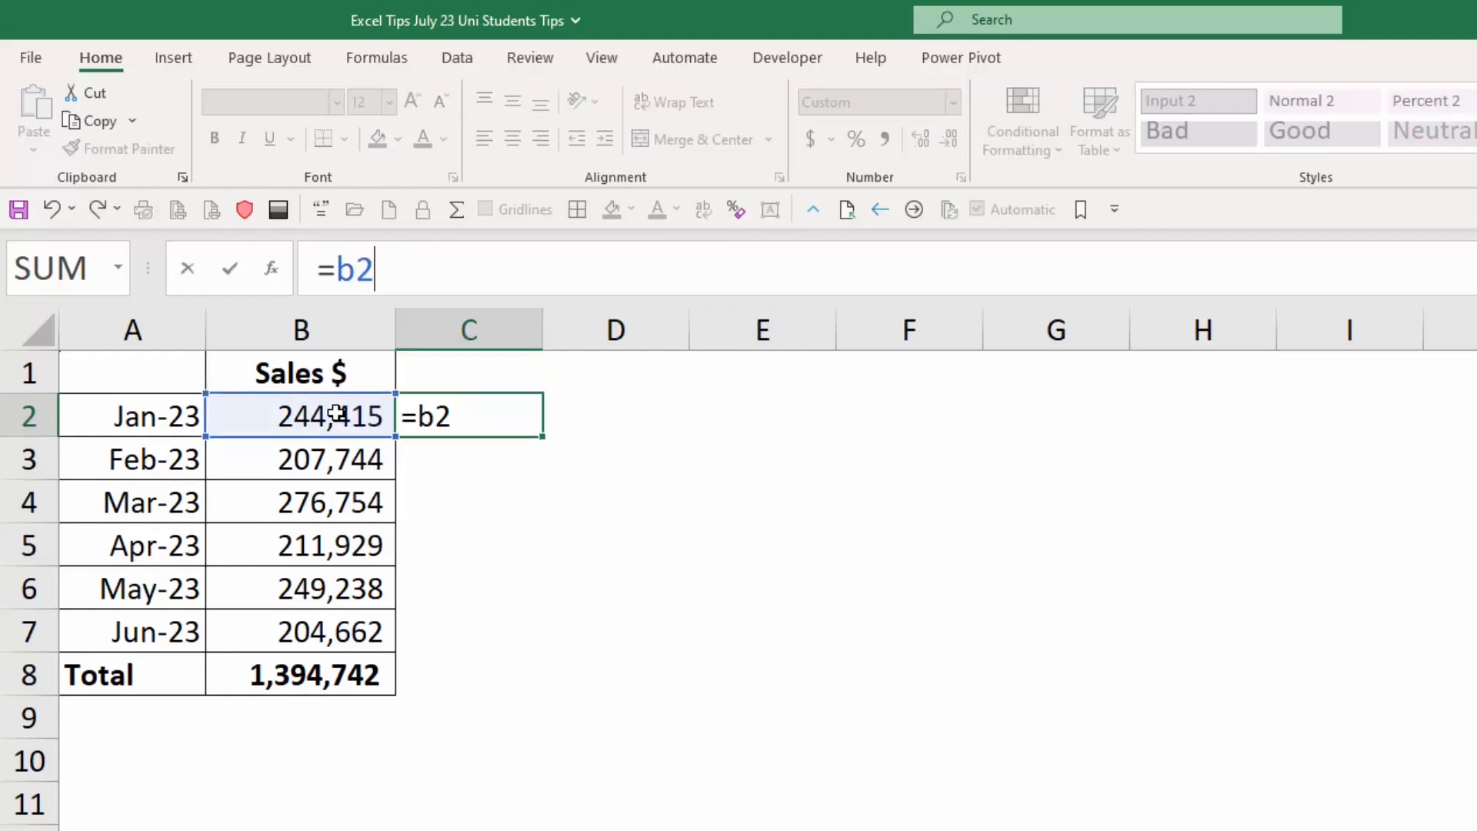
type("*2")
key("Return")
key("Up")
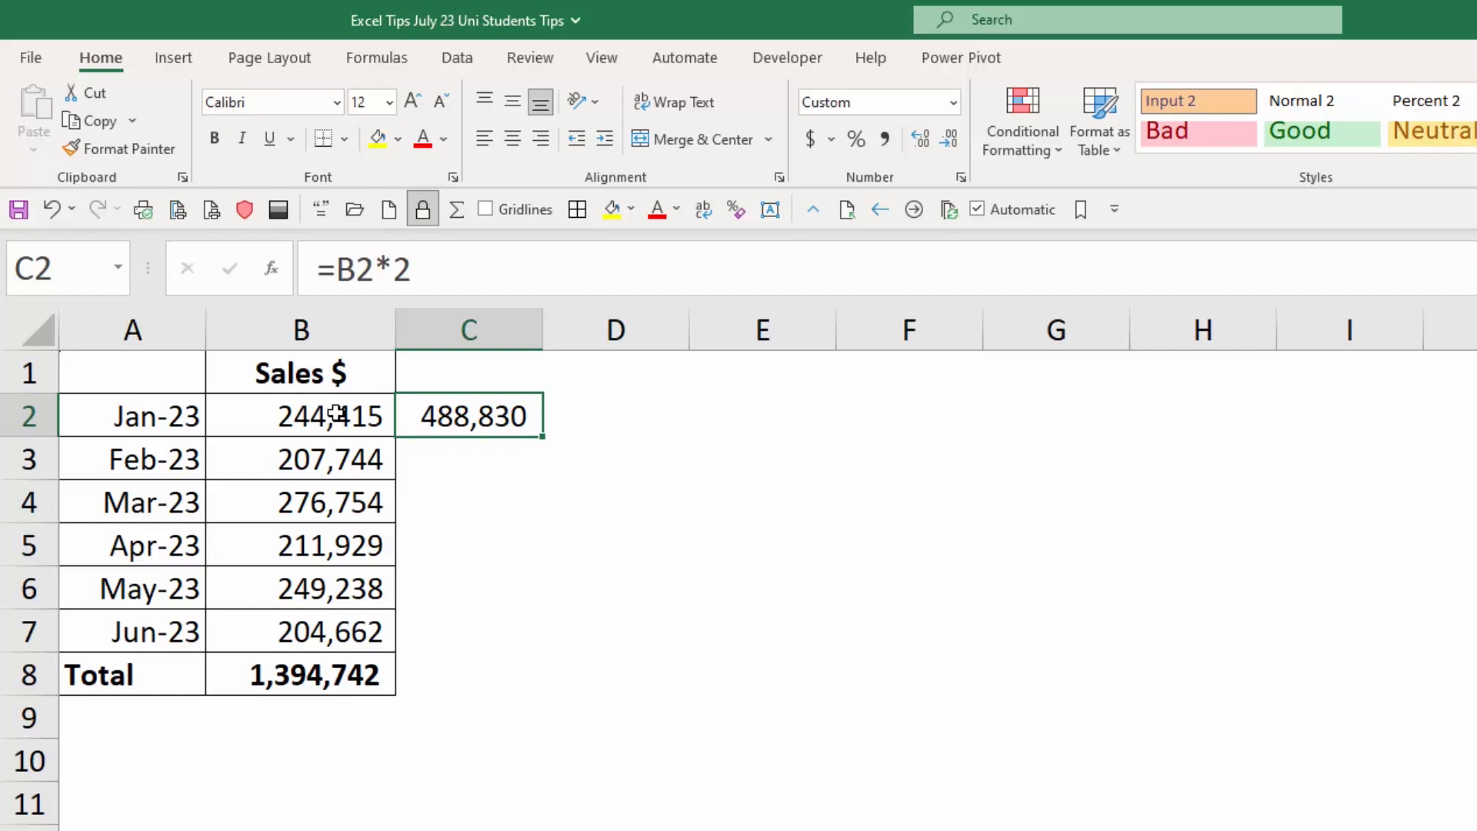
left_click(336, 413)
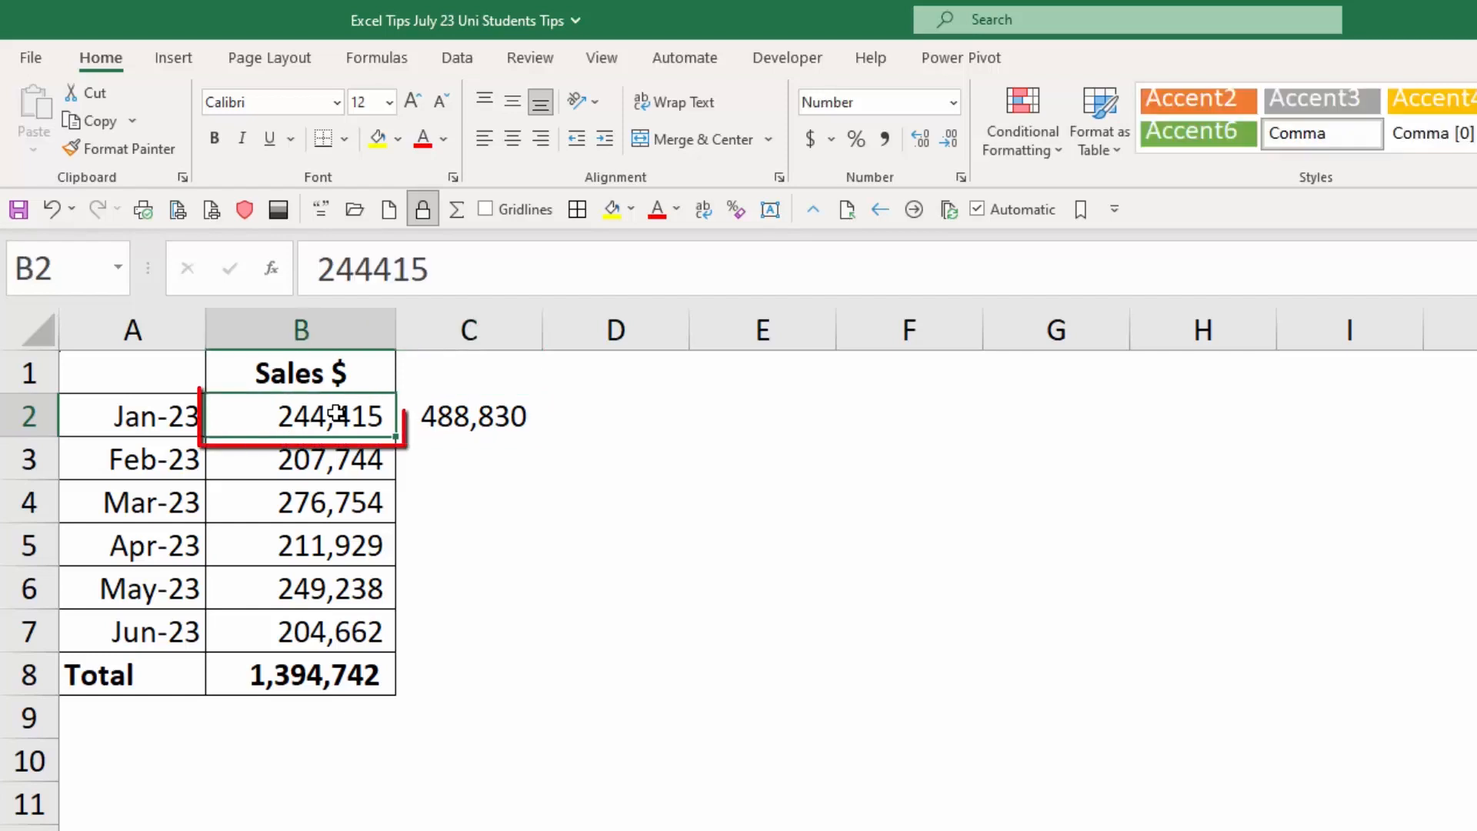
key("Right")
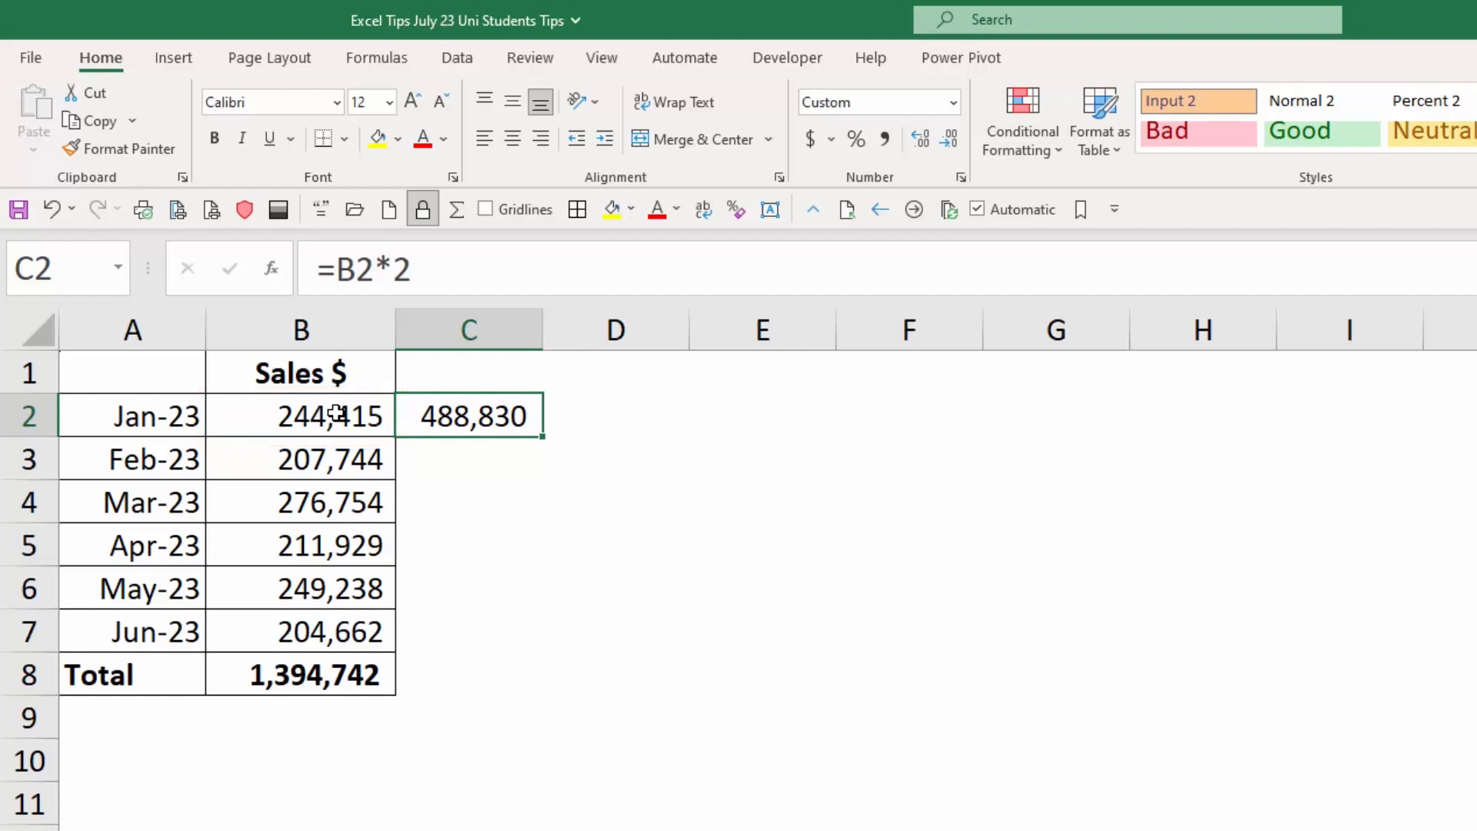
key("Delete")
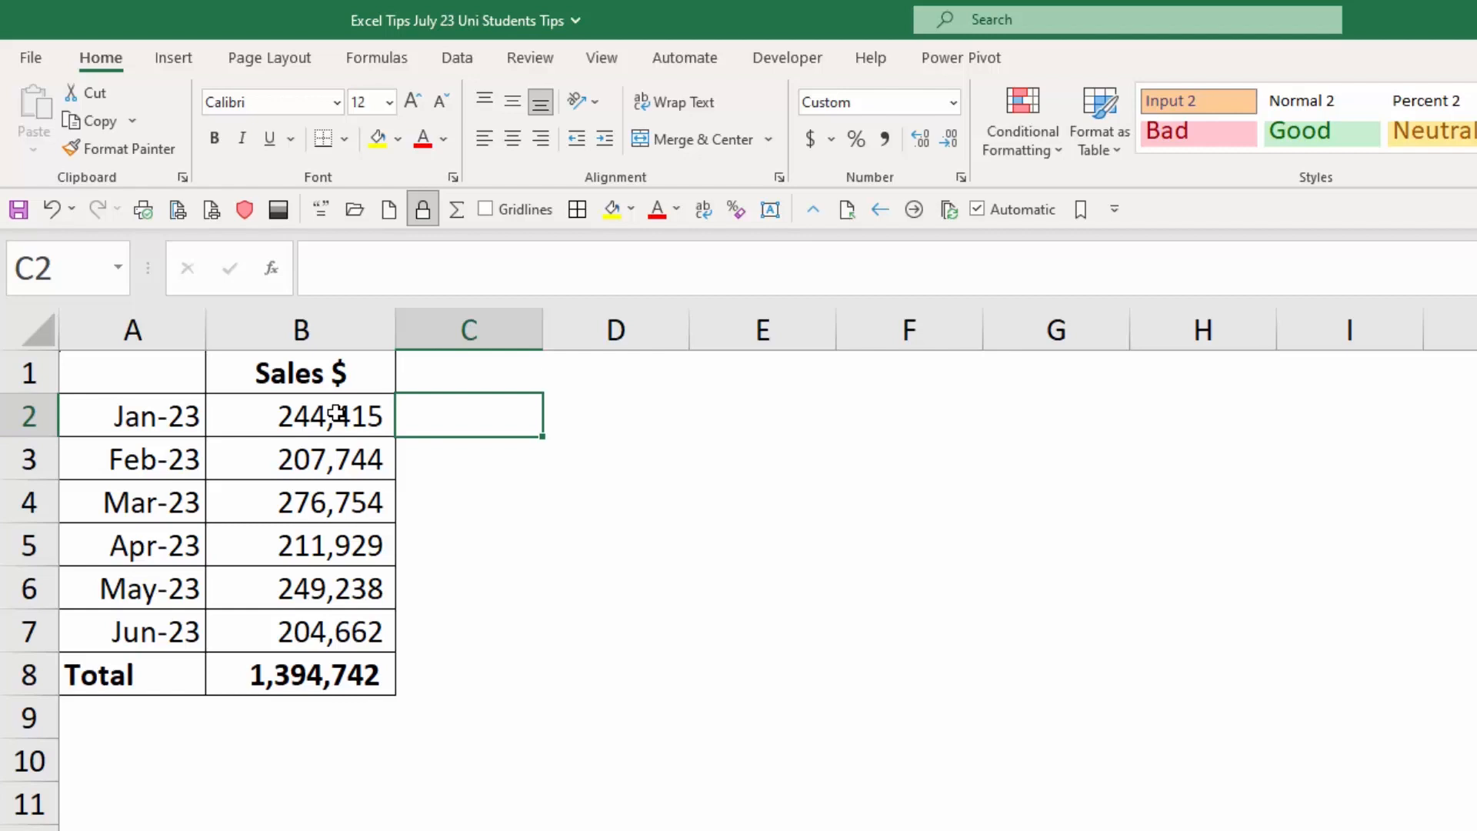
Enter +B2*2 in cell C2, starting with a plus sign instead of an equals sign, and inspect the stored formula.
type("+")
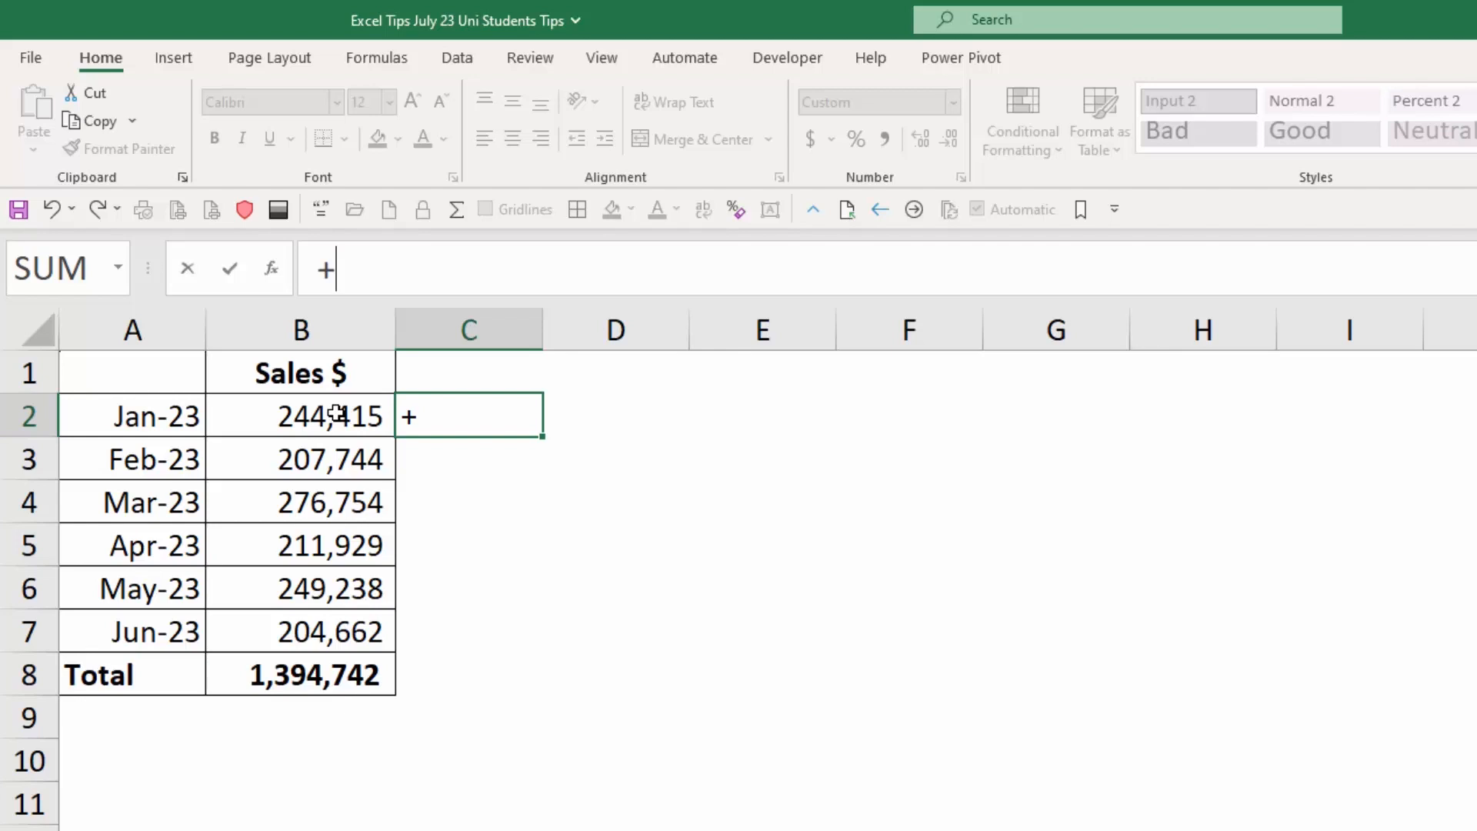
left_click(336, 414)
type("*2")
key("Return")
key("Up")
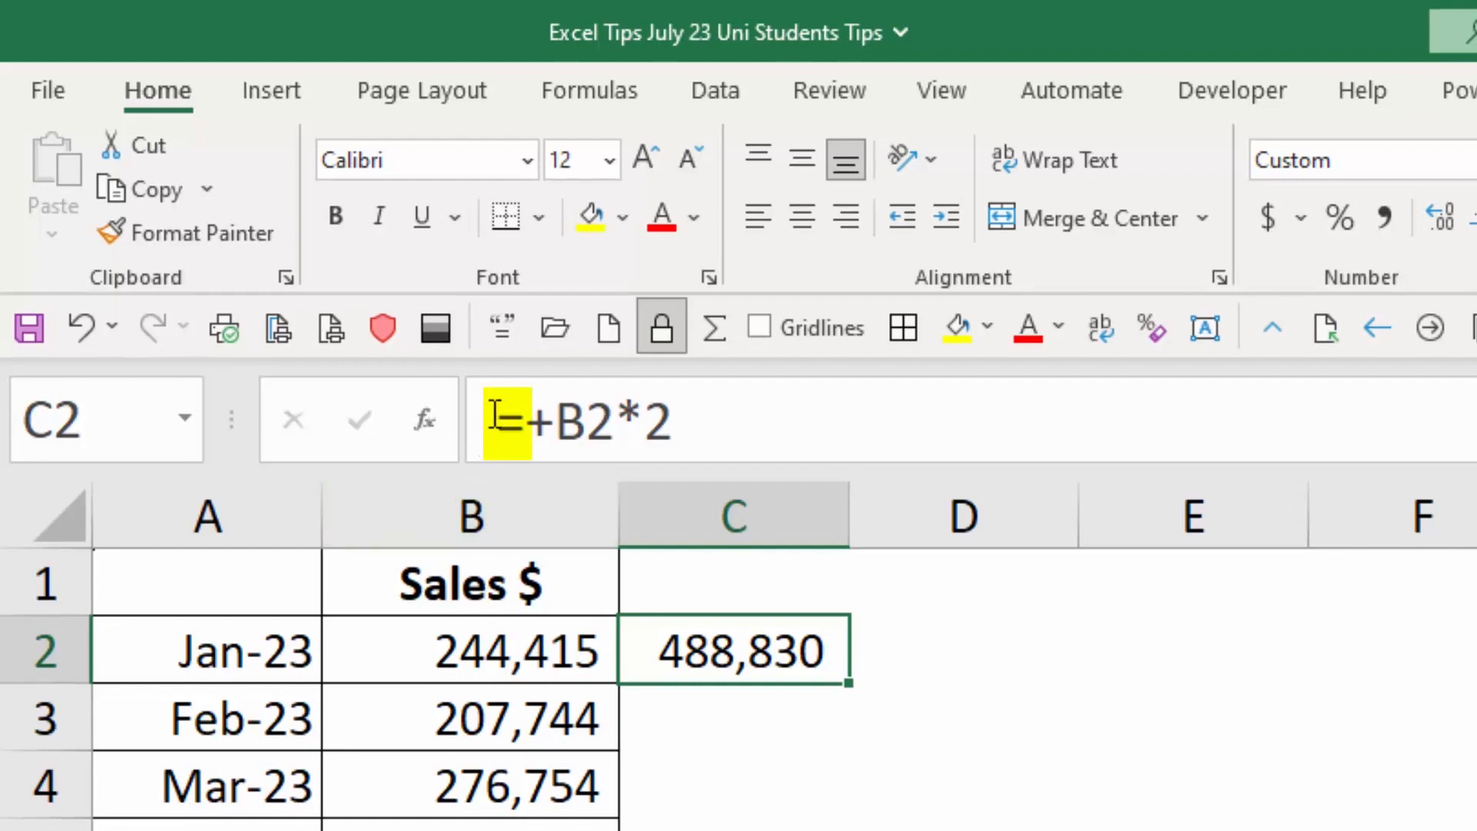
left_click(526, 422)
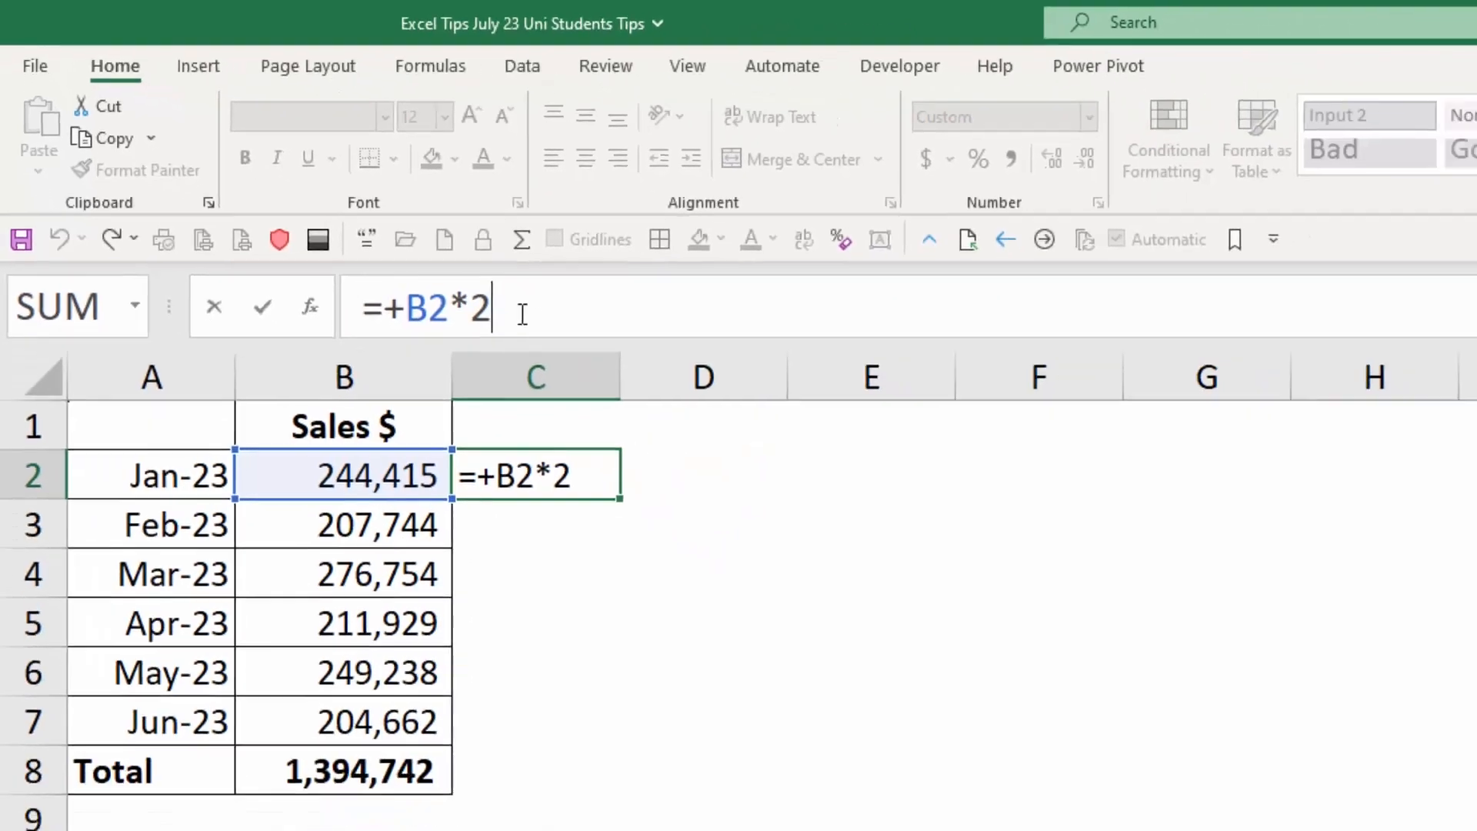
key("Escape")
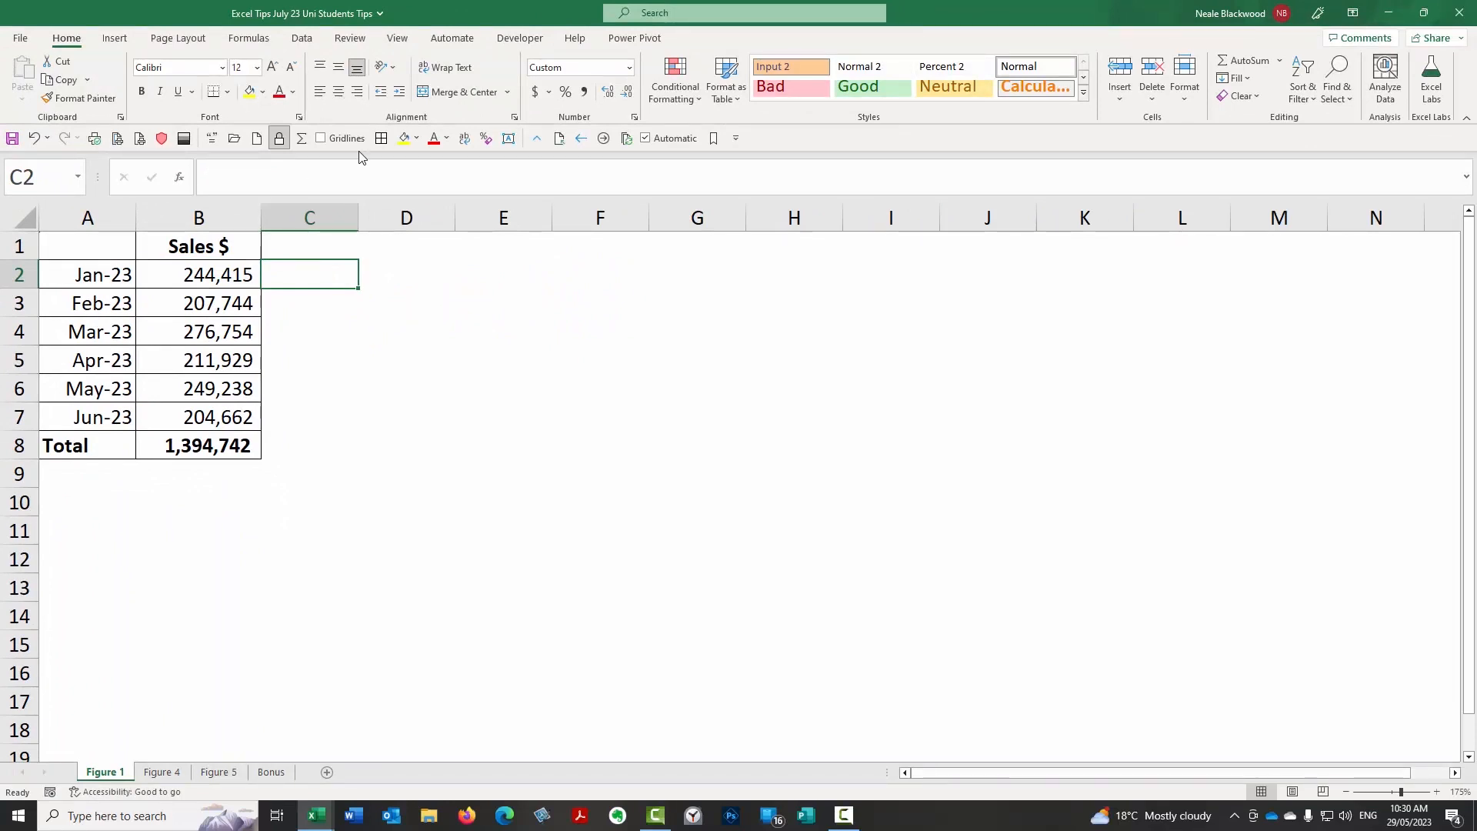
Inspect the B2:B7 range in the total formula in B8, clear the cell, and rebuild the total with AutoSum.
left_click(242, 444)
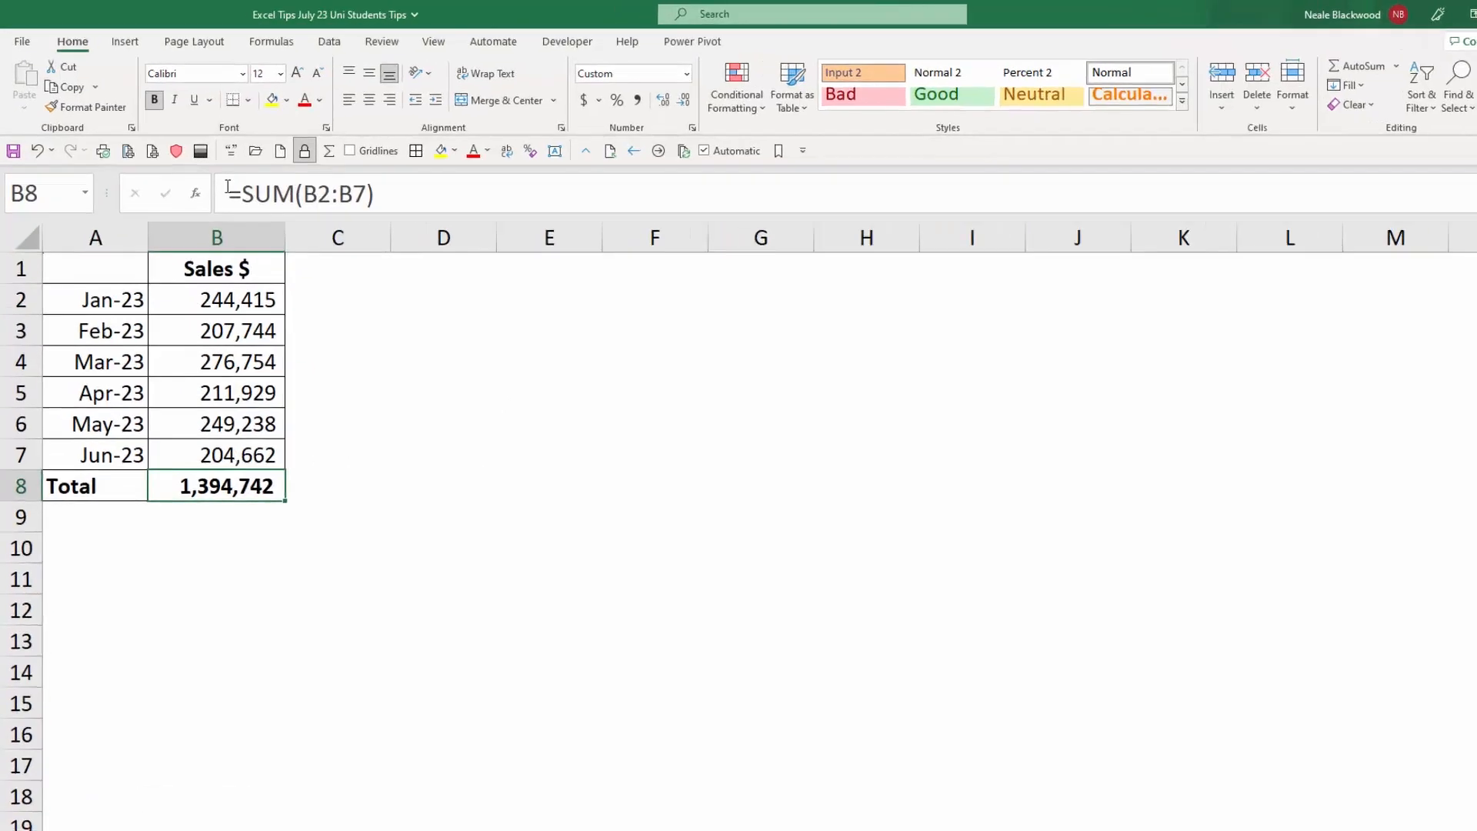
left_click_drag(471, 299, 568, 299)
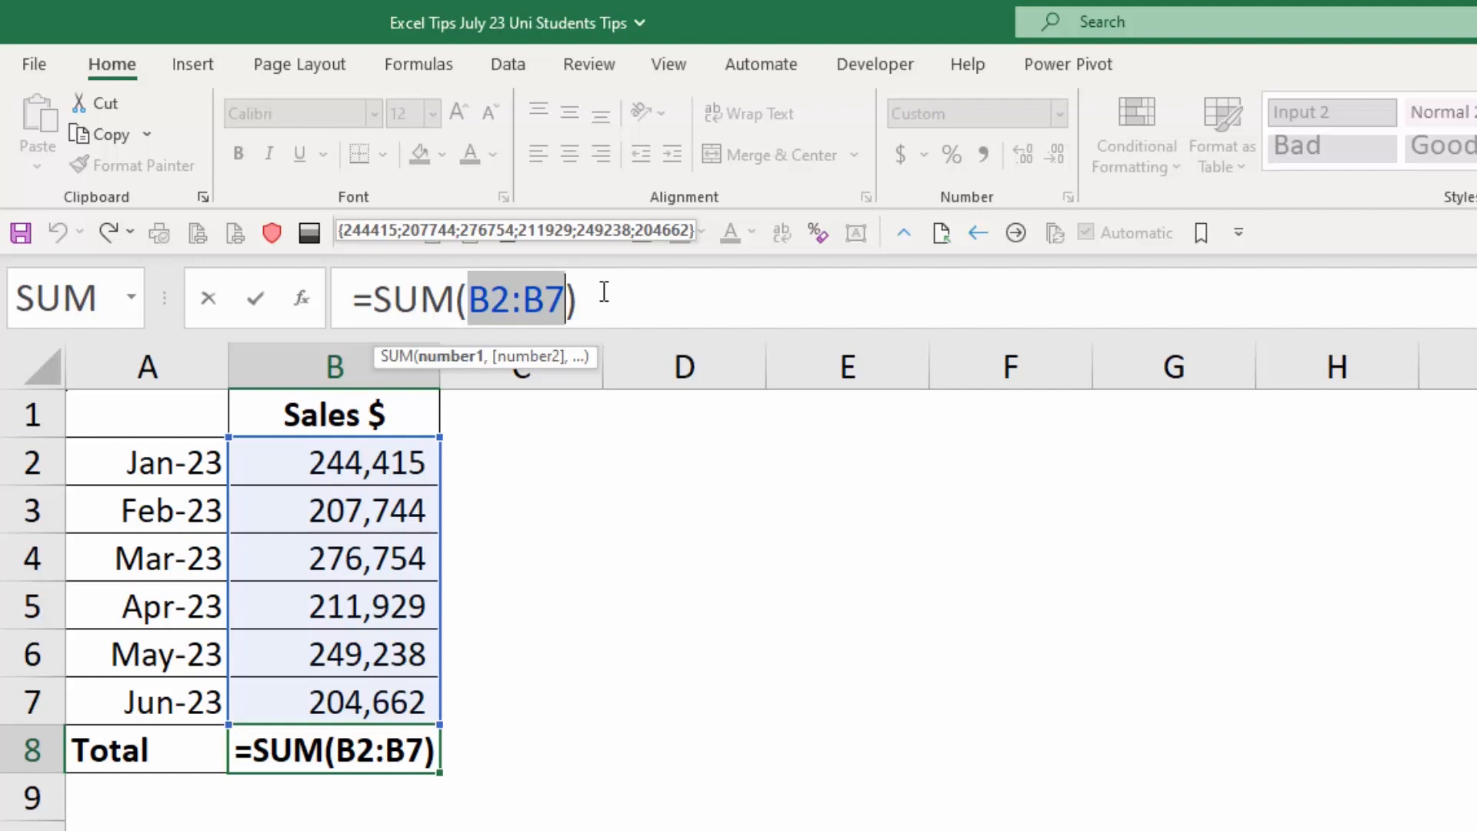
key("BackSpace")
key("Escape")
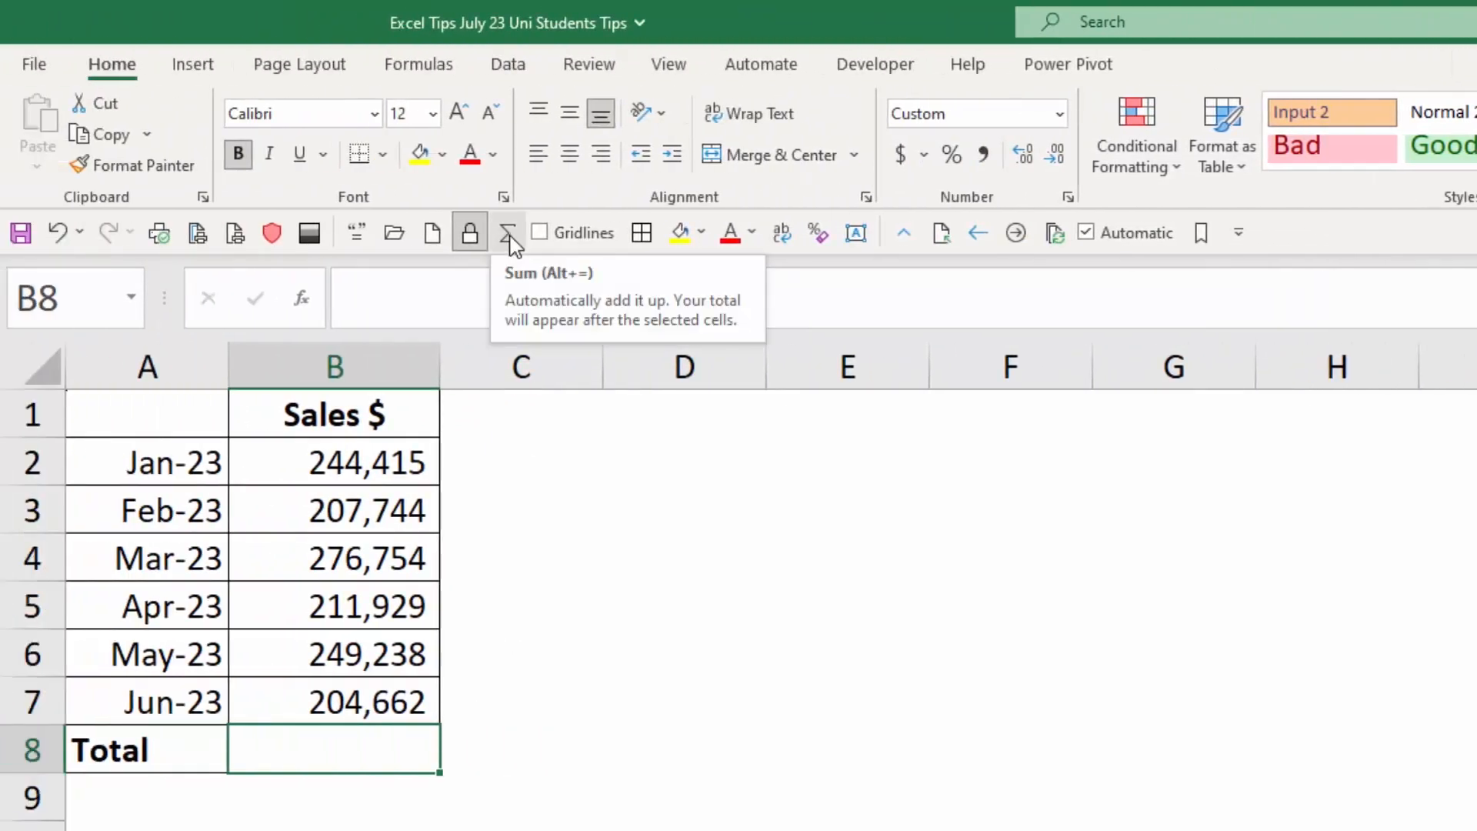
left_click(509, 238)
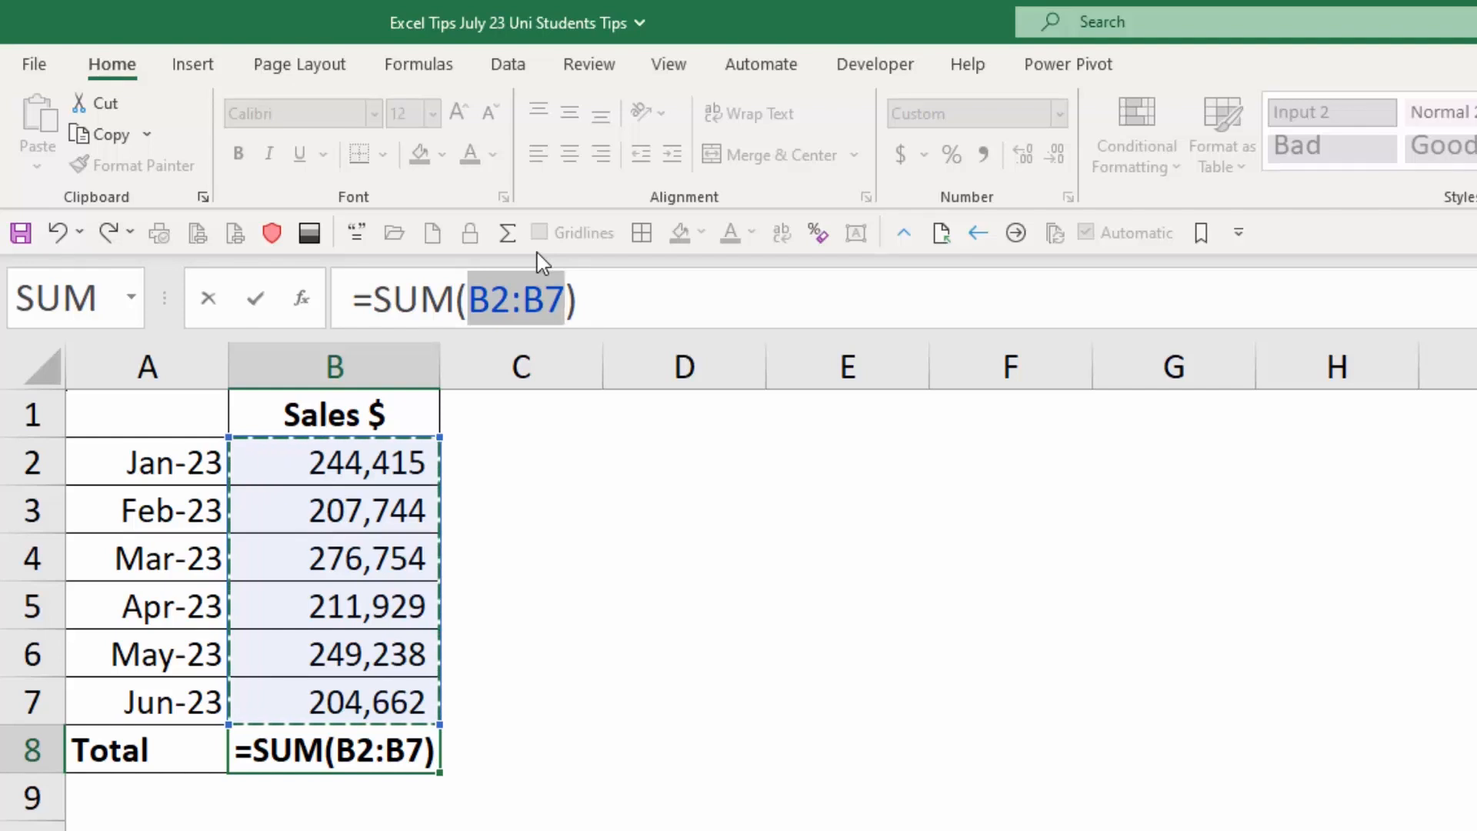
key("Return")
Enter =SUM(B2:B7) in cell B9 using function autocompletion, clear B9, and return to the sales figures.
type("=sum")
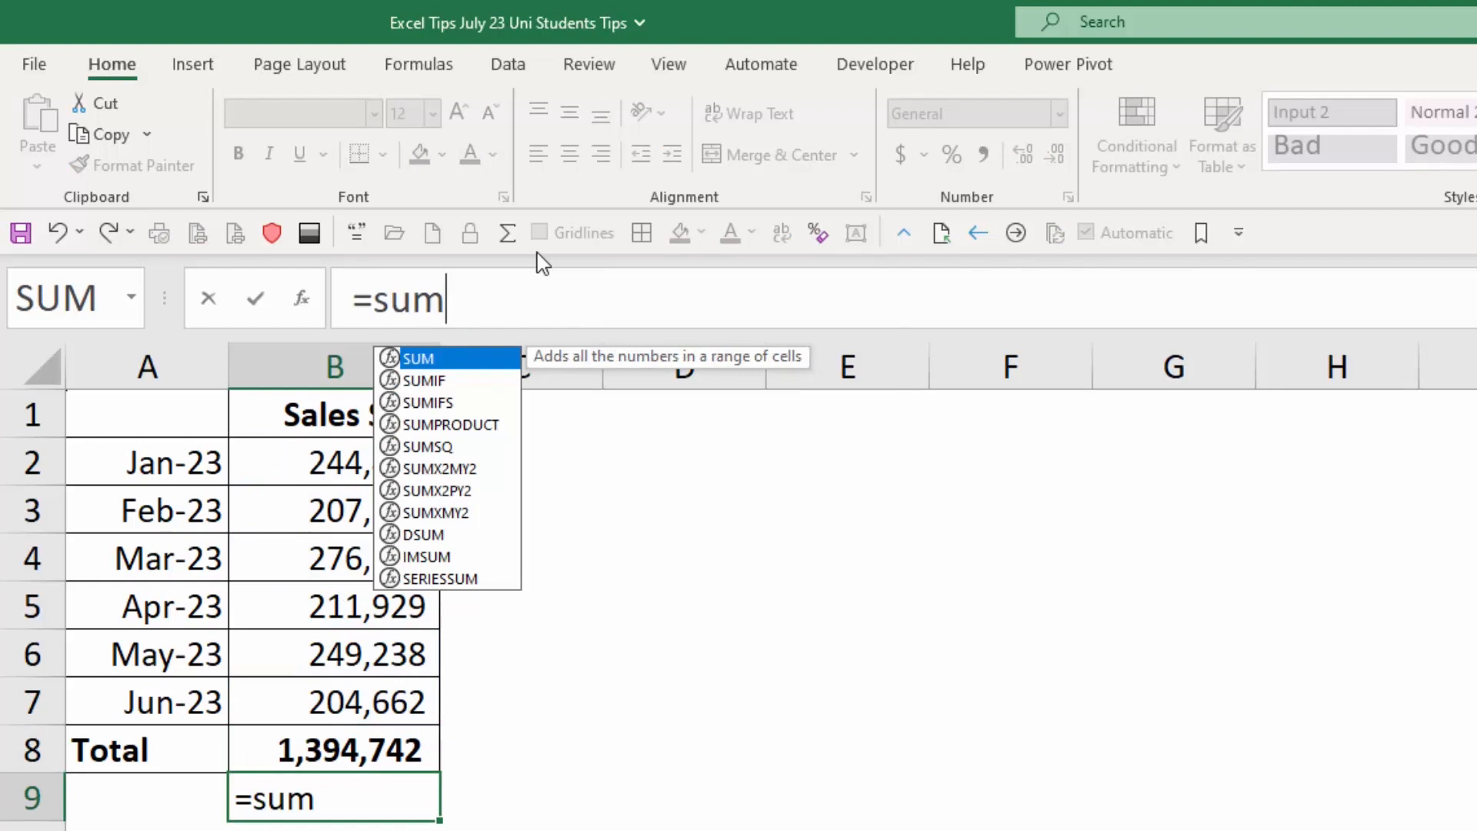
key("Tab")
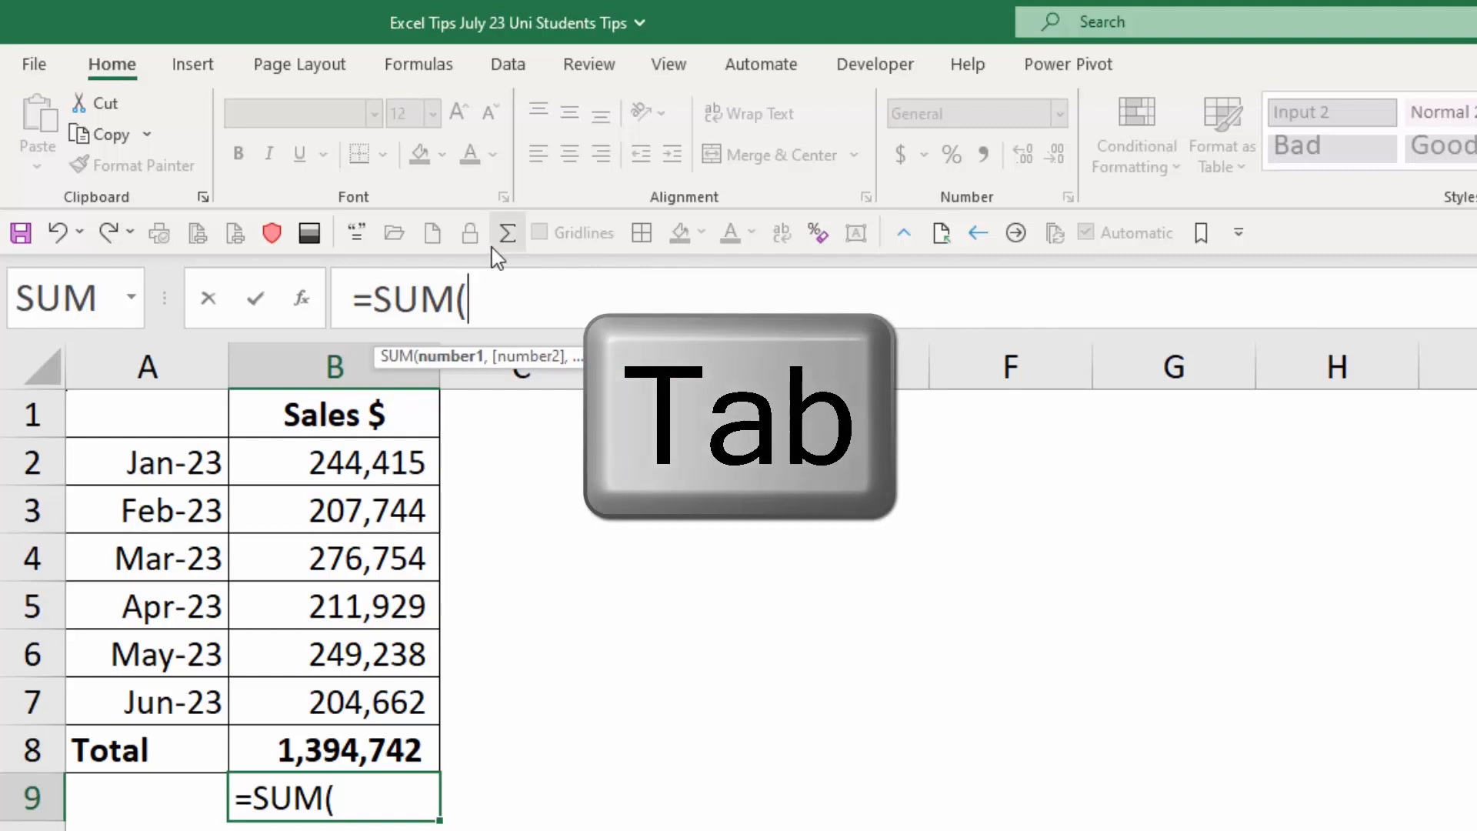
left_click_drag(395, 465, 411, 702)
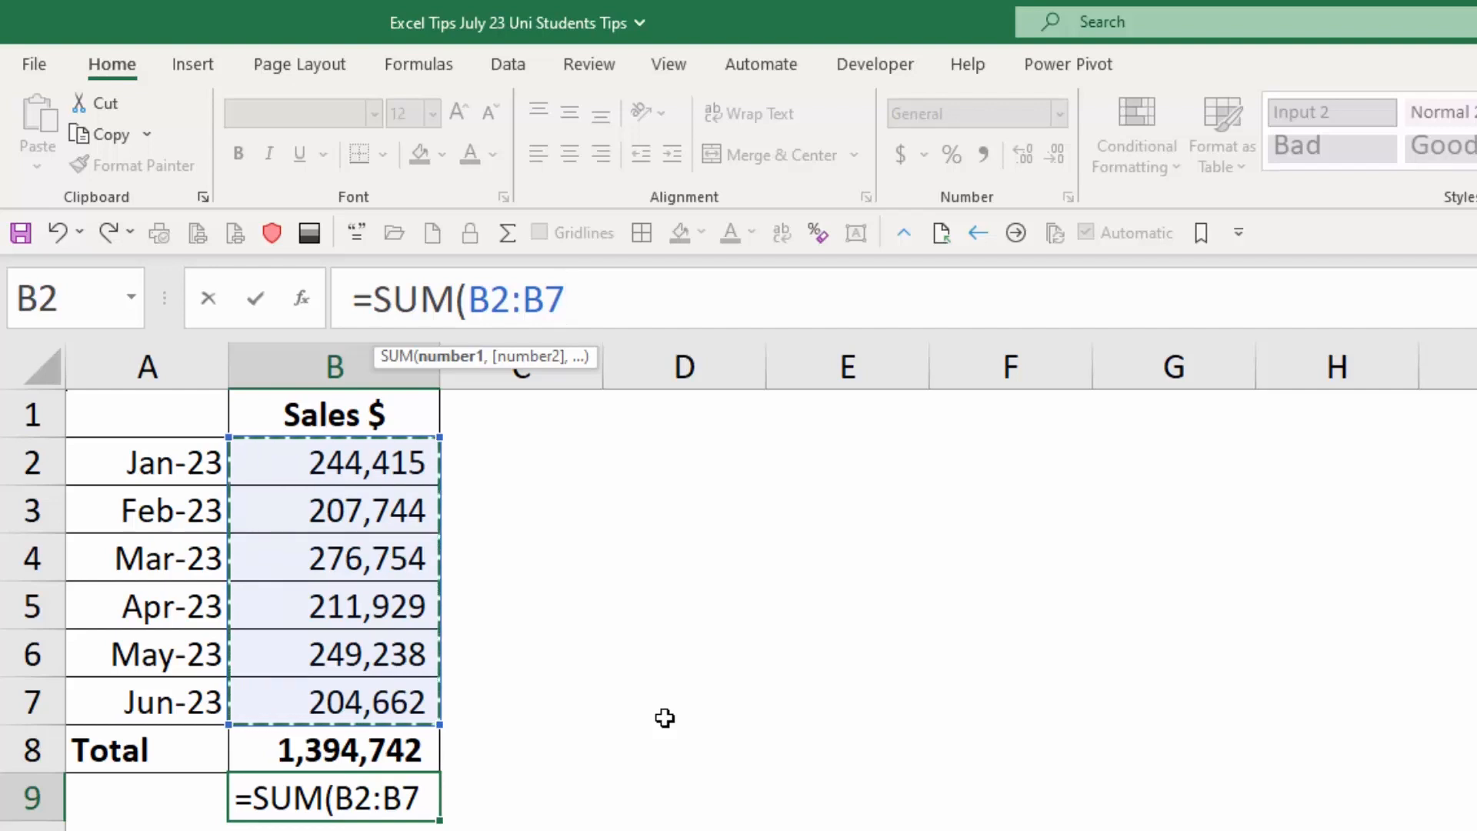
type(")")
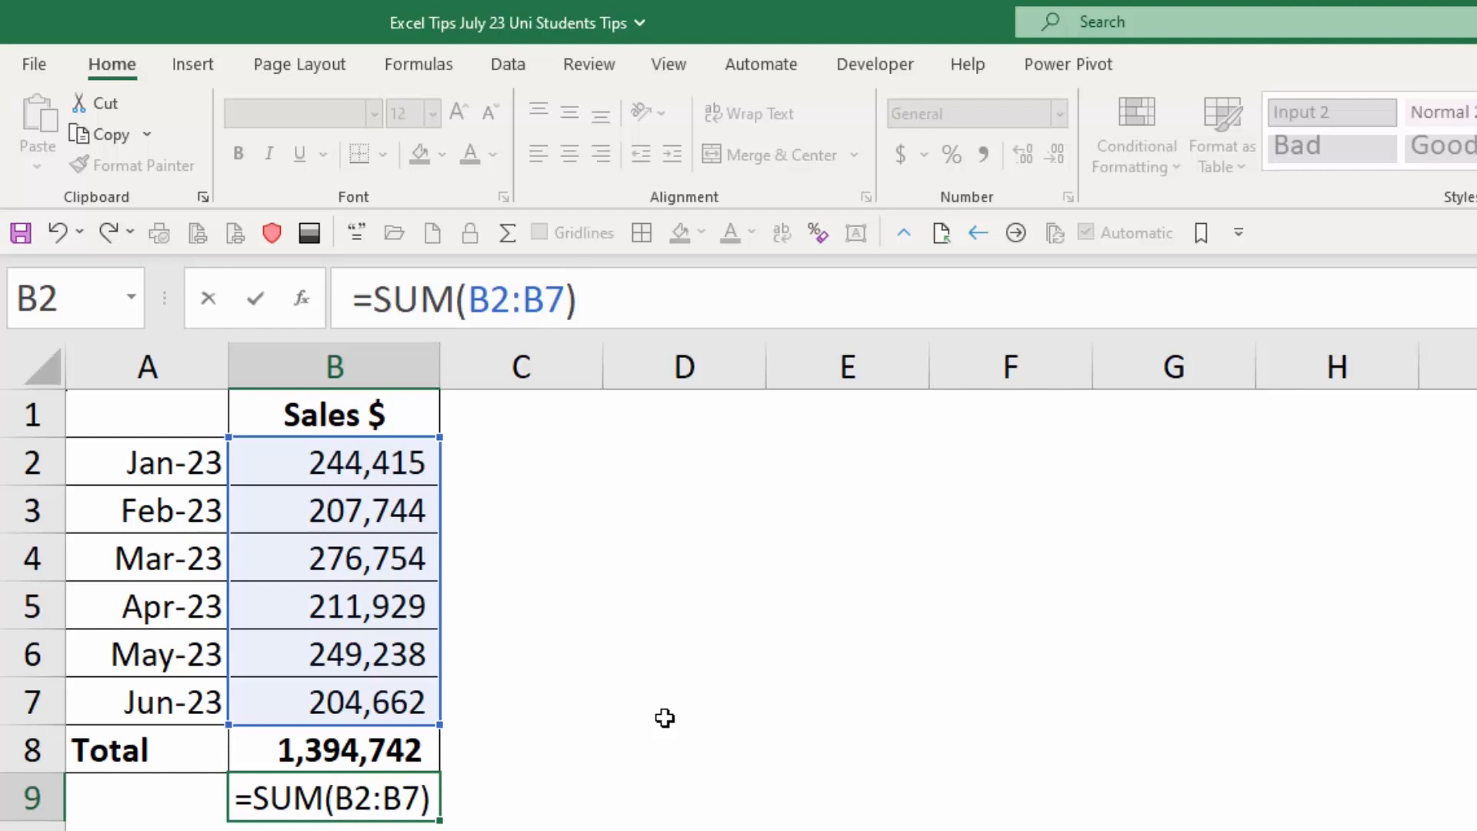
key("Return")
key("Up")
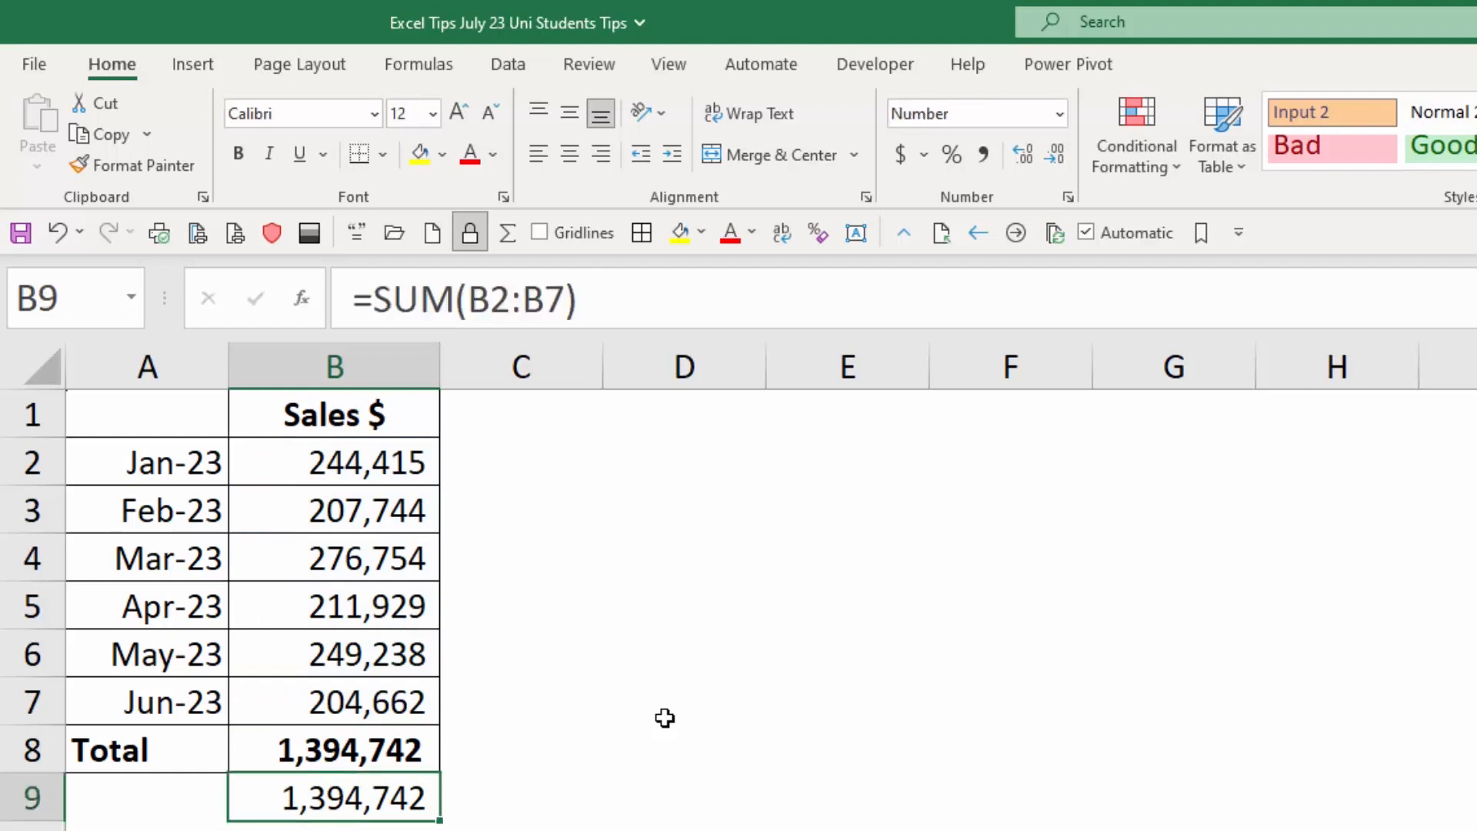
key("Delete")
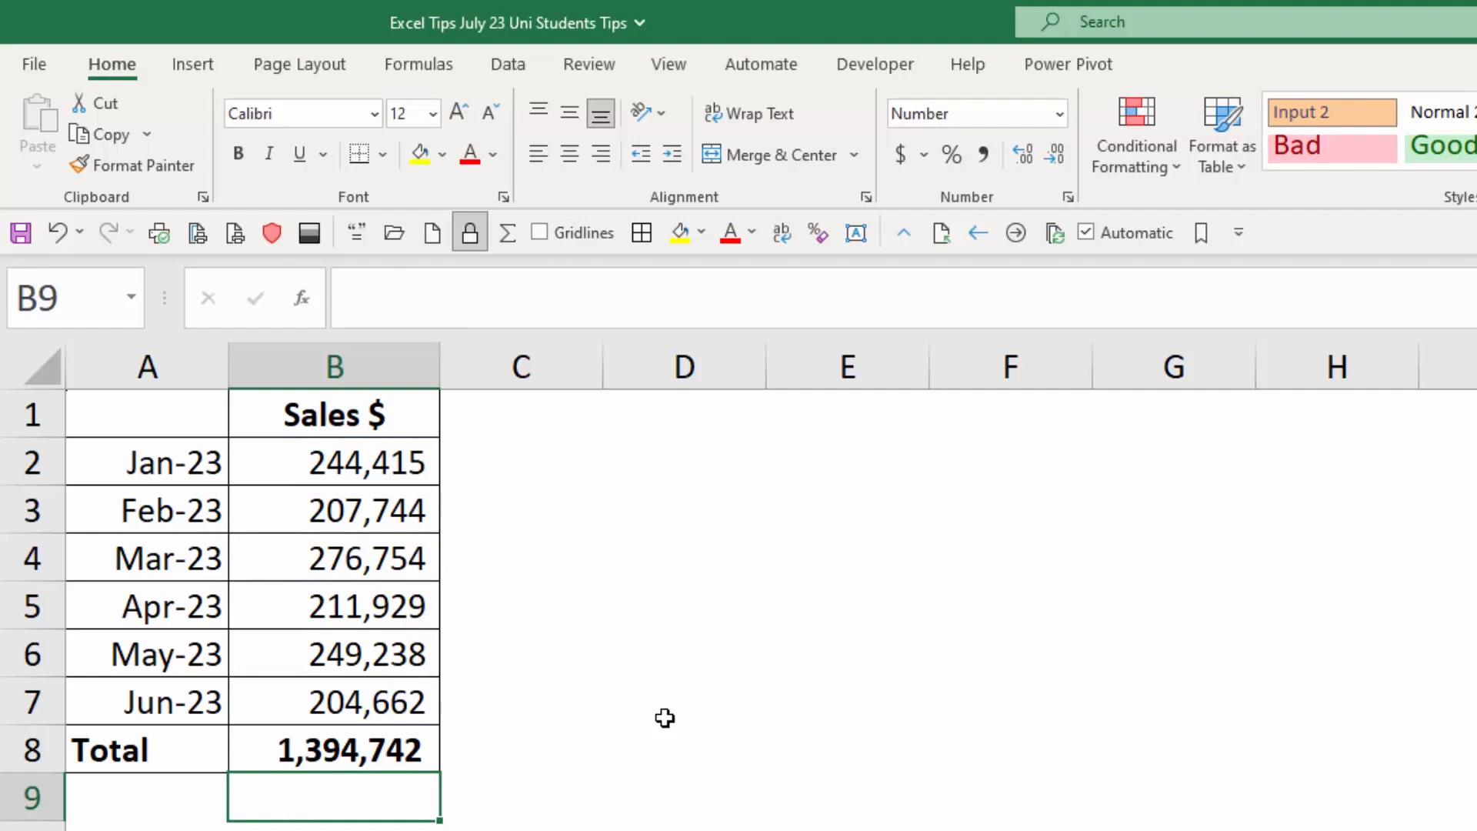
key("Up")
key("Up")
key("Up")
key("Up")
key("Up")
key("Up")
key("Up")
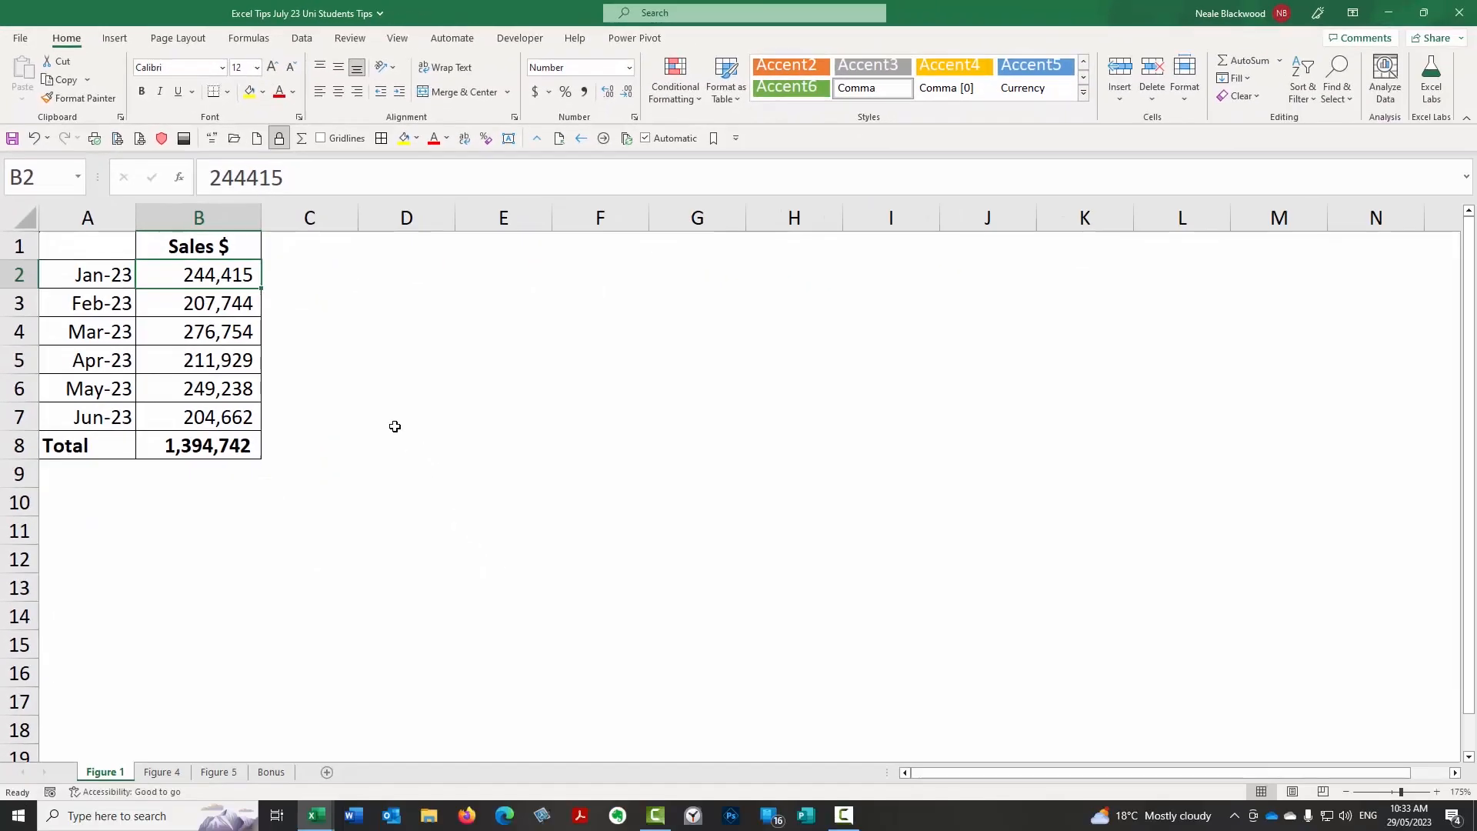
On the Bonus sheet, enter the rate 10% in cell G1 beside the invoice table.
left_click(270, 772)
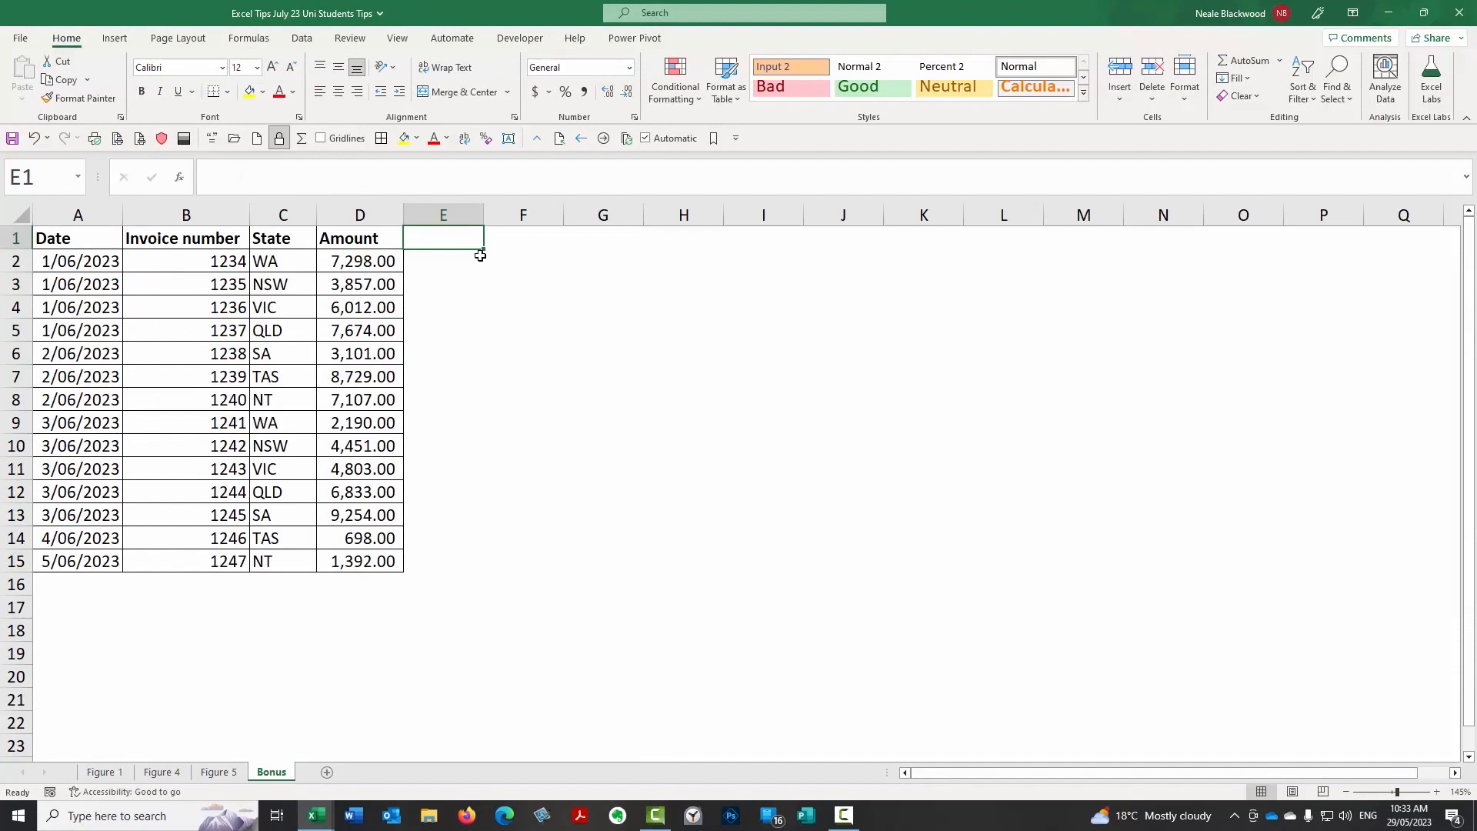
left_click(379, 263)
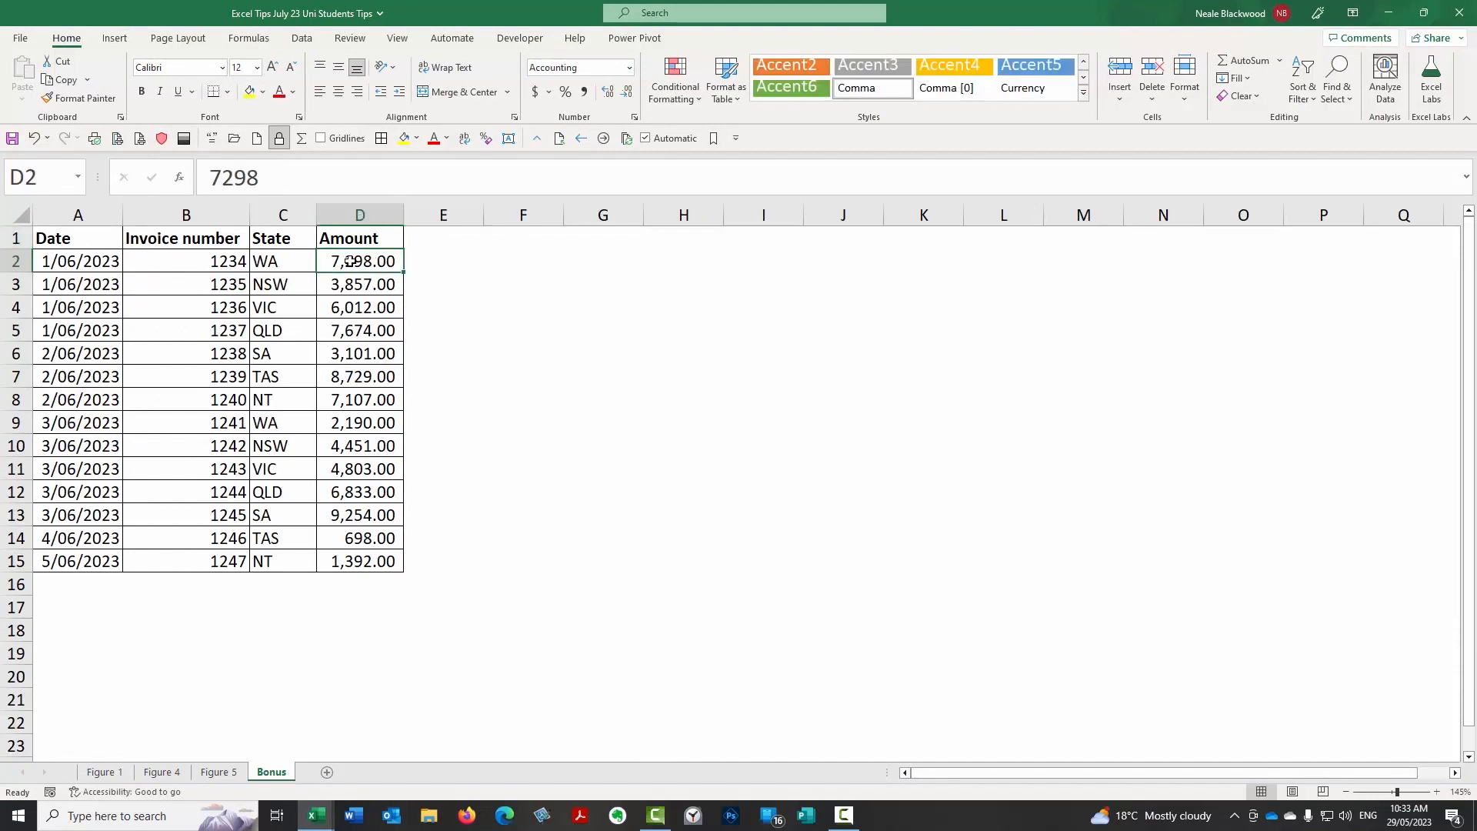
left_click(433, 262)
left_click(618, 243)
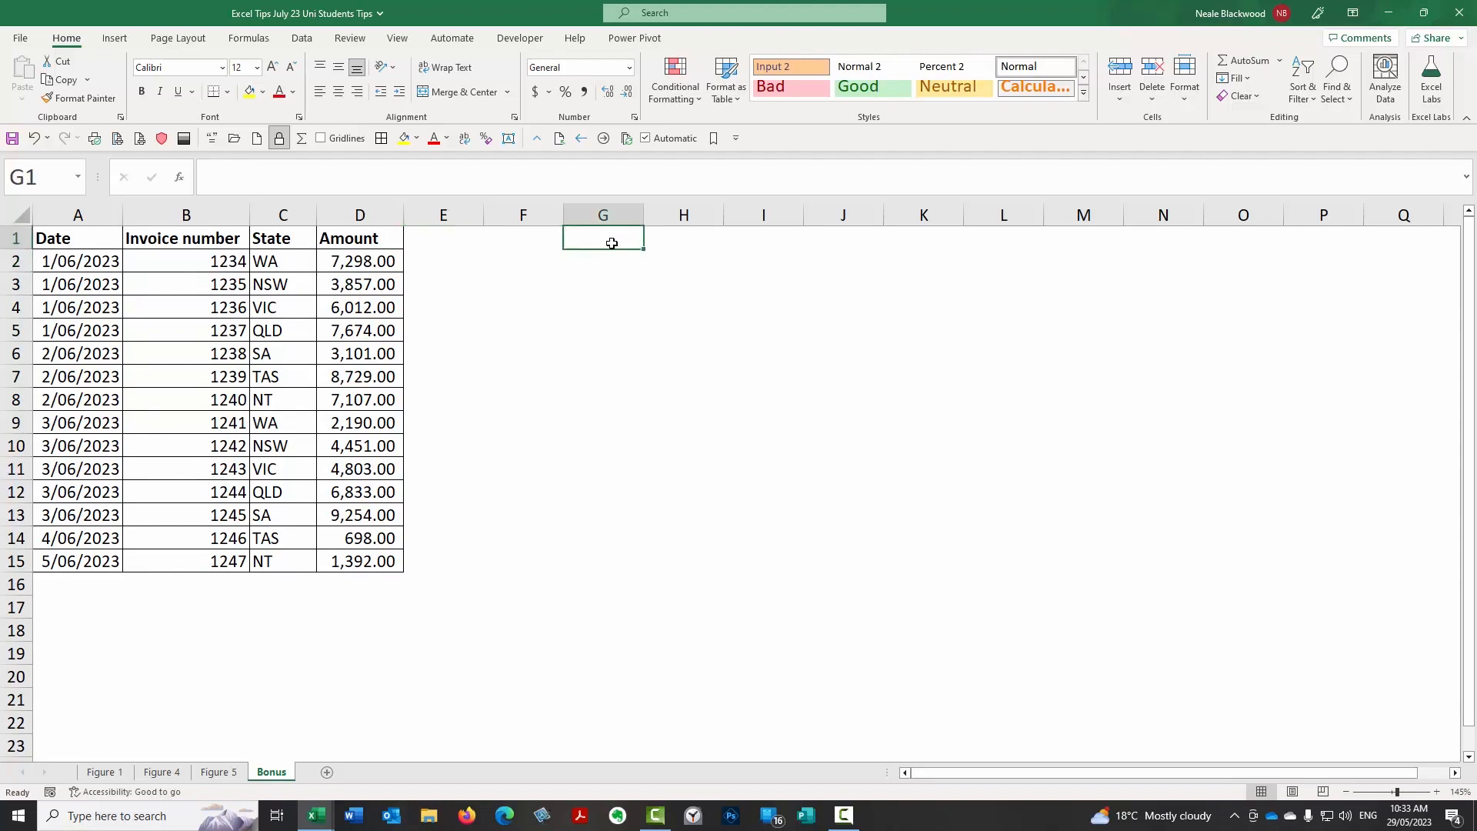
type("10%")
key("Return")
Enter the formula +D2*G1 in cell E2 to multiply the first invoice amount by the rate.
key("Up")
key("Left")
key("Left")
key("Down")
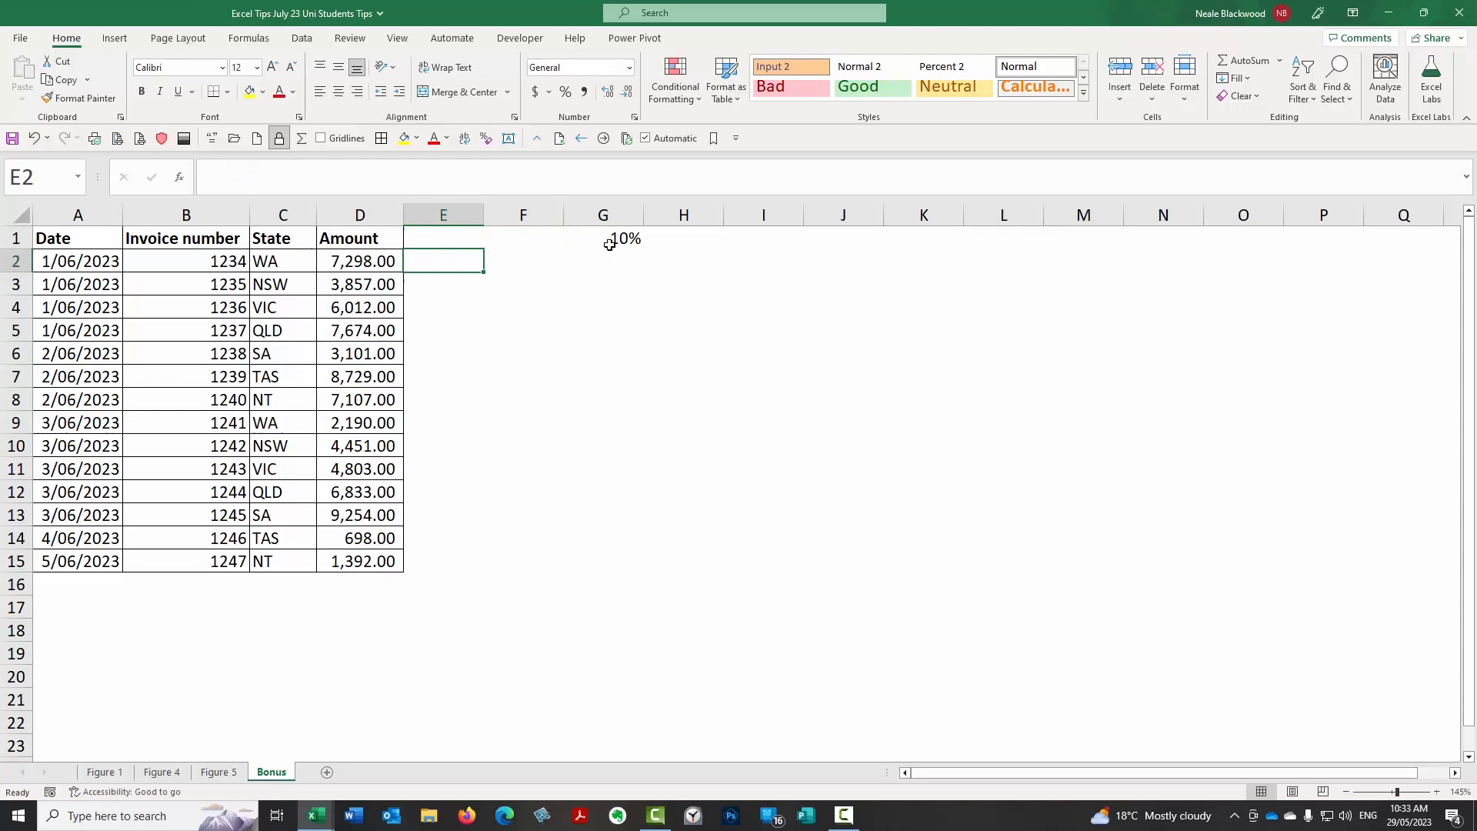
type("+")
key("Left")
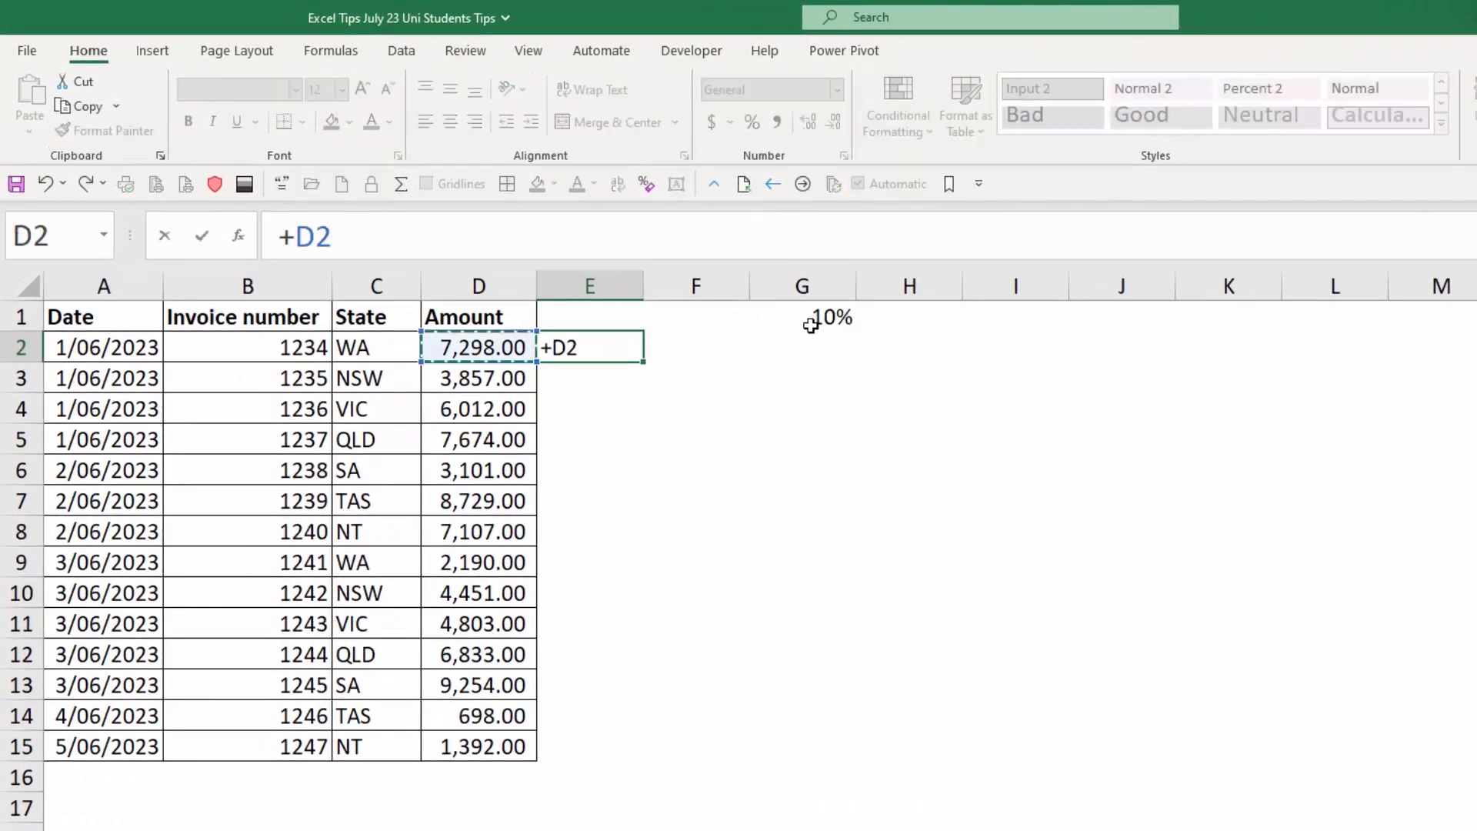
type("*")
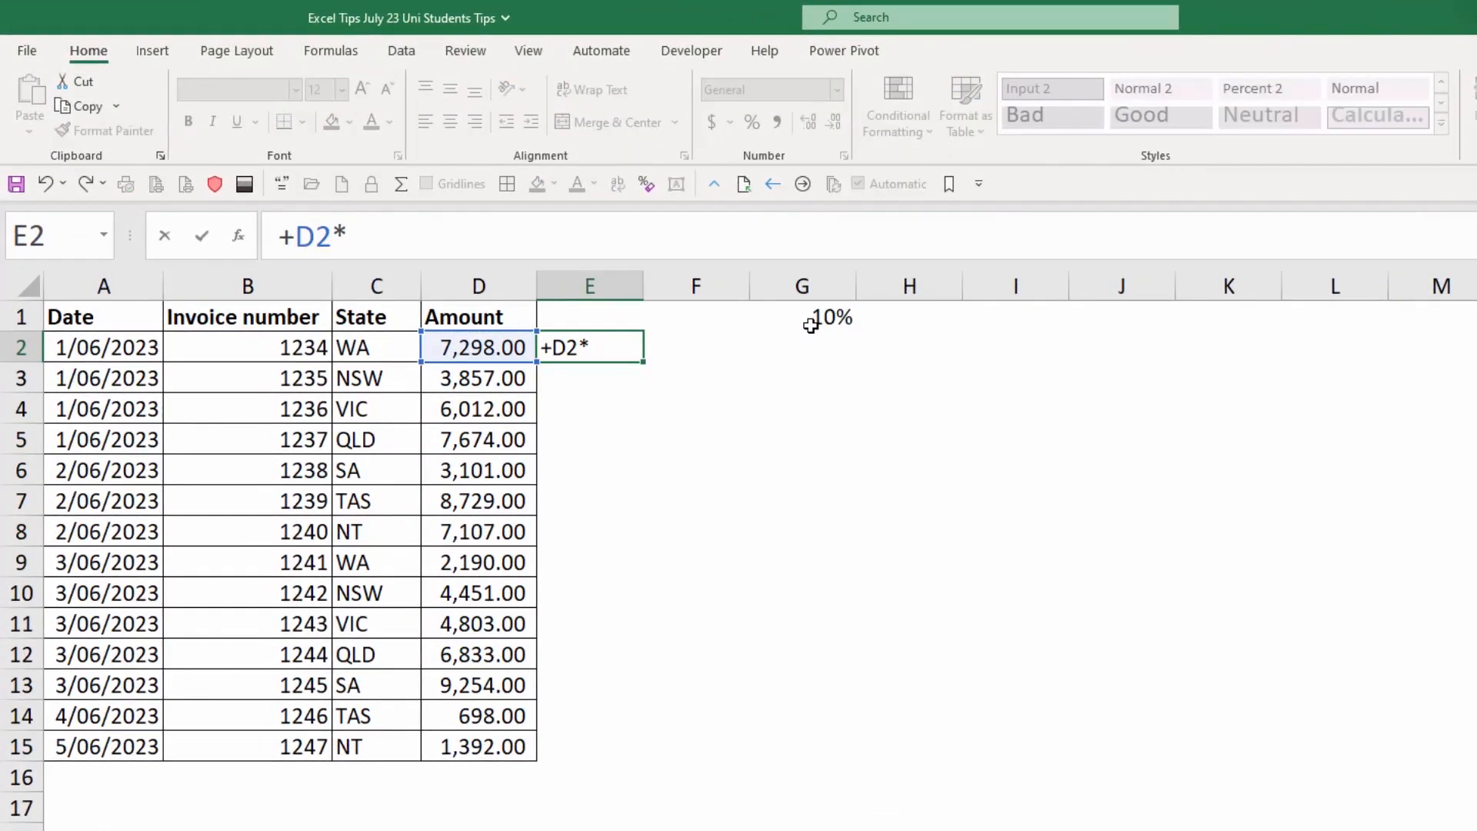
key("Up")
key("Right")
key("Right")
key("Right")
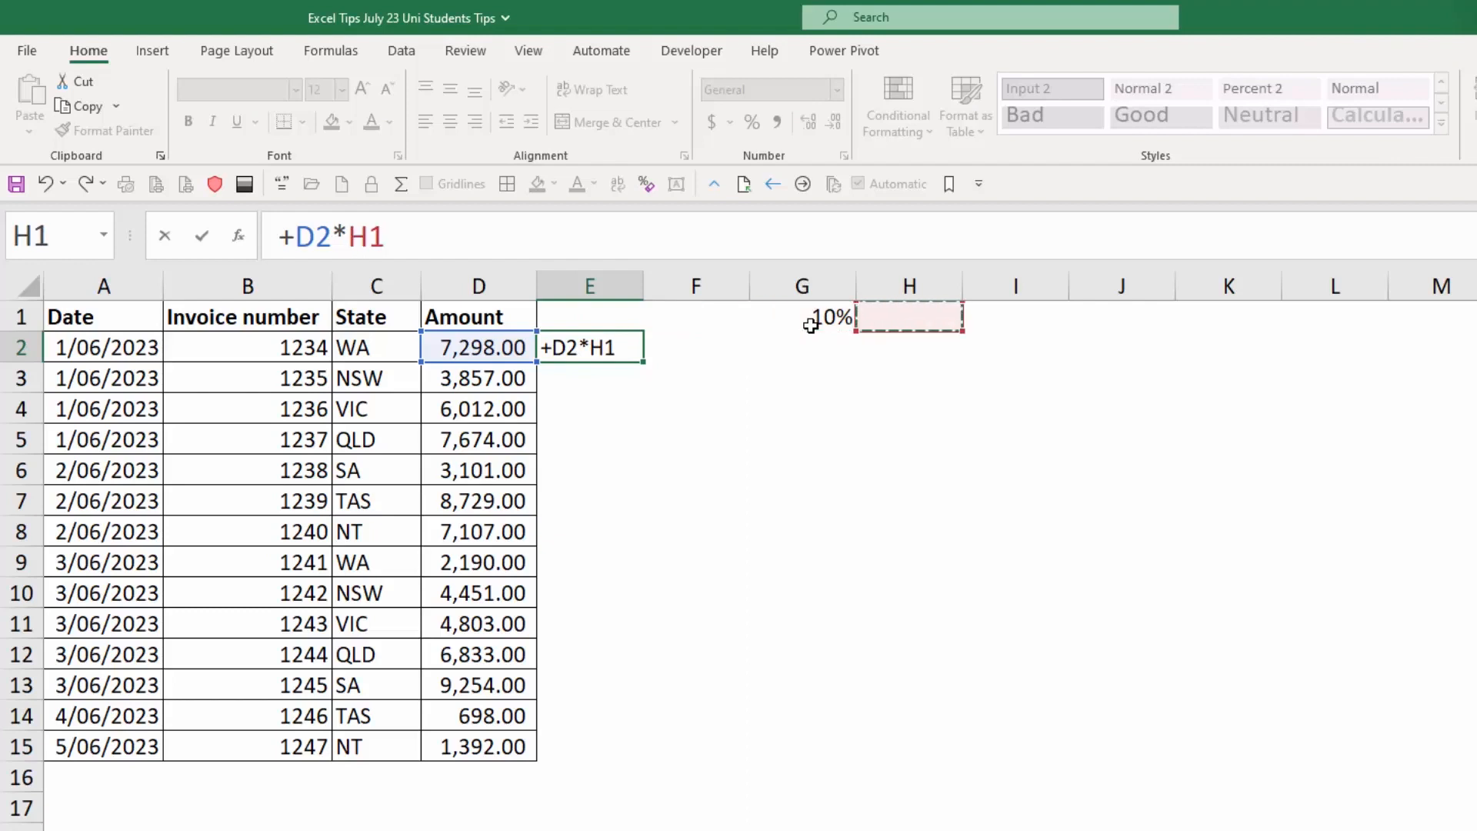
key("Left")
key("ctrl+Return")
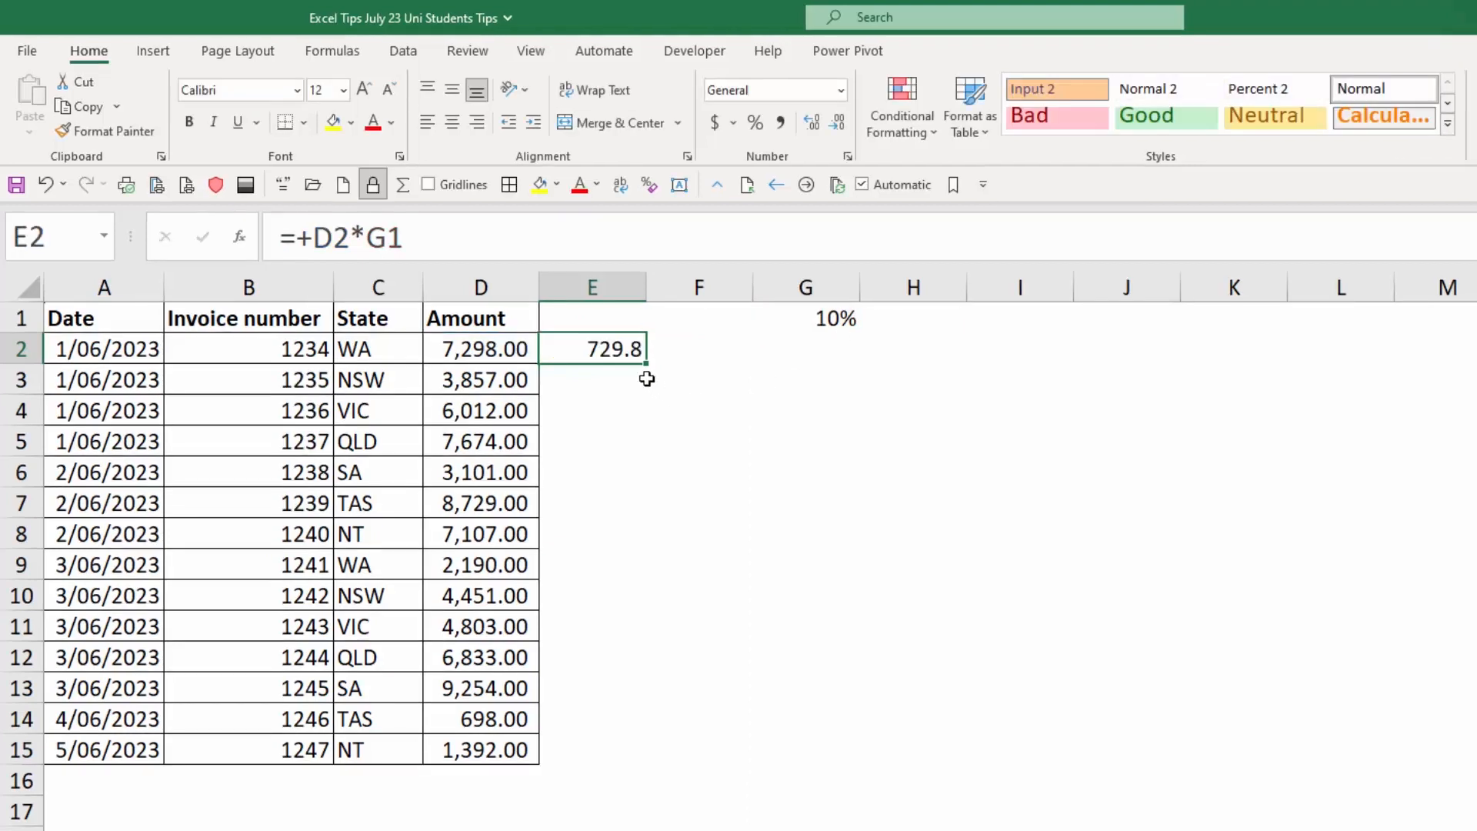
Fill the E2 formula down to E15, examine the rate reference in E3's formula, and return to E2.
left_click_drag(649, 378, 631, 763)
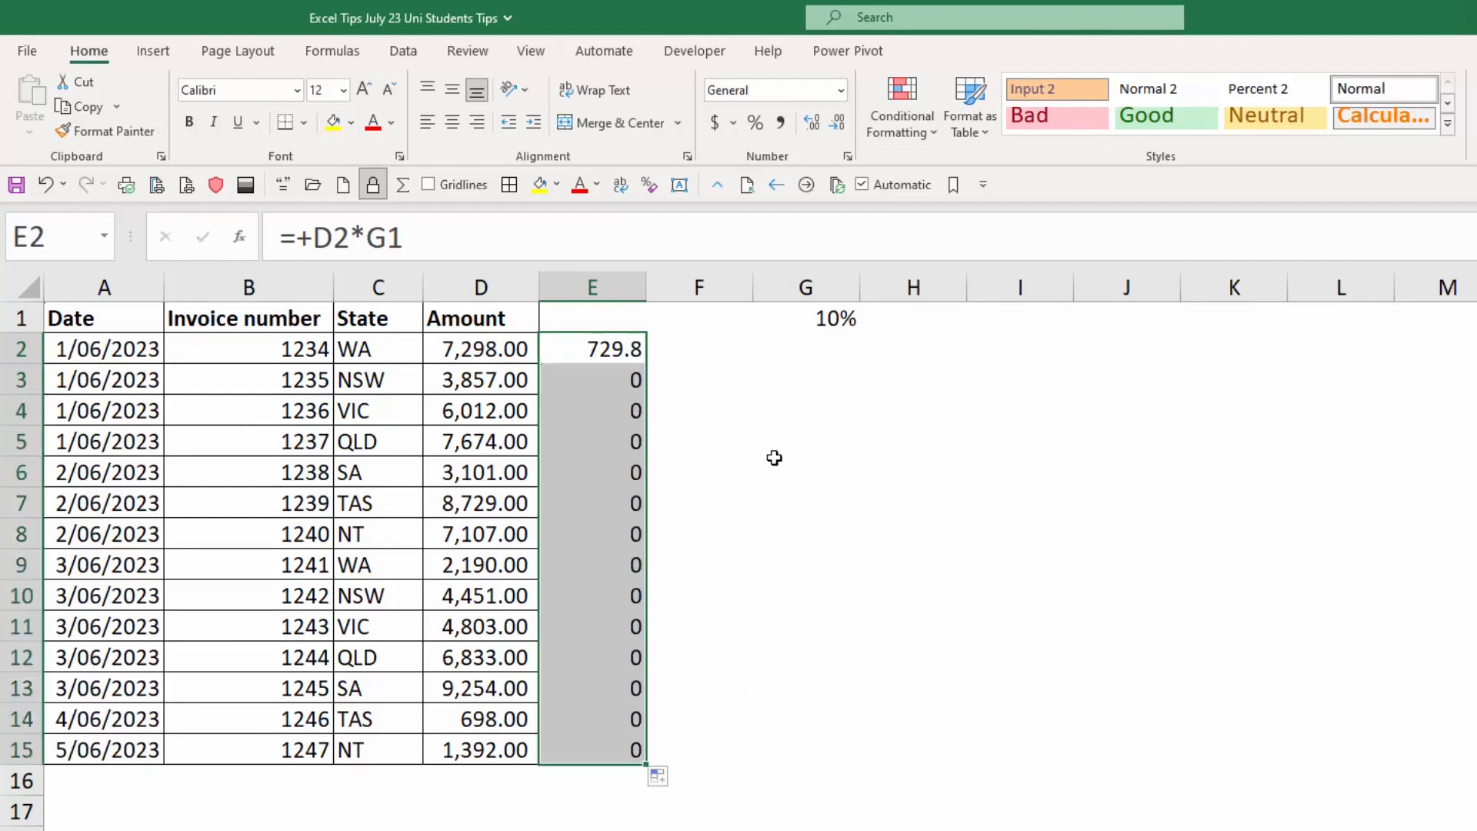
left_click(625, 380)
left_click(422, 244)
key("shift+Left")
key("shift+Left")
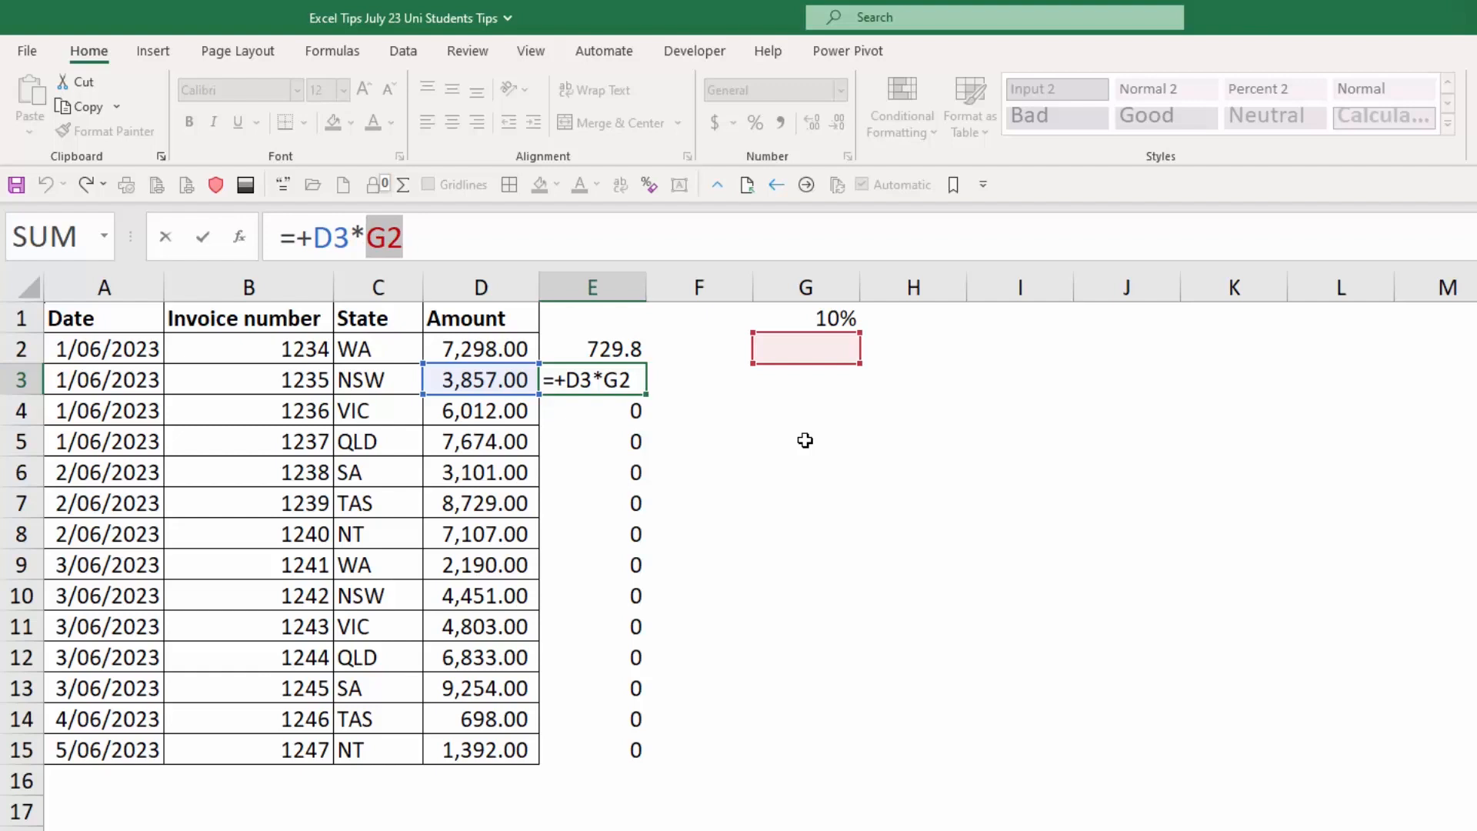
key("Escape")
left_click(613, 342)
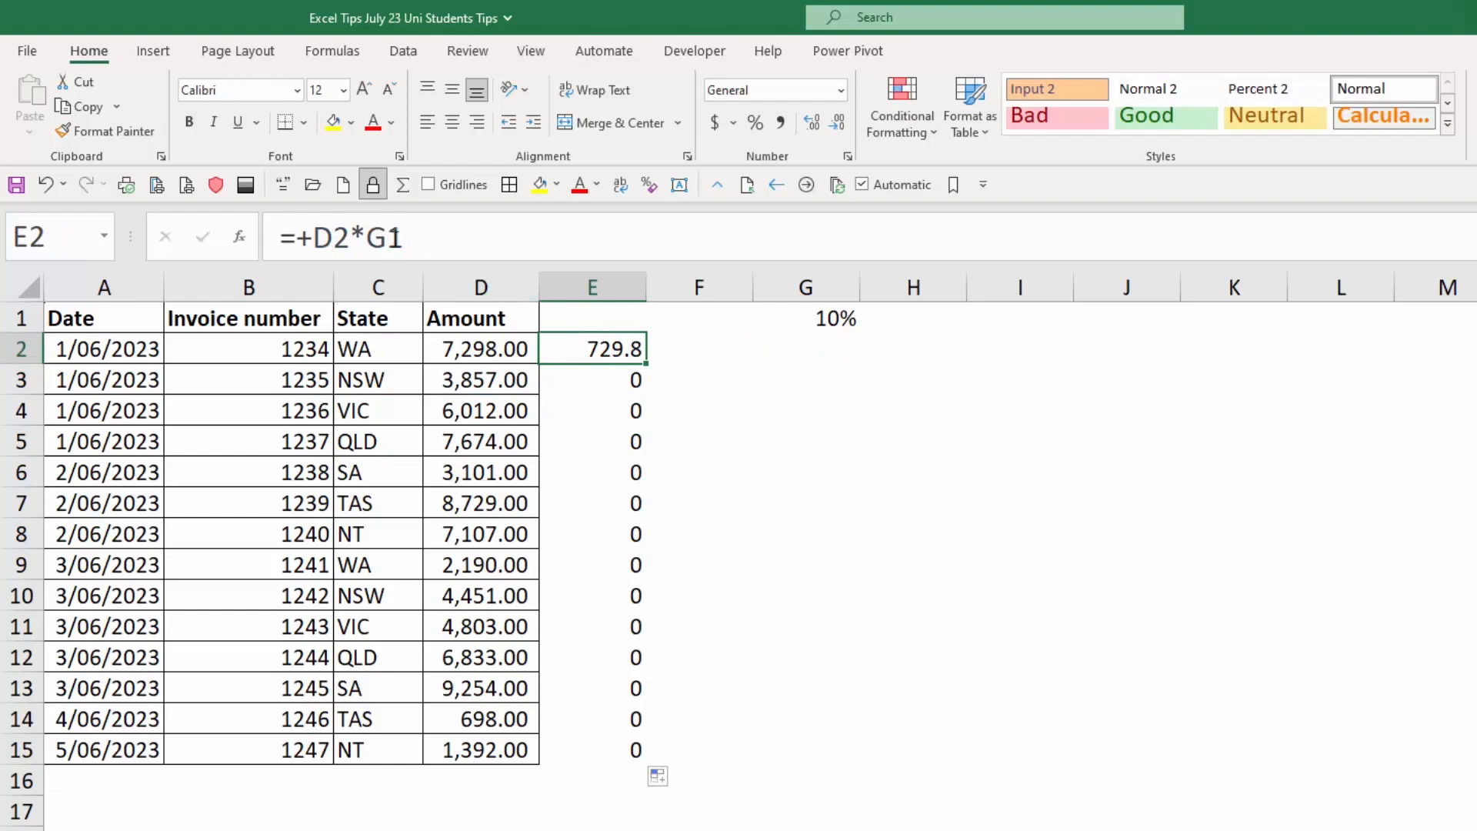
Clear the copied formulas from E3:E15, keeping the original in E2.
left_click_drag(610, 377, 638, 742)
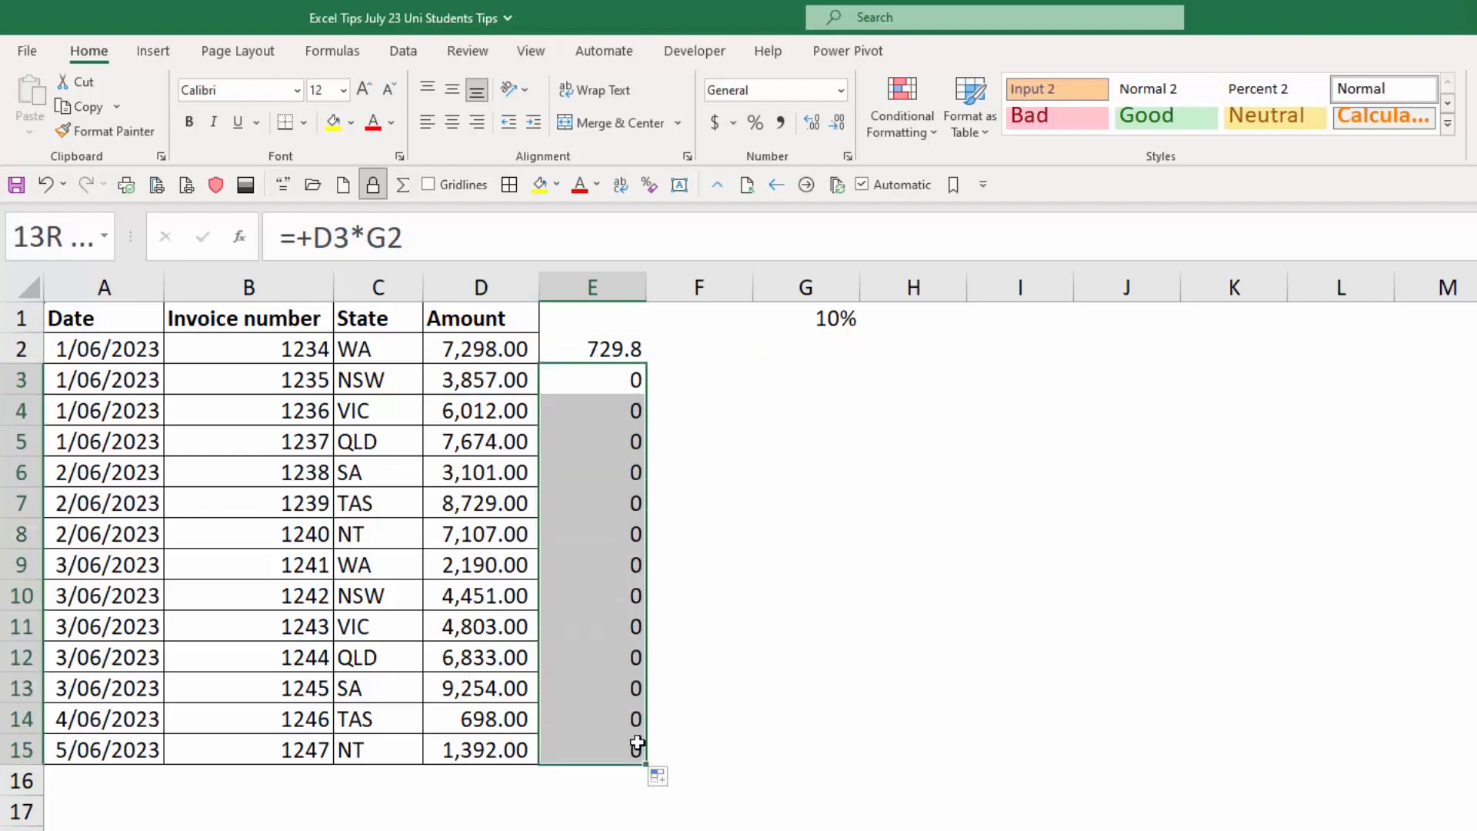
key("Delete")
left_click(629, 341)
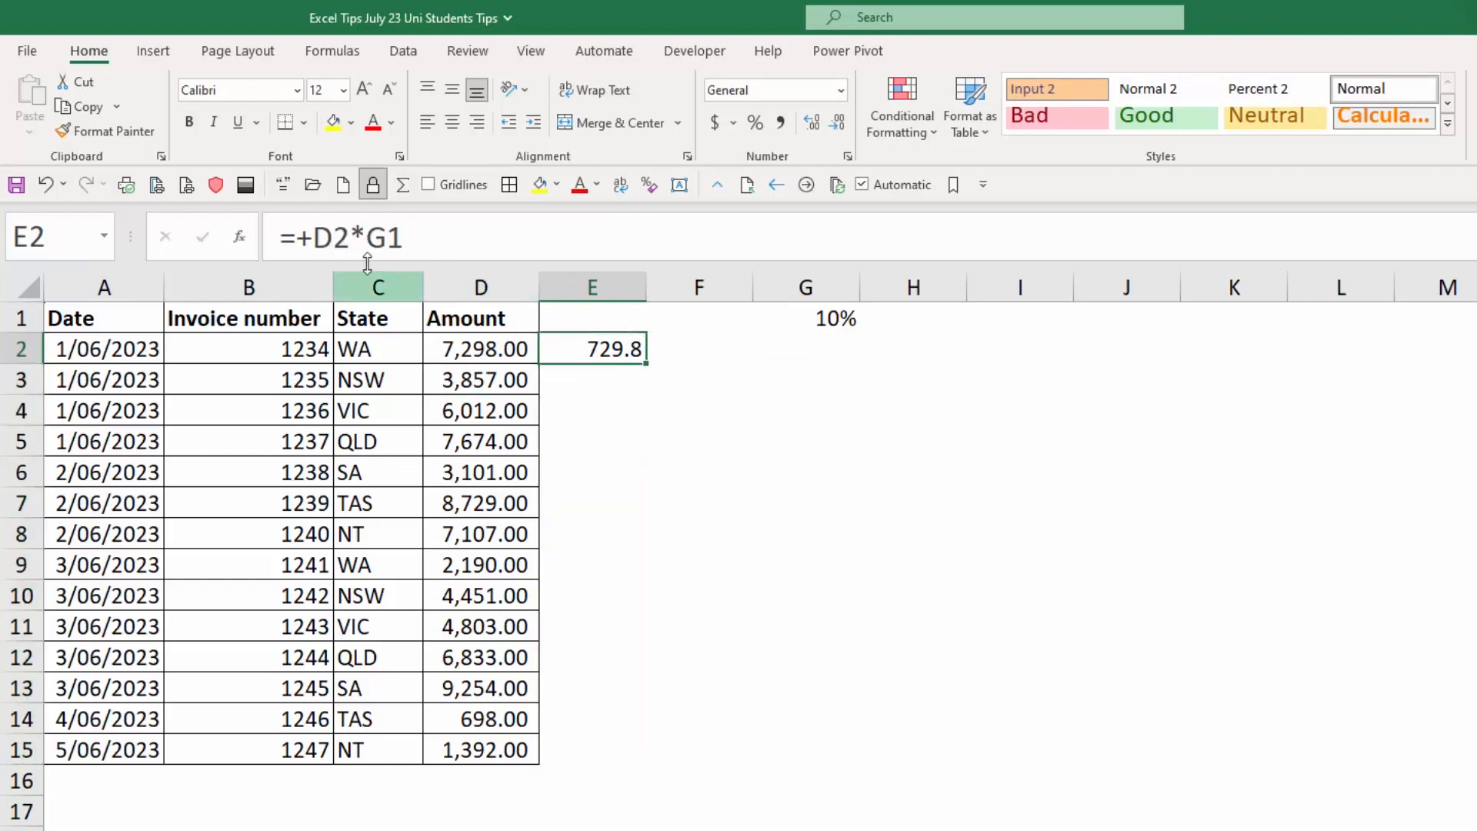
Make the rate reference in E2's formula absolute as =+D2*$G$1 and fill the formula down to E15.
left_click(419, 237)
key("F4")
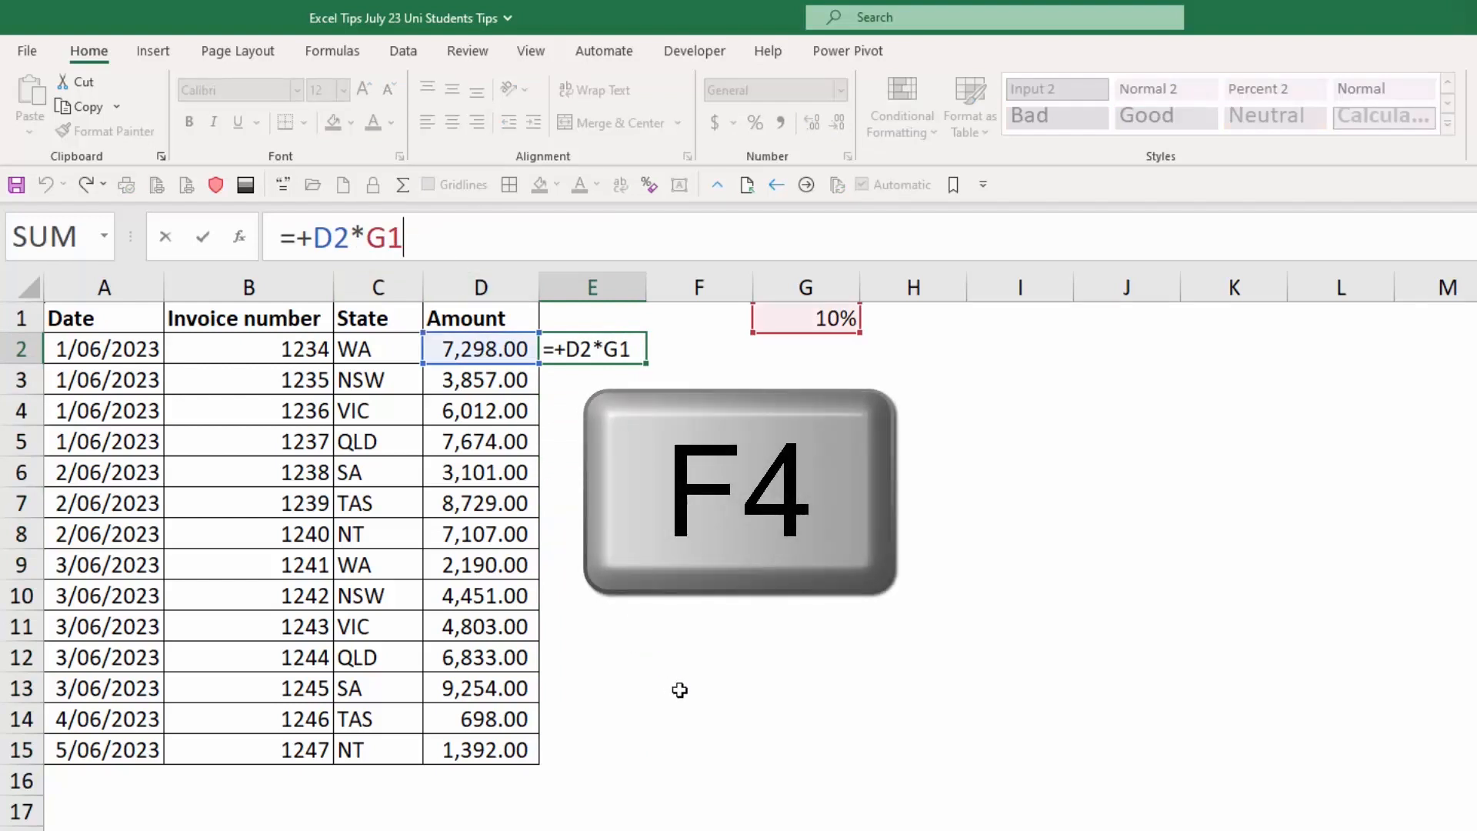
key("F4")
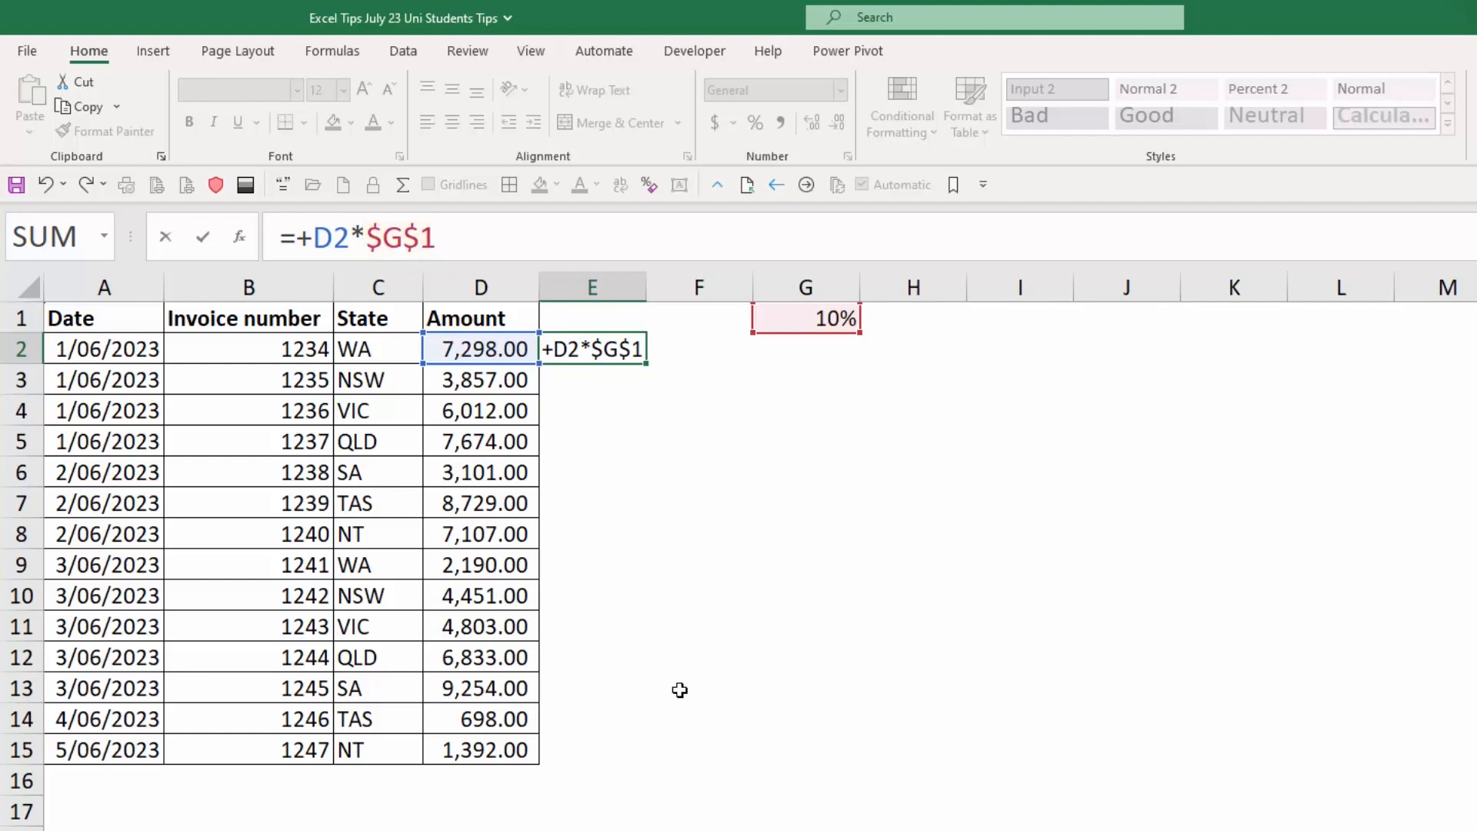
key("Return")
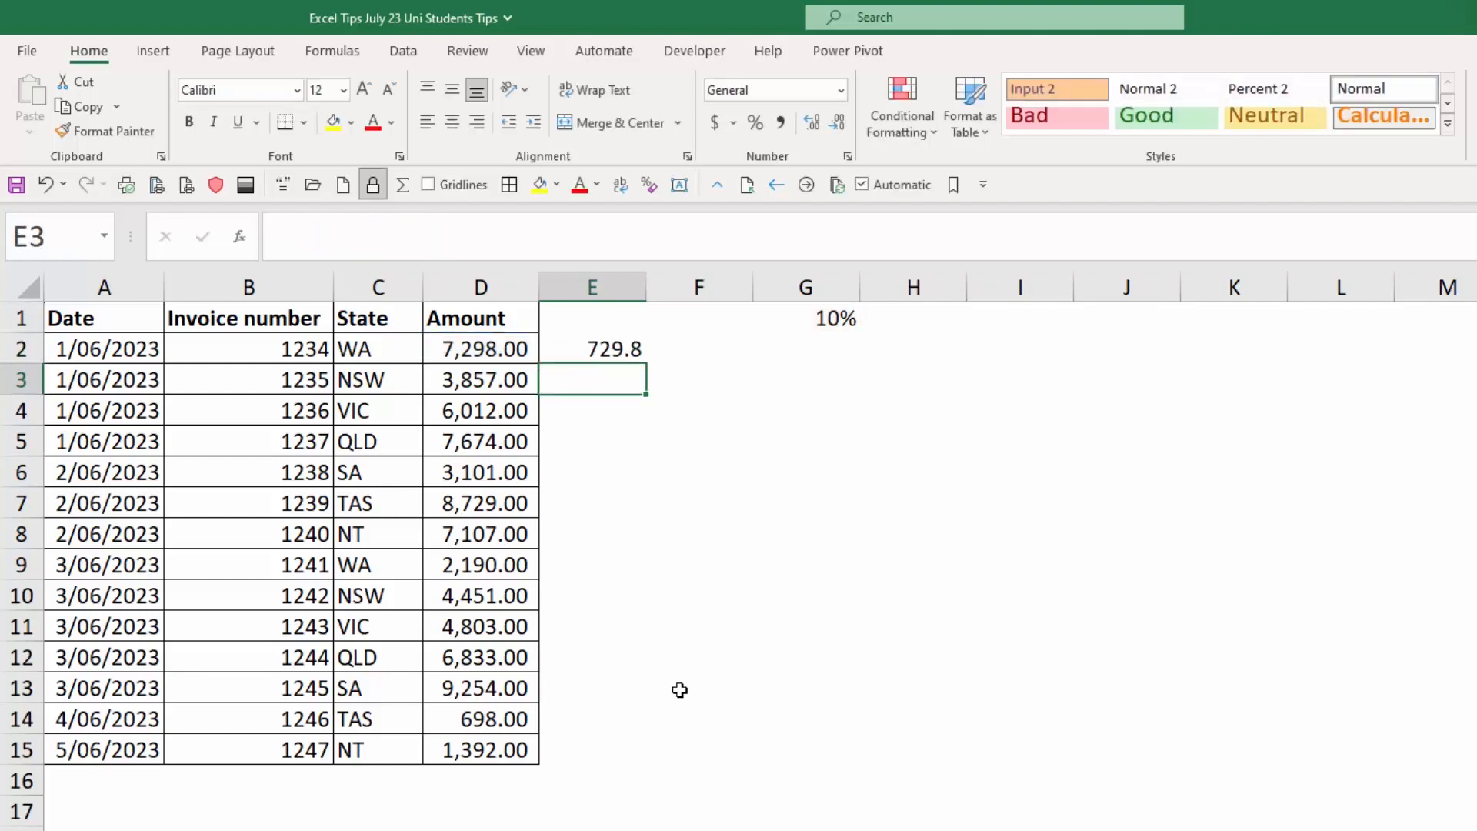
left_click(623, 346)
left_click_drag(646, 366, 650, 763)
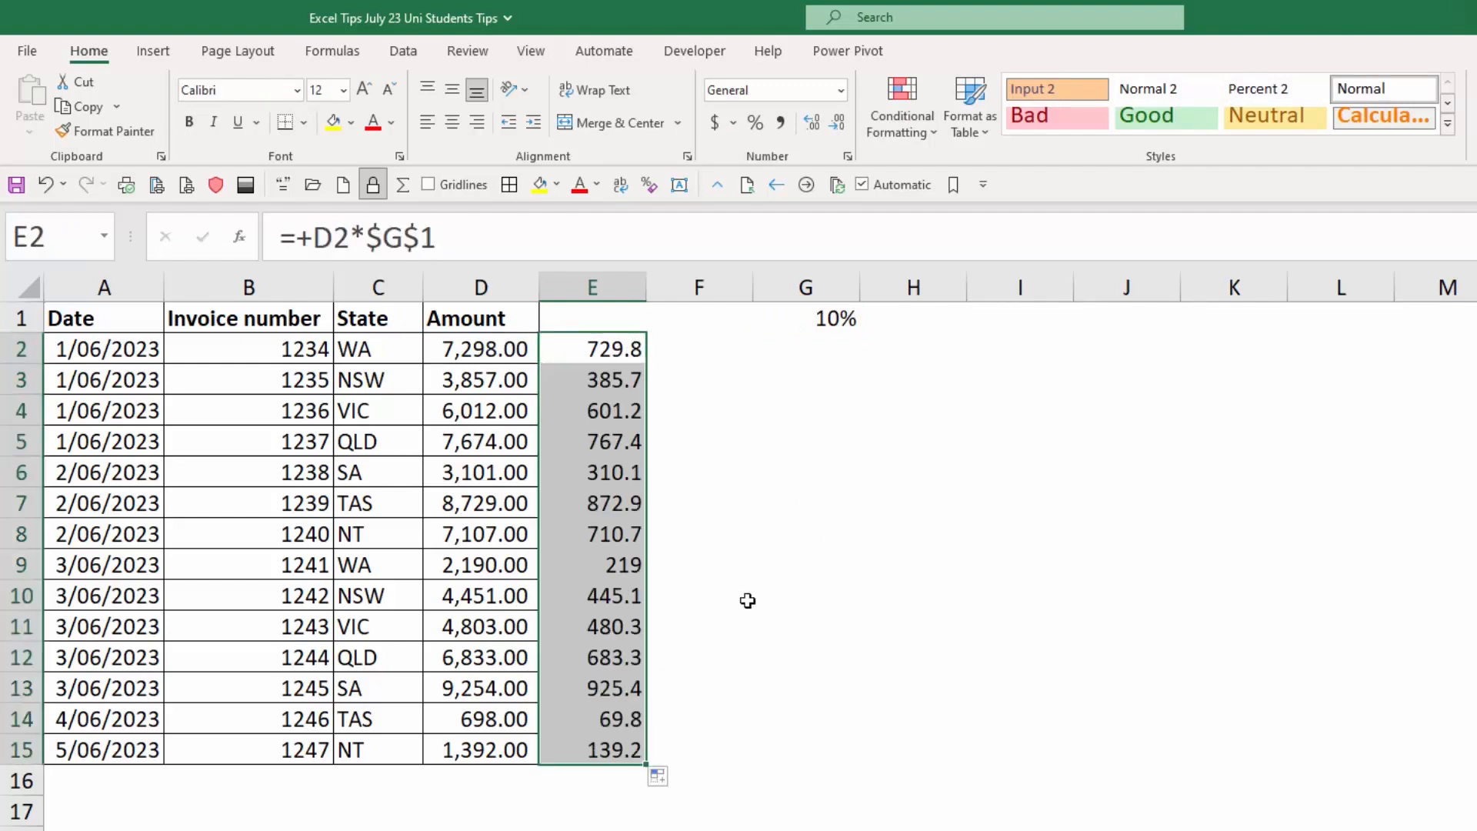
Delete the filled formulas in E3:E15 and return to E2.
left_click_drag(625, 379, 631, 750)
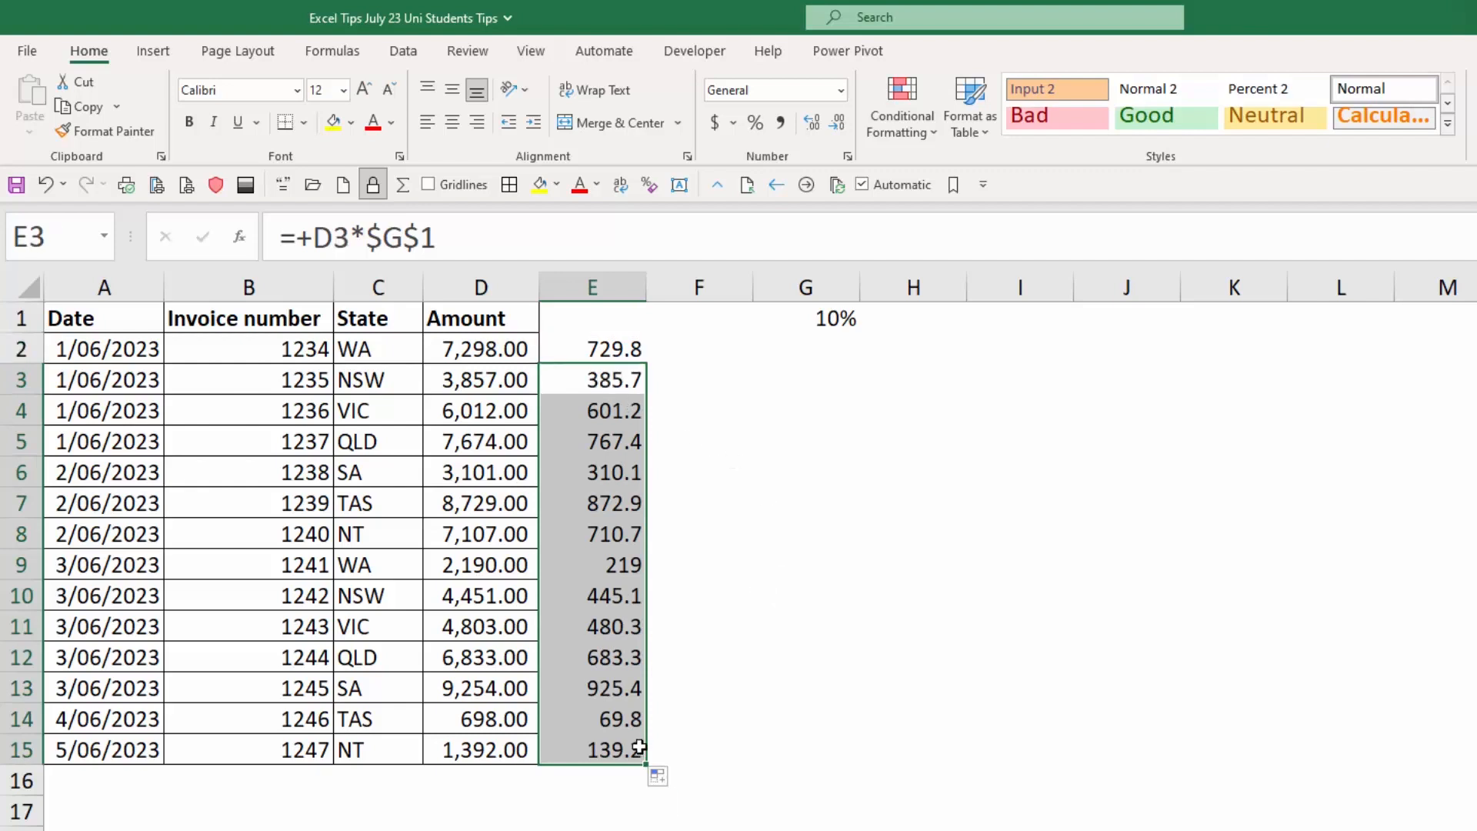
key("Delete")
left_click(603, 350)
Examine the fixed column part $G and the fixed row part $1 of the rate reference in E2's formula.
left_click(451, 237)
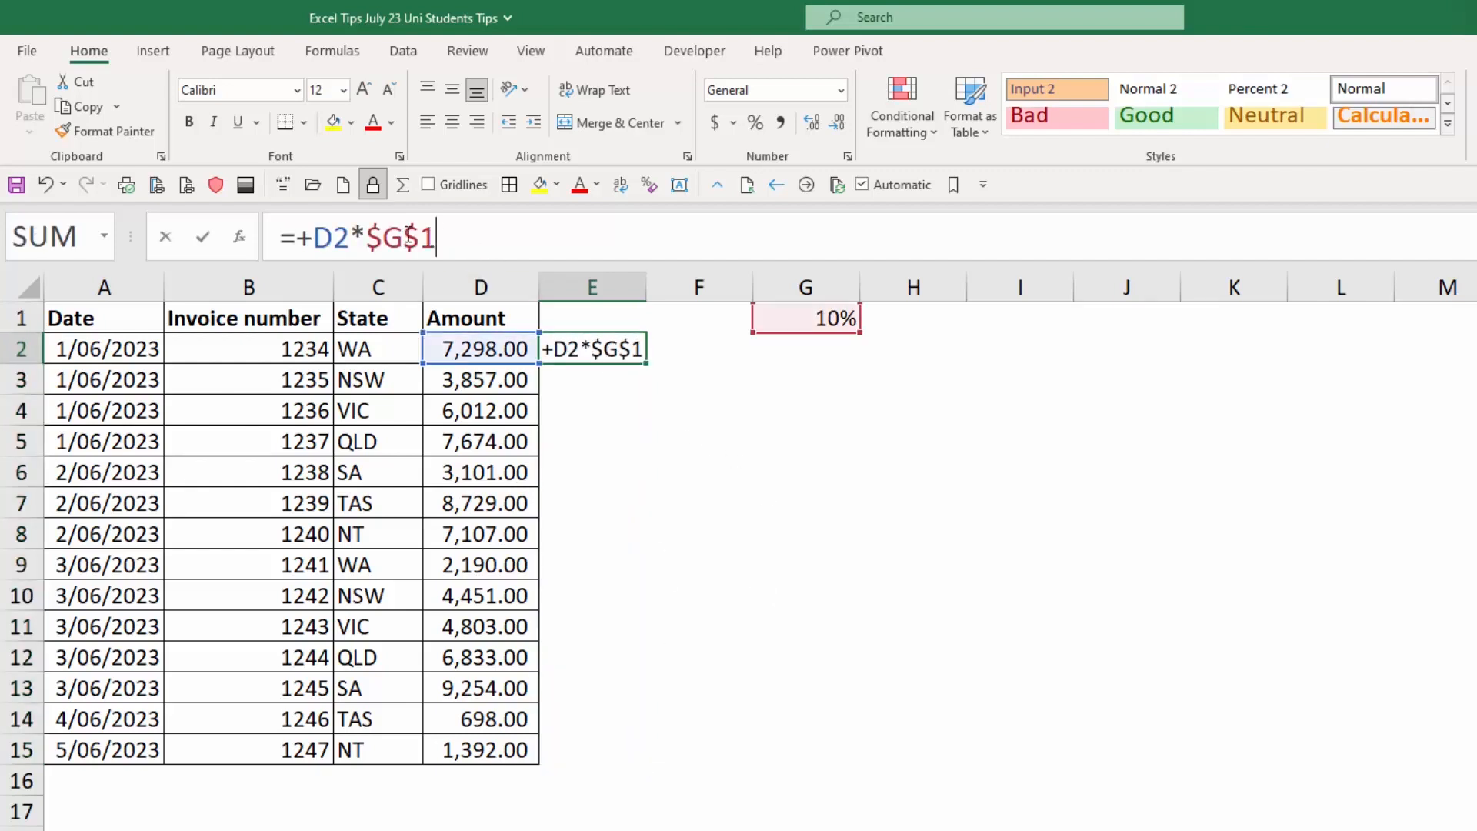
left_click_drag(367, 238, 461, 236)
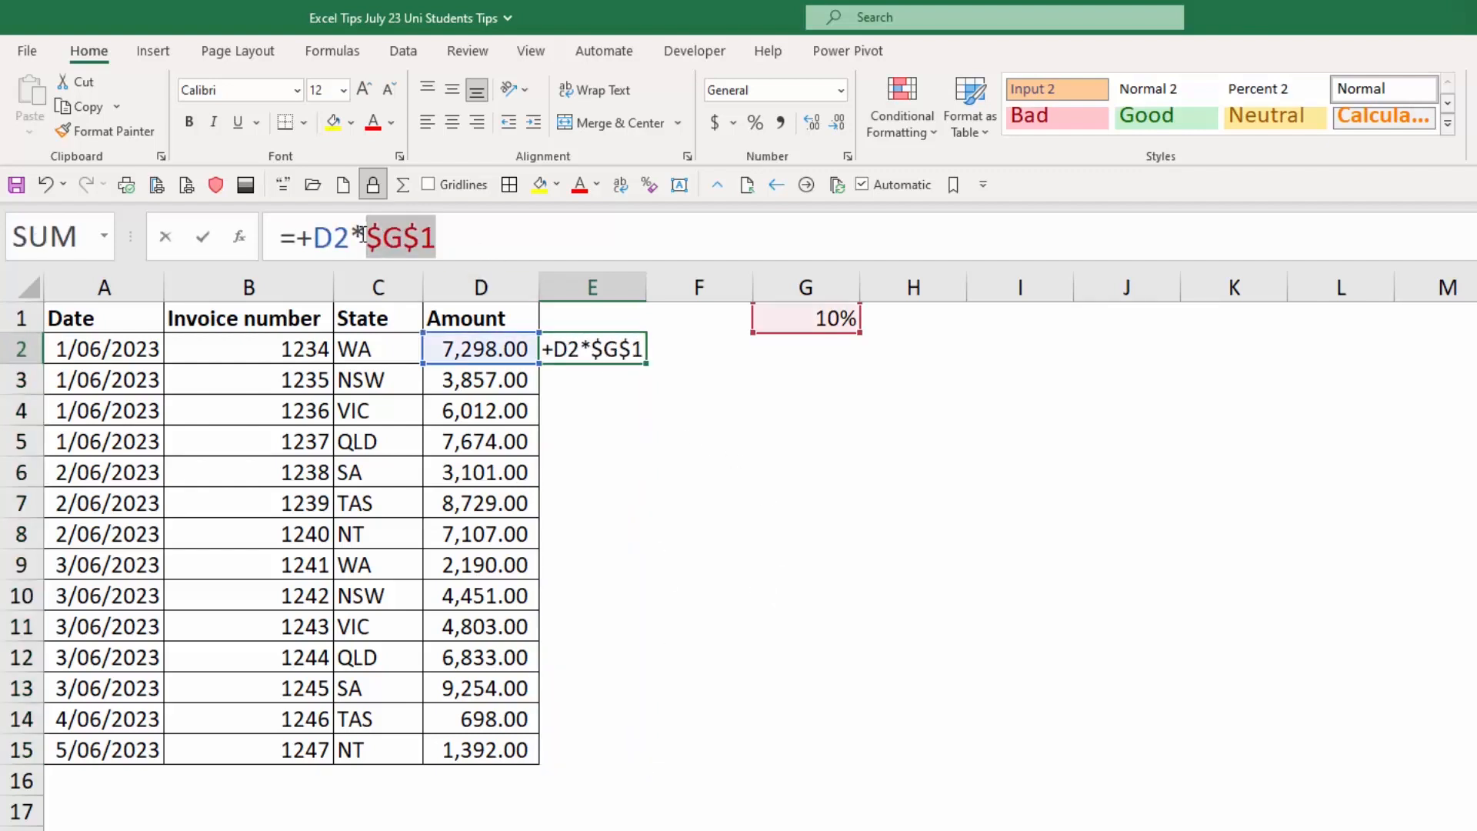
left_click(455, 238)
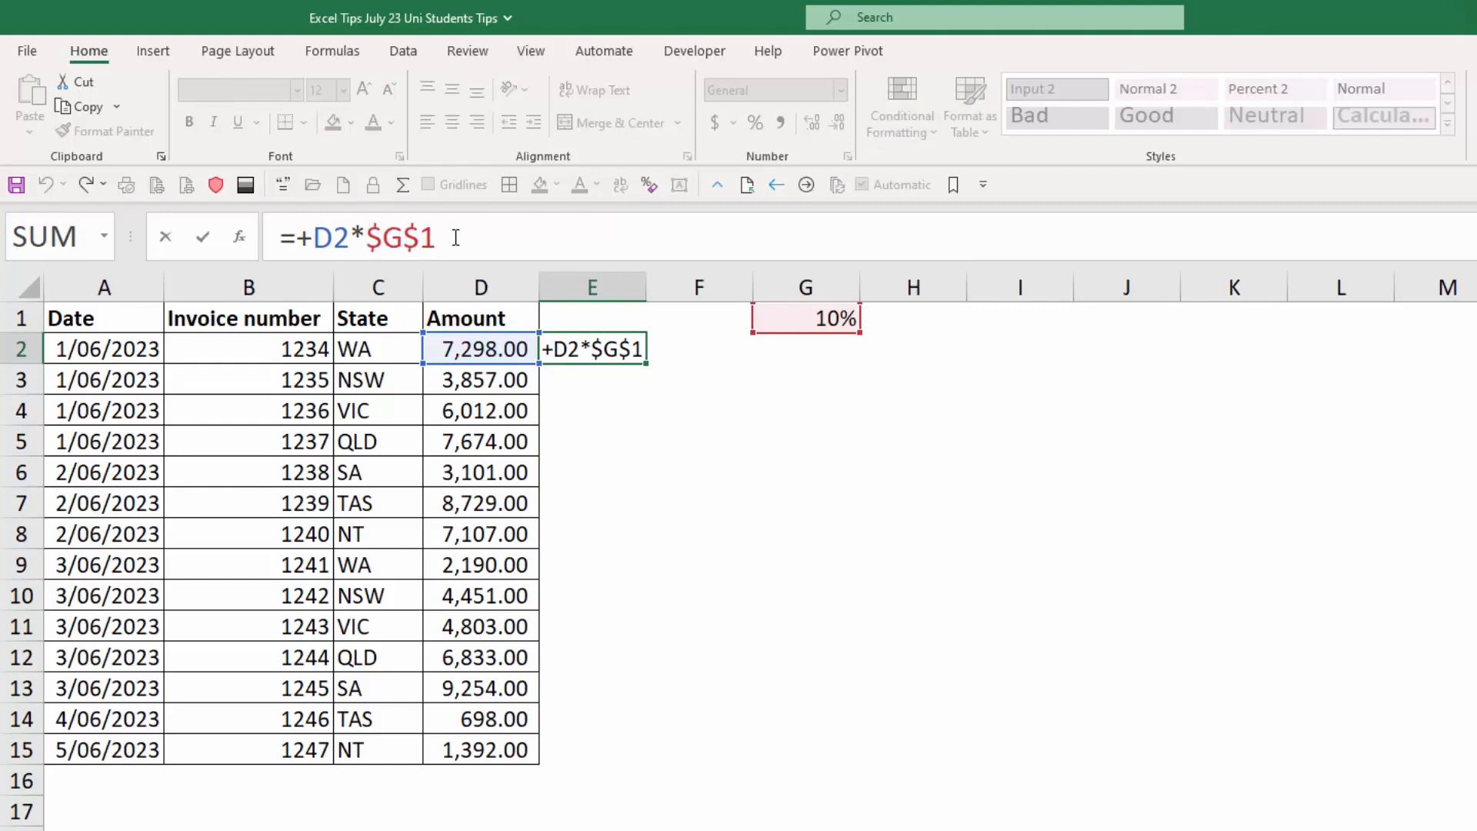
left_click_drag(367, 237, 402, 237)
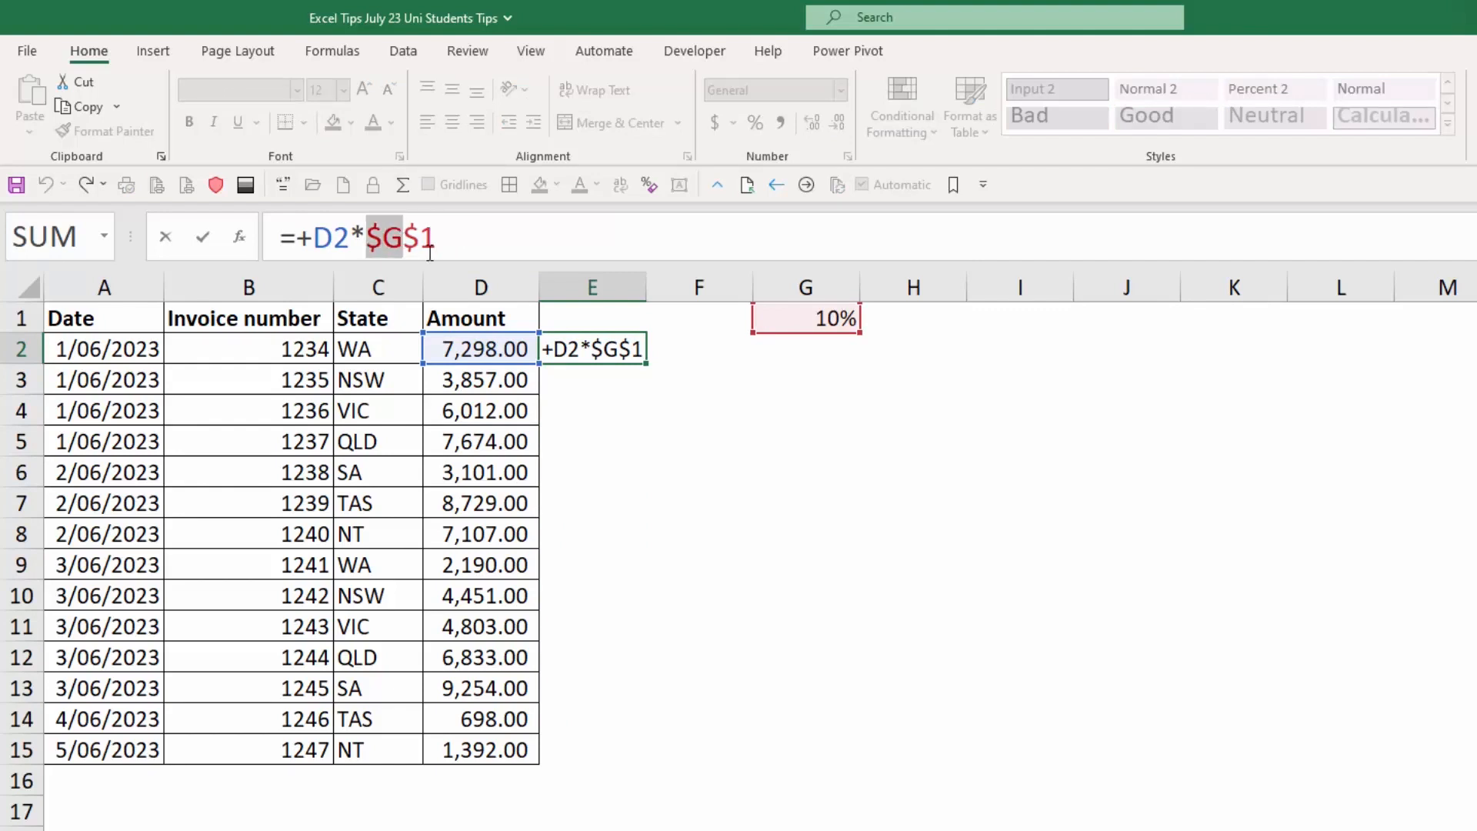
left_click_drag(404, 239, 437, 239)
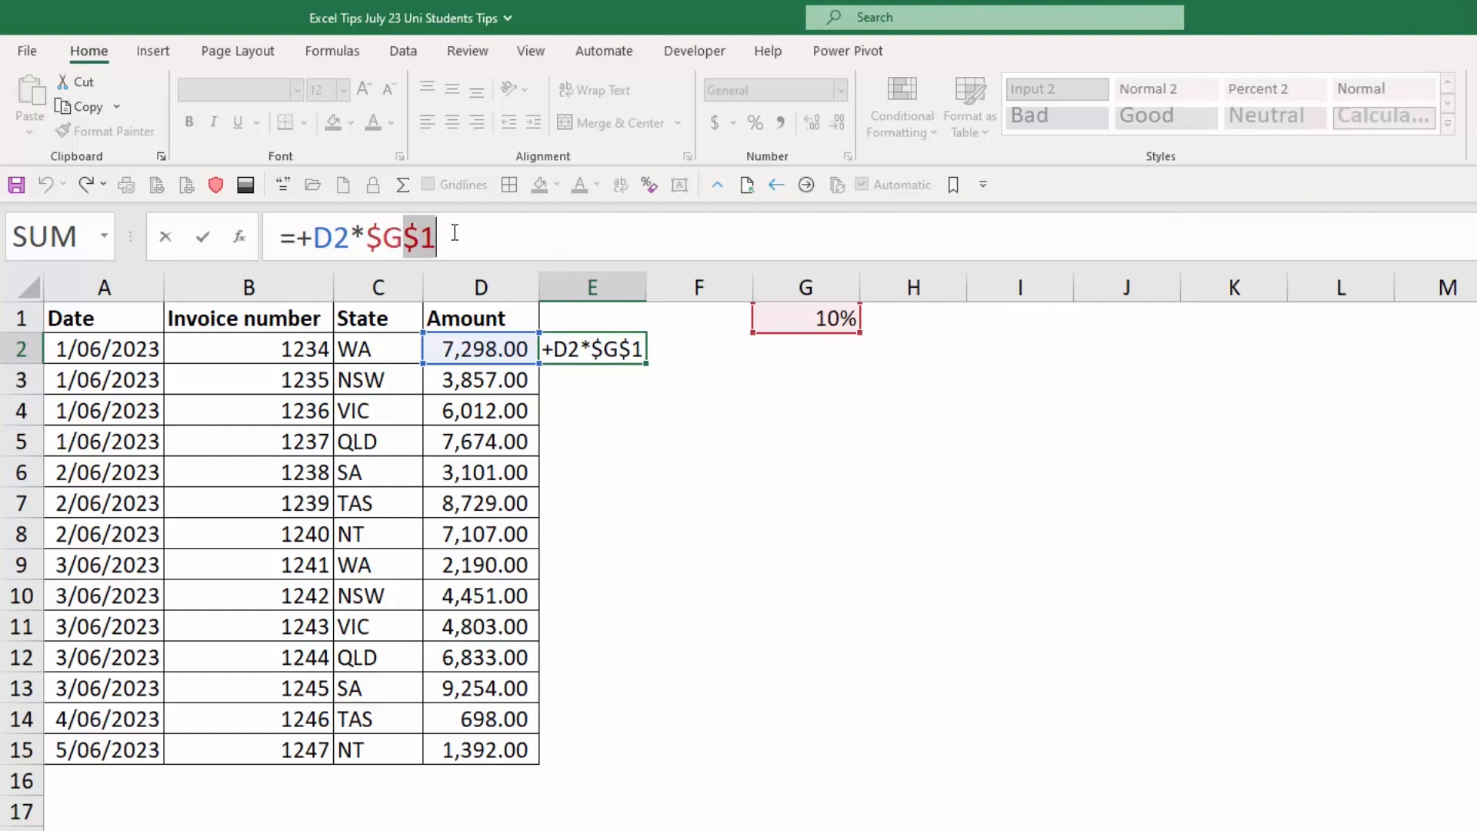
left_click(468, 233)
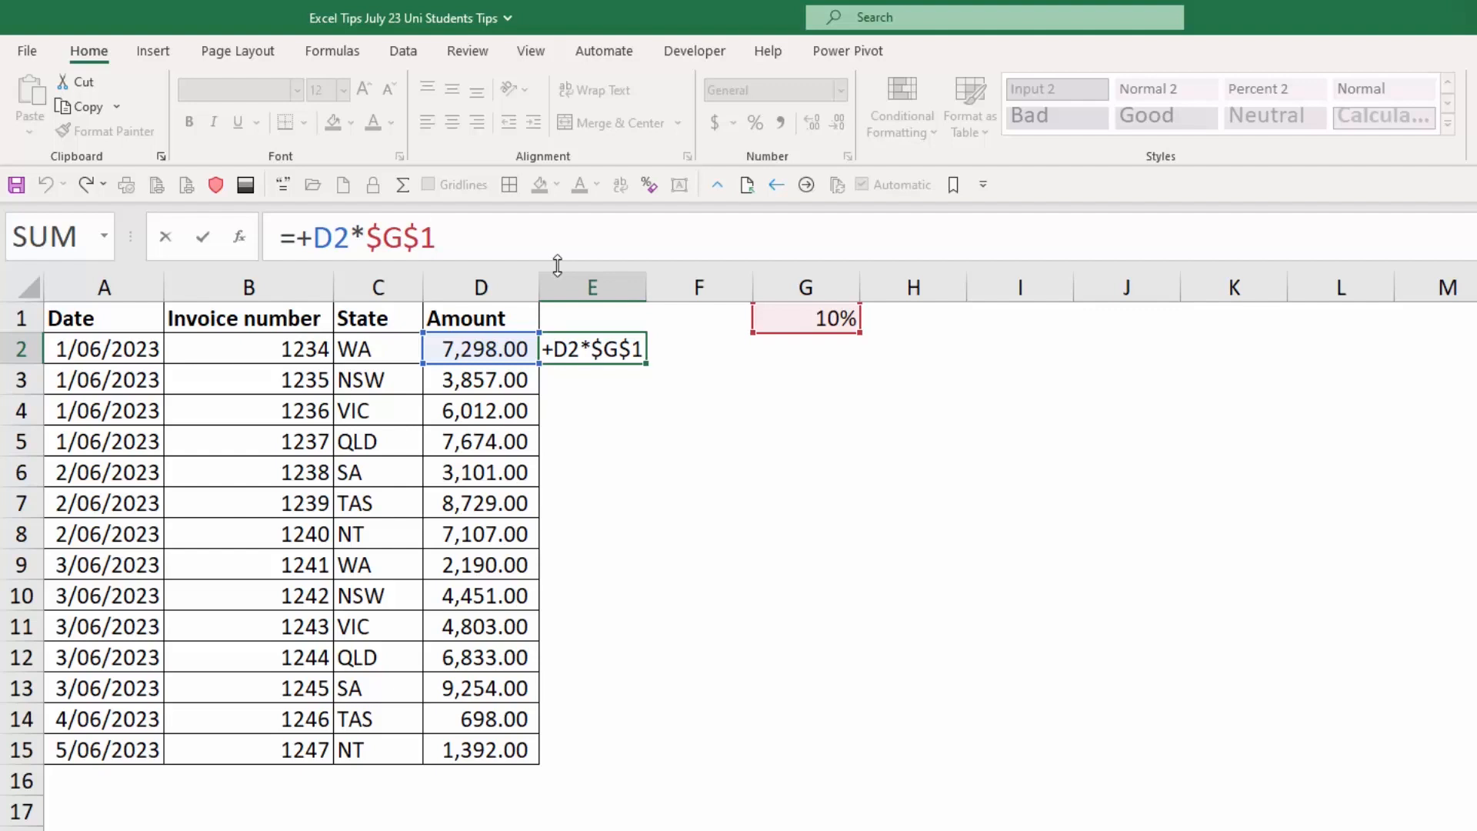
Cycle E2's rate reference through G1, $G$1, G$1 and $G1, and commit the formula as =+D2*$G$1.
key("F4")
key("F4")
key("F4")
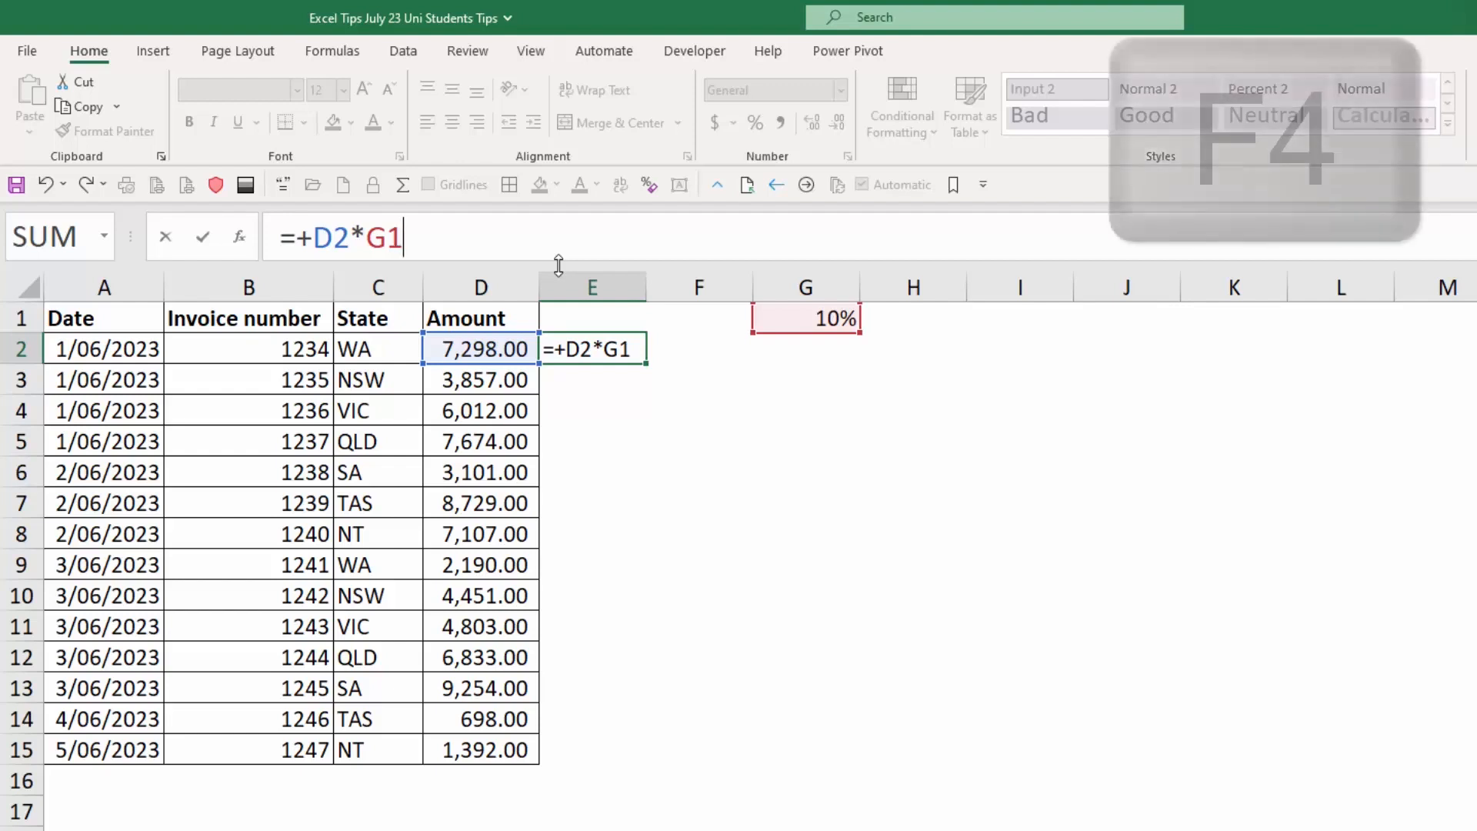
key("F4")
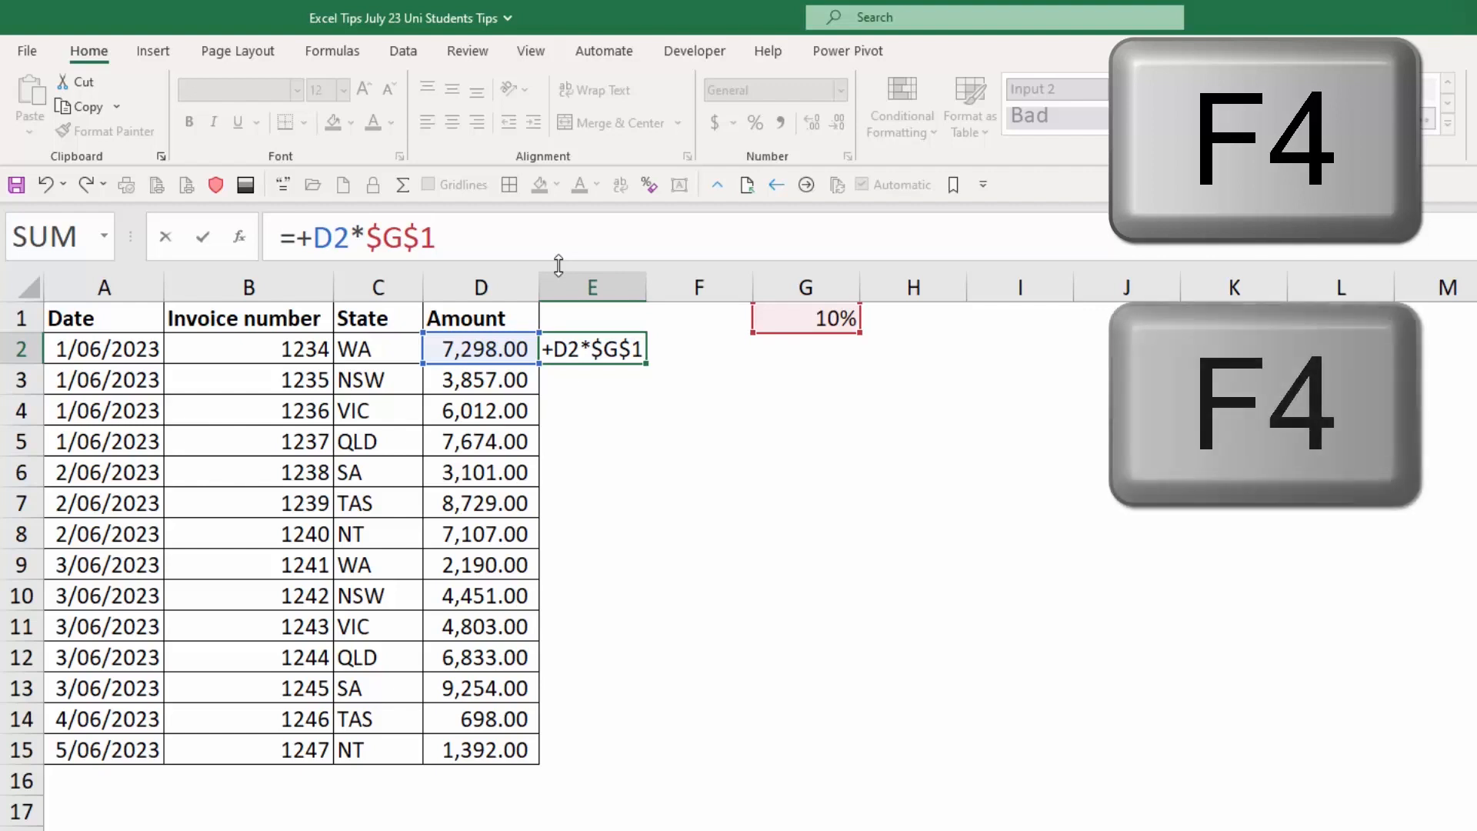
key("F4")
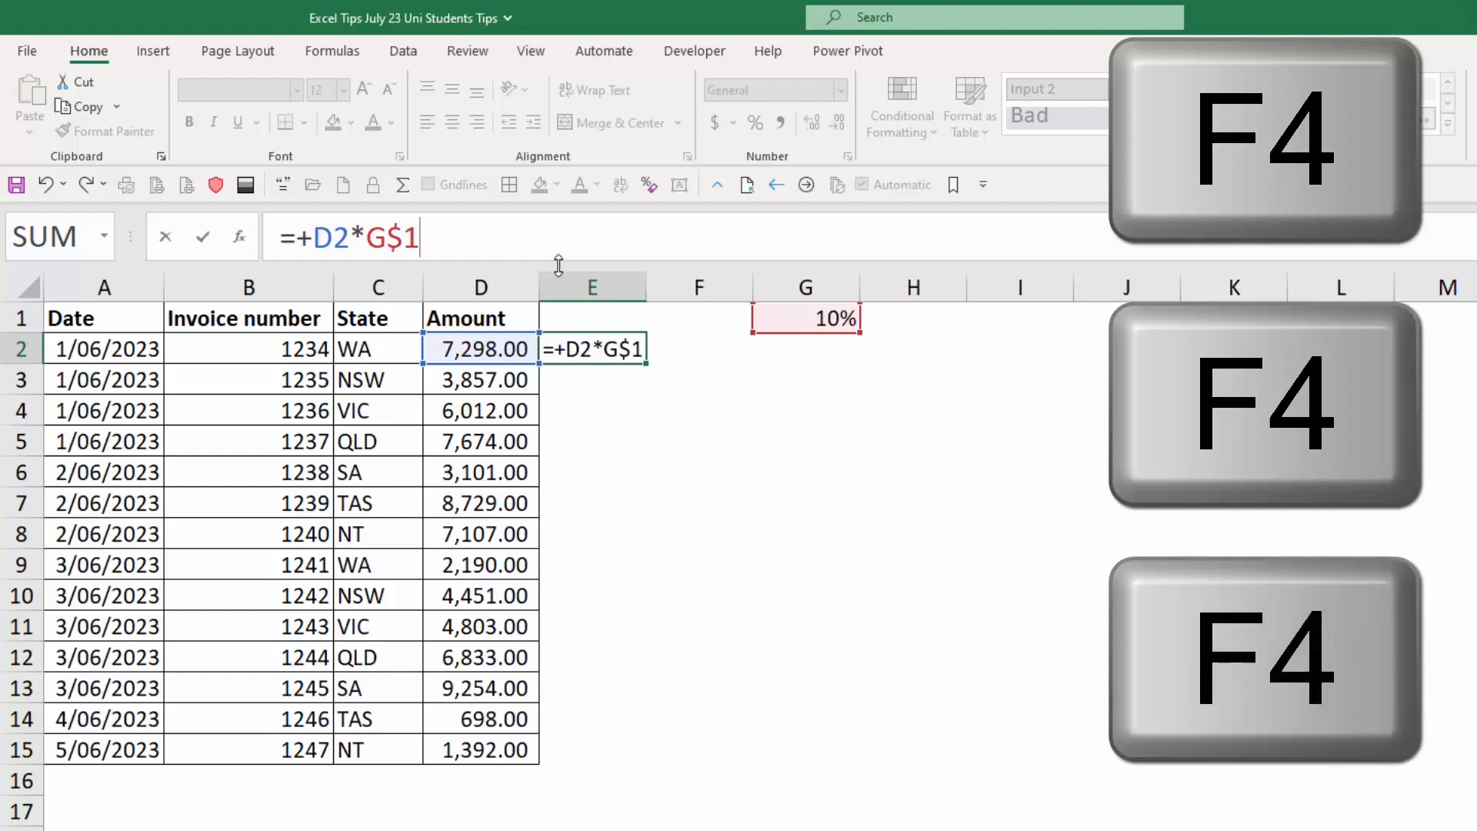
key("F4")
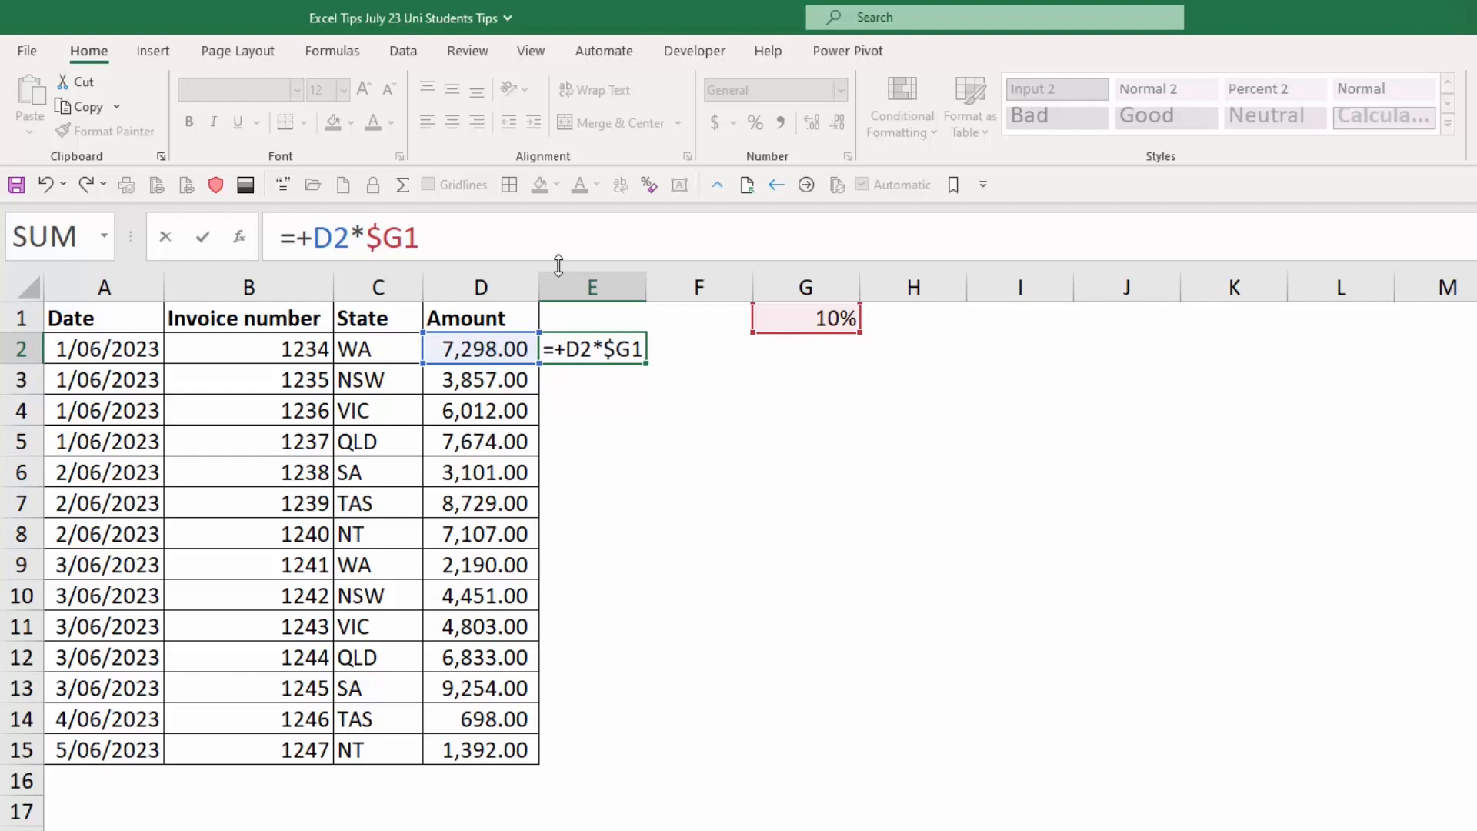
key("F4")
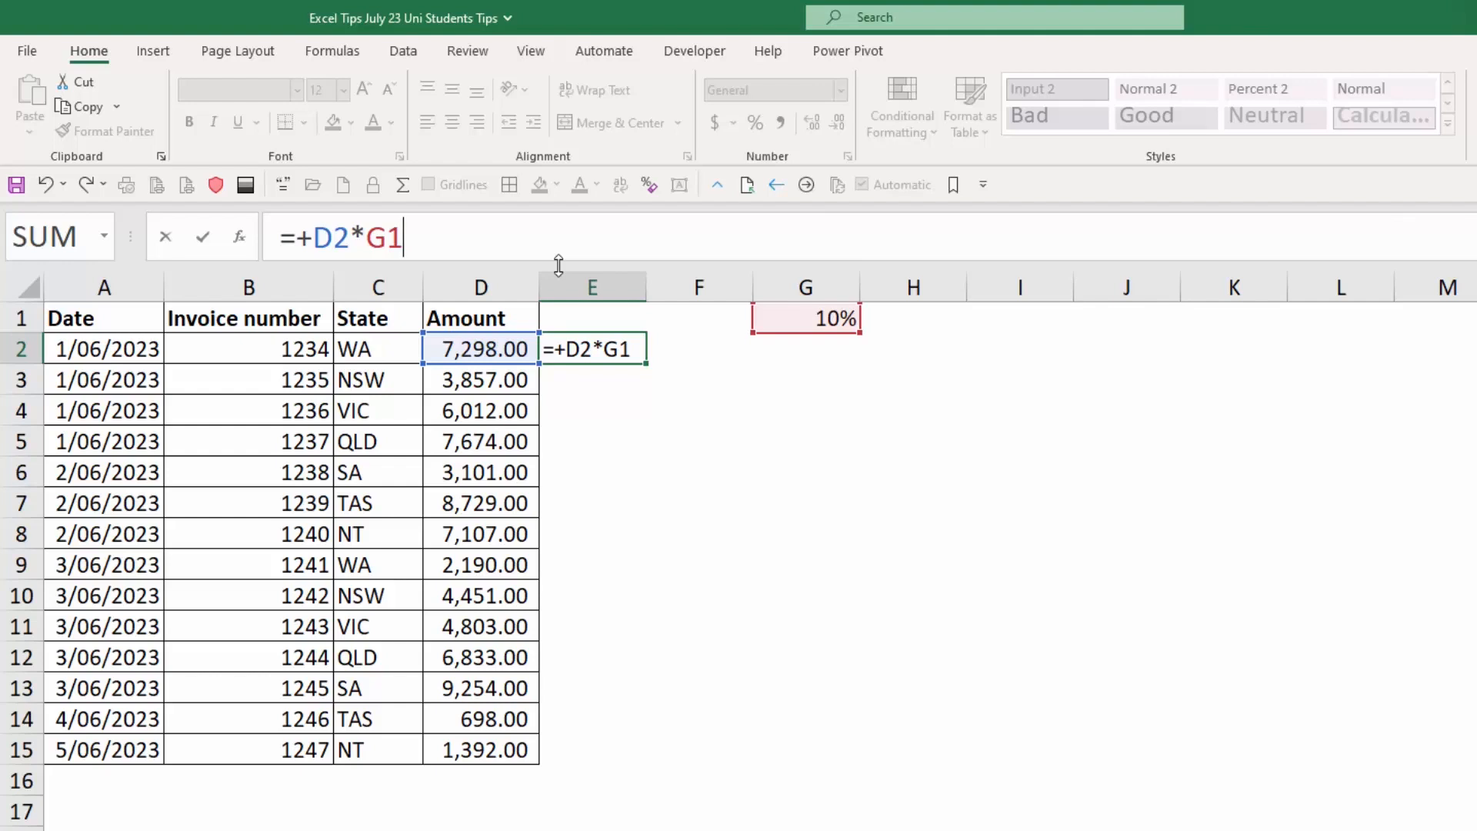
key("F4")
key("F4")
key("F4")
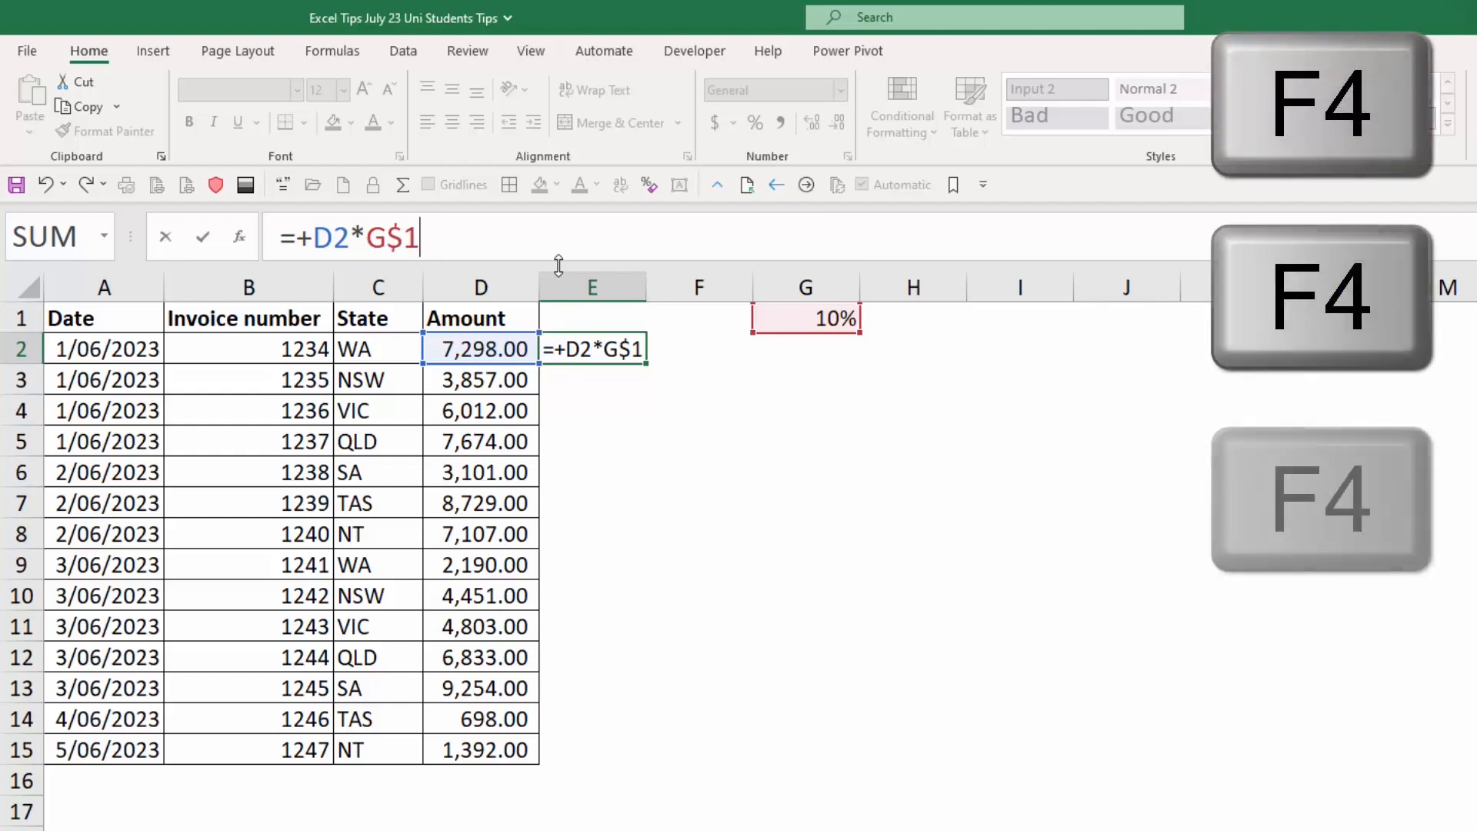
key("F4")
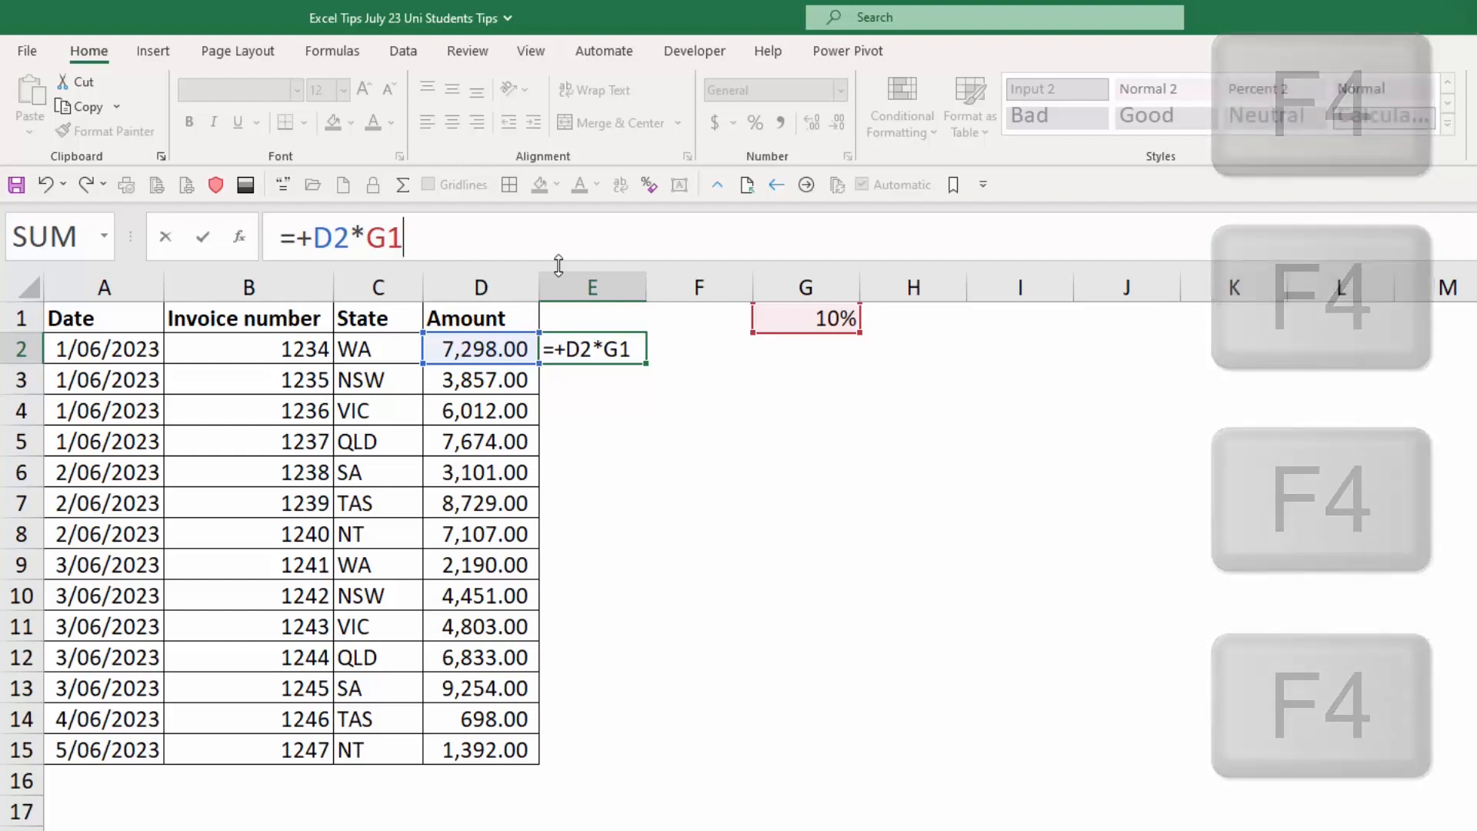
key("F4")
key("ctrl+Return")
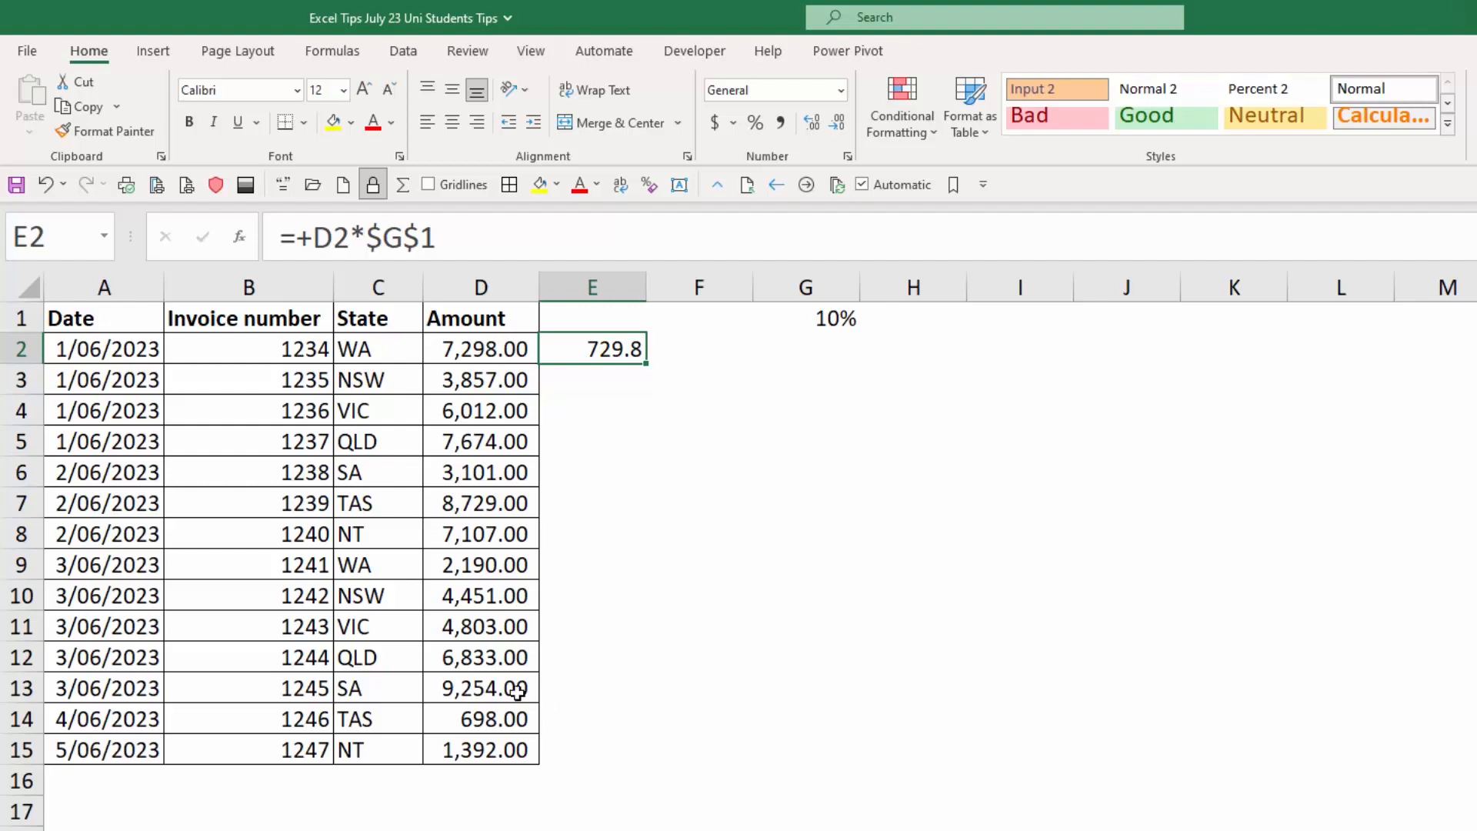
Compare the rate cell G1 with the $G$1 reference in E2's formula, leaving the formula as it is.
left_click(800, 316)
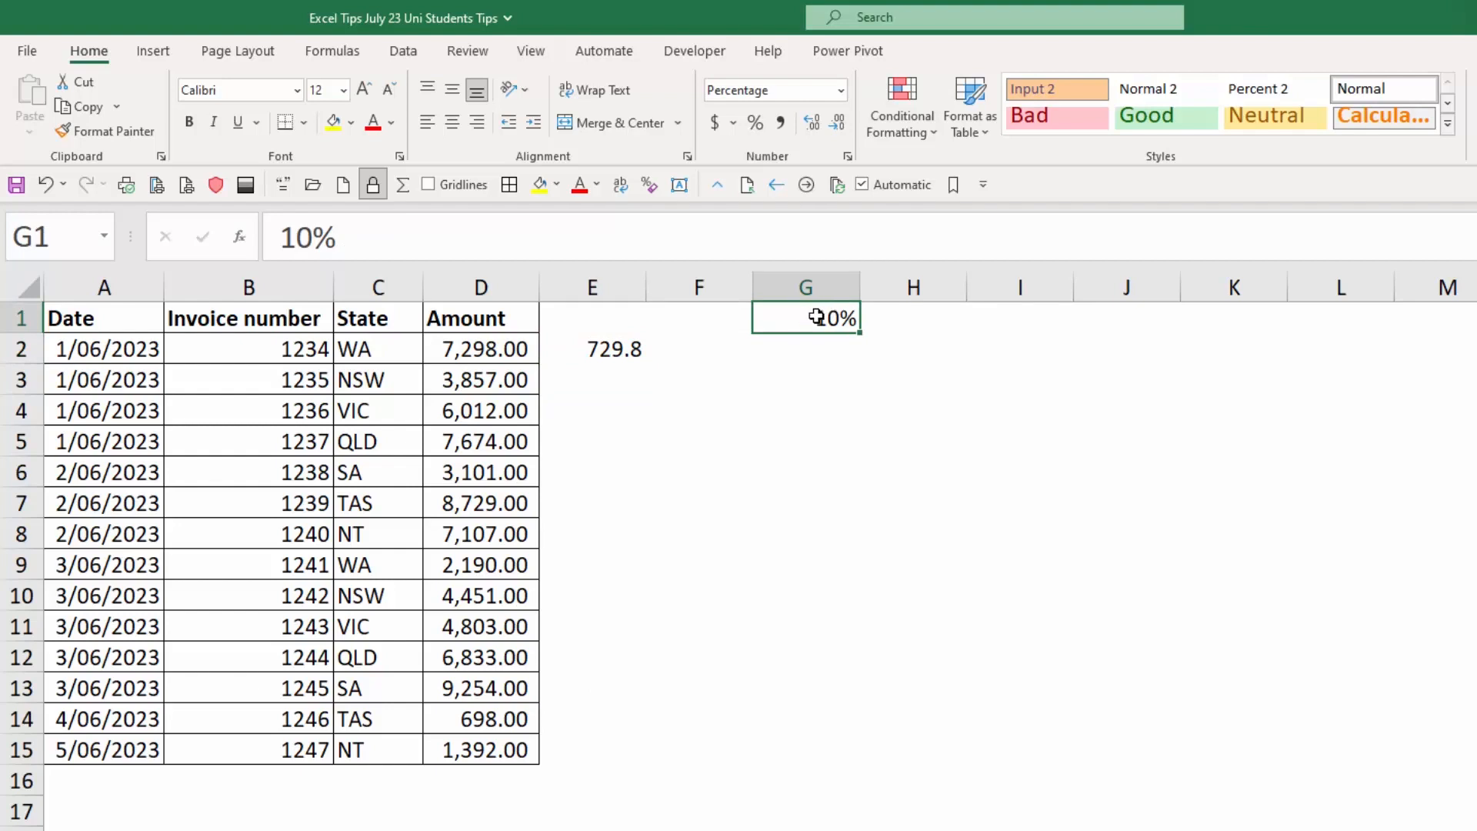
left_click(640, 348)
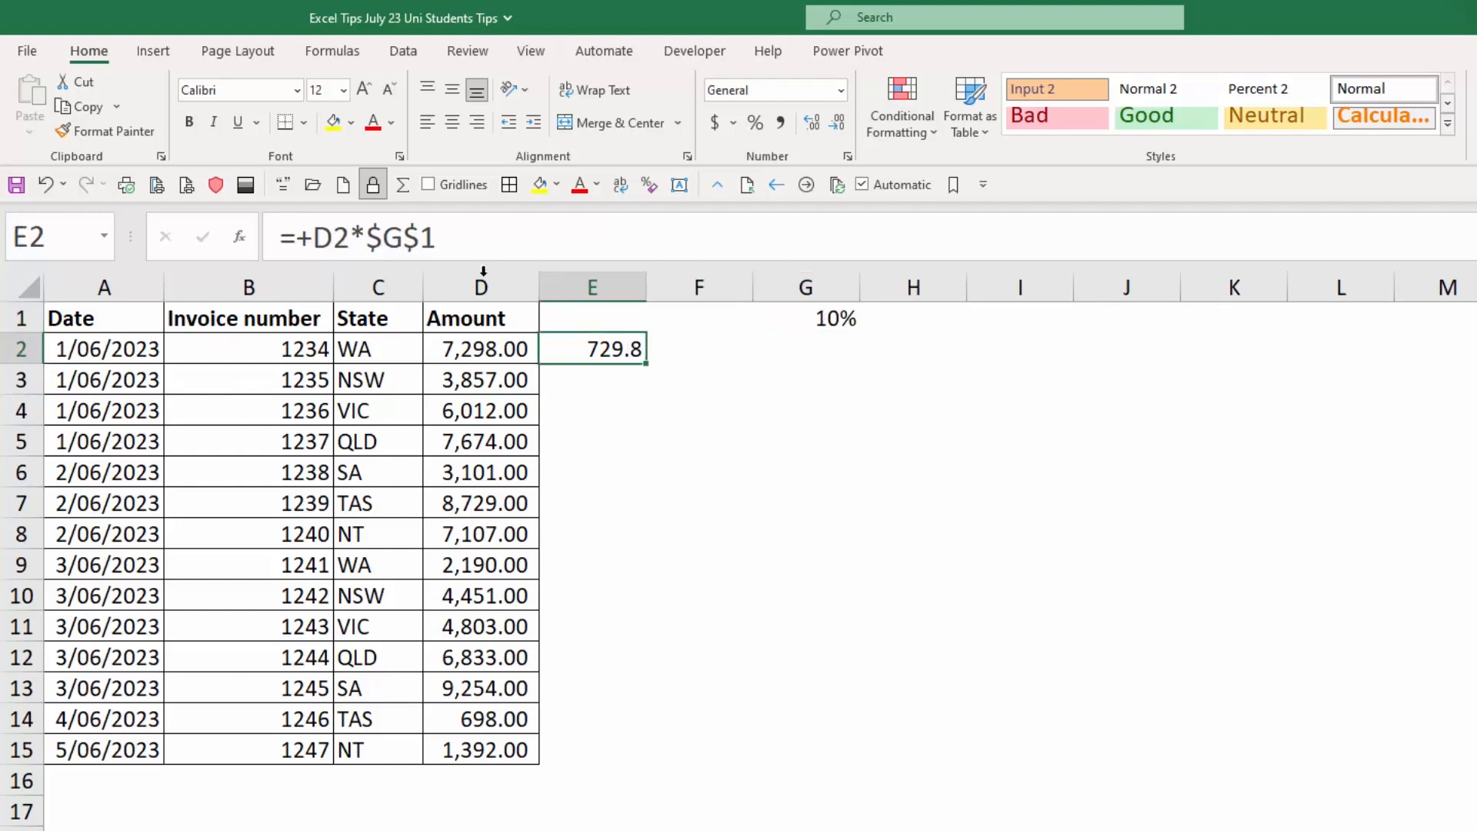
left_click_drag(456, 234, 367, 235)
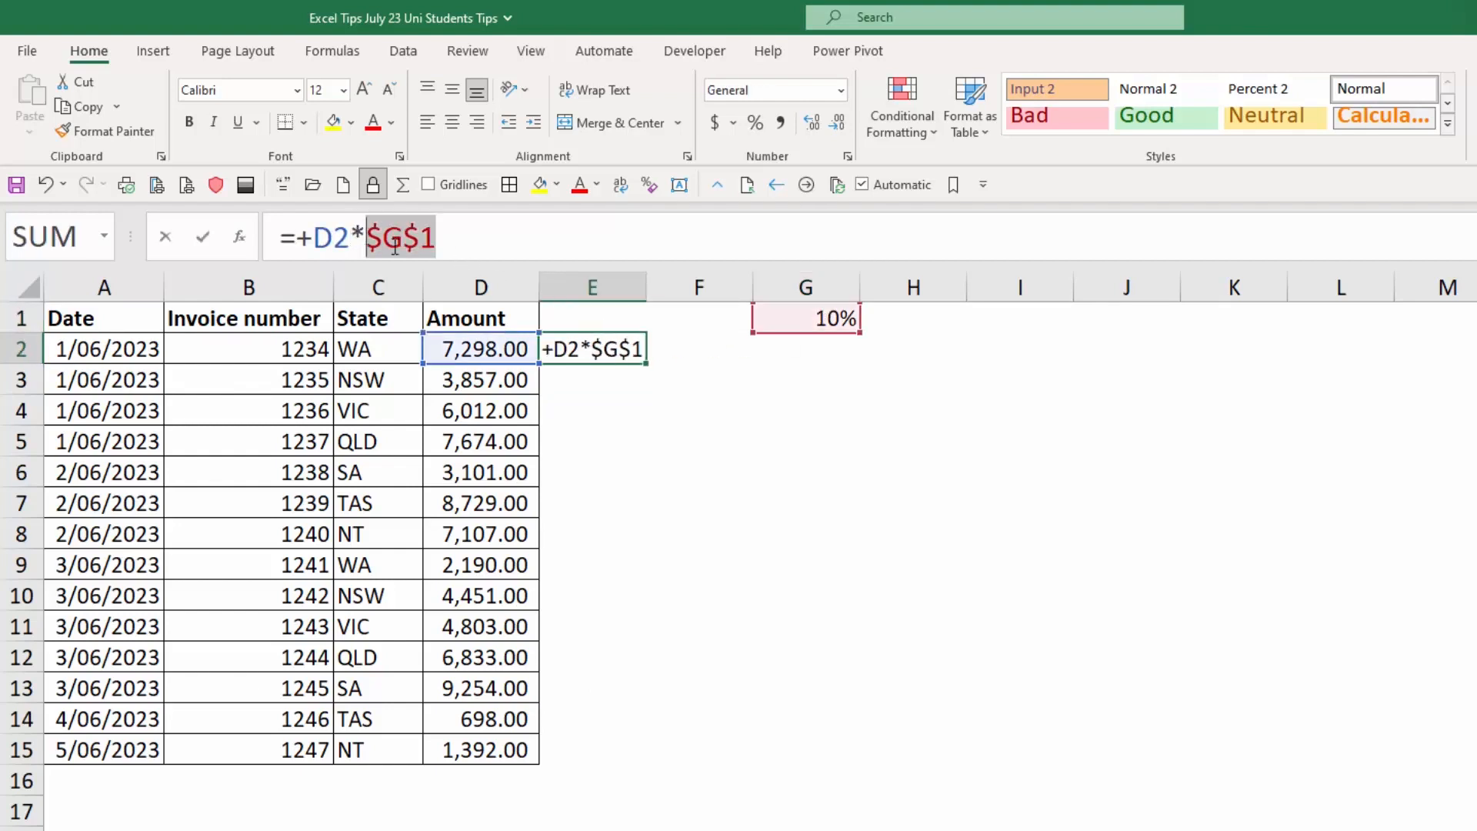
key("Escape")
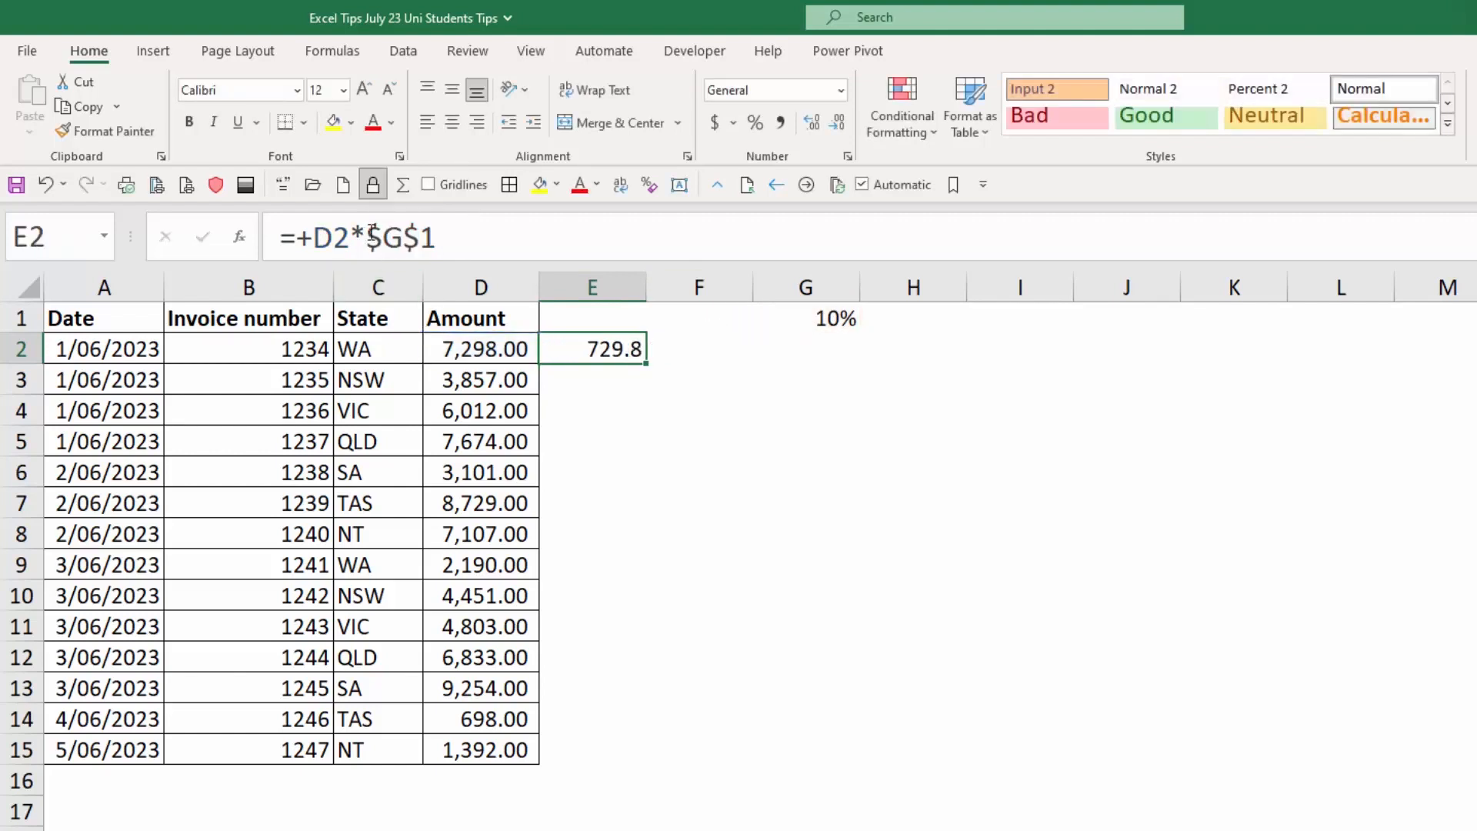
Replace $G$1 in E2's formula with the hard-coded value 0.1 and fill the formula down to E15.
left_click_drag(367, 235, 497, 232)
type("0.1")
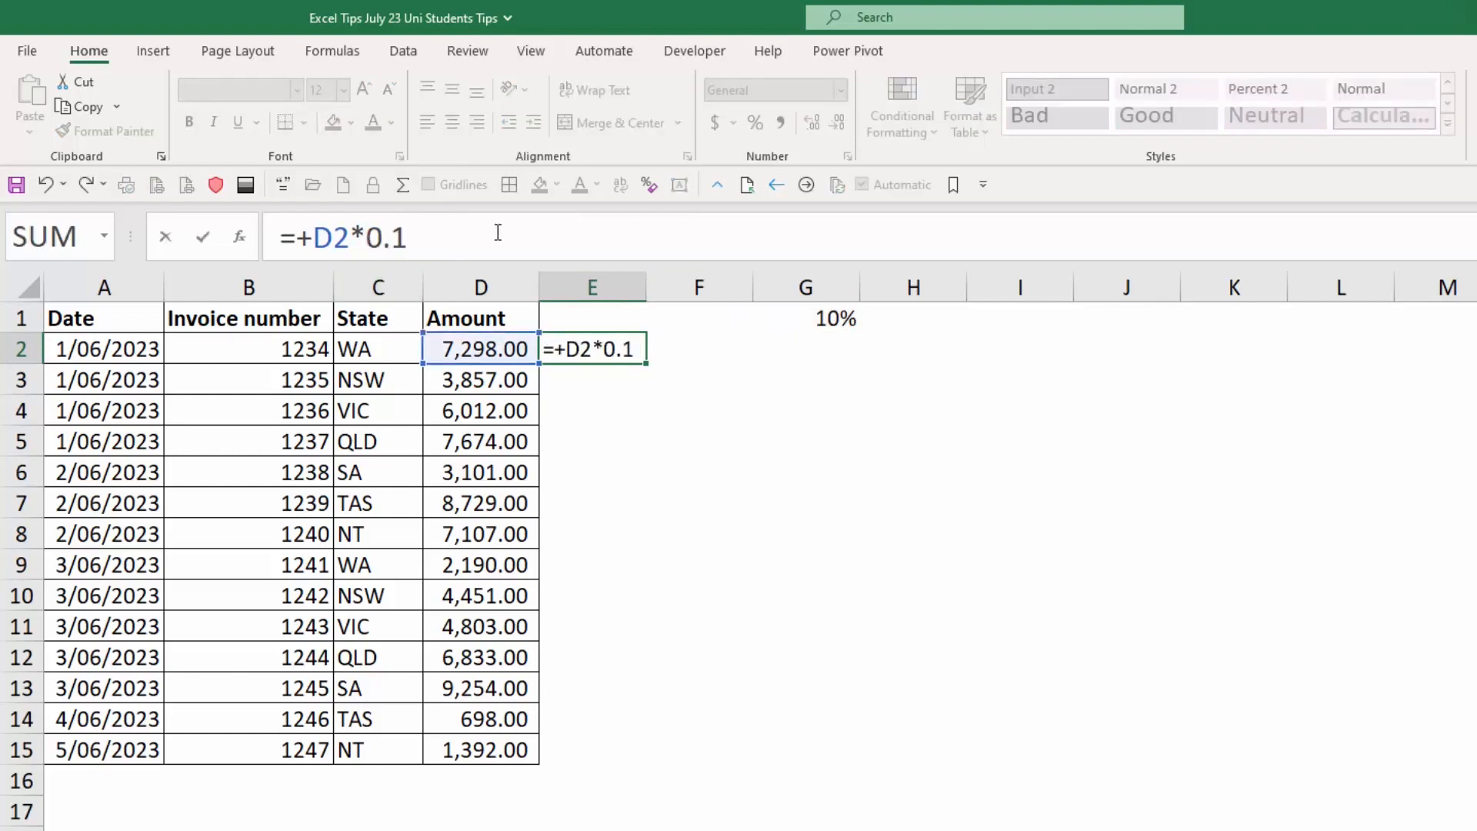
key("Return")
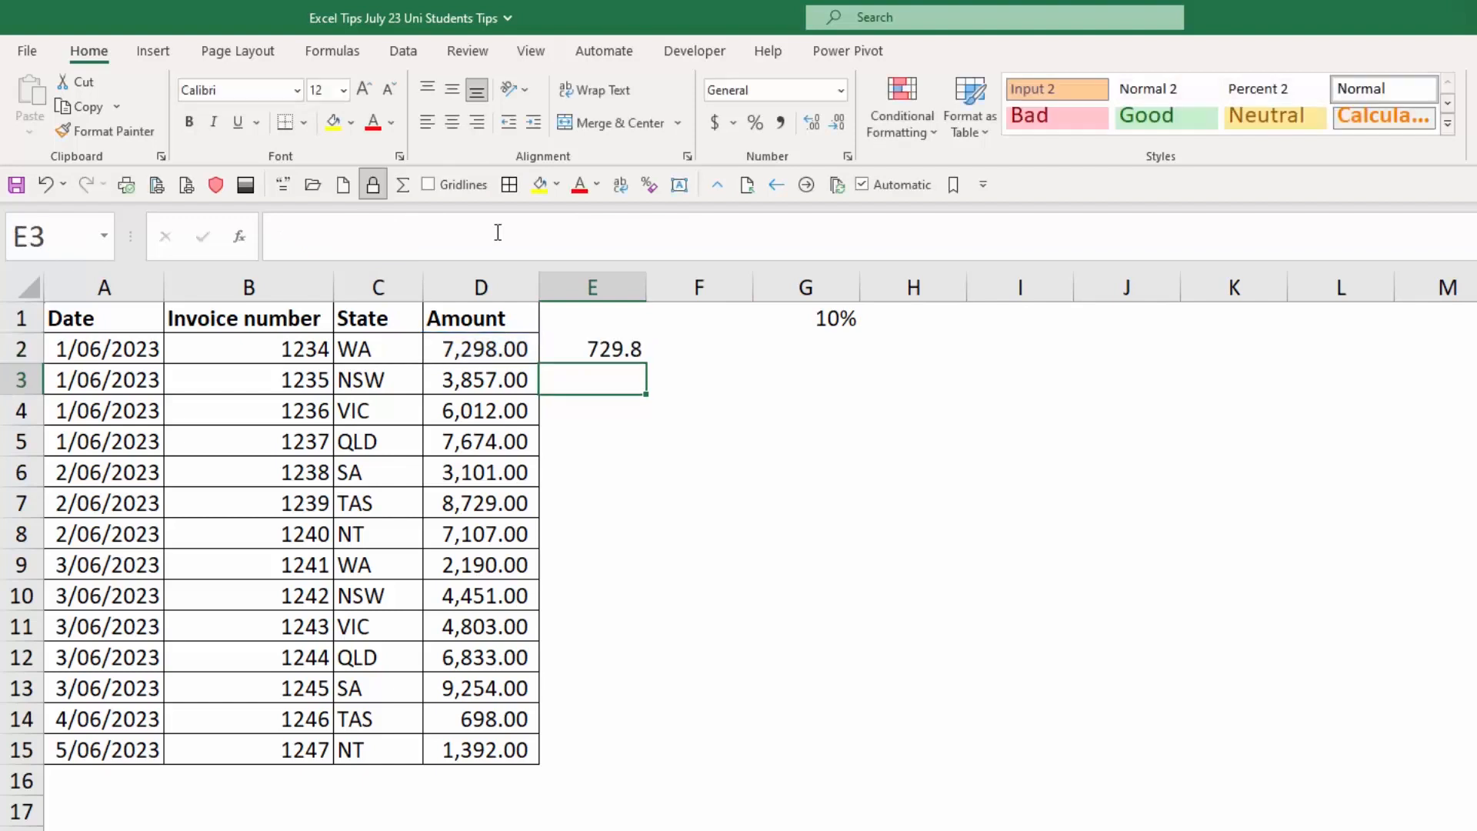
left_click(629, 343)
left_click_drag(646, 362, 685, 770)
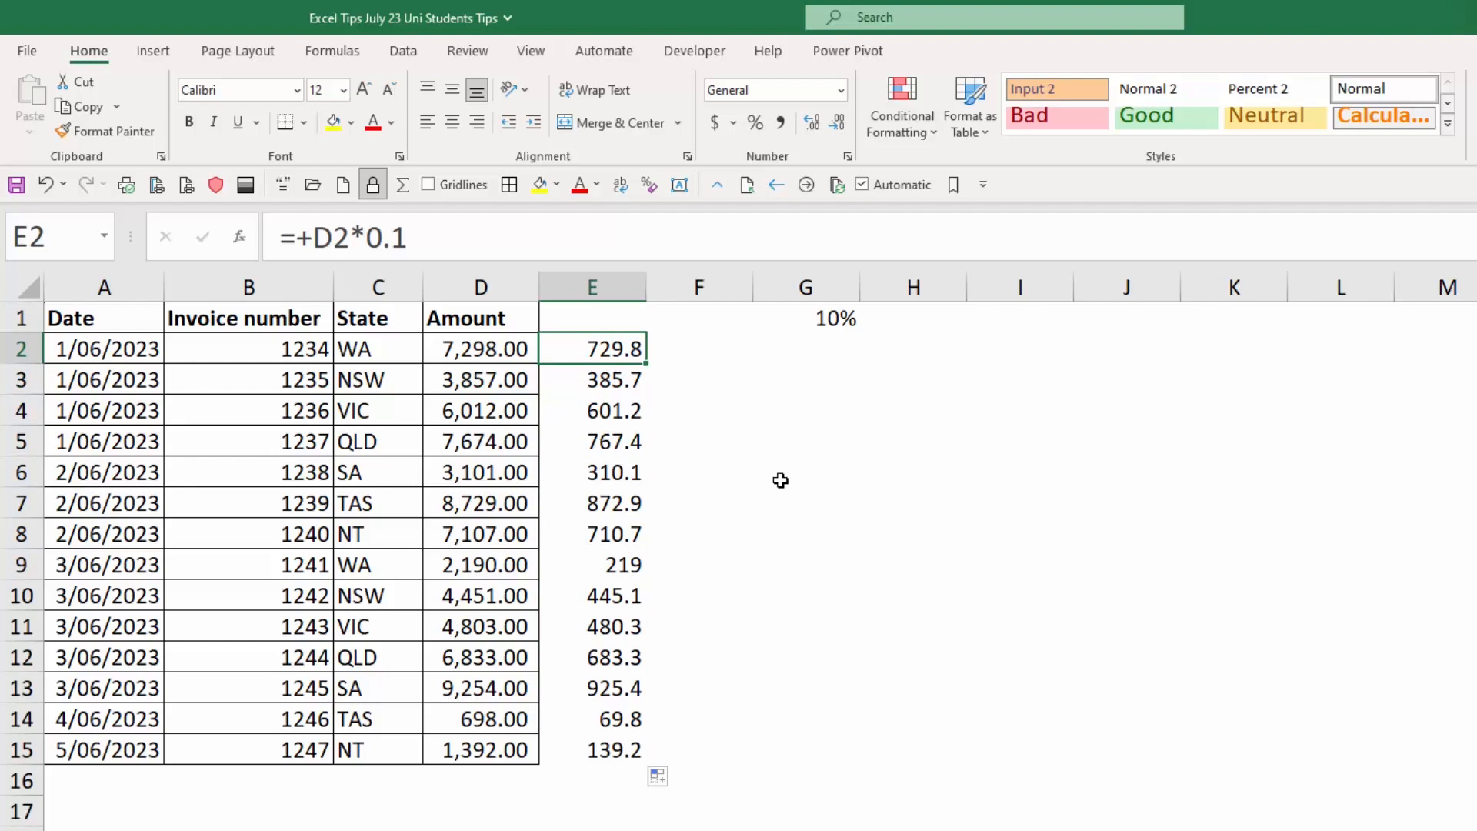
Replace 0.1 in E2's formula with the absolute reference $G$1, fill it down to E15, and select the rate cell.
left_click(407, 238)
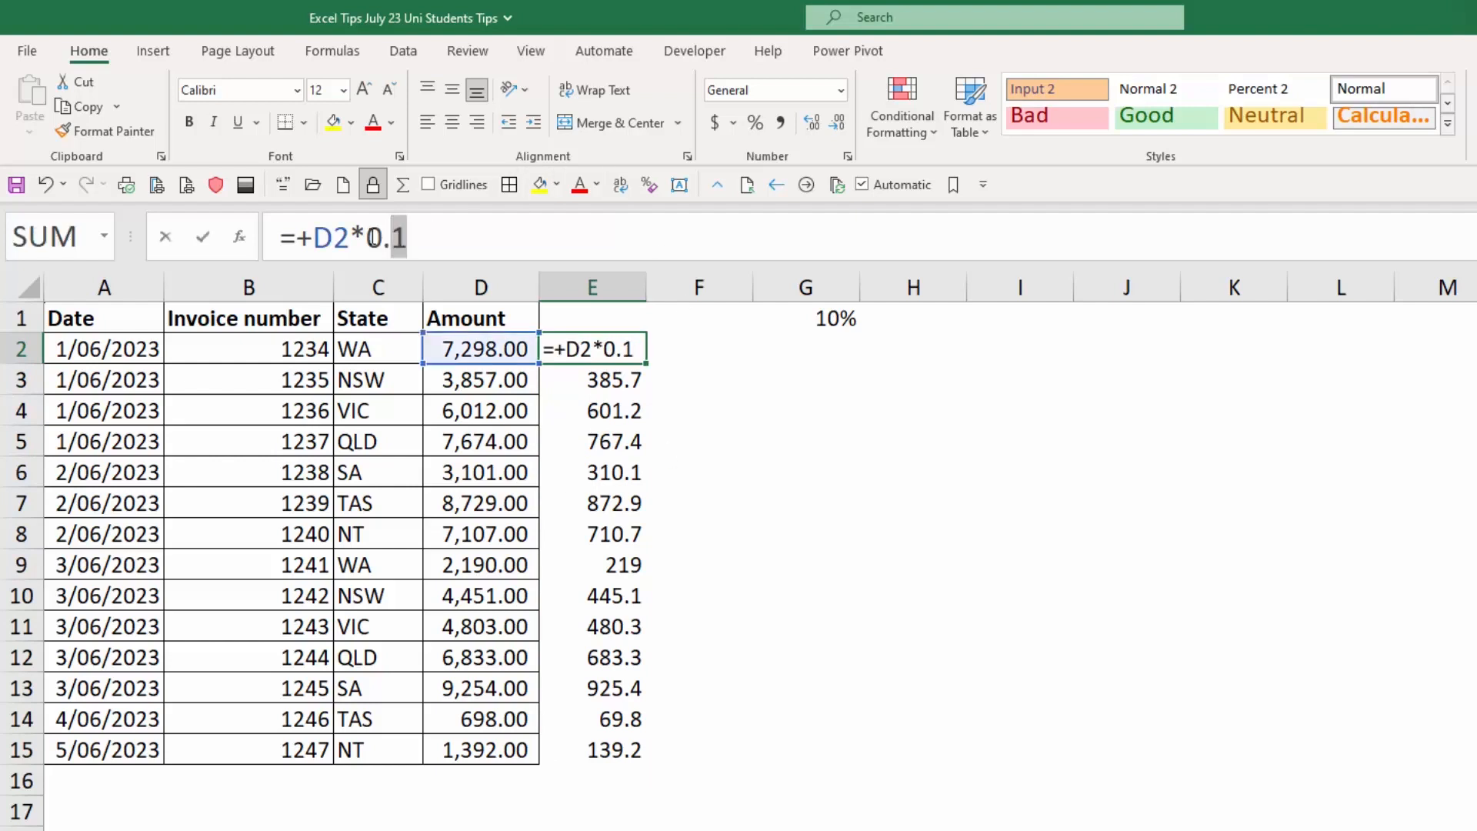
left_click_drag(372, 238, 366, 238)
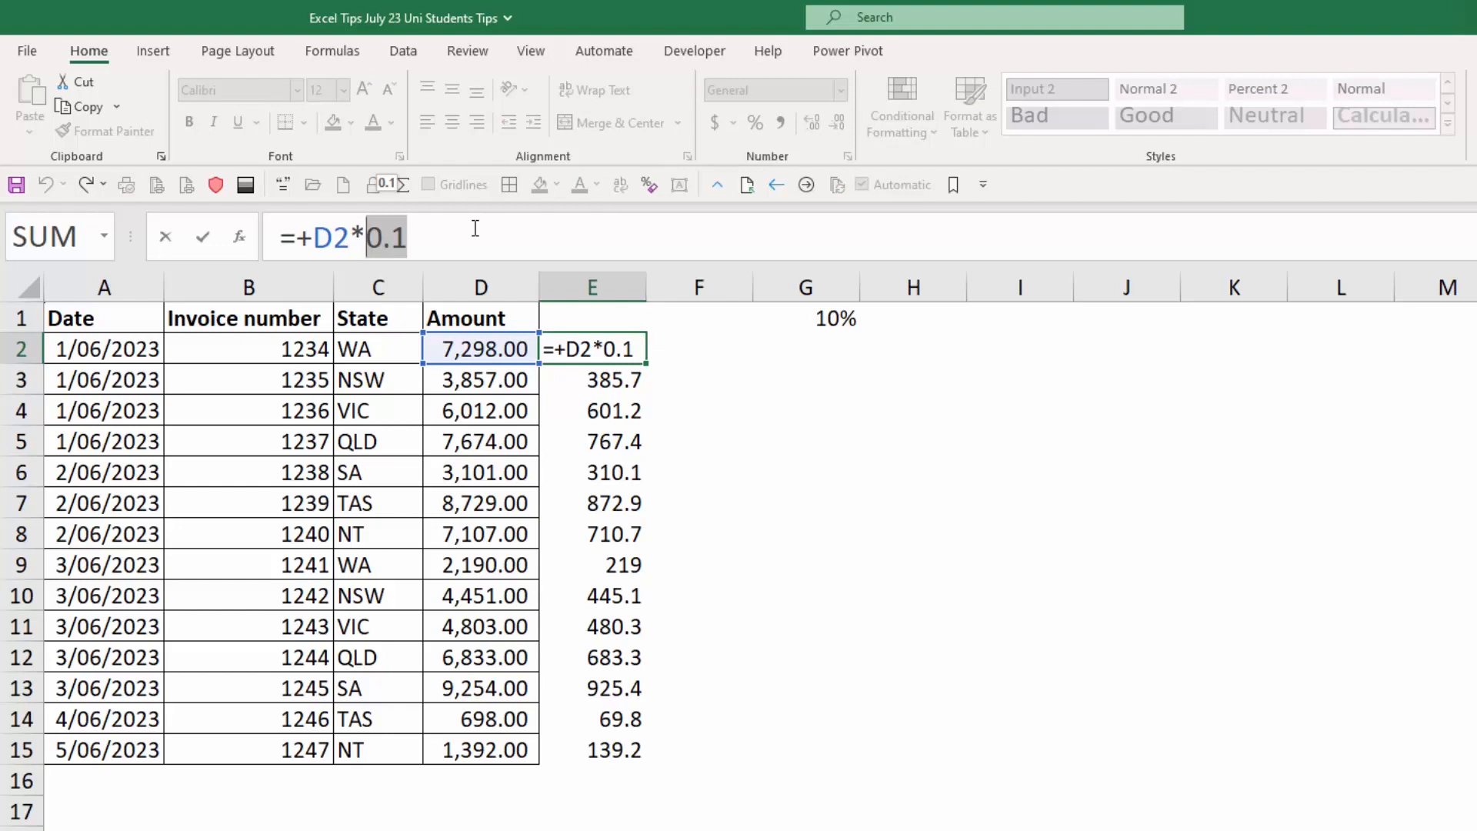
left_click(821, 318)
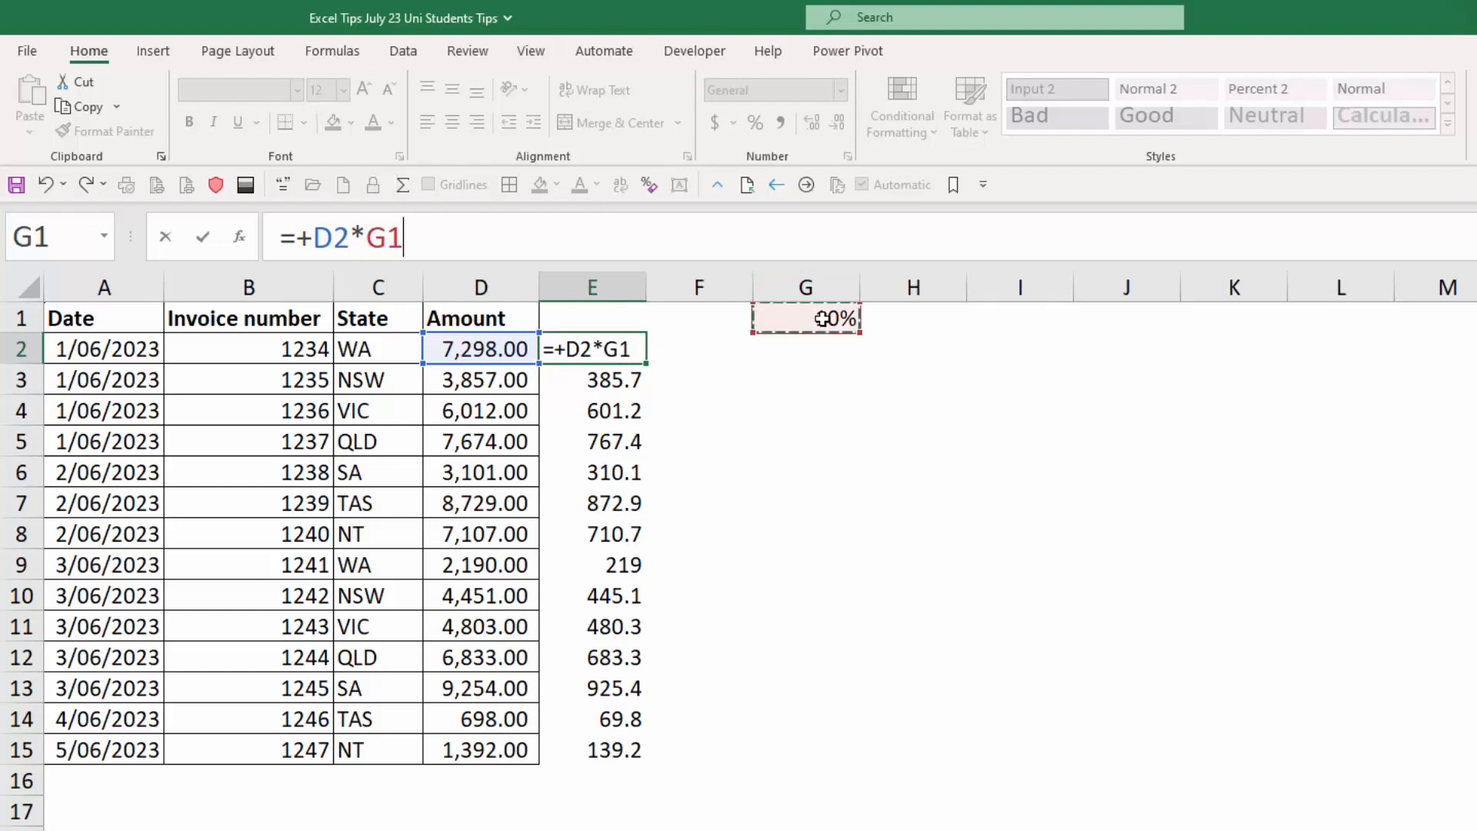
key("F4")
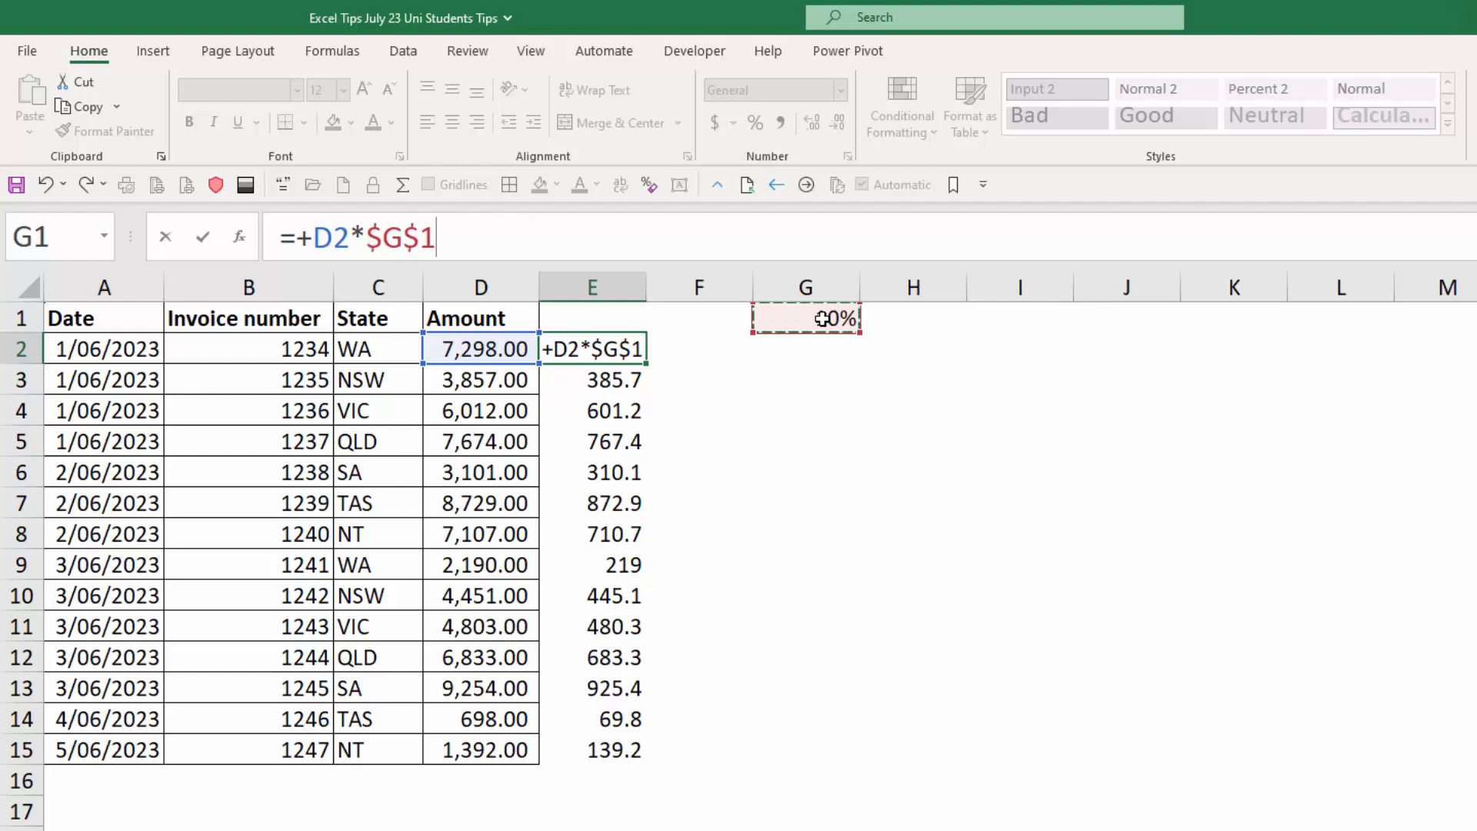
key("Return")
left_click(631, 355)
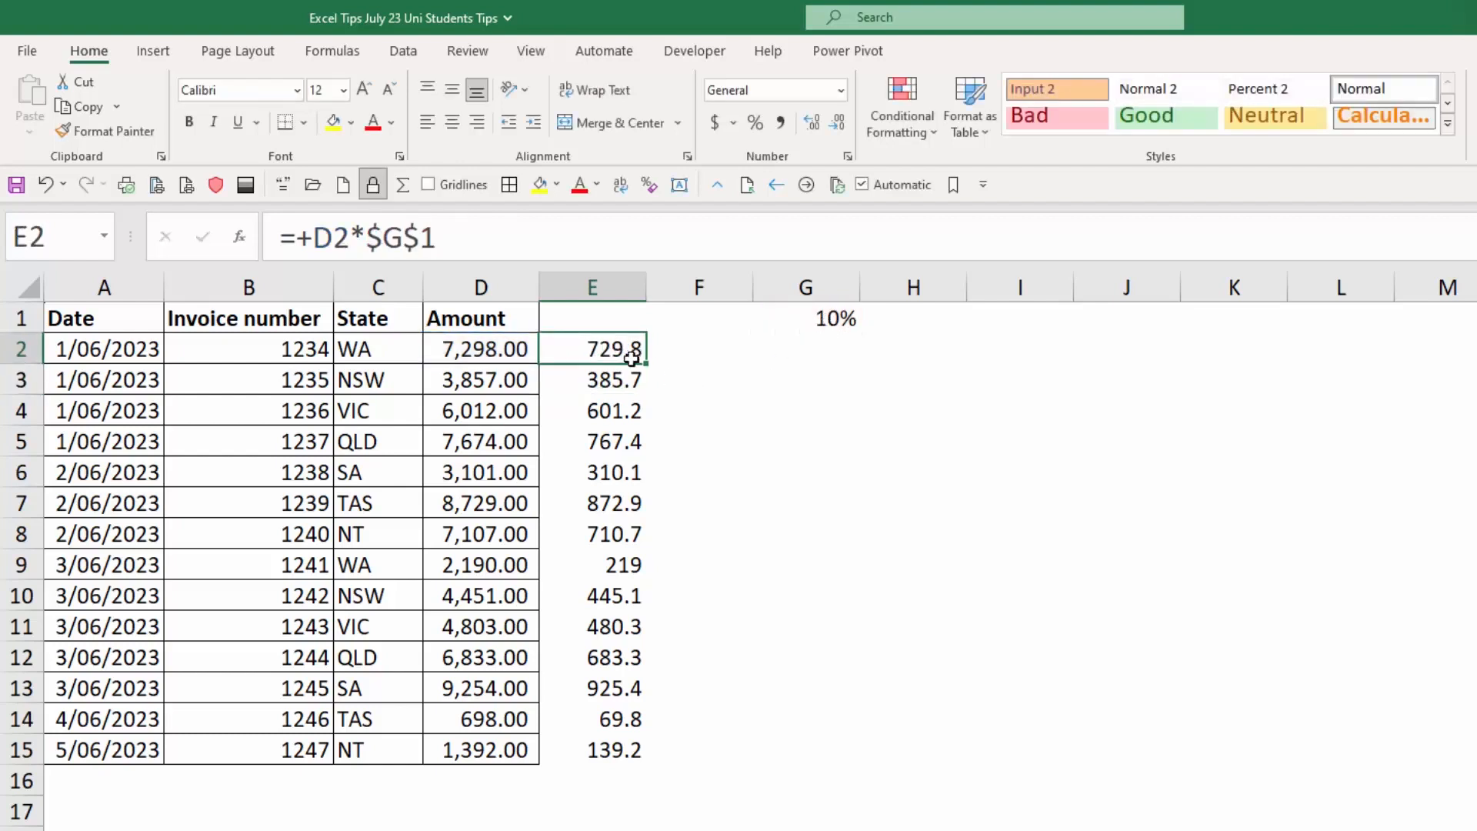
left_click_drag(645, 361, 656, 762)
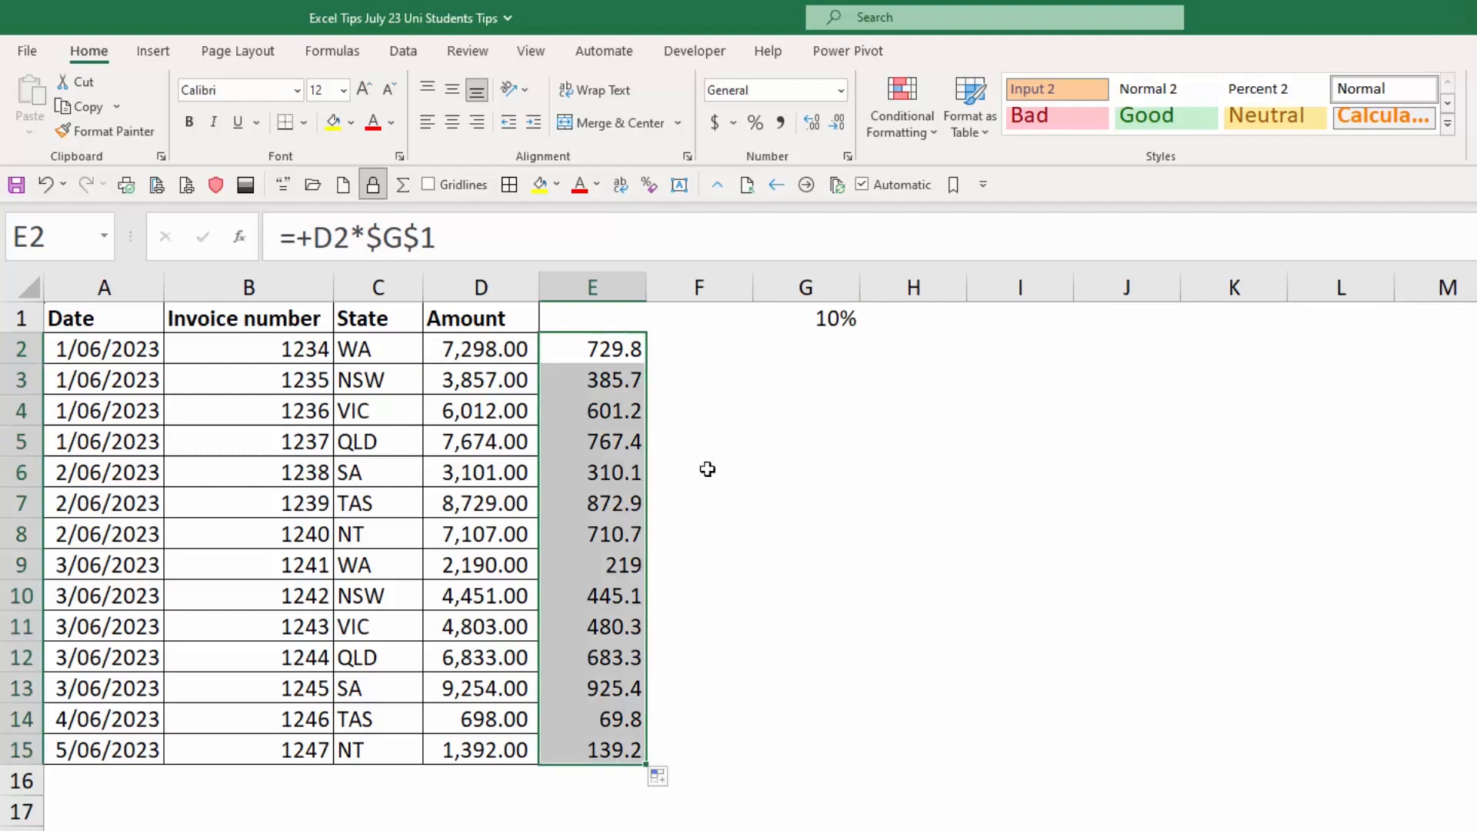
left_click(593, 343)
left_click(809, 315)
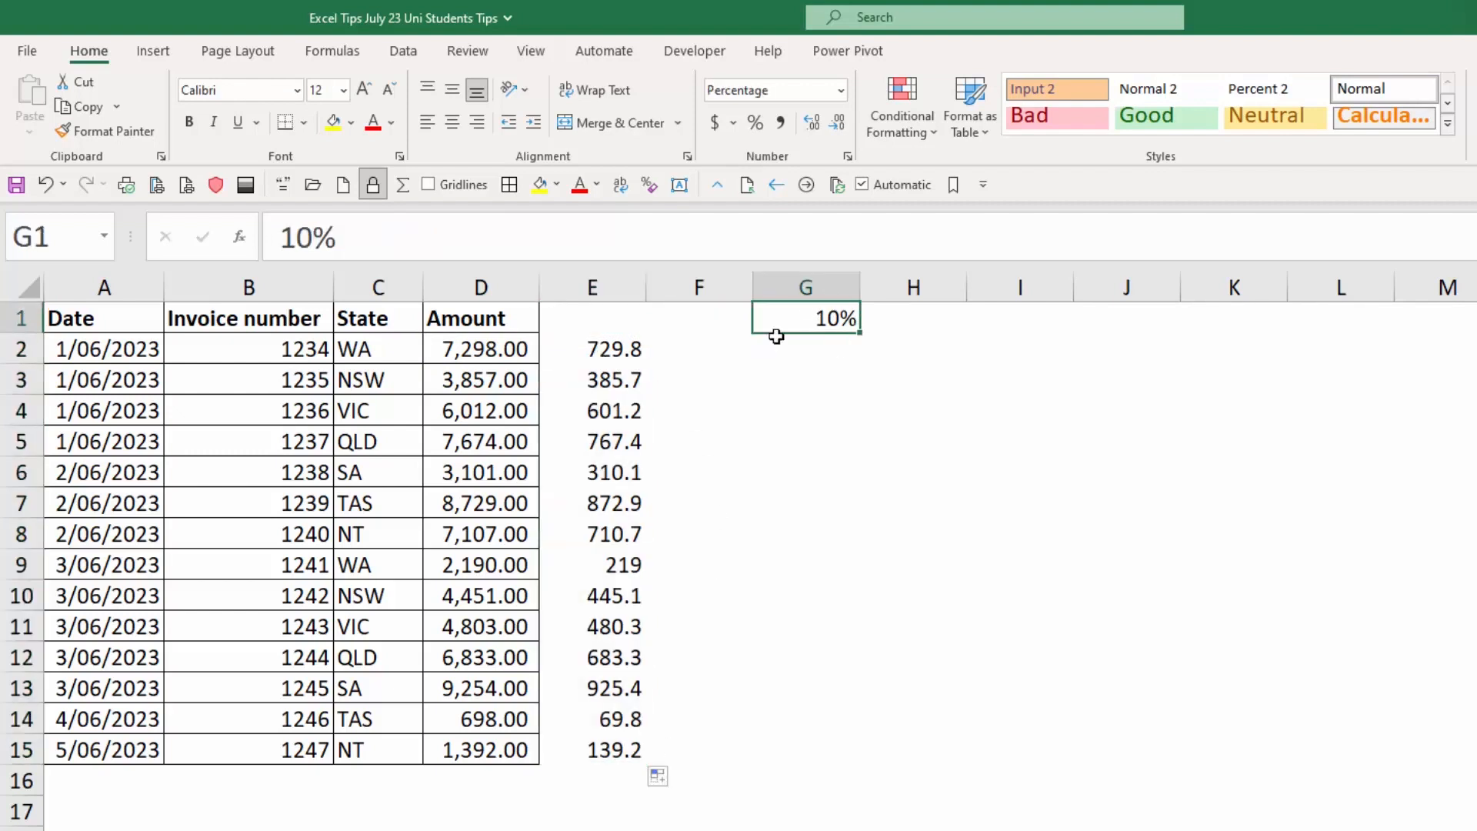
Check the rate reference in the copied formulas in E2 to E4.
left_click(595, 350)
left_click(599, 385)
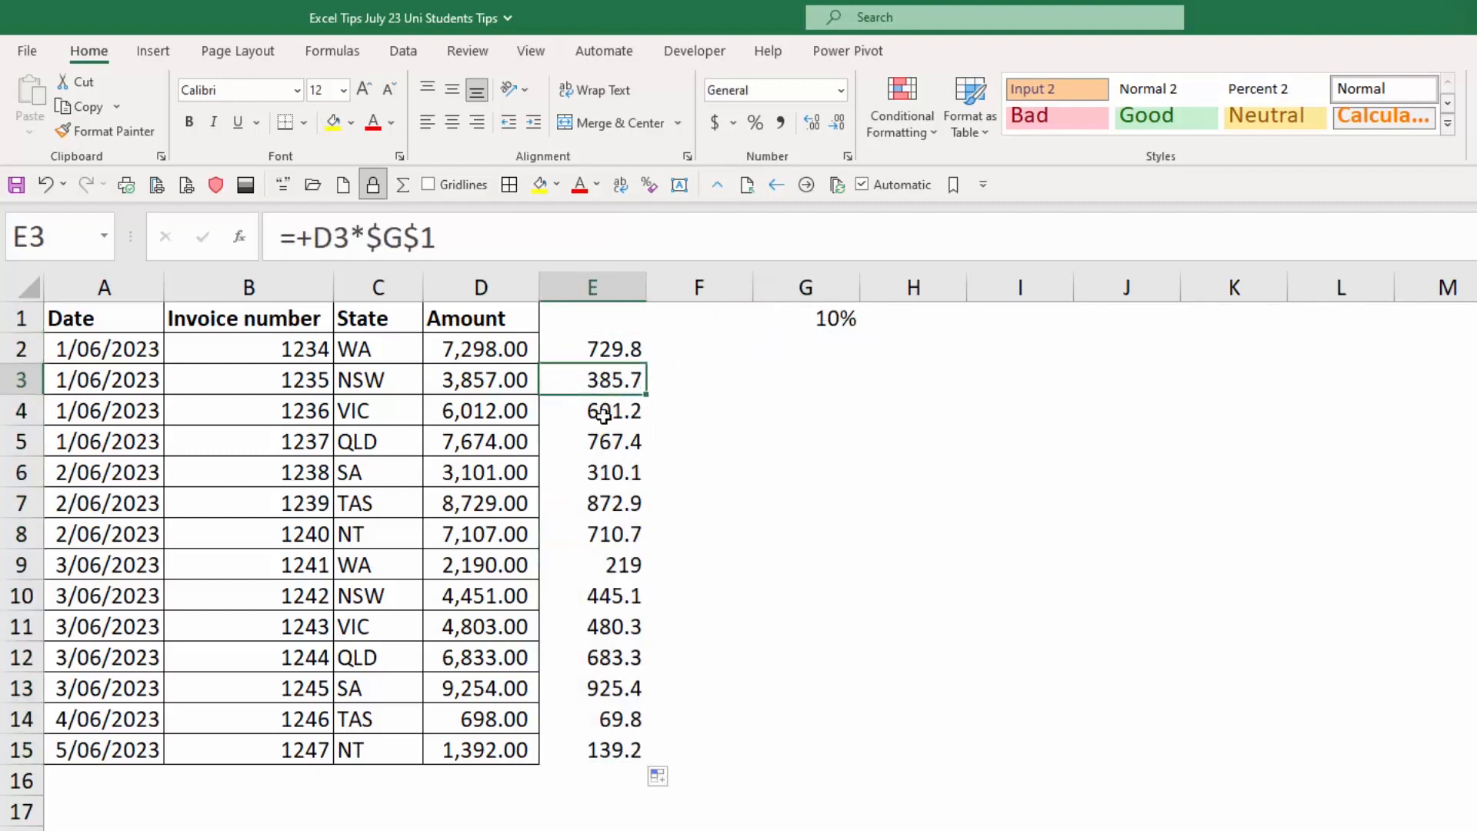
left_click(603, 415)
left_click(610, 346)
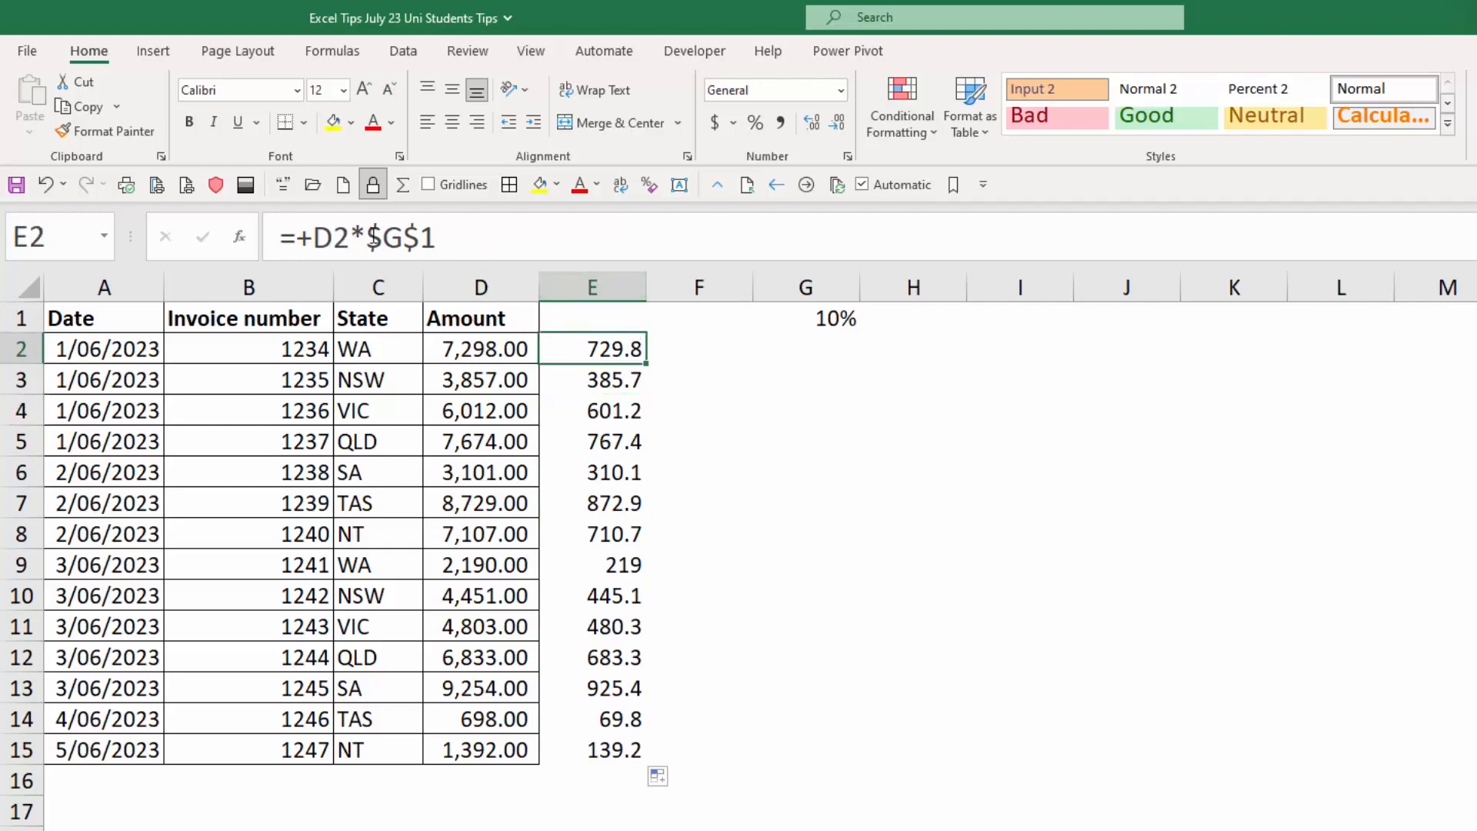
Set the rate in G1 to 12.5% and display it with one decimal place.
left_click(849, 320)
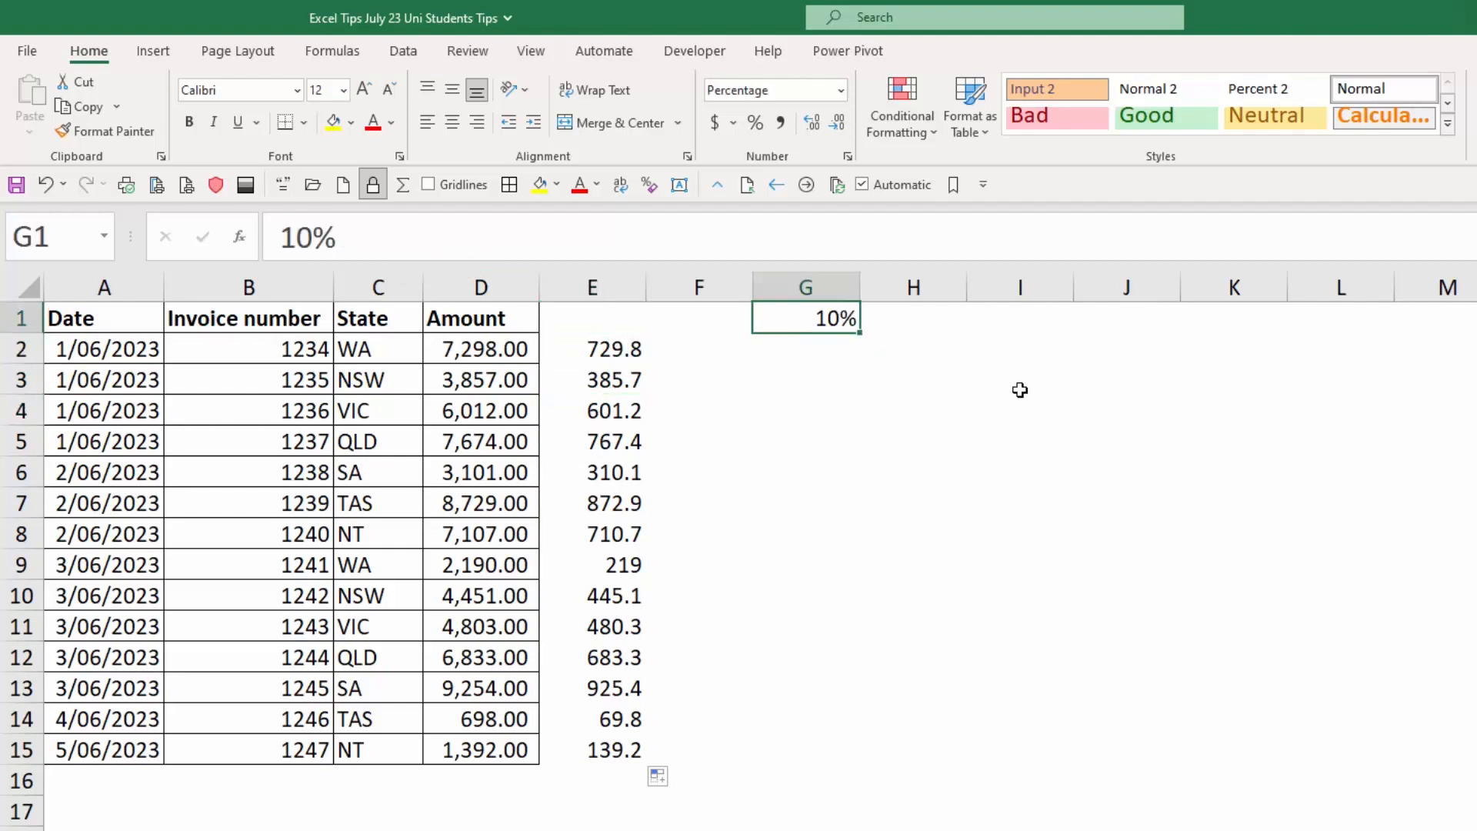
type("12.5")
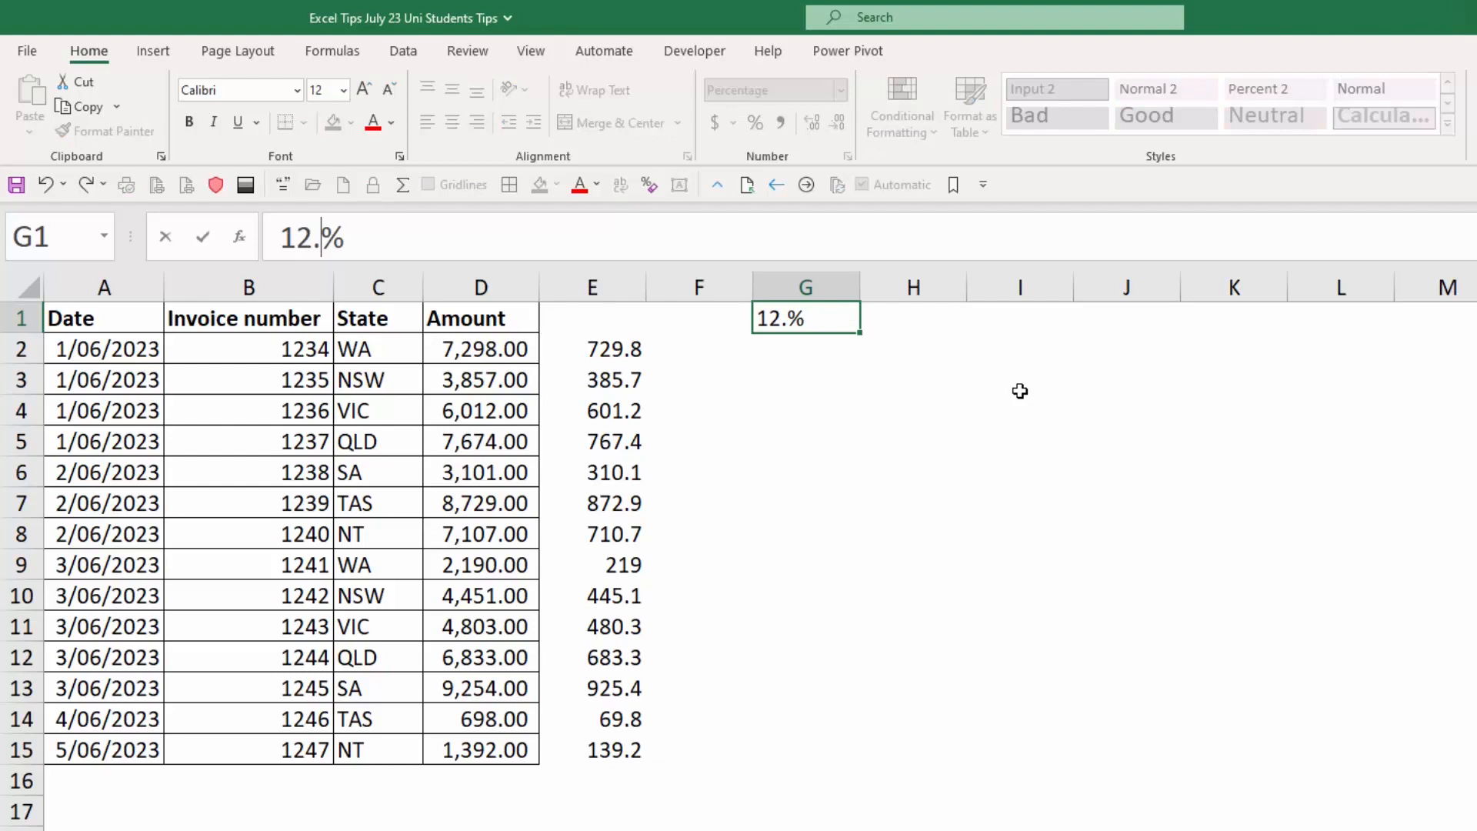
key("Return")
key("Up")
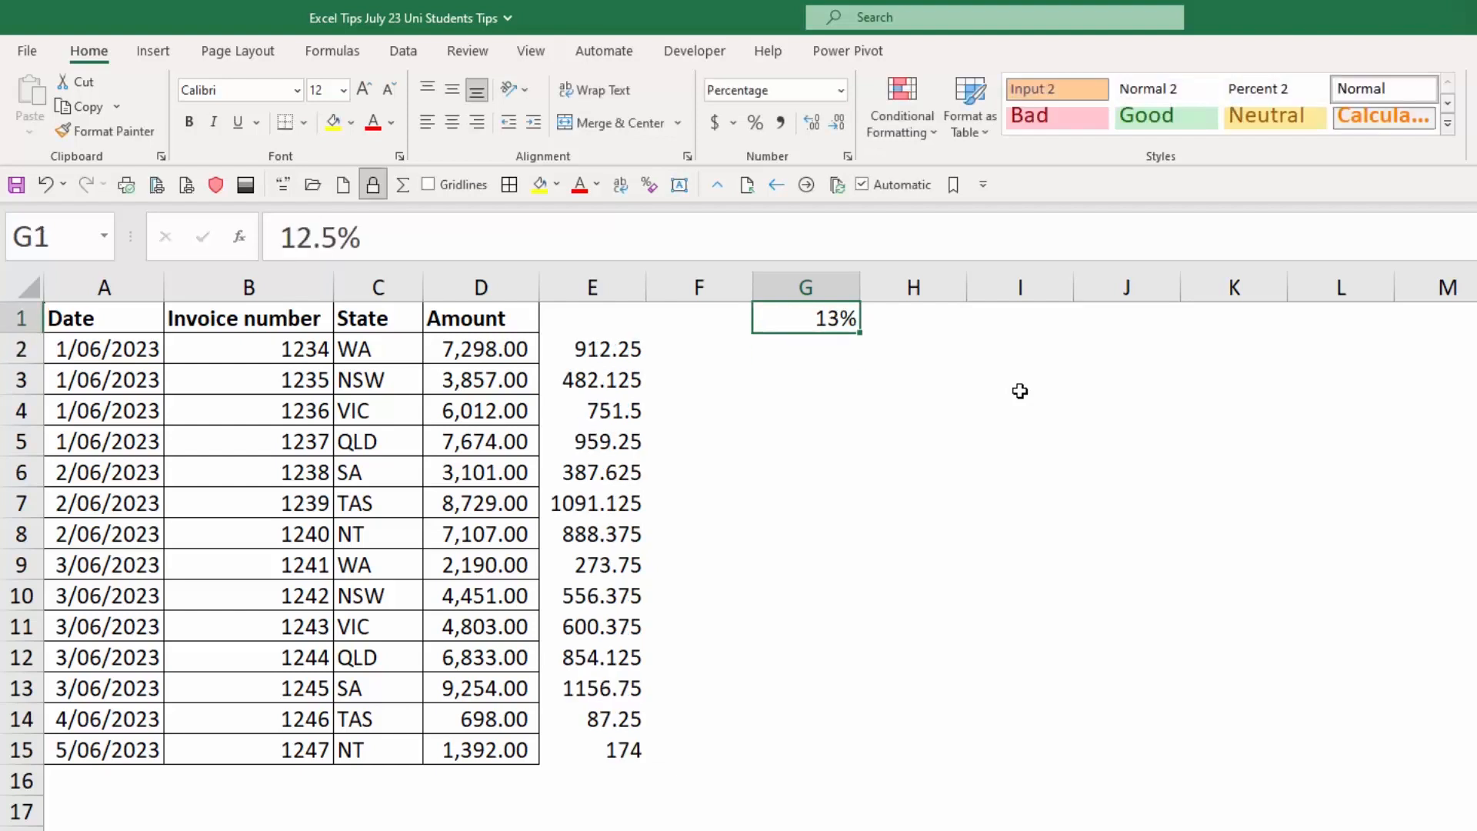
left_click(820, 127)
Check E2's formula and set the rate in G1 to 10%.
left_click(627, 346)
left_click(800, 312)
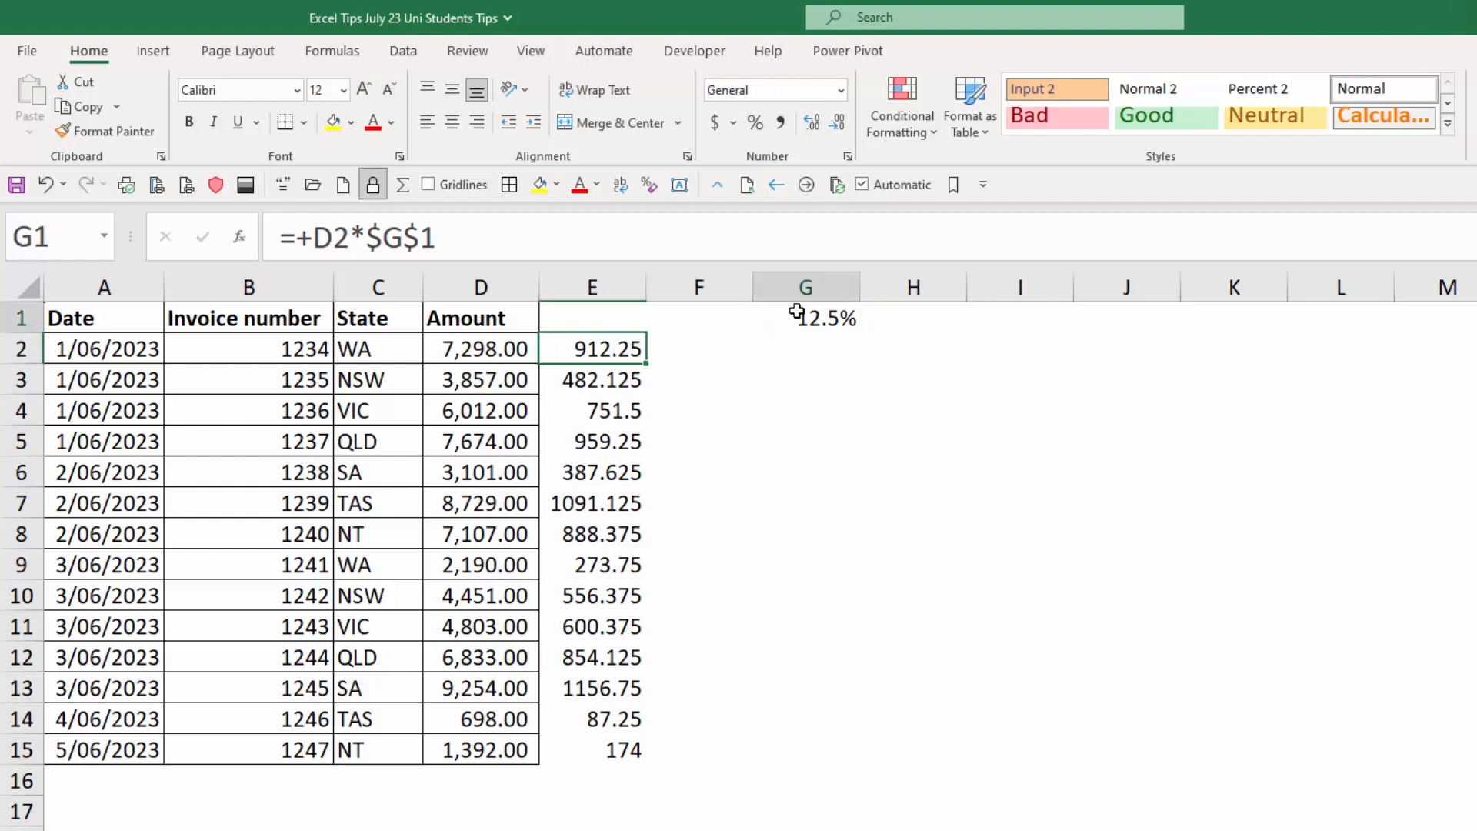
type("10%")
key("Return")
key("Up")
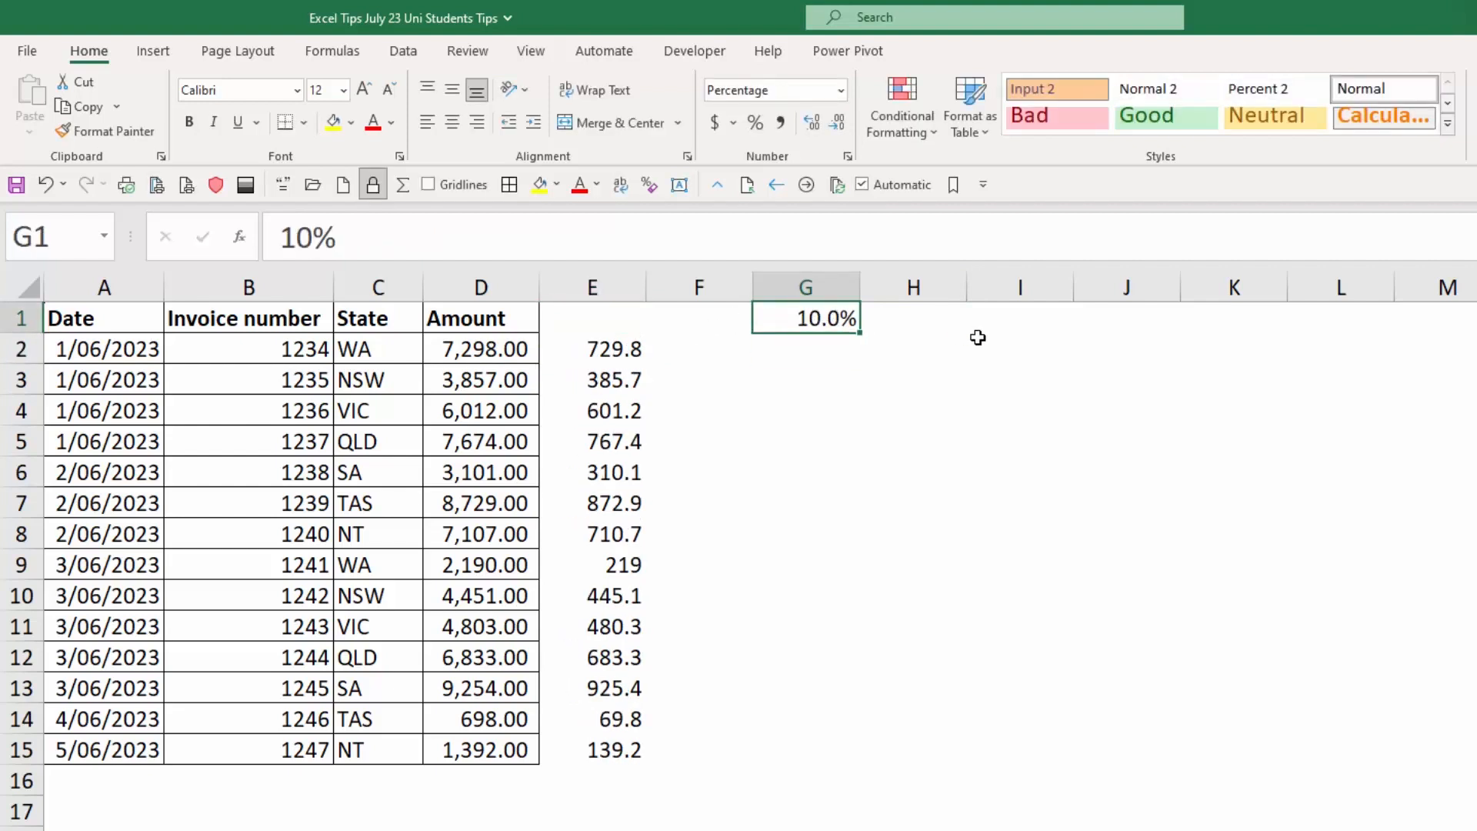
Enter the label GST in F1, beside the rate cell.
key("Left")
key("Left")
key("Down")
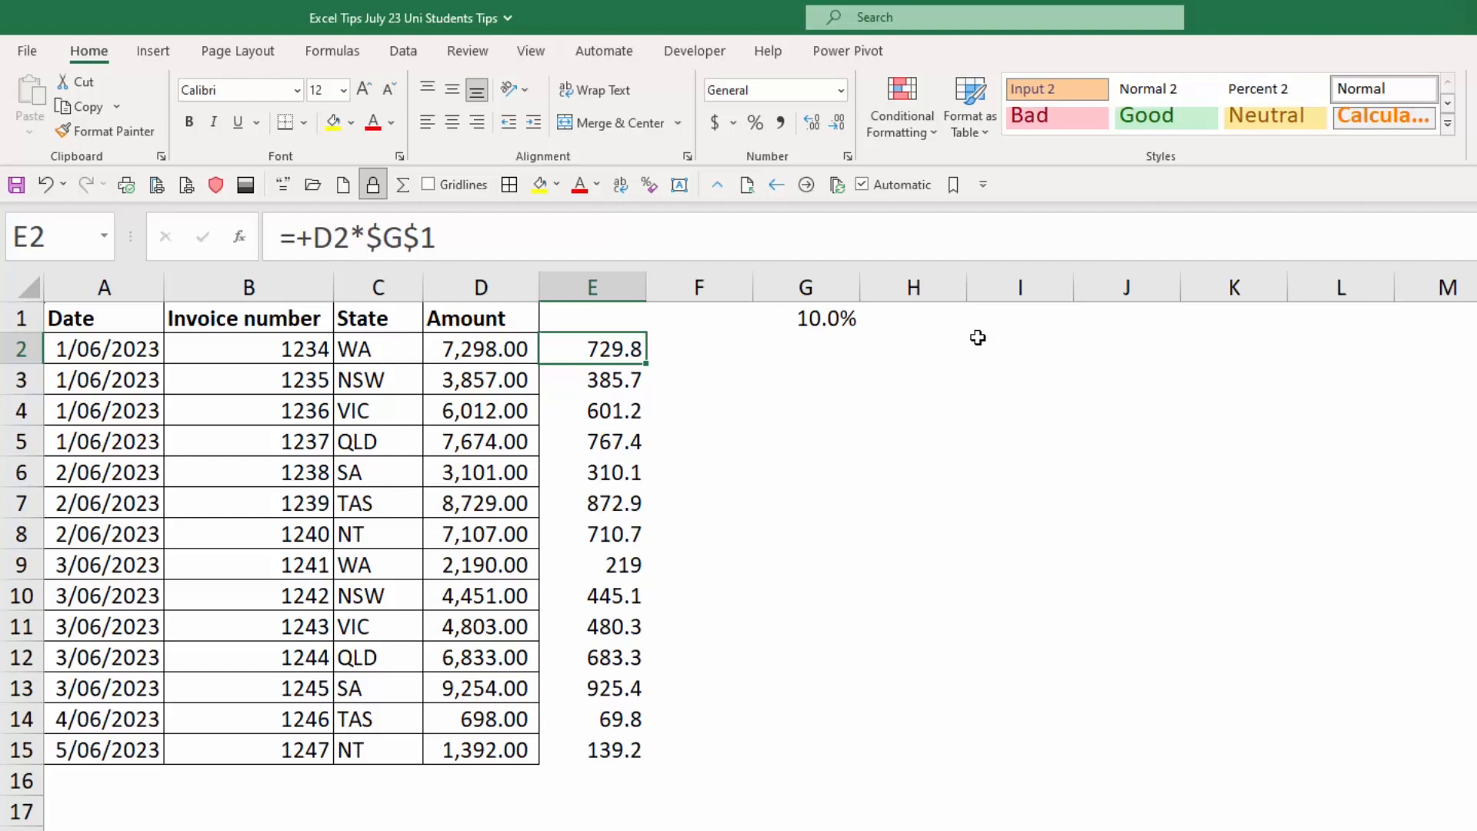
key("Up")
key("Right")
type("GSt")
key("BackSpace")
type("T")
key("Right")
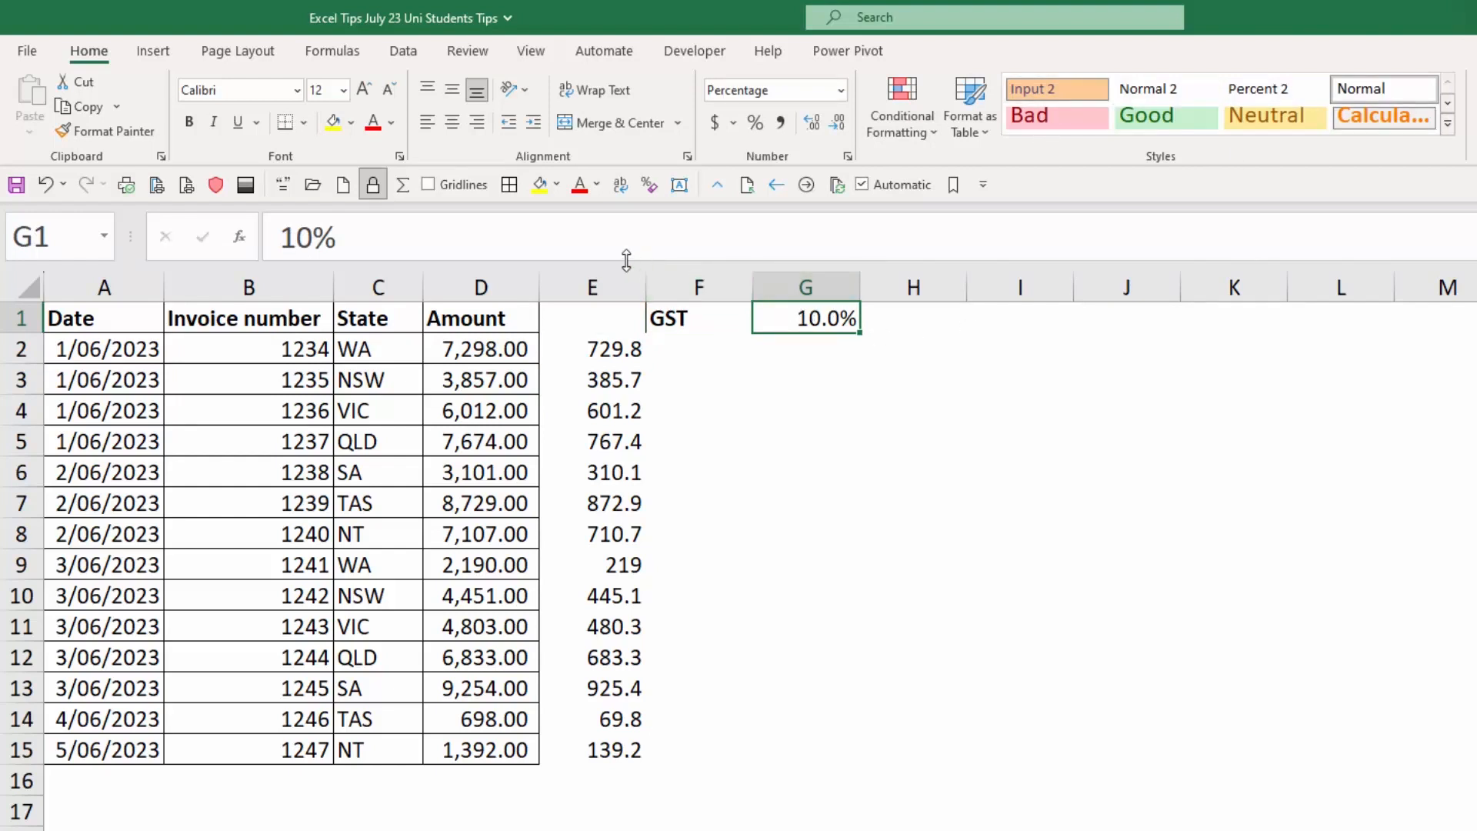
Fill the rate cell G1 with yellow and extend the label in F1 to GST %.
left_click(540, 185)
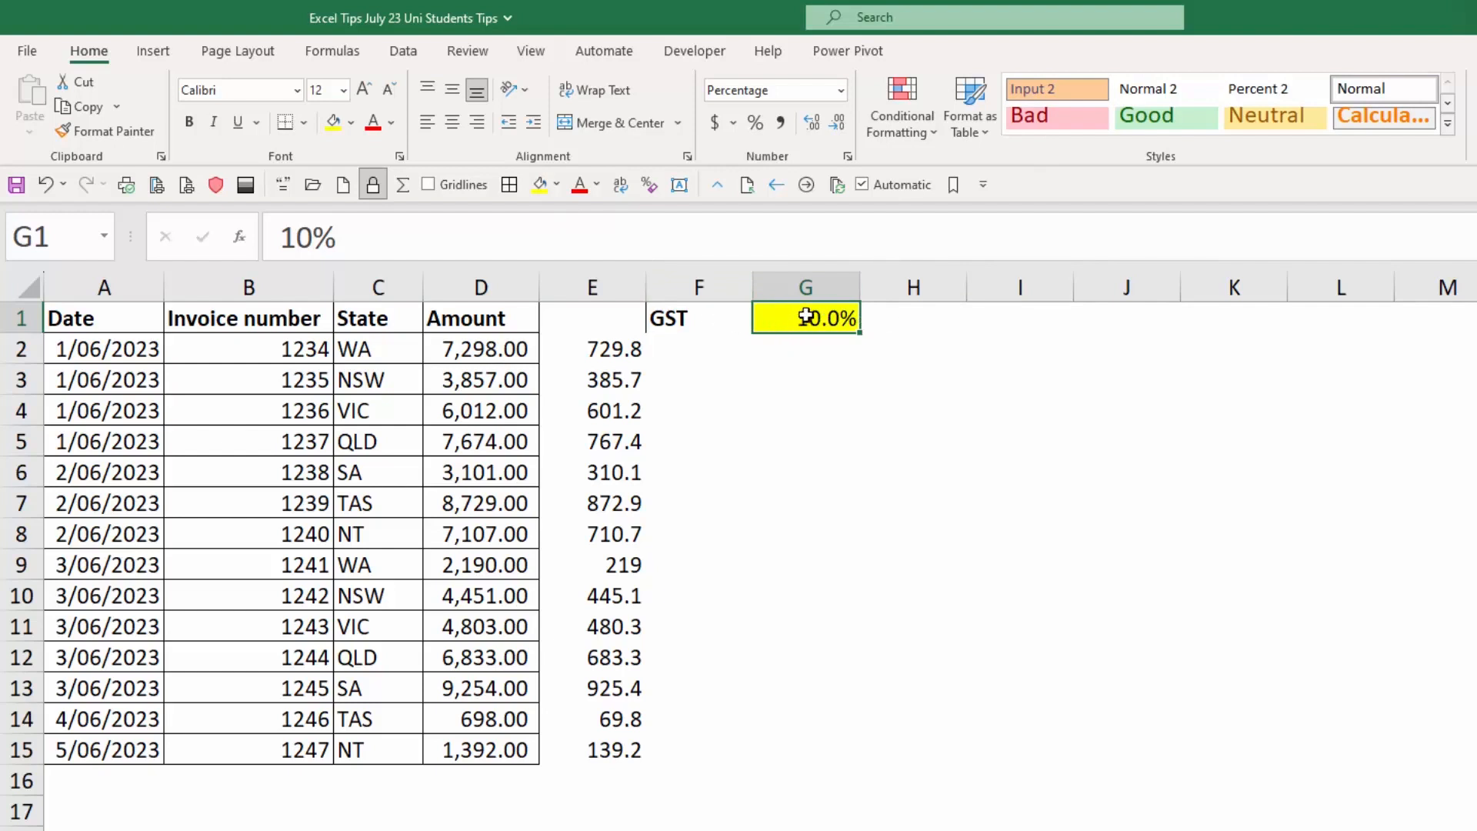
left_click(696, 317)
left_click(673, 242)
type("%")
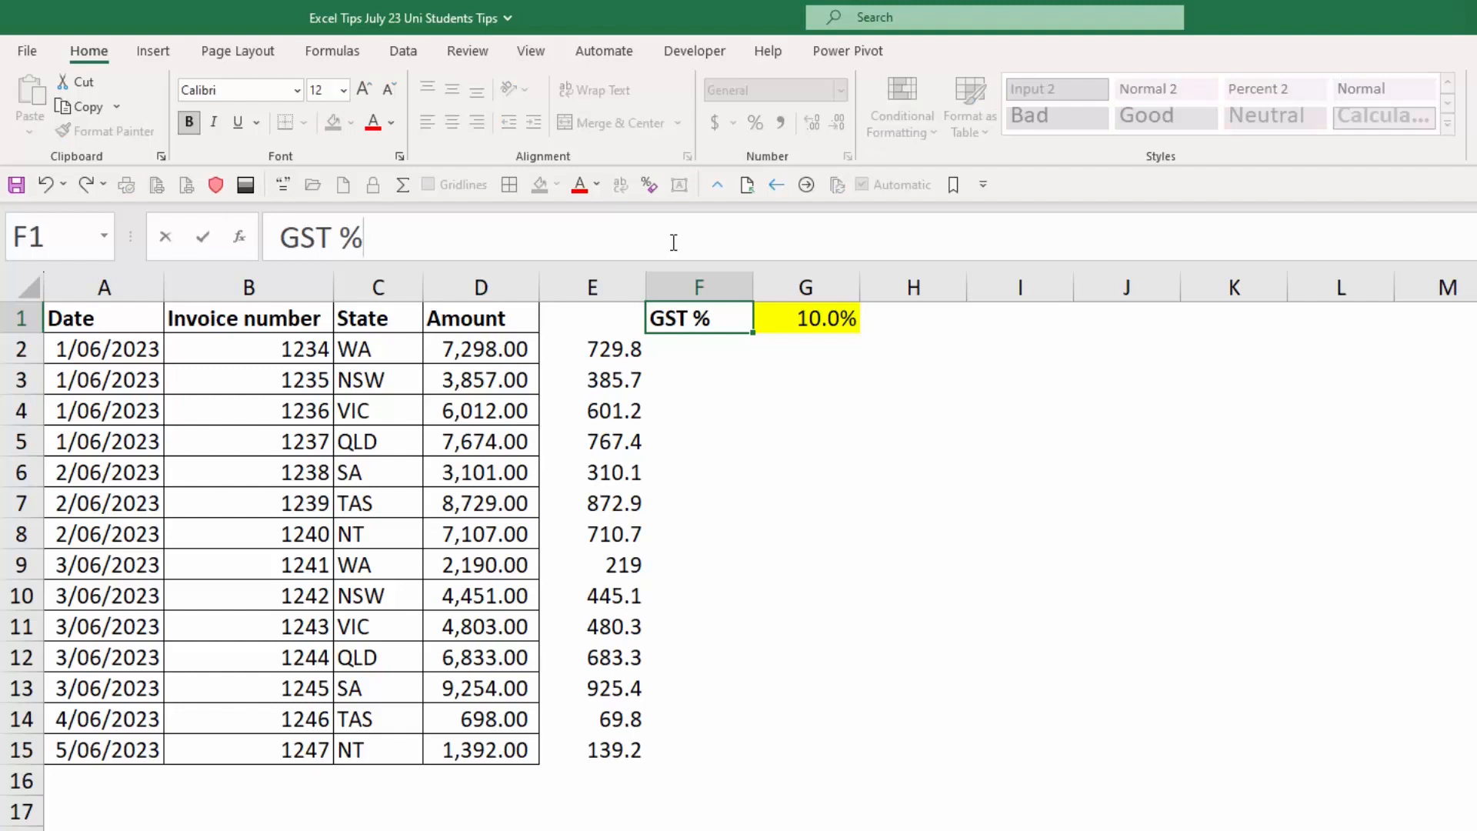
key("Return")
key("Up")
key("Right")
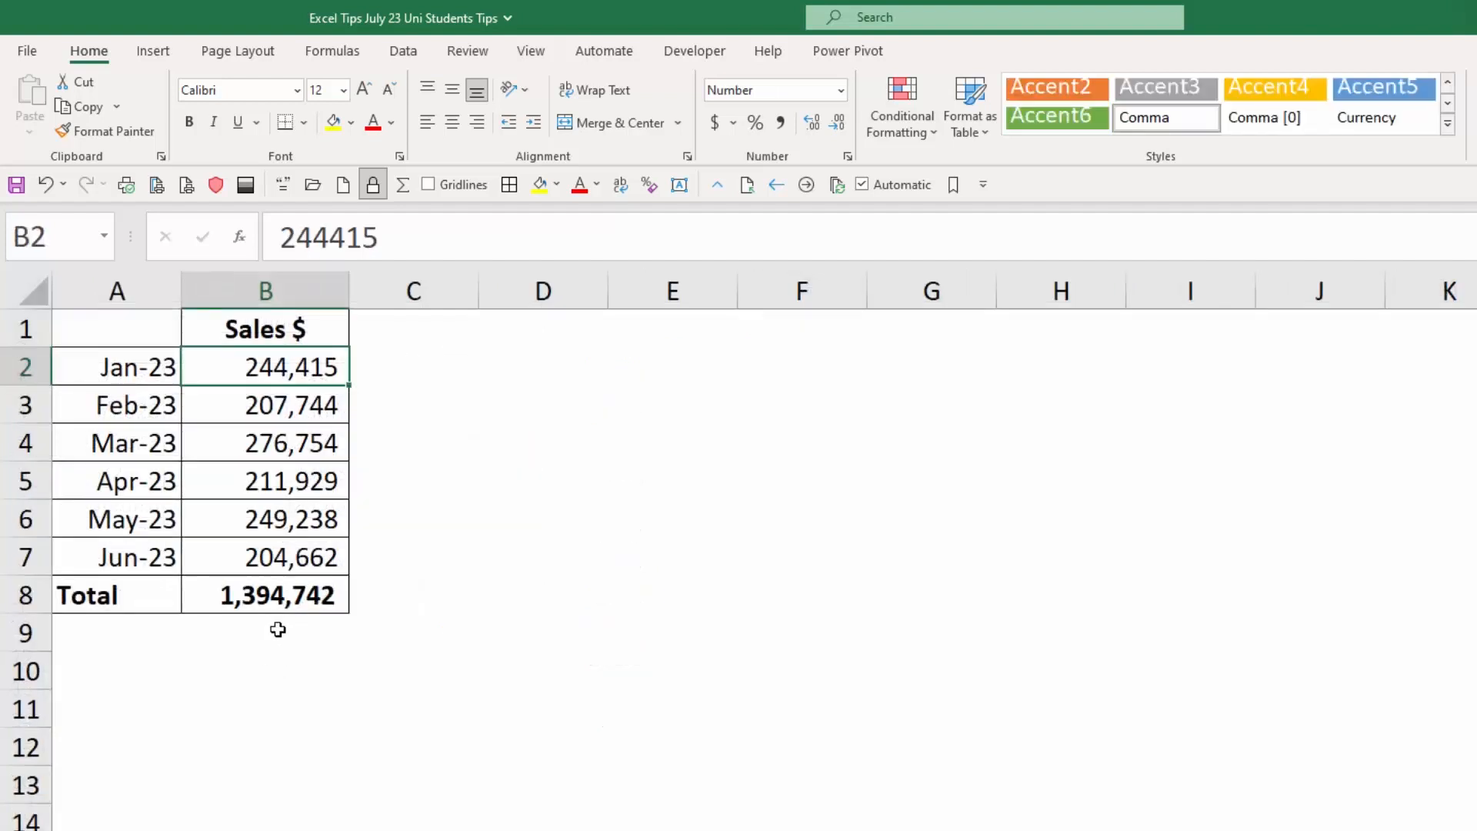
Clear the sales total in B8 and re-enter it with AutoSum as =SUM(B2:B7).
left_click(297, 593)
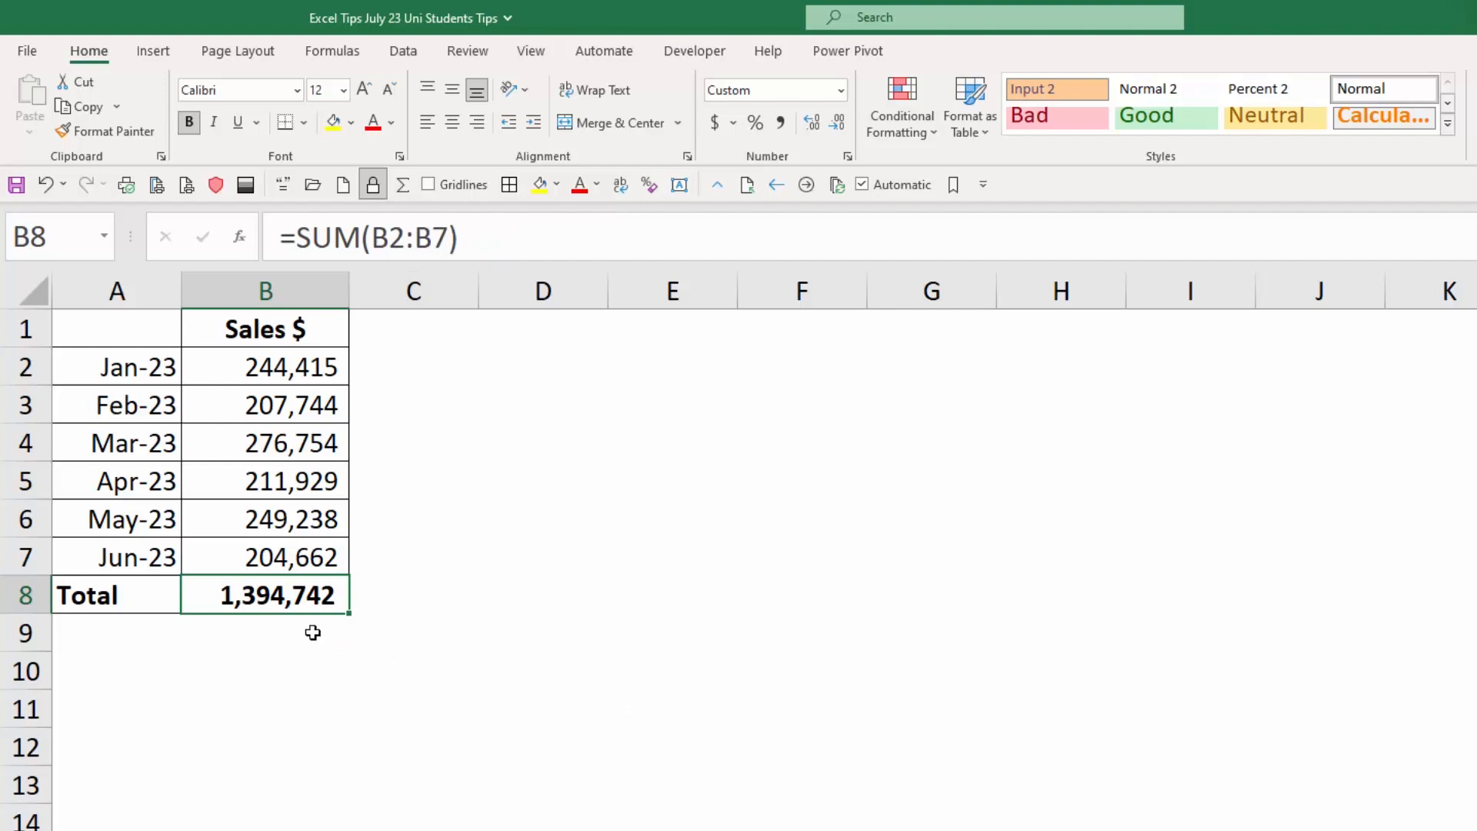
key("Delete")
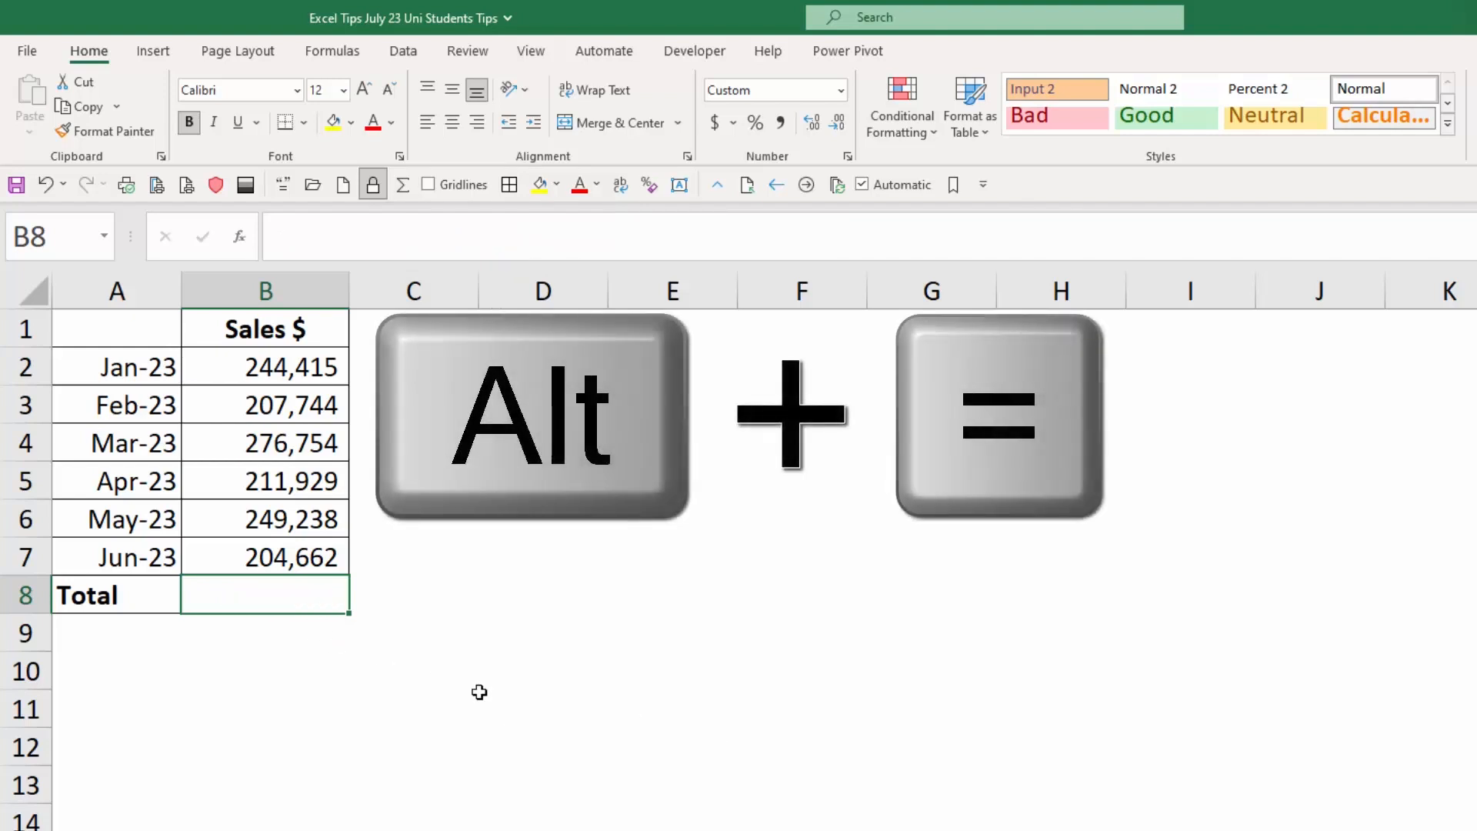
key("alt+equal")
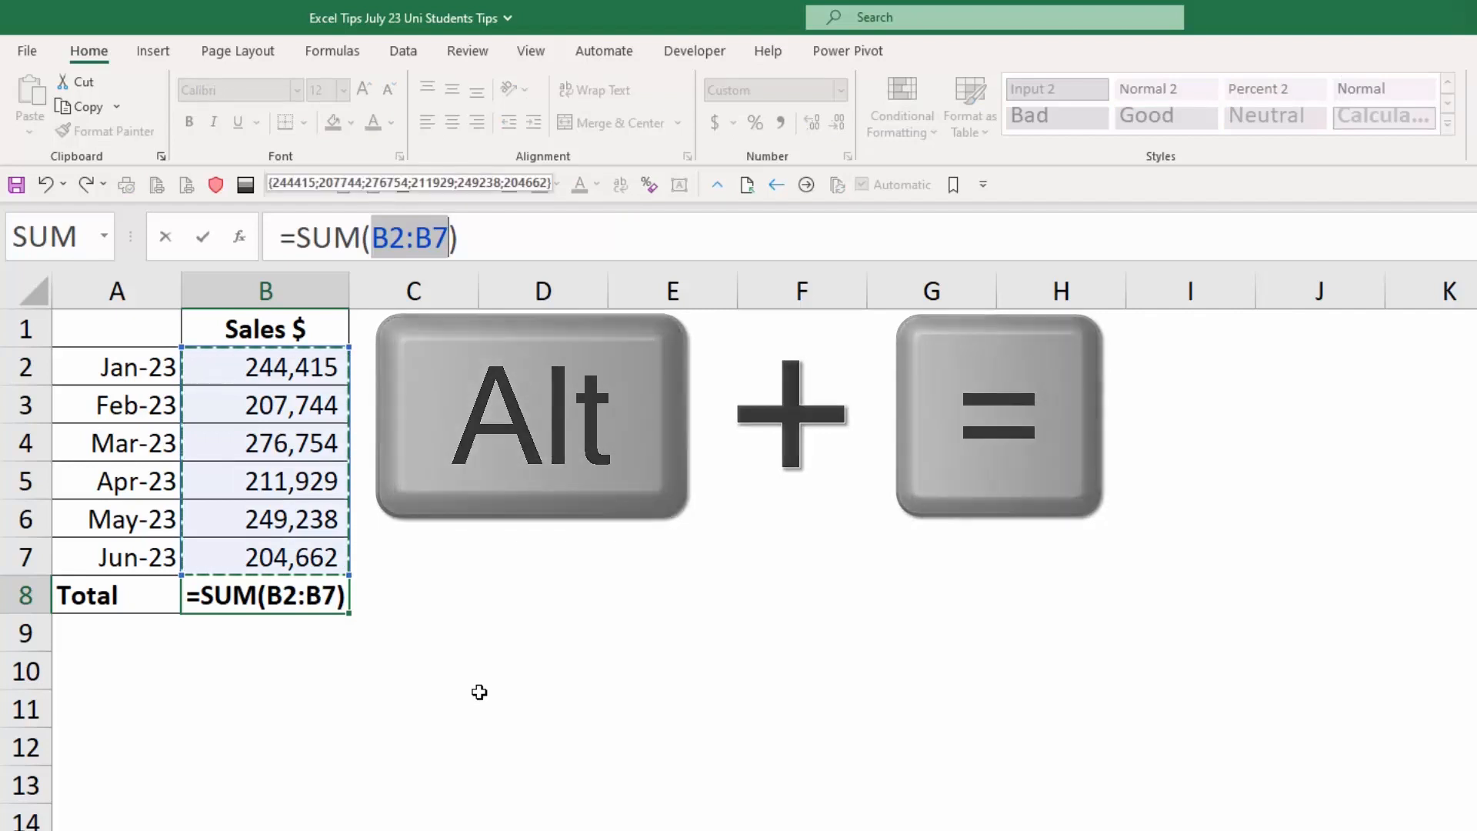
key("Return")
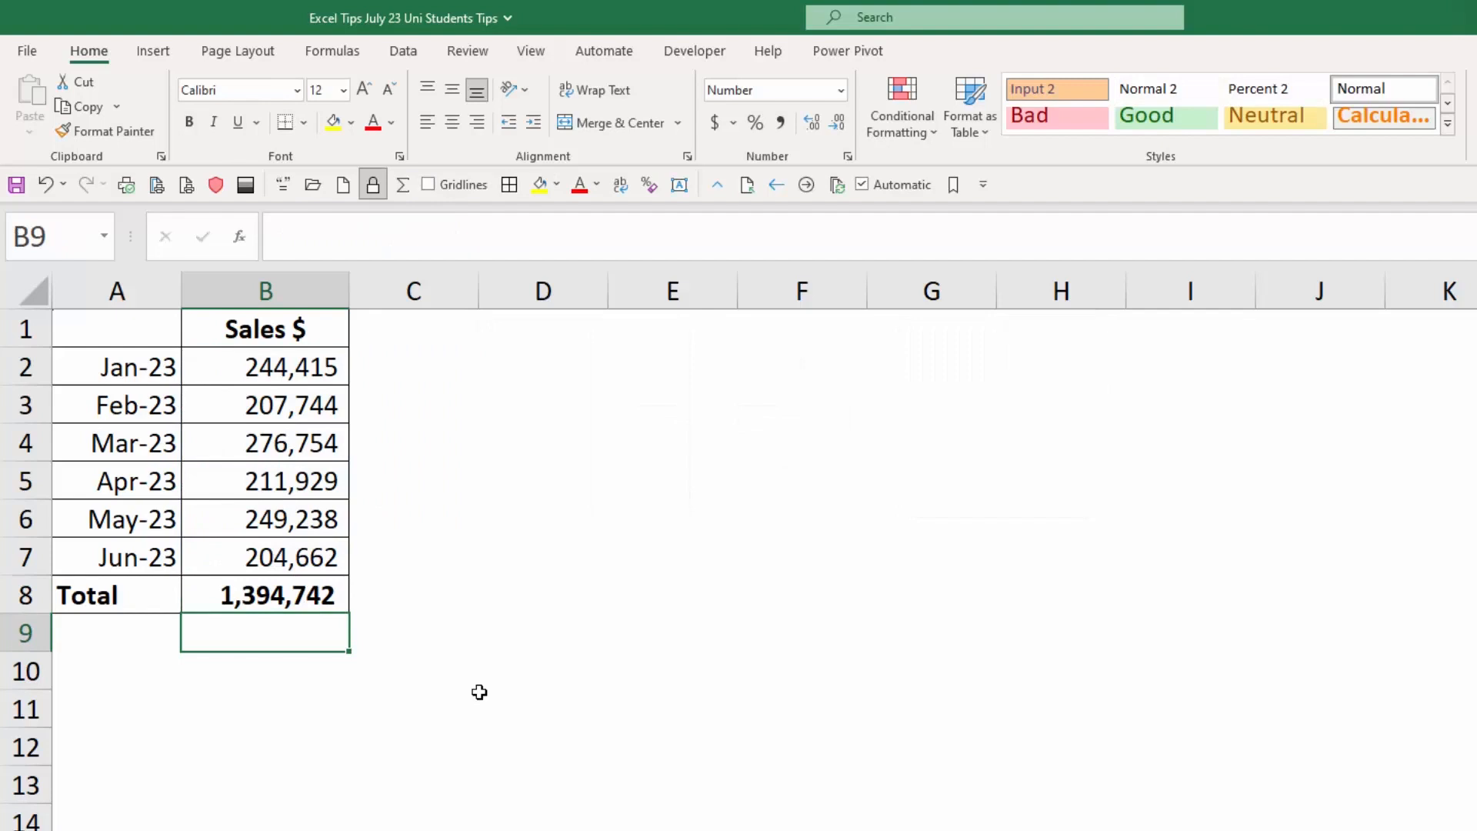
key("Up")
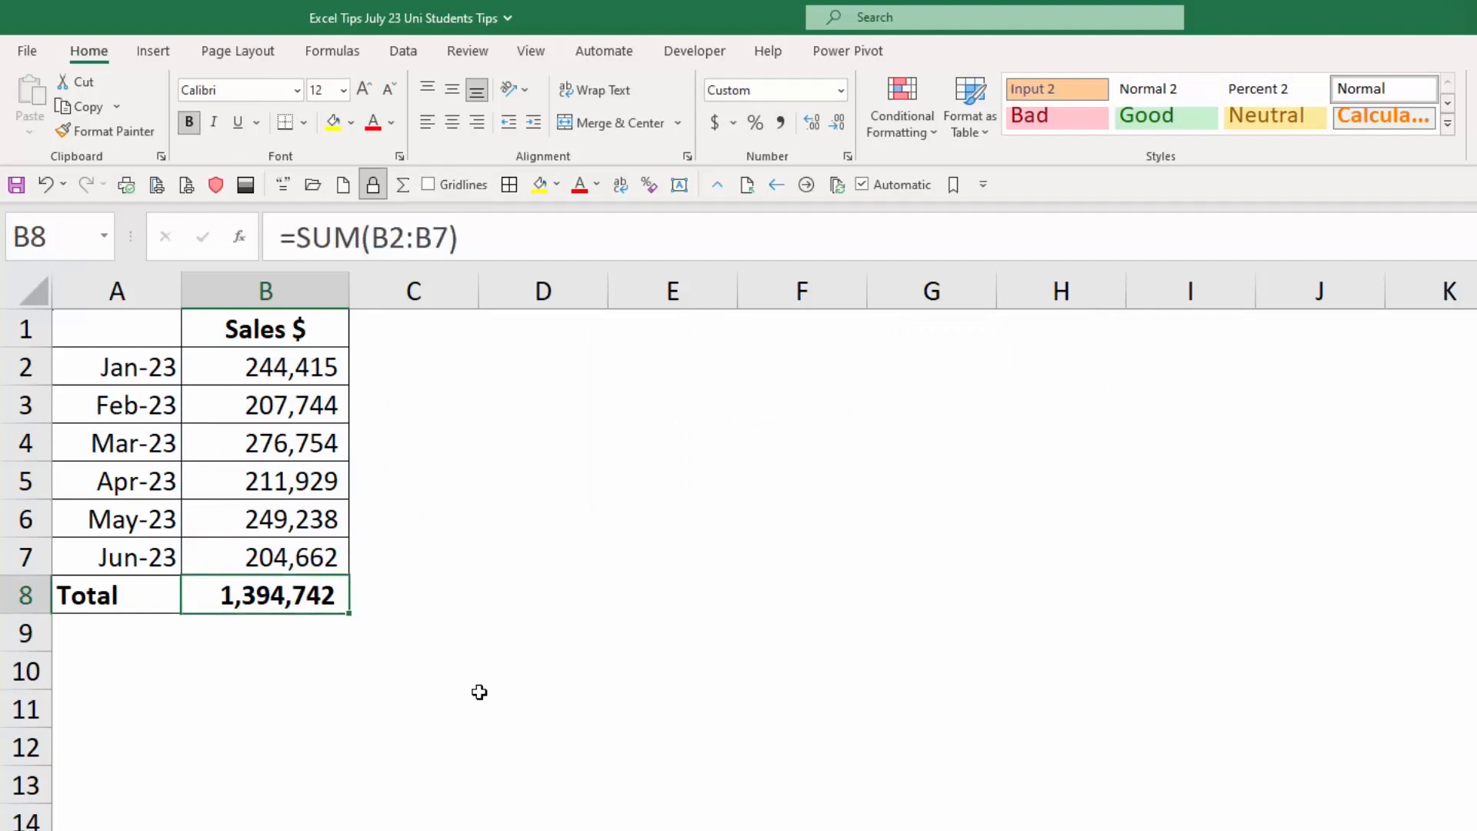
Replace the sum in B8 with the AutoSum Min function over B2:B7.
key("Delete")
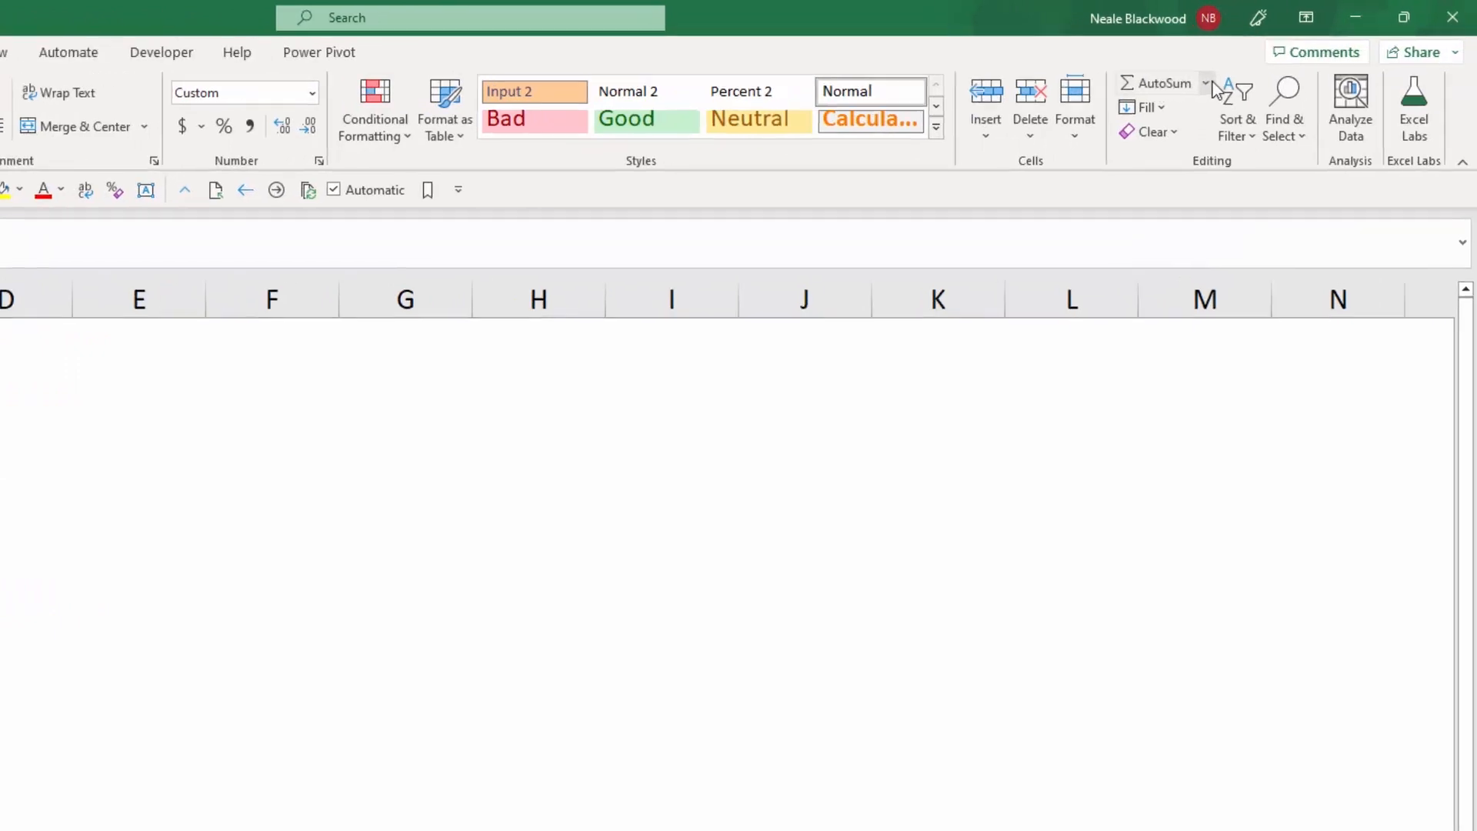
left_click(1101, 116)
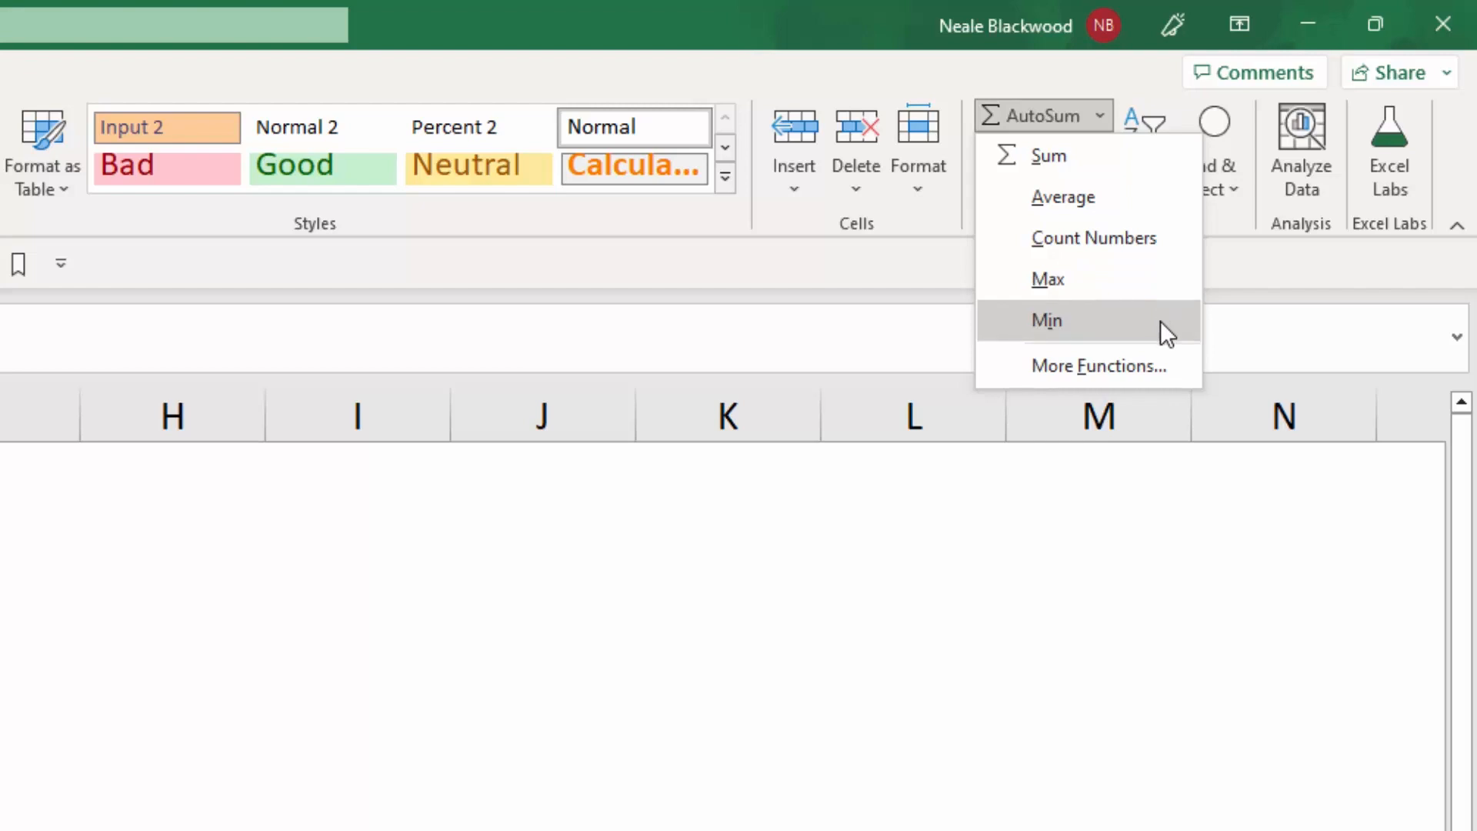
left_click(1114, 320)
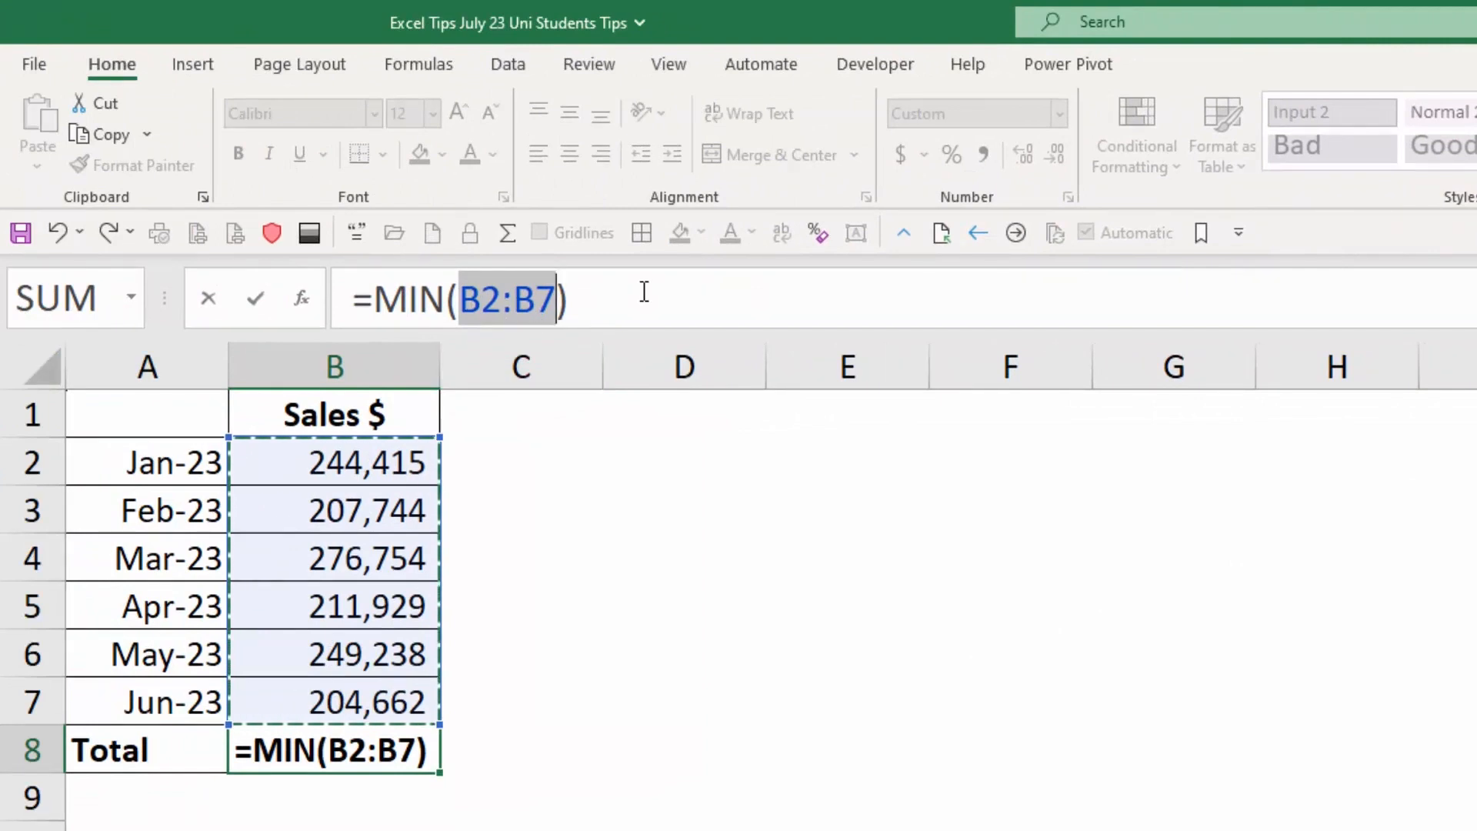
key("Return")
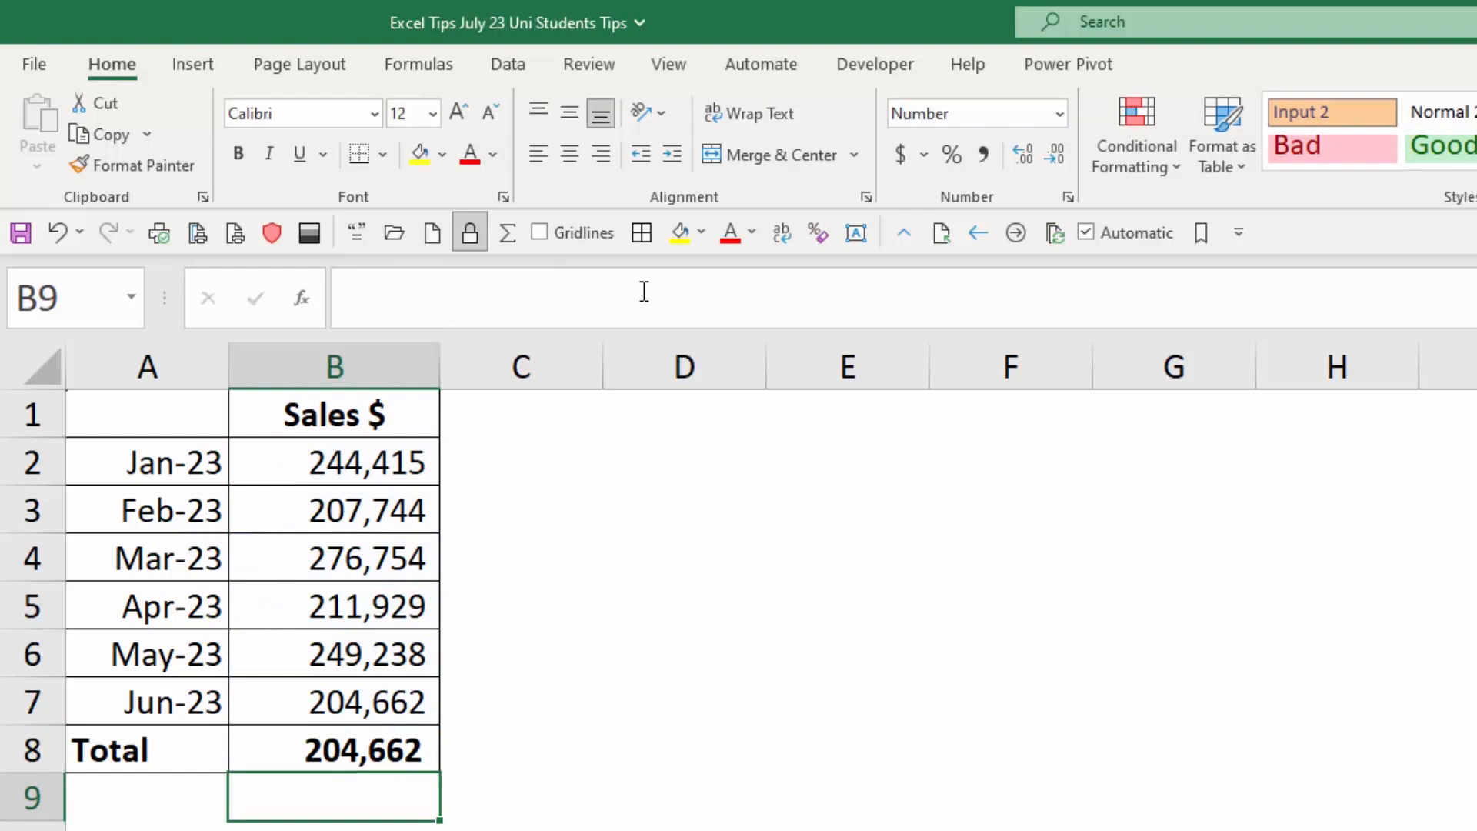
key("Up")
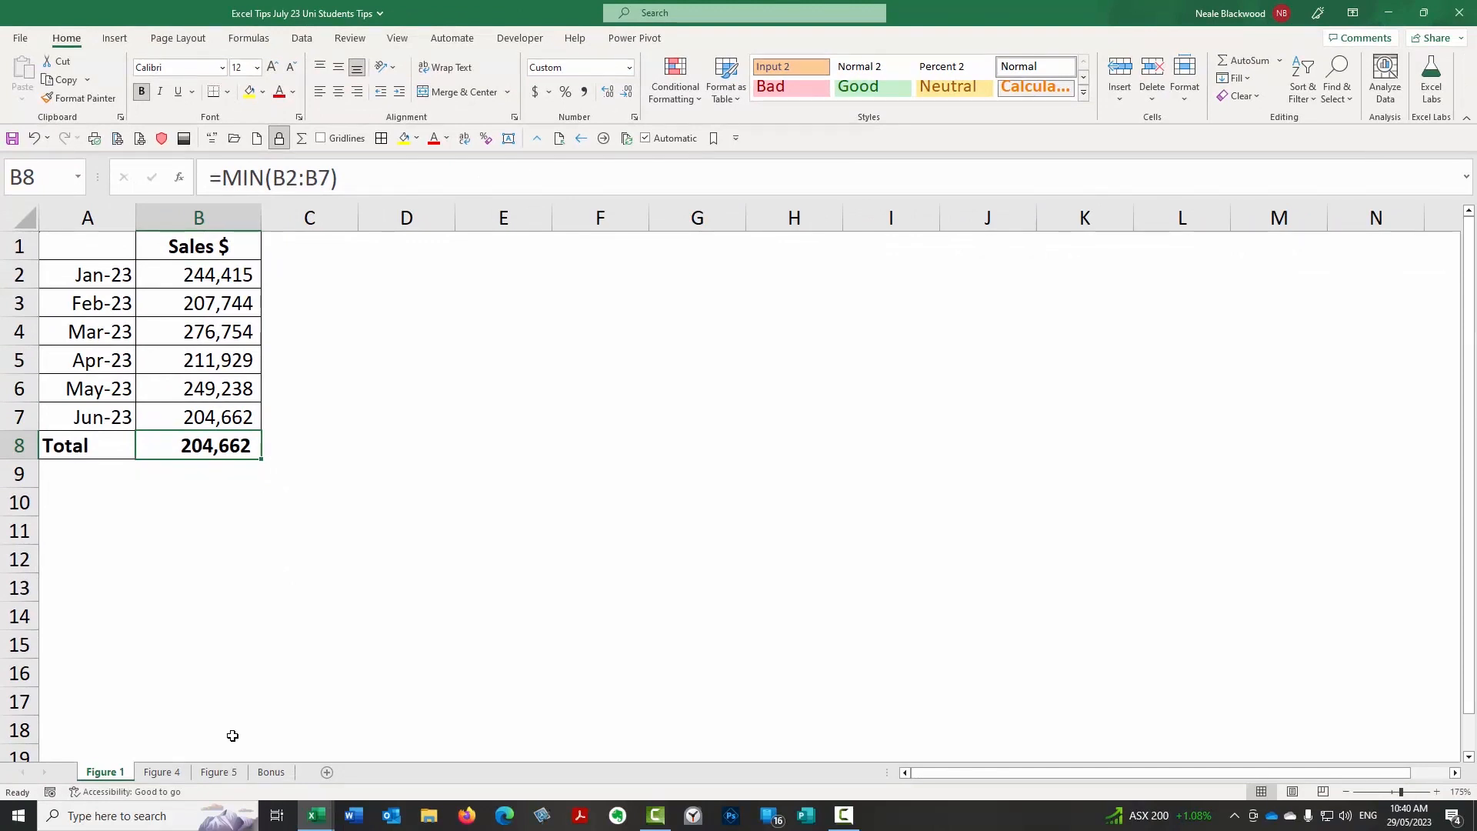
Open the Figure 4 sheet and examine the unformatted loan model in B2:C10, including its input cells and number format.
left_click(162, 772)
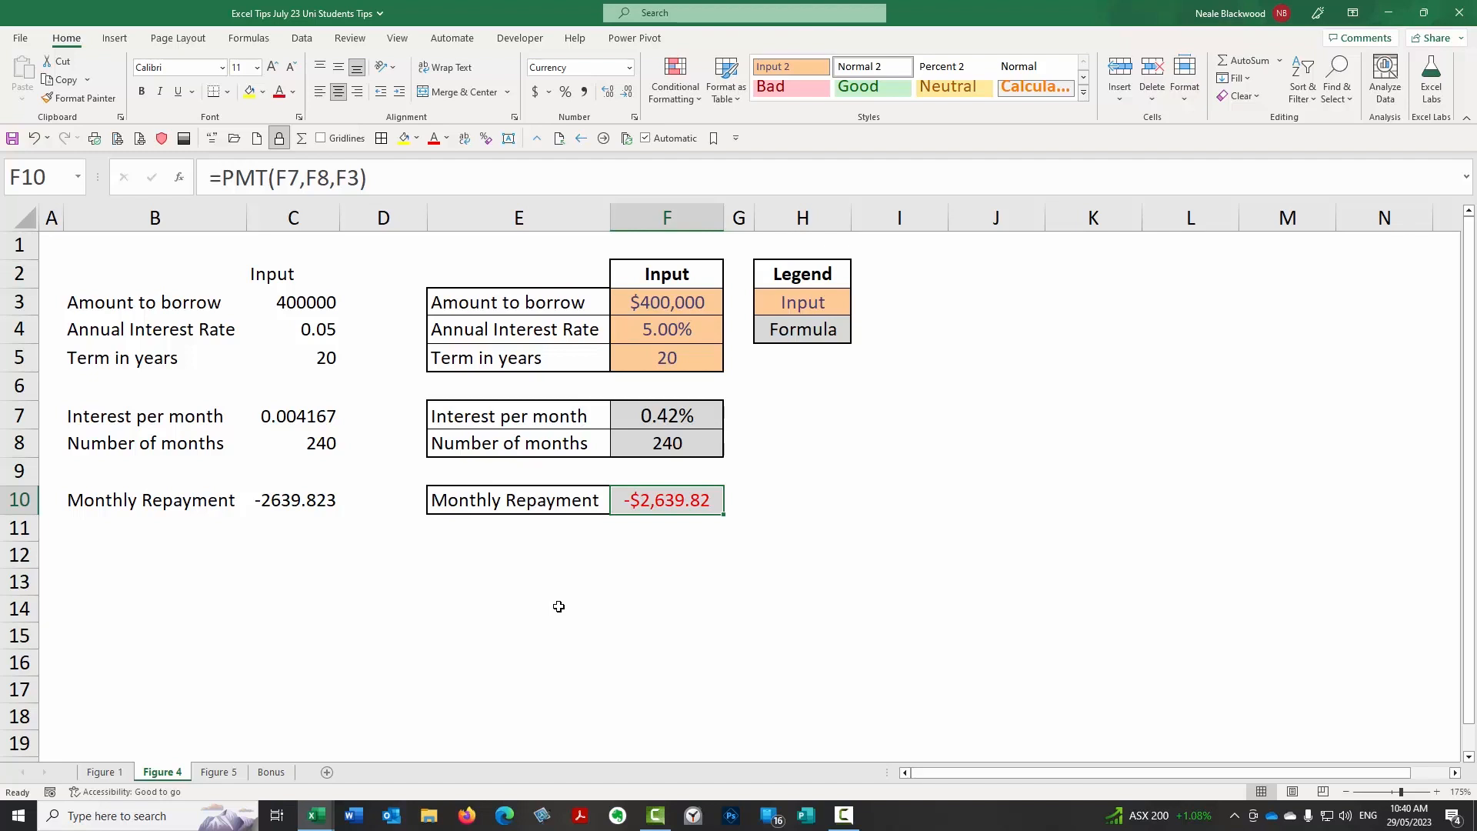
left_click_drag(207, 271, 305, 504)
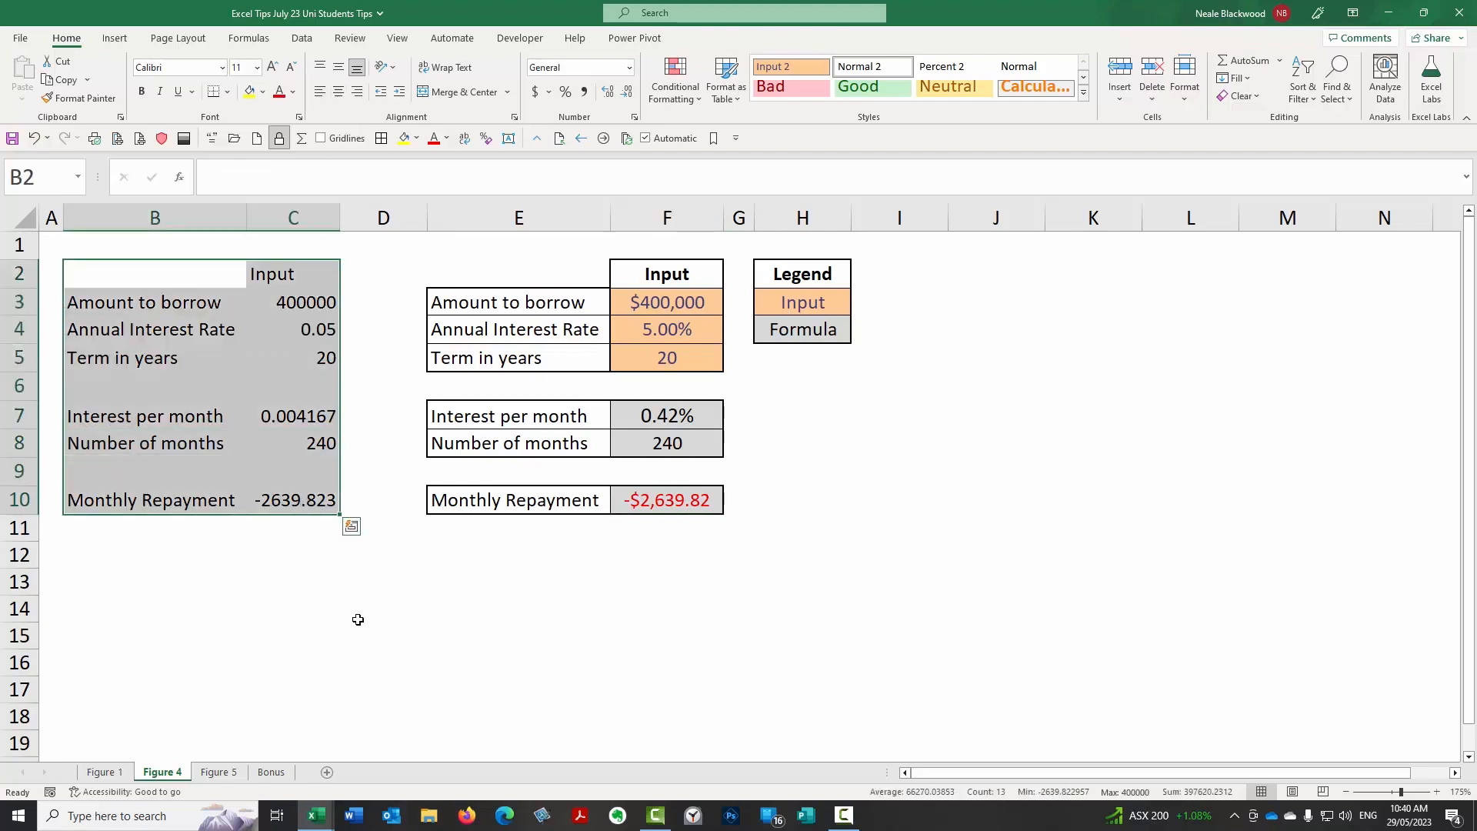
left_click(310, 305)
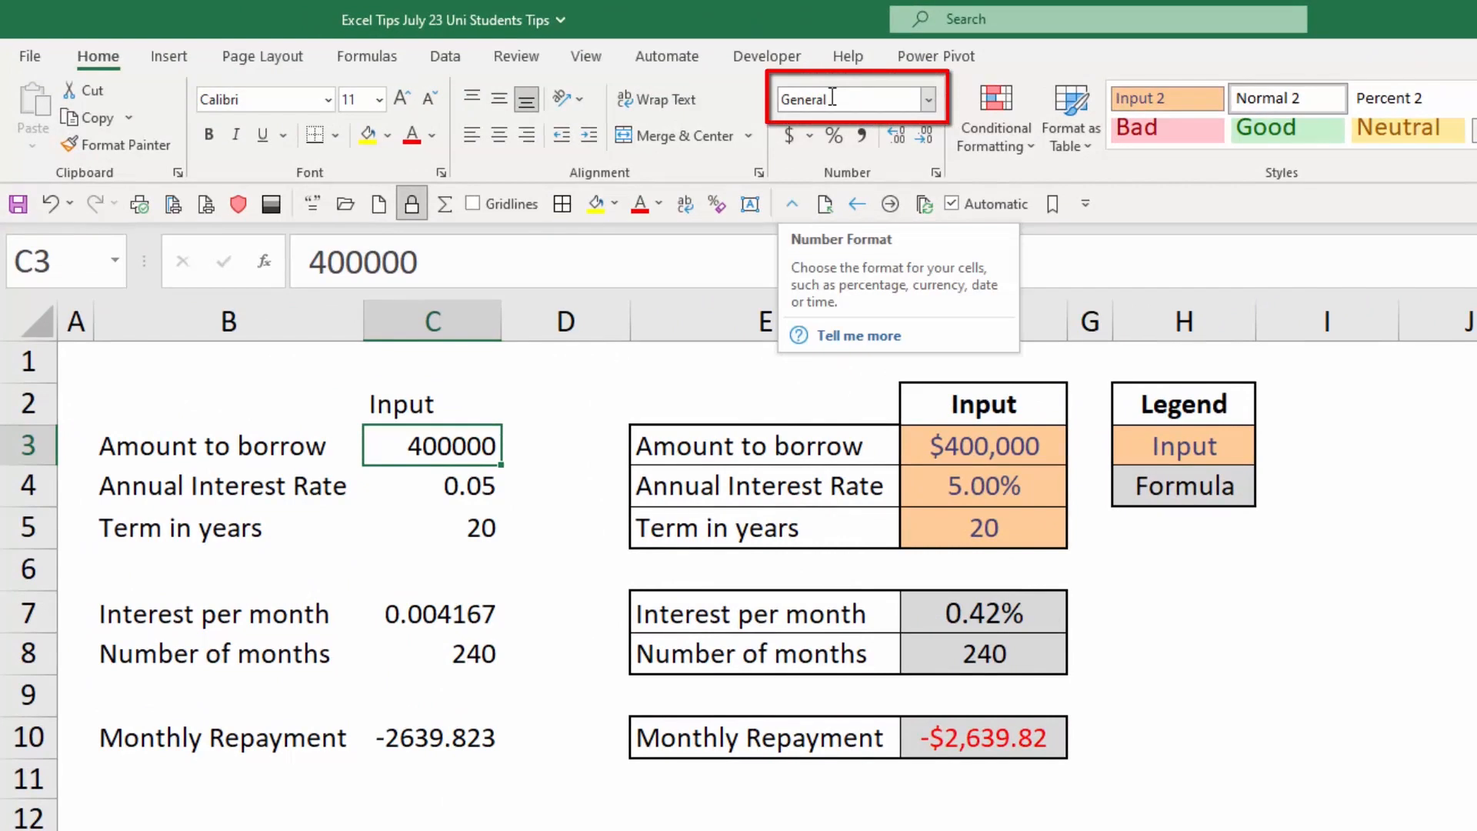
left_click(429, 394)
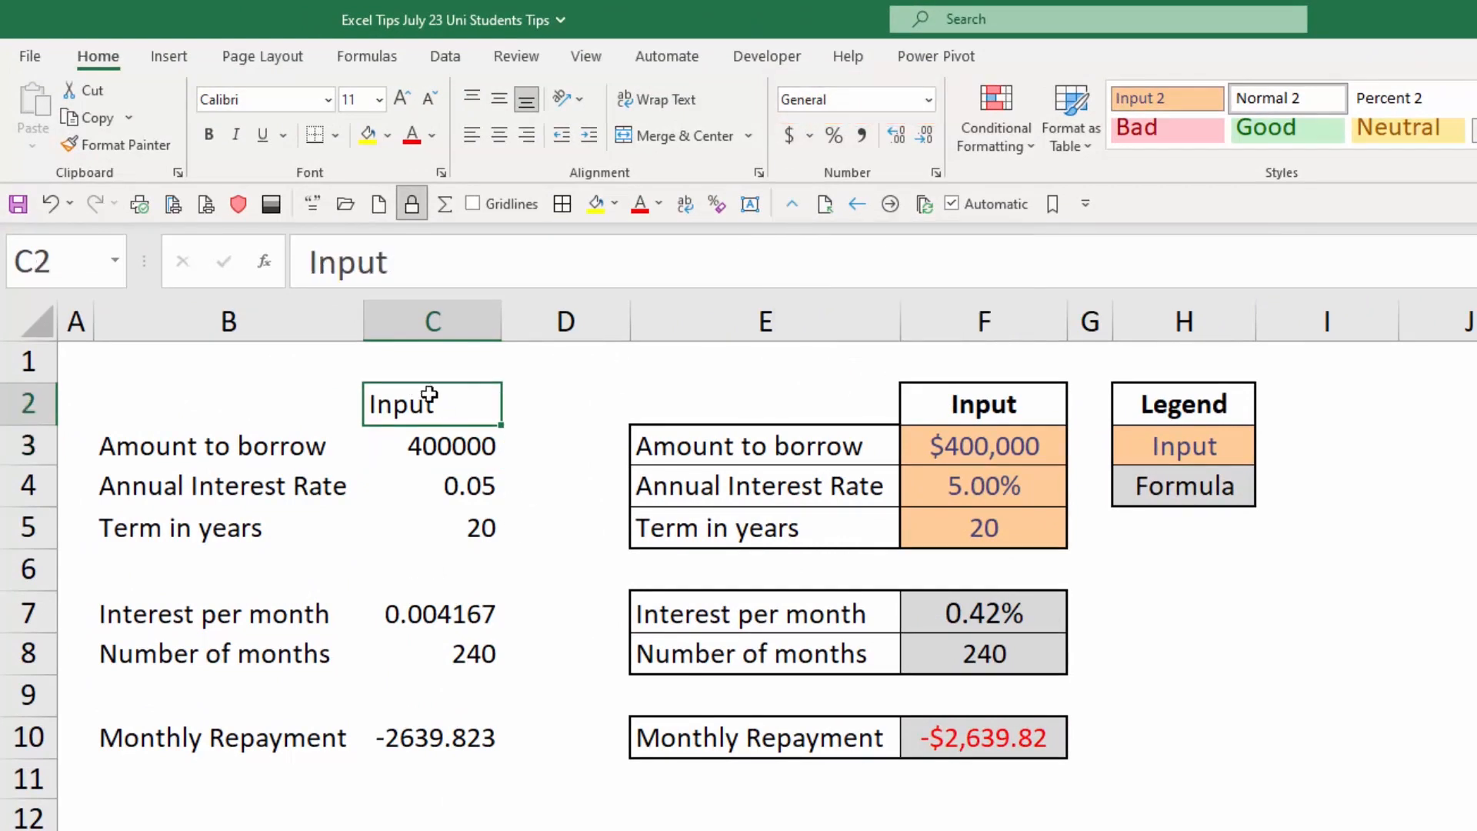
left_click(446, 486)
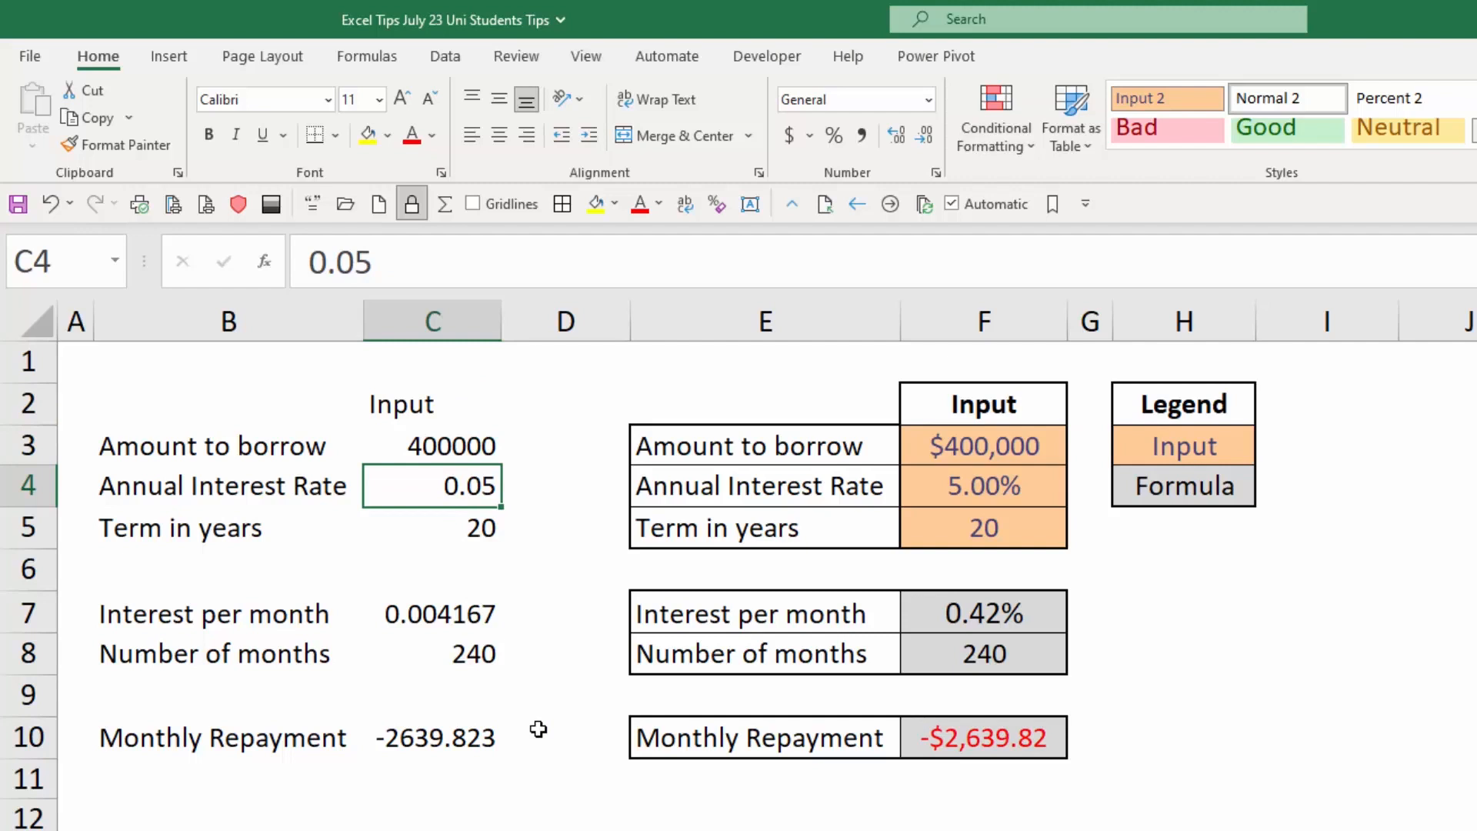
left_click(438, 445)
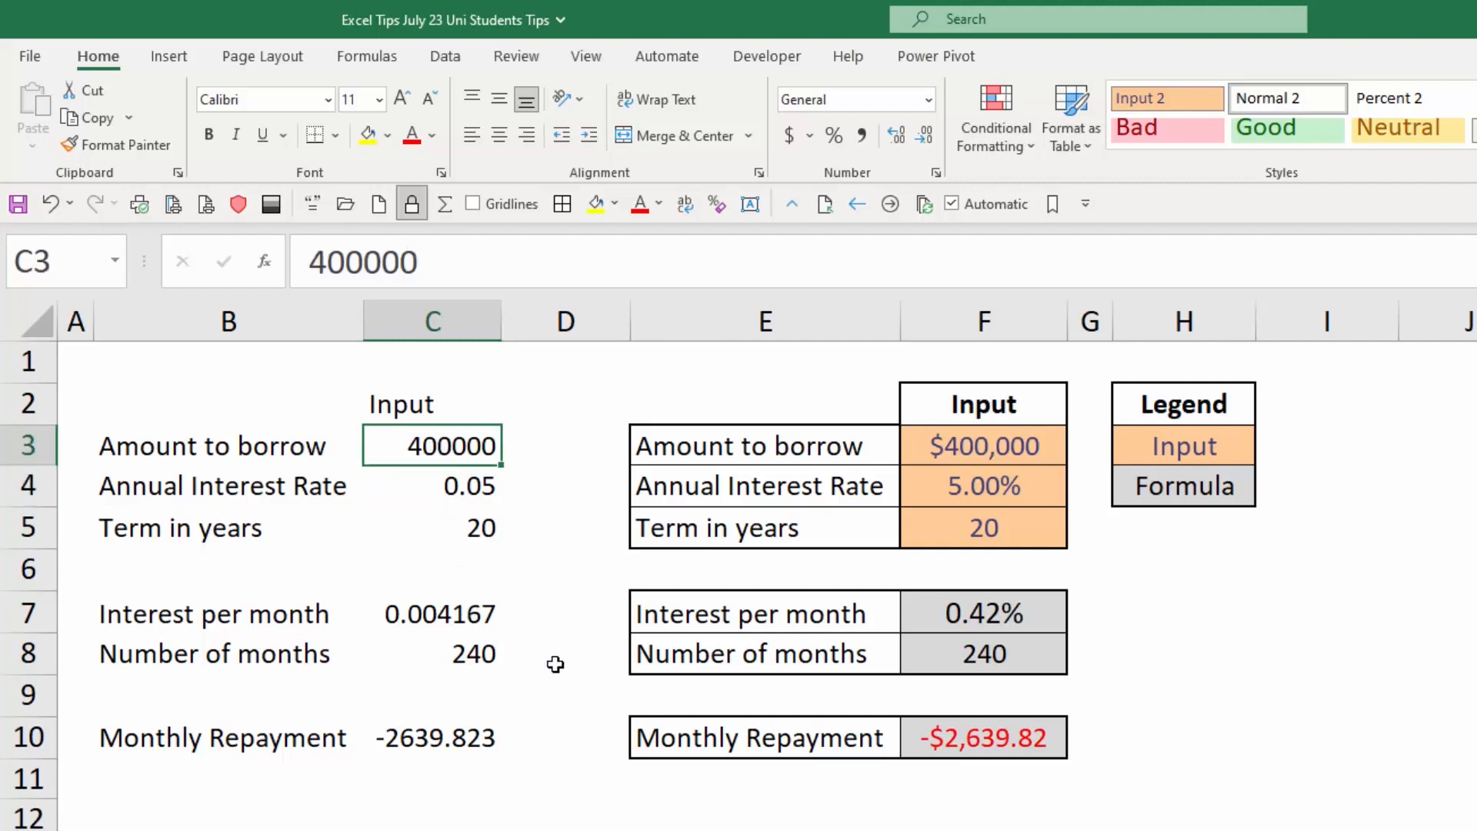
left_click(204, 364)
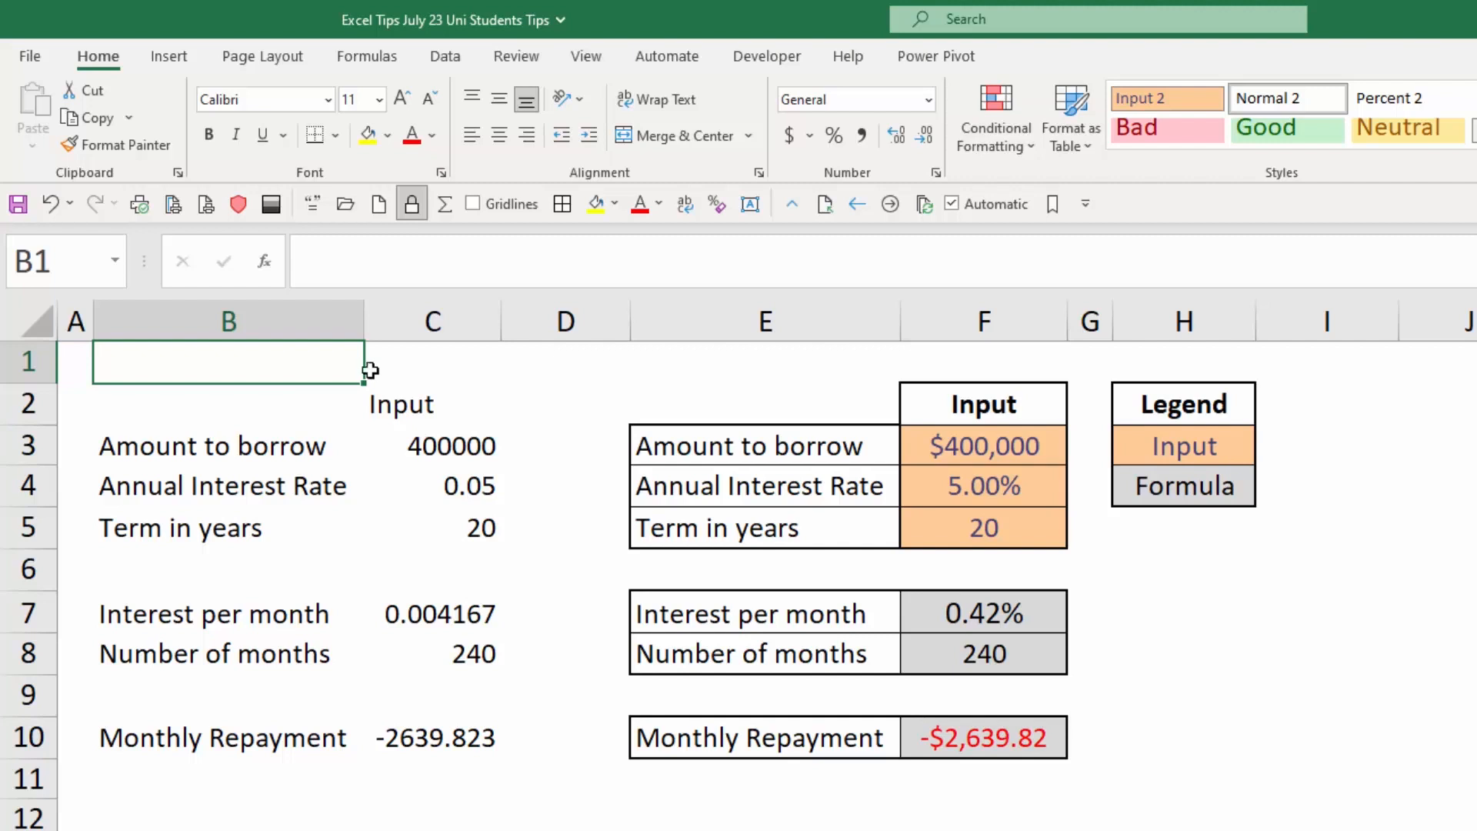
Examine the formatted loan model in columns E and F, comparing its input and formula cells with the colour legend in H2:H4.
left_click_drag(821, 313, 944, 316)
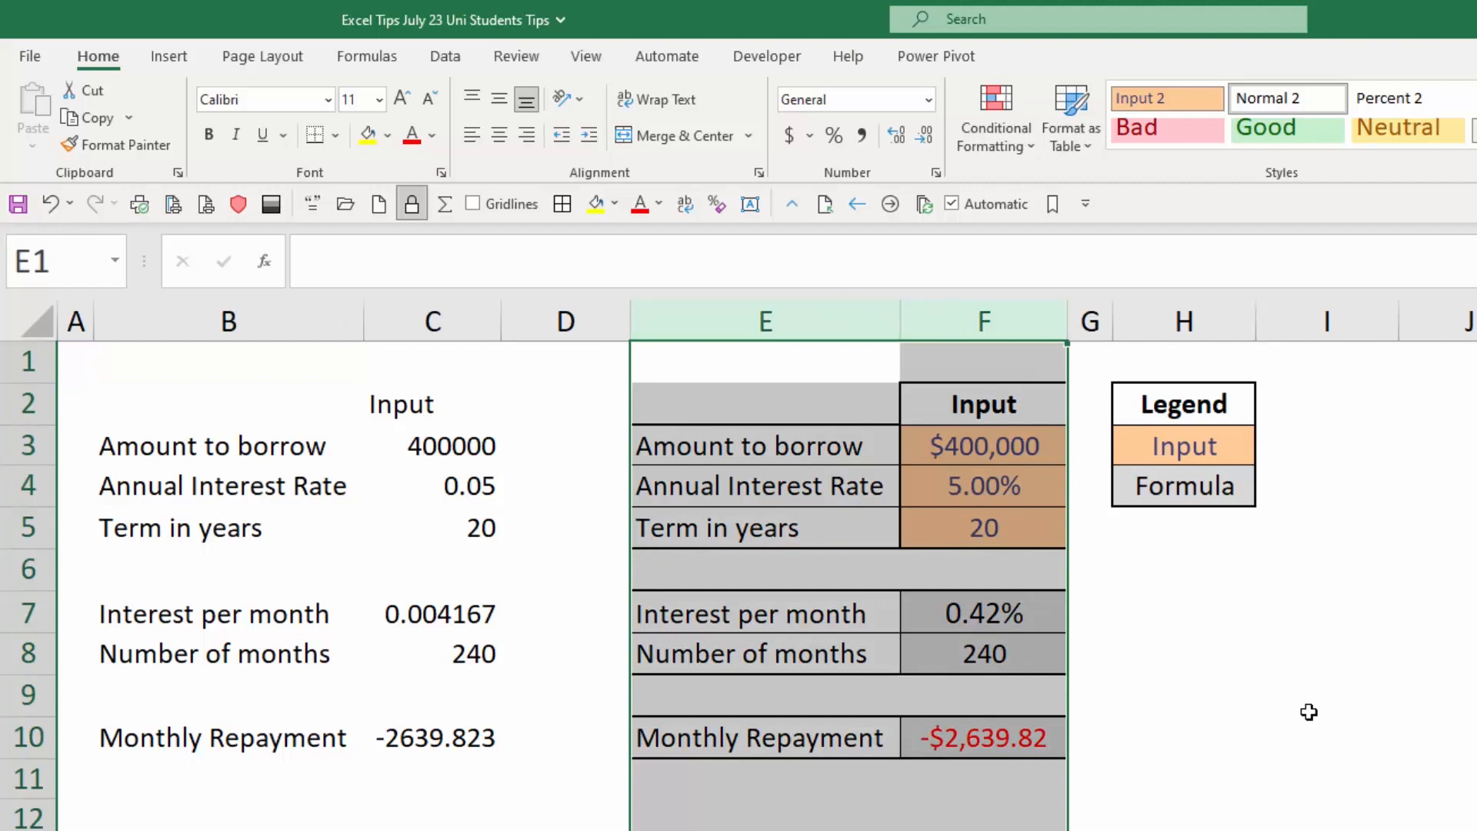
left_click(990, 445)
left_click_drag(997, 529, 1038, 532)
left_click_drag(1017, 453, 1023, 527)
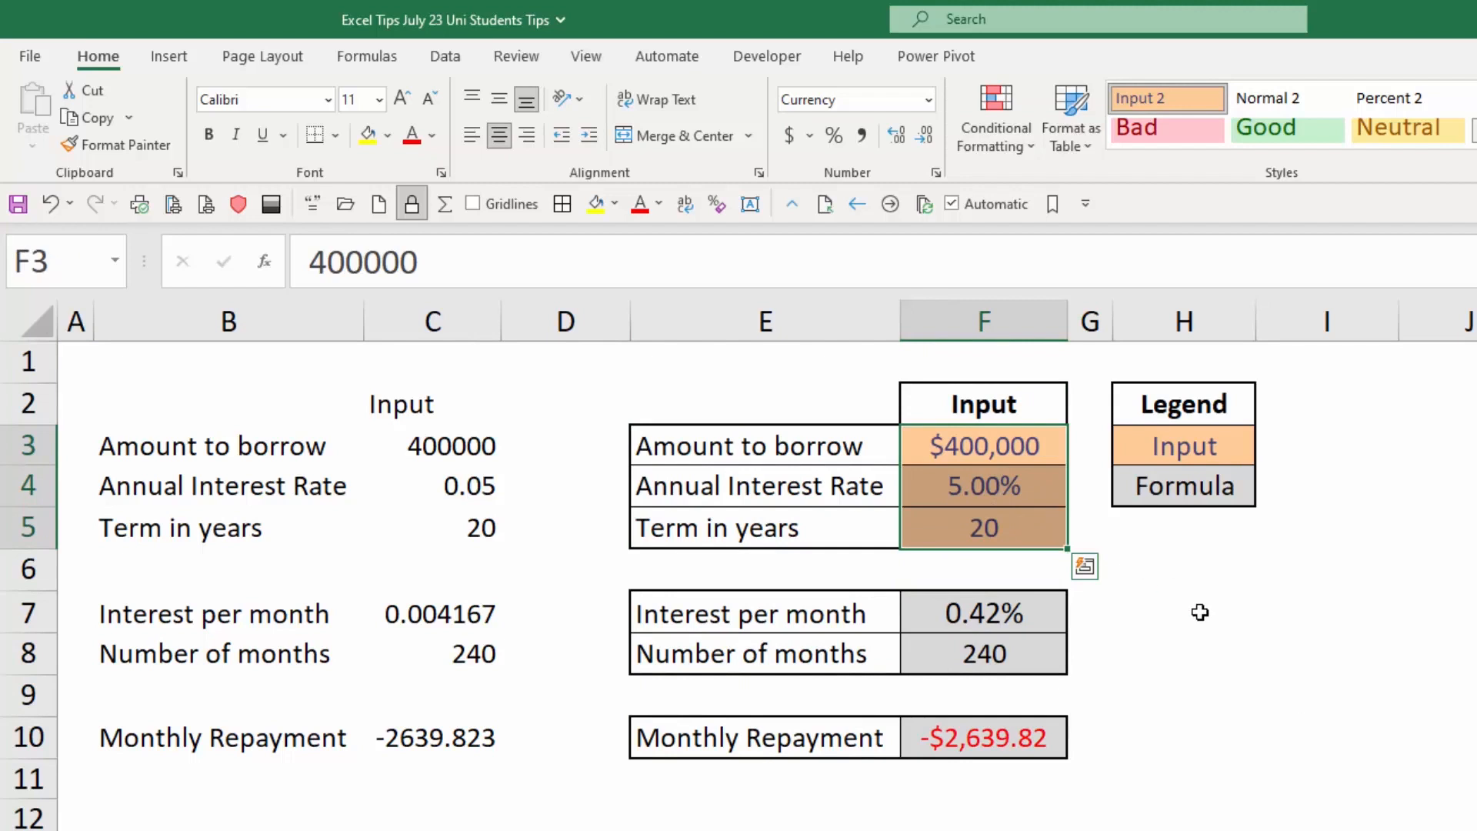
left_click(1033, 445)
left_click_drag(1195, 394, 1184, 491)
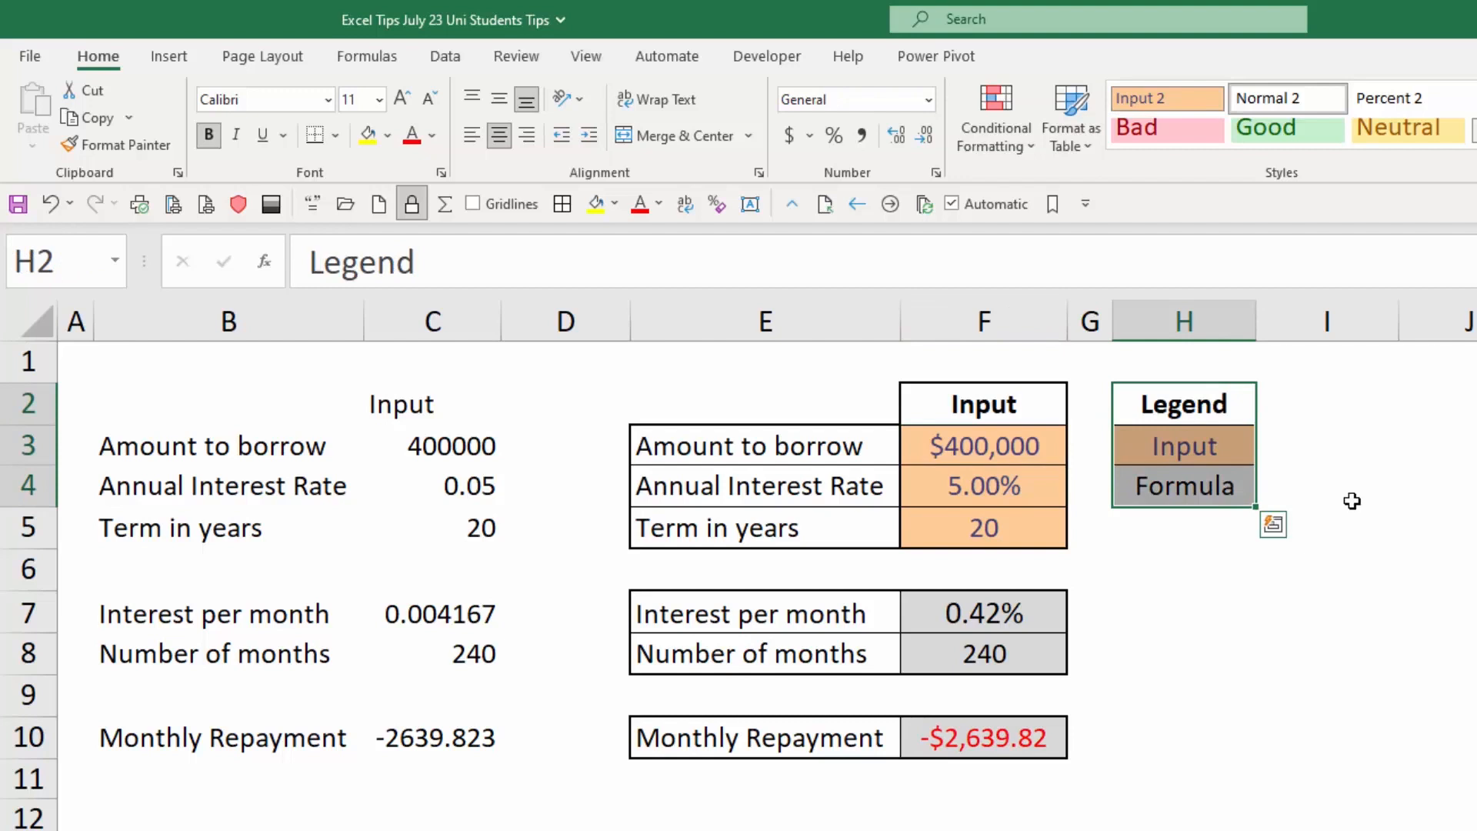
left_click_drag(992, 448, 997, 529)
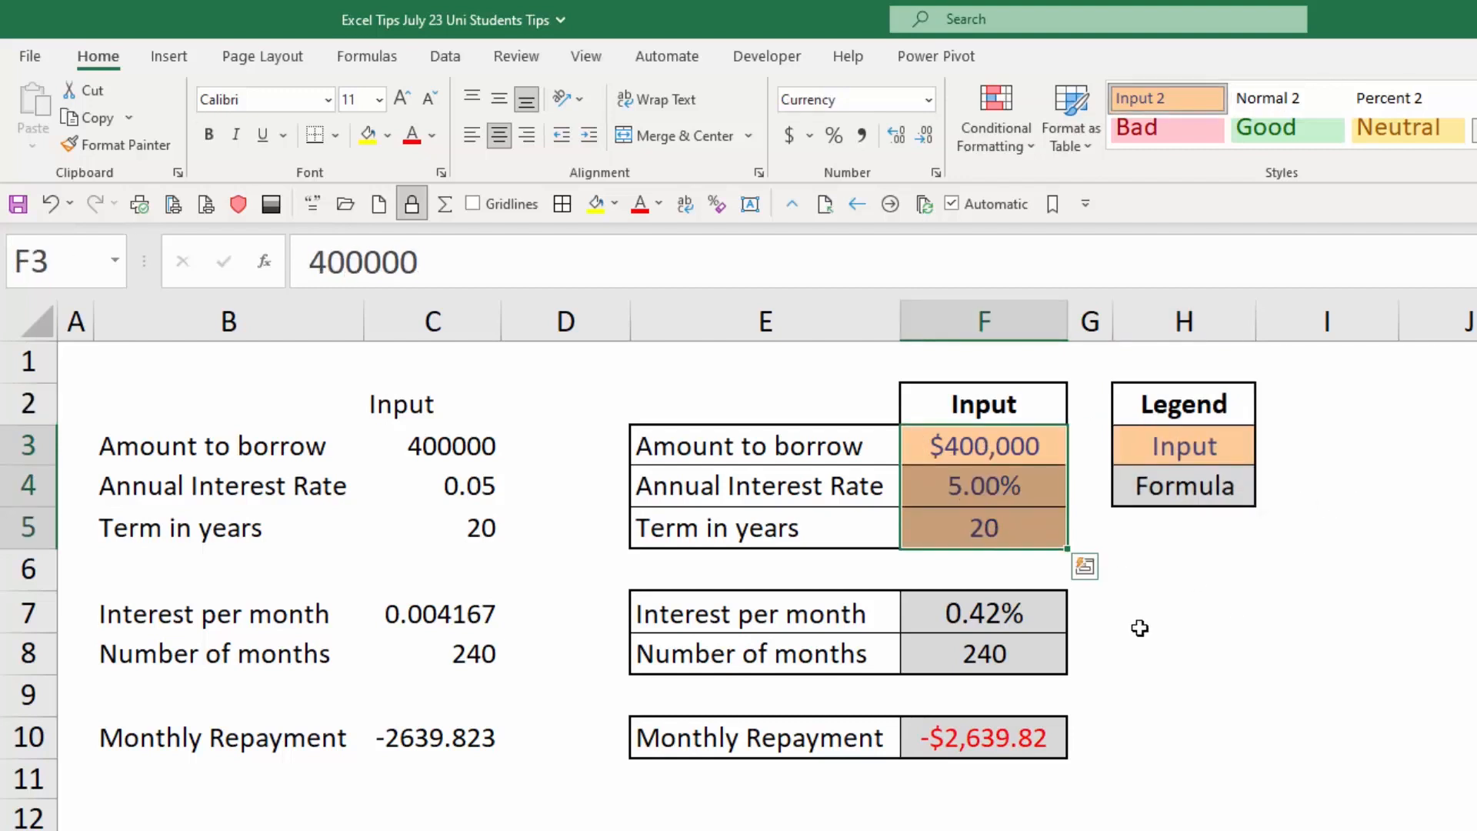
left_click_drag(1038, 613, 1042, 654)
left_click(1027, 728)
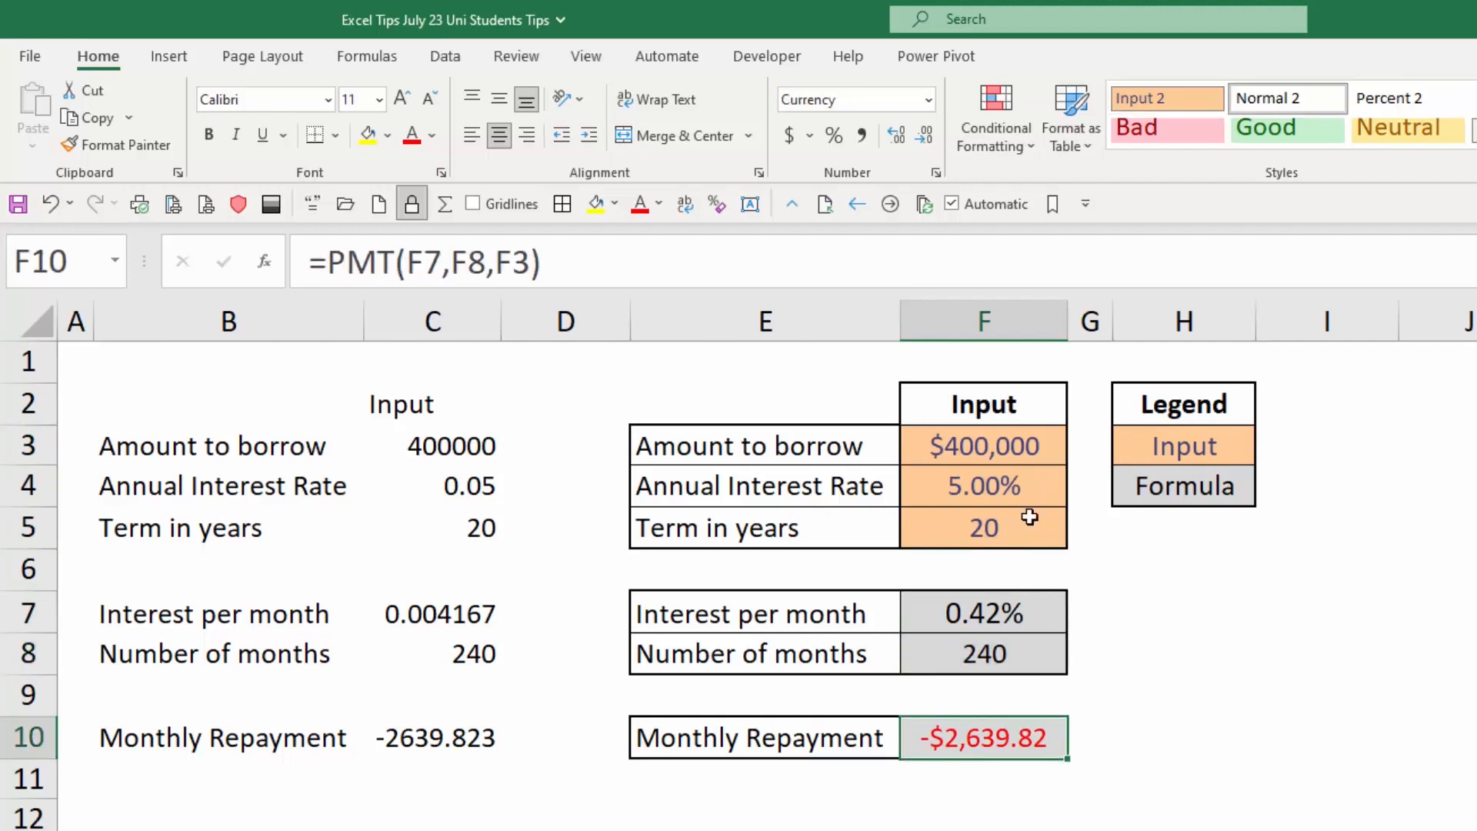
left_click_drag(1025, 438, 1034, 531)
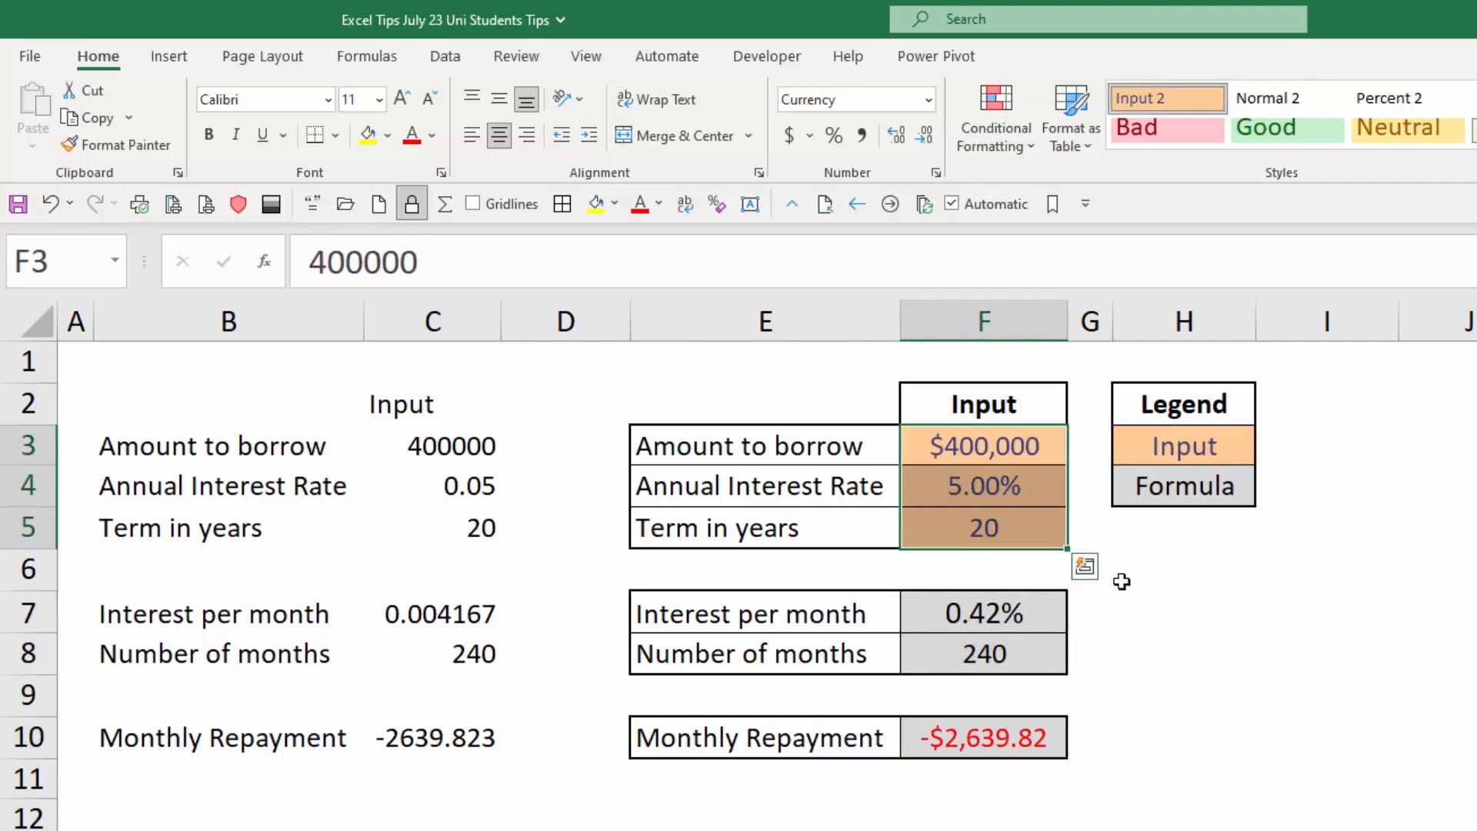
Inspect the formulas in F7, F8 and the PMT formula in F10, along with the loan input cells they depend on.
left_click(1046, 613)
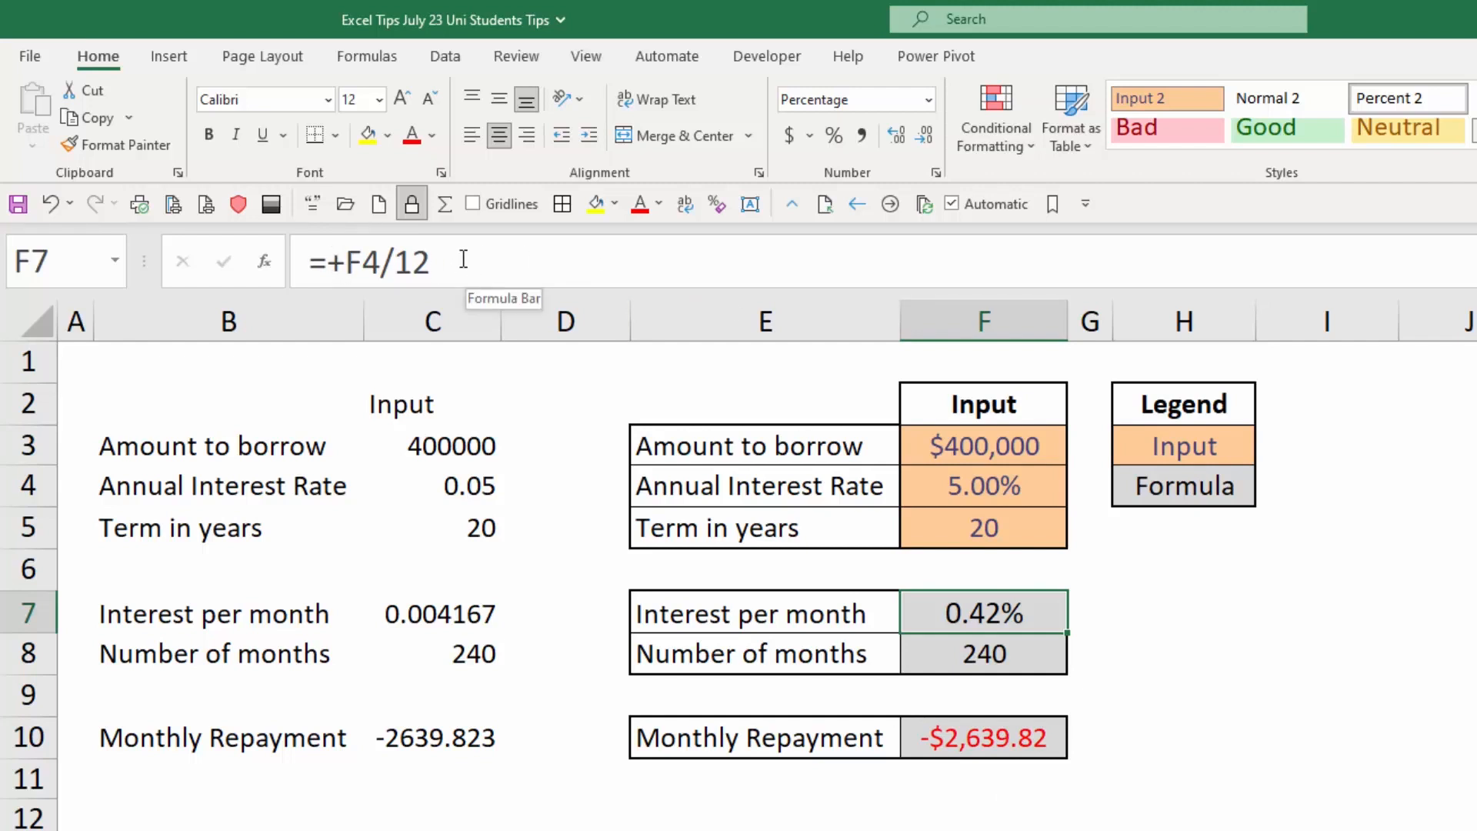
left_click(1006, 655)
left_click(577, 277)
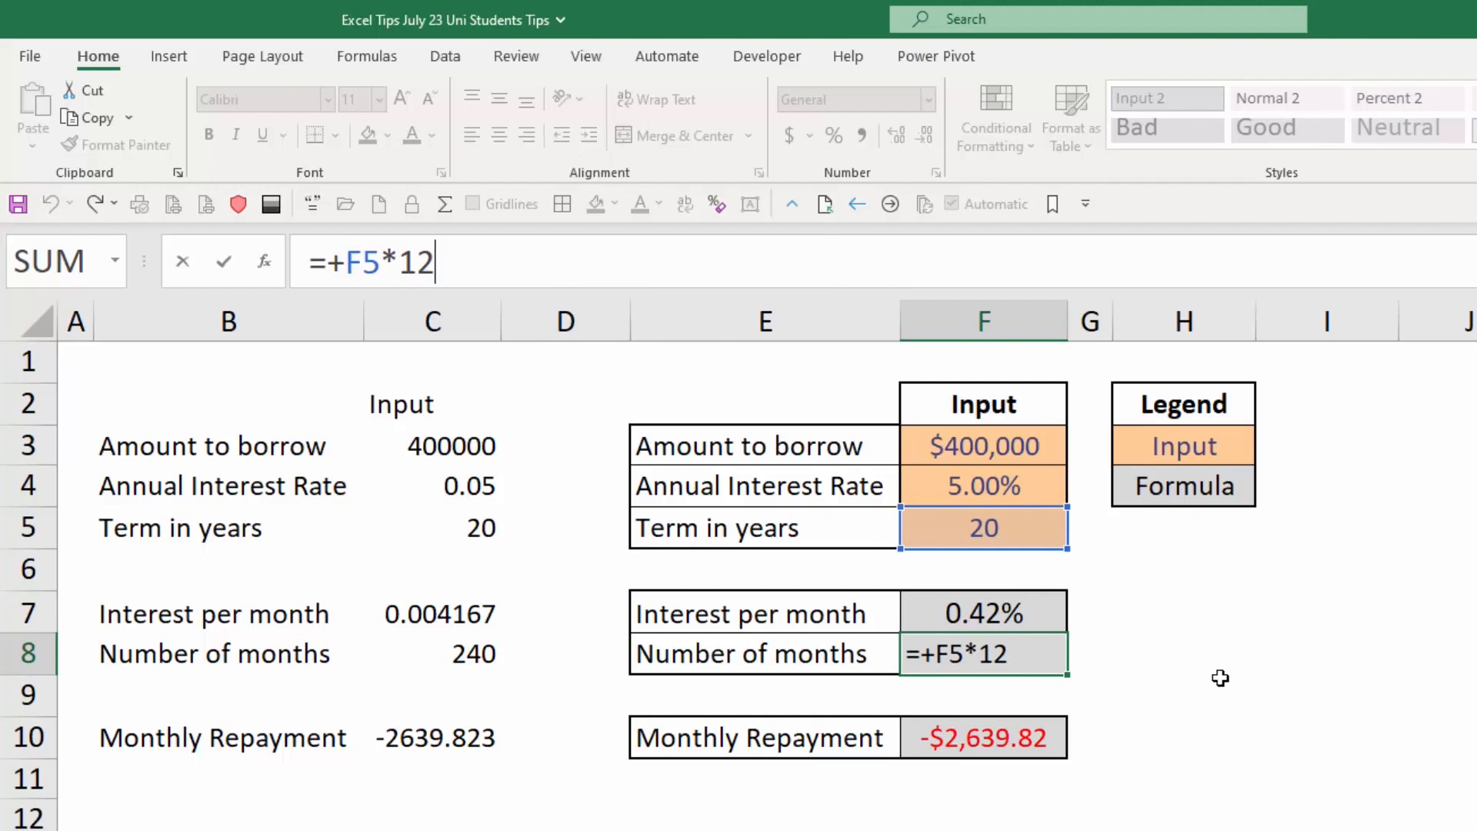
left_click(970, 736)
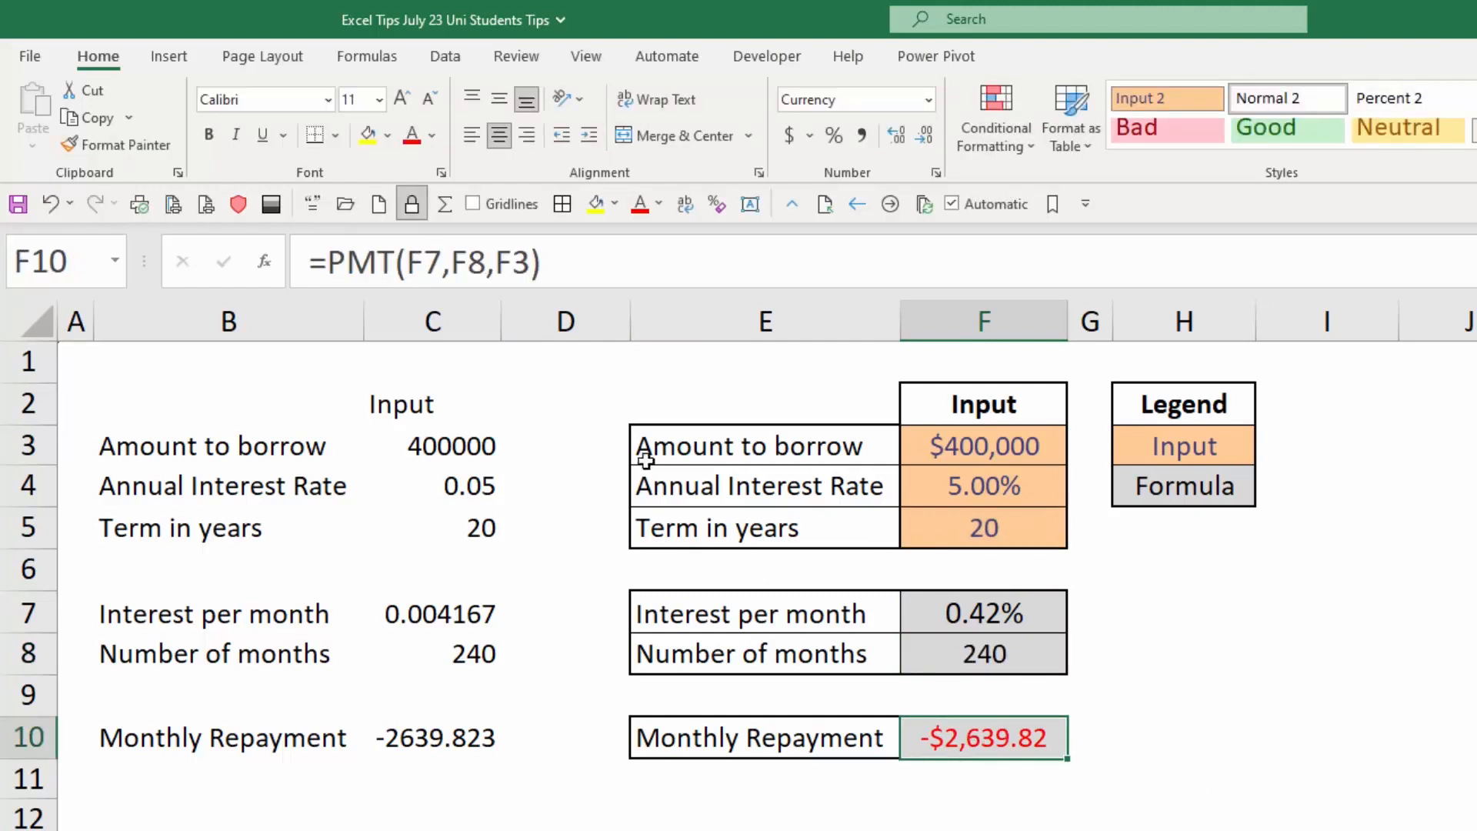
left_click_drag(327, 260, 386, 260)
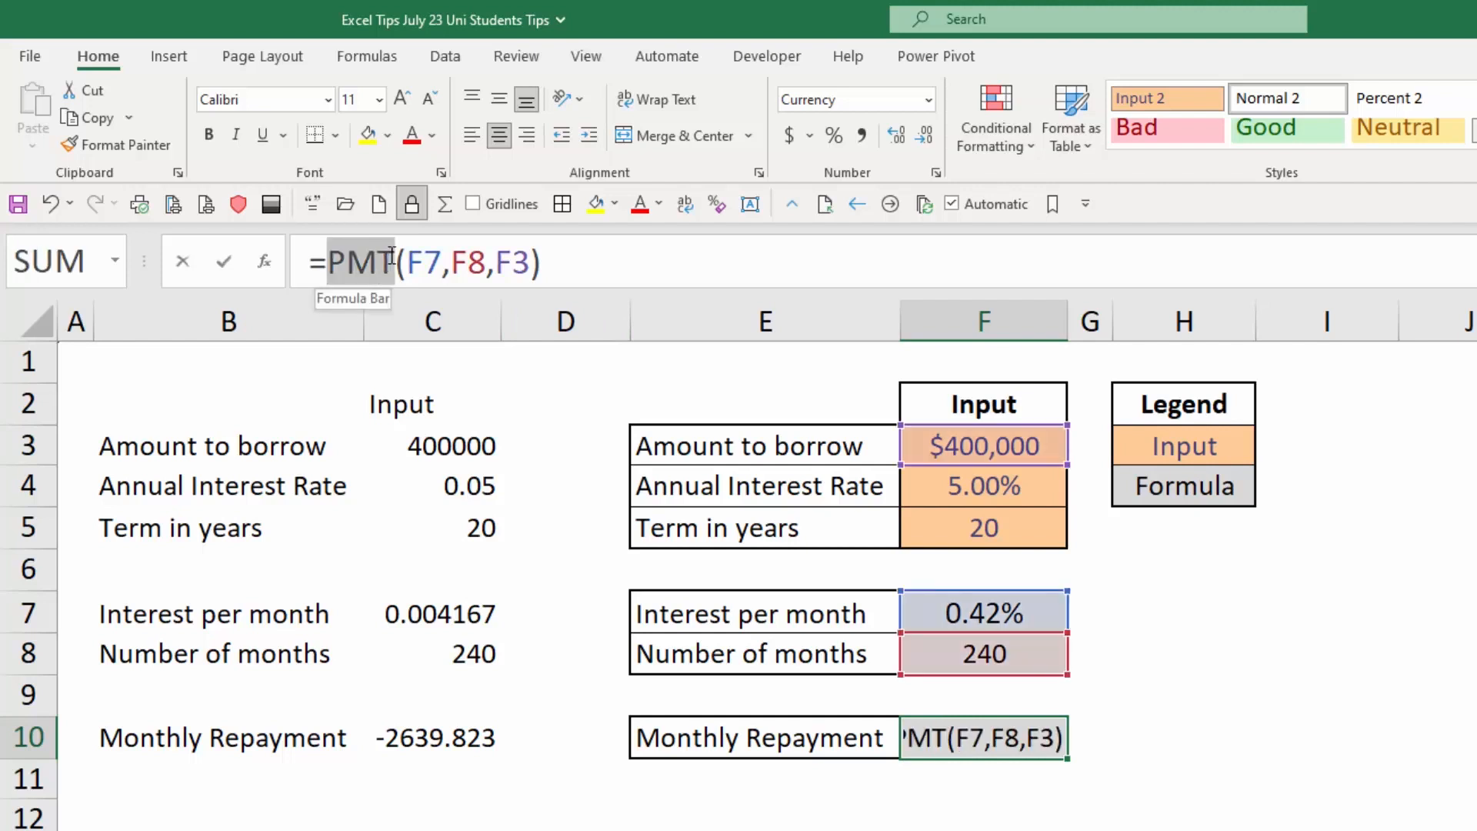
left_click(620, 262)
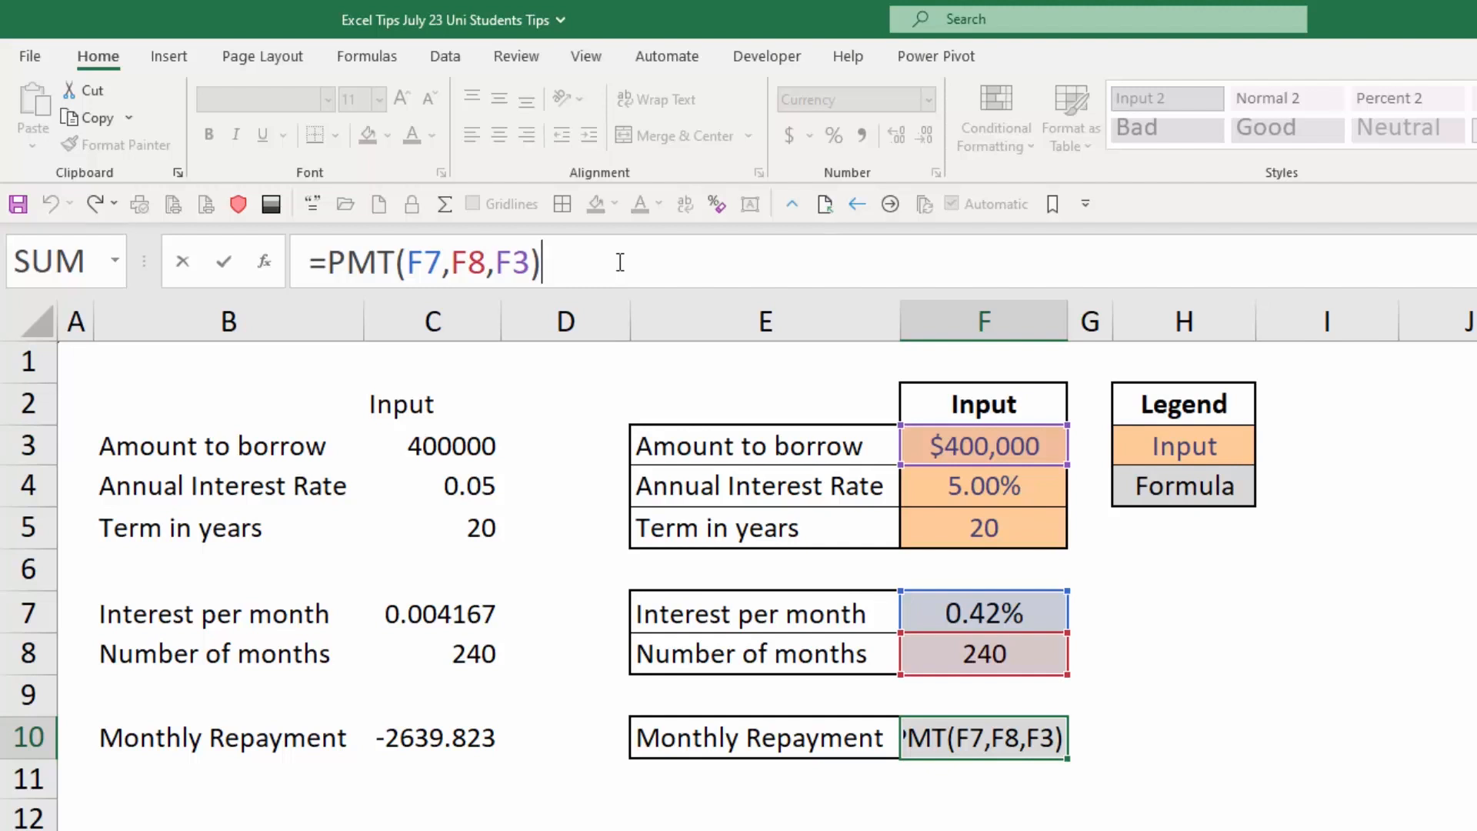
left_click(1042, 458)
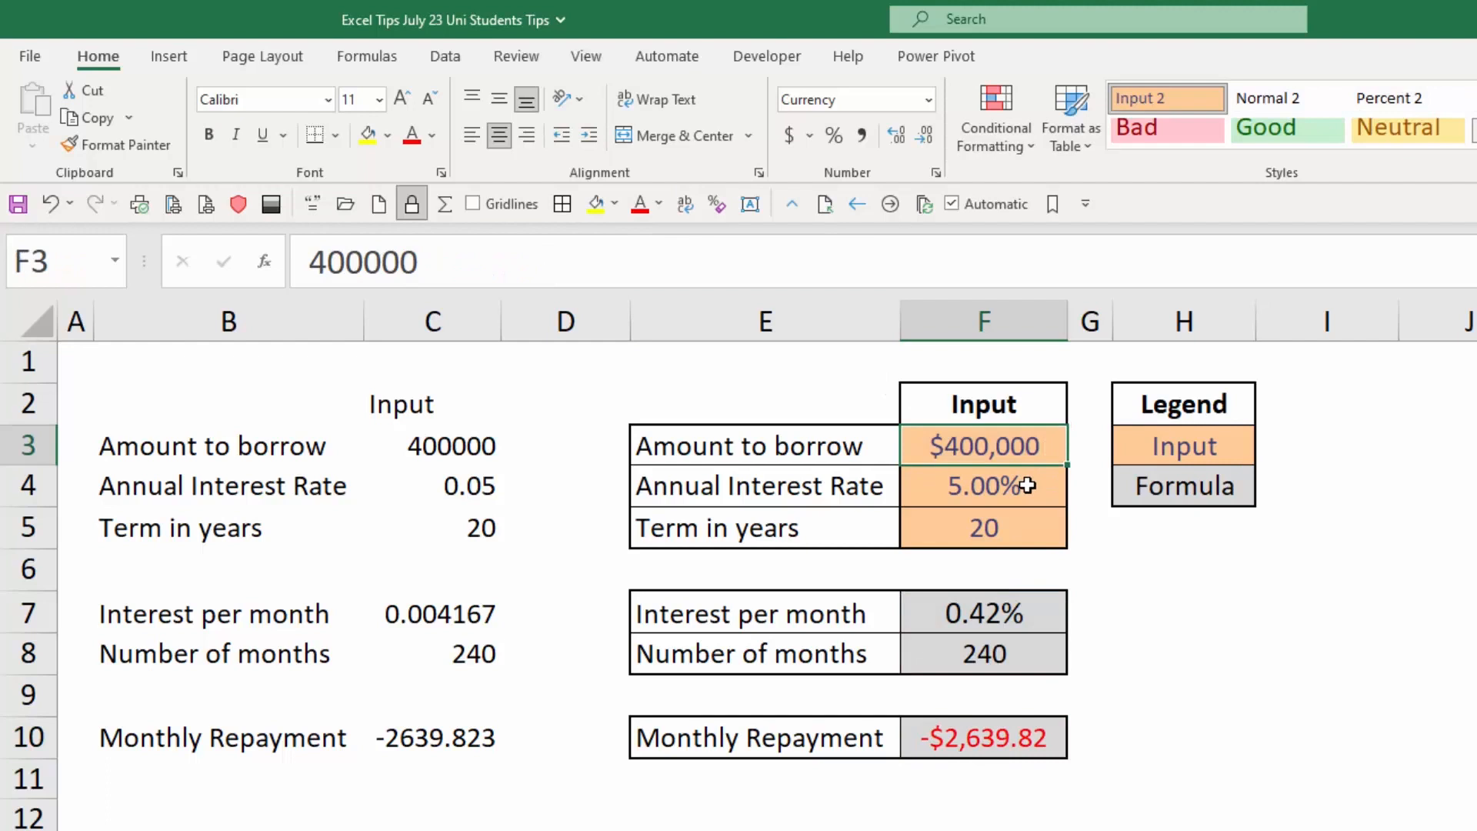
left_click(1028, 480)
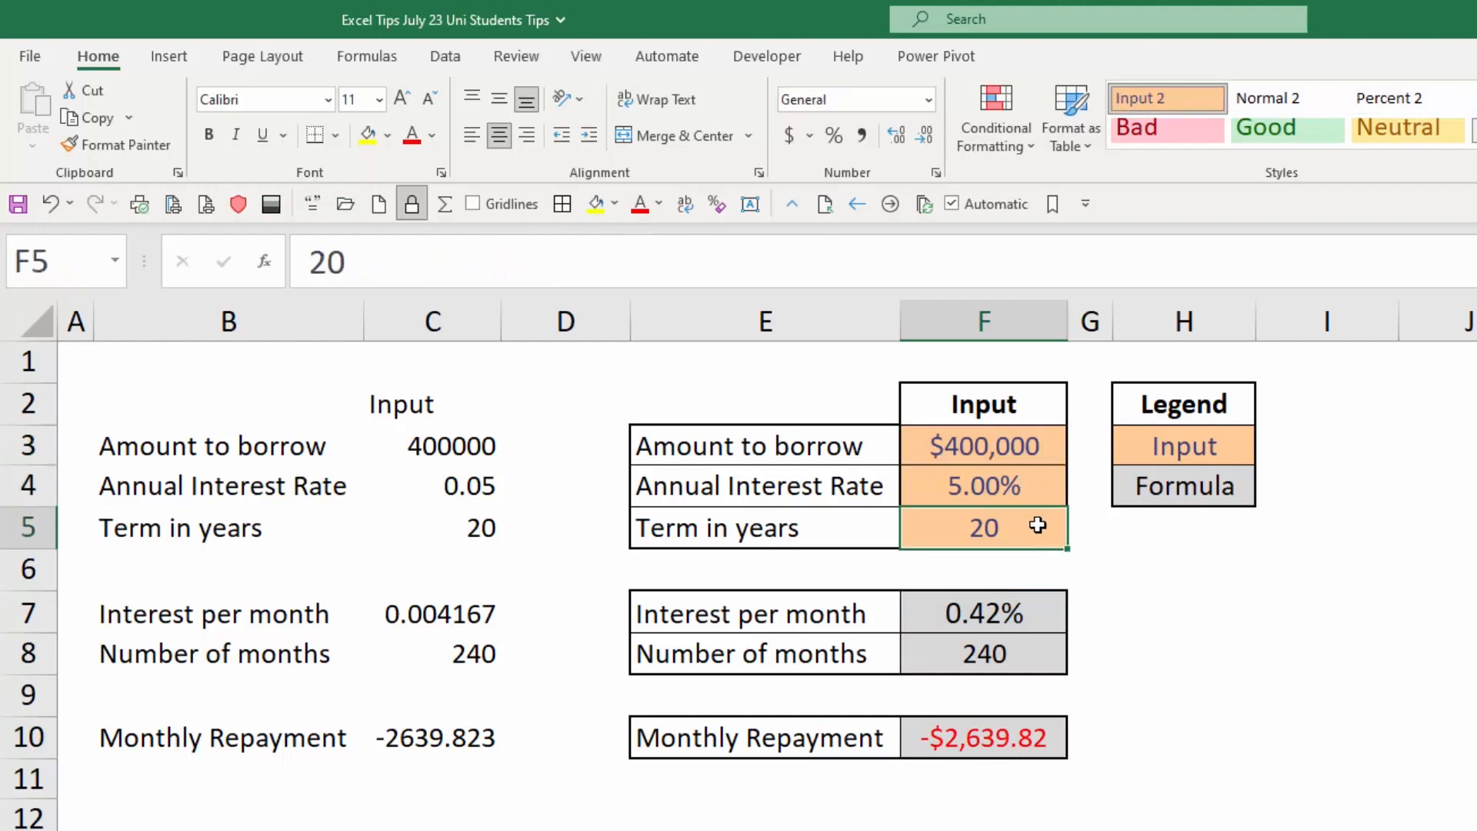
Browse the available cell styles for the Monthly Repayment result in F10, leaving its style as it is.
left_click(1026, 736)
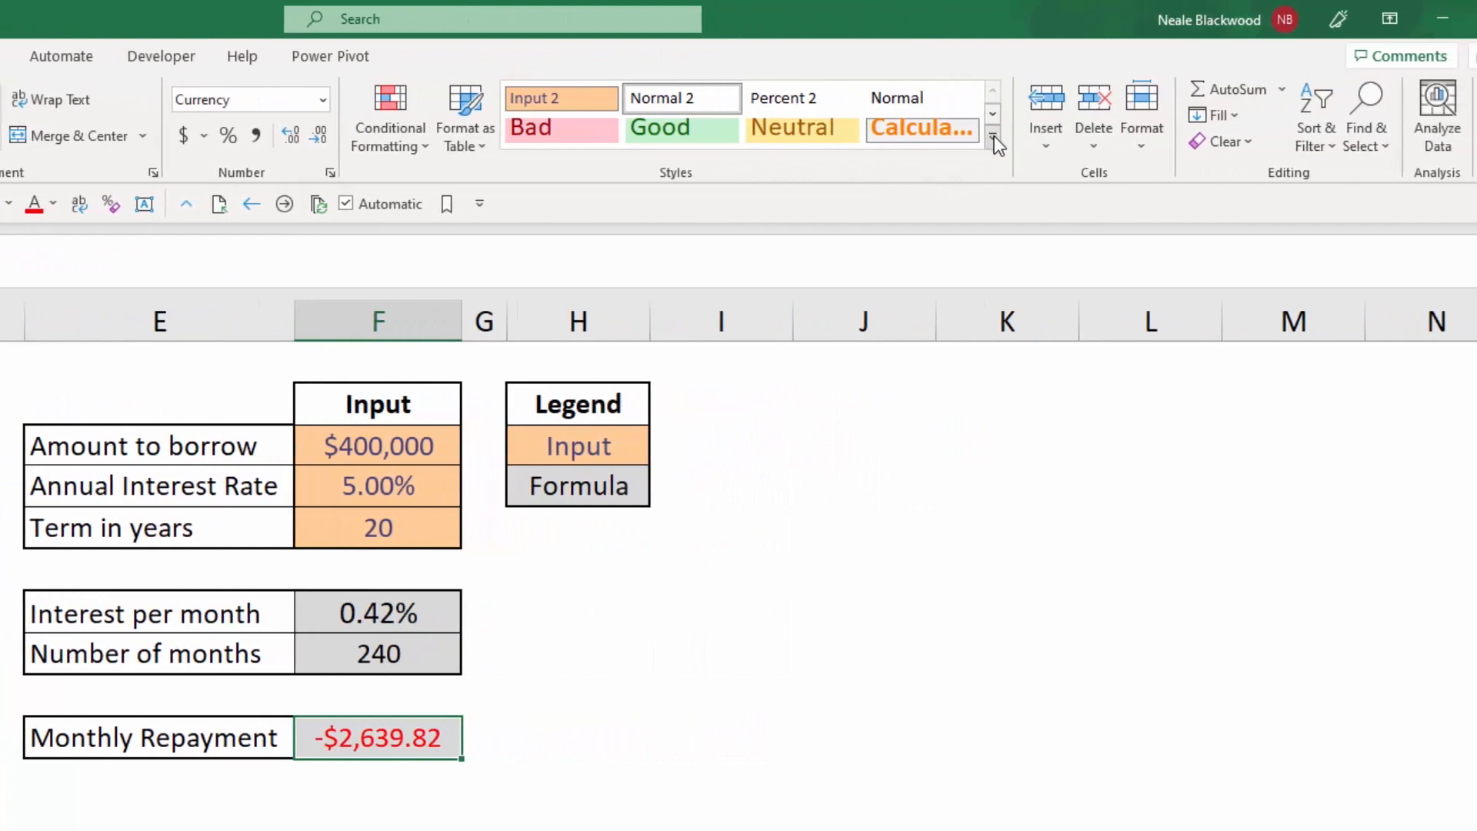
left_click(993, 139)
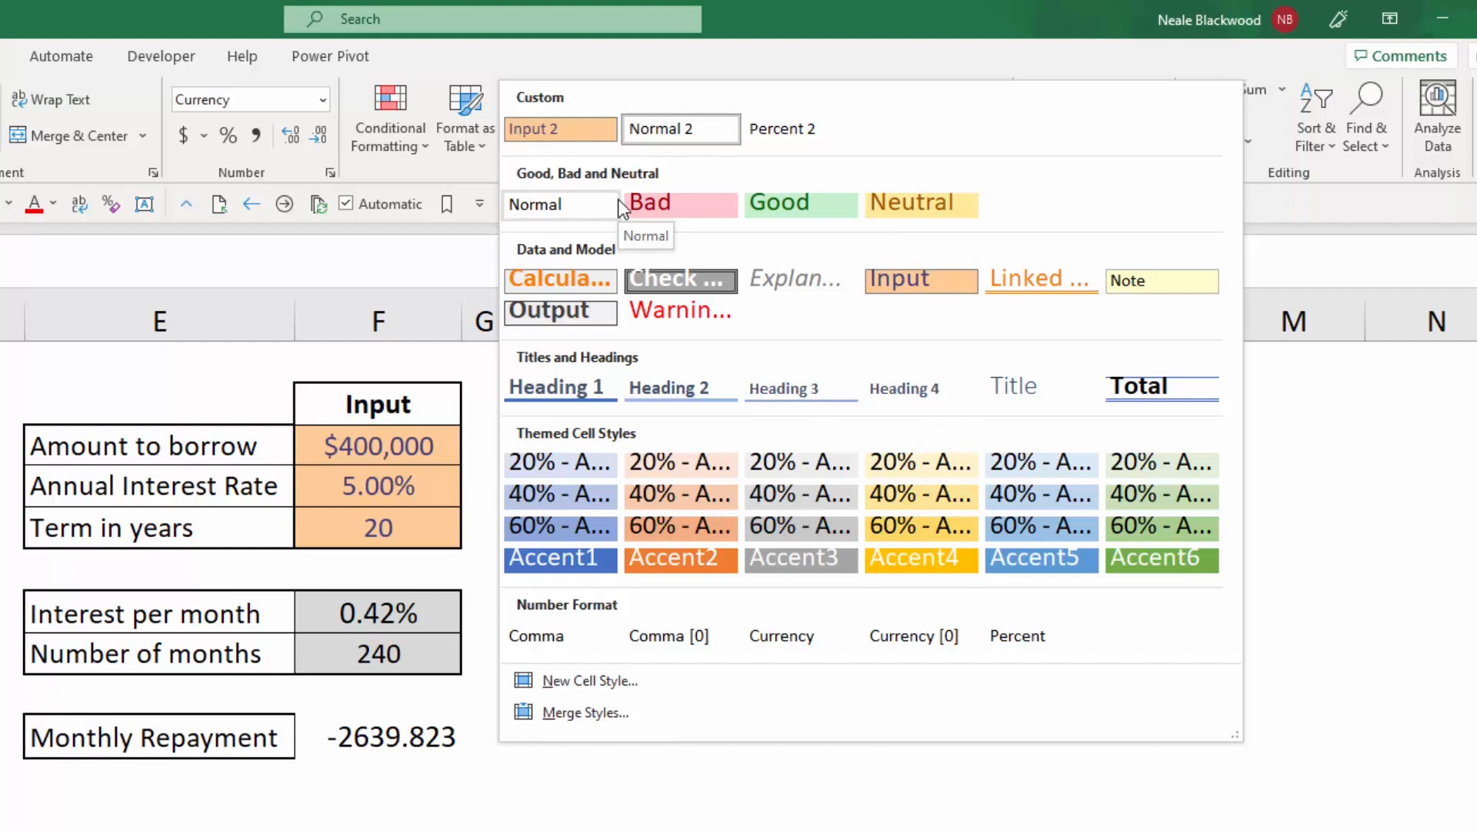
left_click(404, 428)
left_click(413, 442)
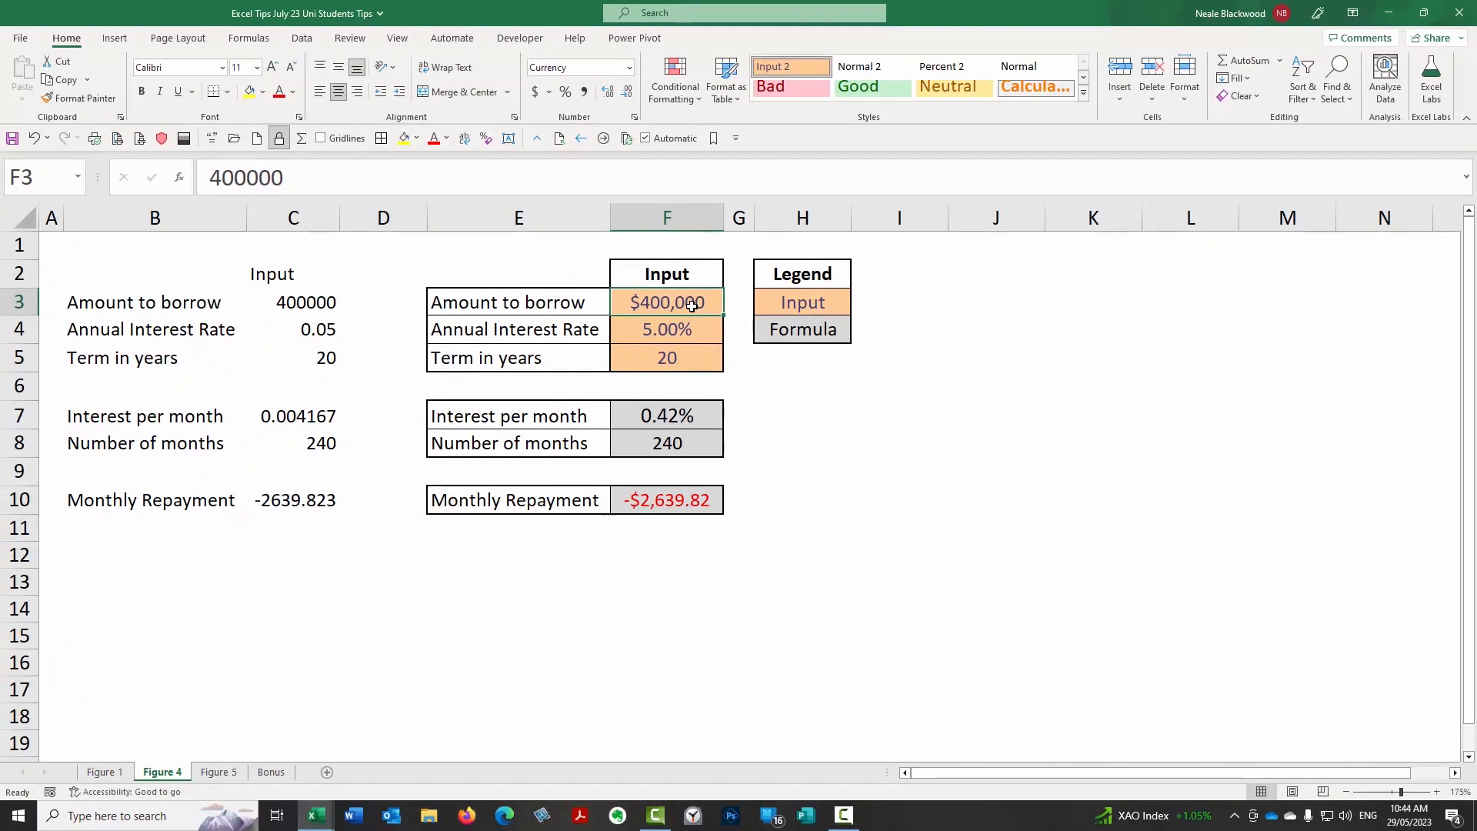
Open the Figure 1 sheet and review the monthly sales values in column B and their heading.
left_click(105, 771)
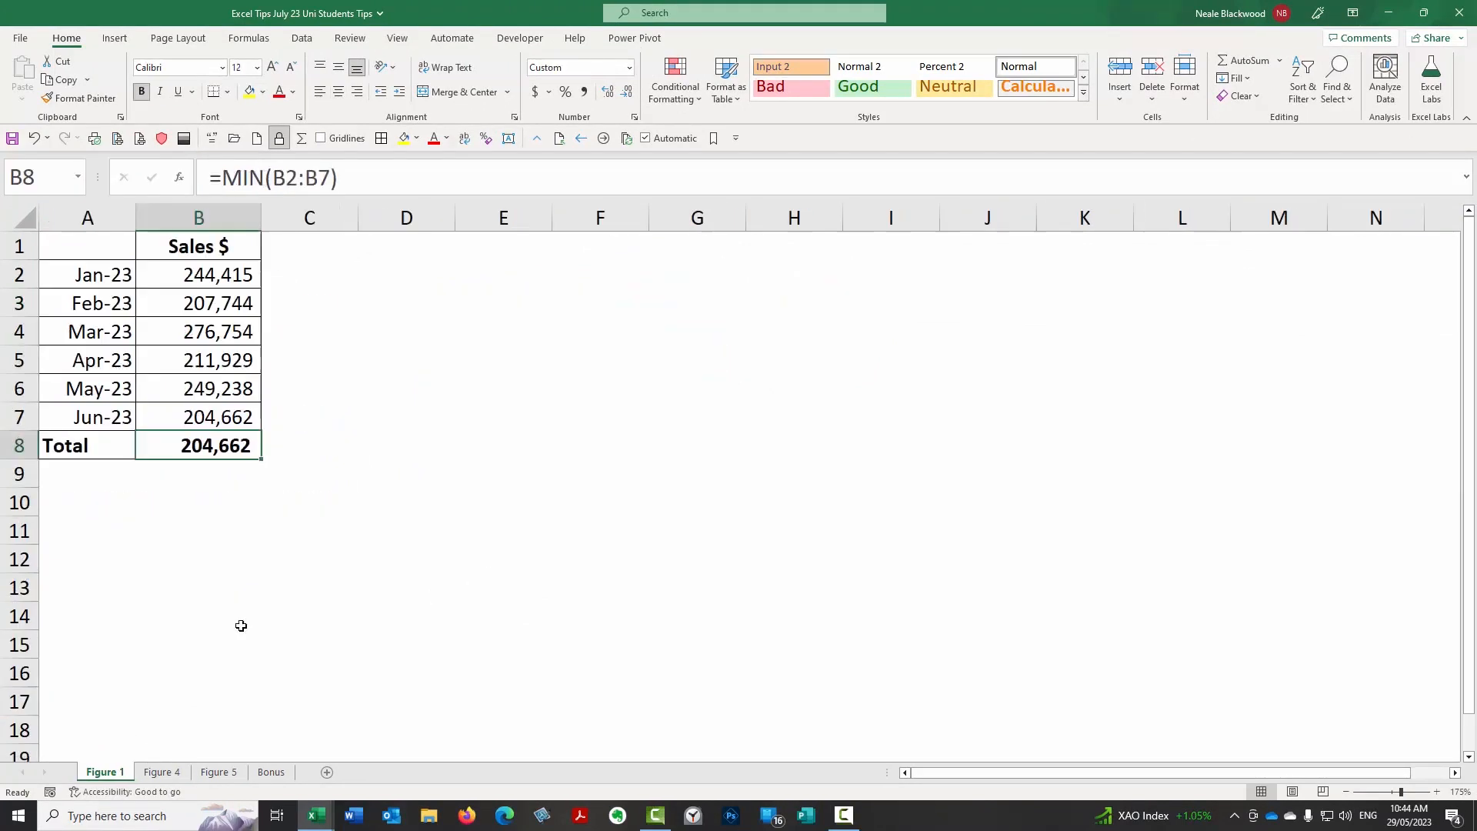
left_click_drag(223, 277, 210, 415)
left_click_drag(224, 290, 229, 442)
left_click(225, 249)
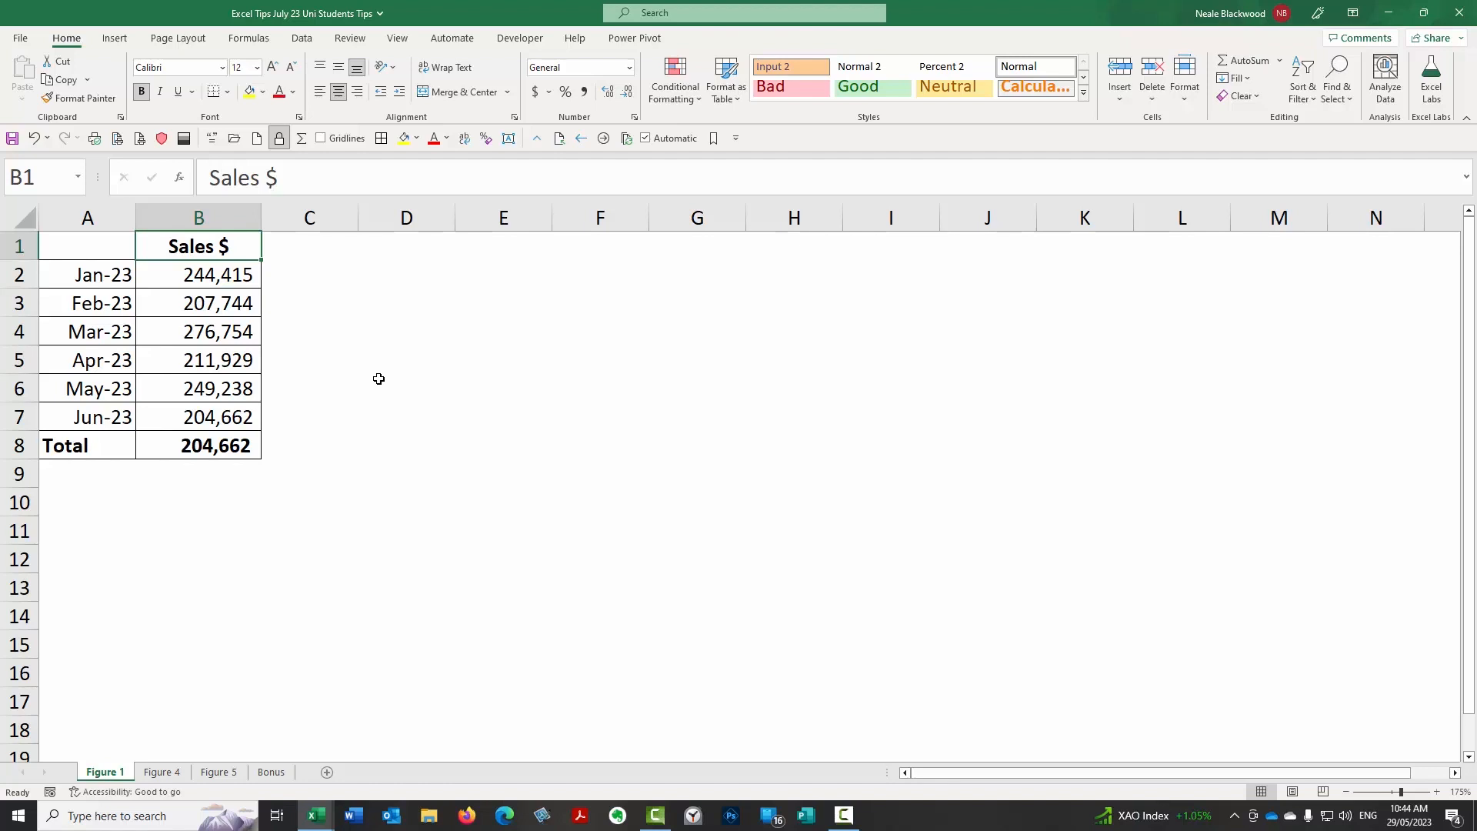
Open the Figure 5 sheet and examine the variance formulas and their tick and cross icons in D2:D5.
left_click(164, 772)
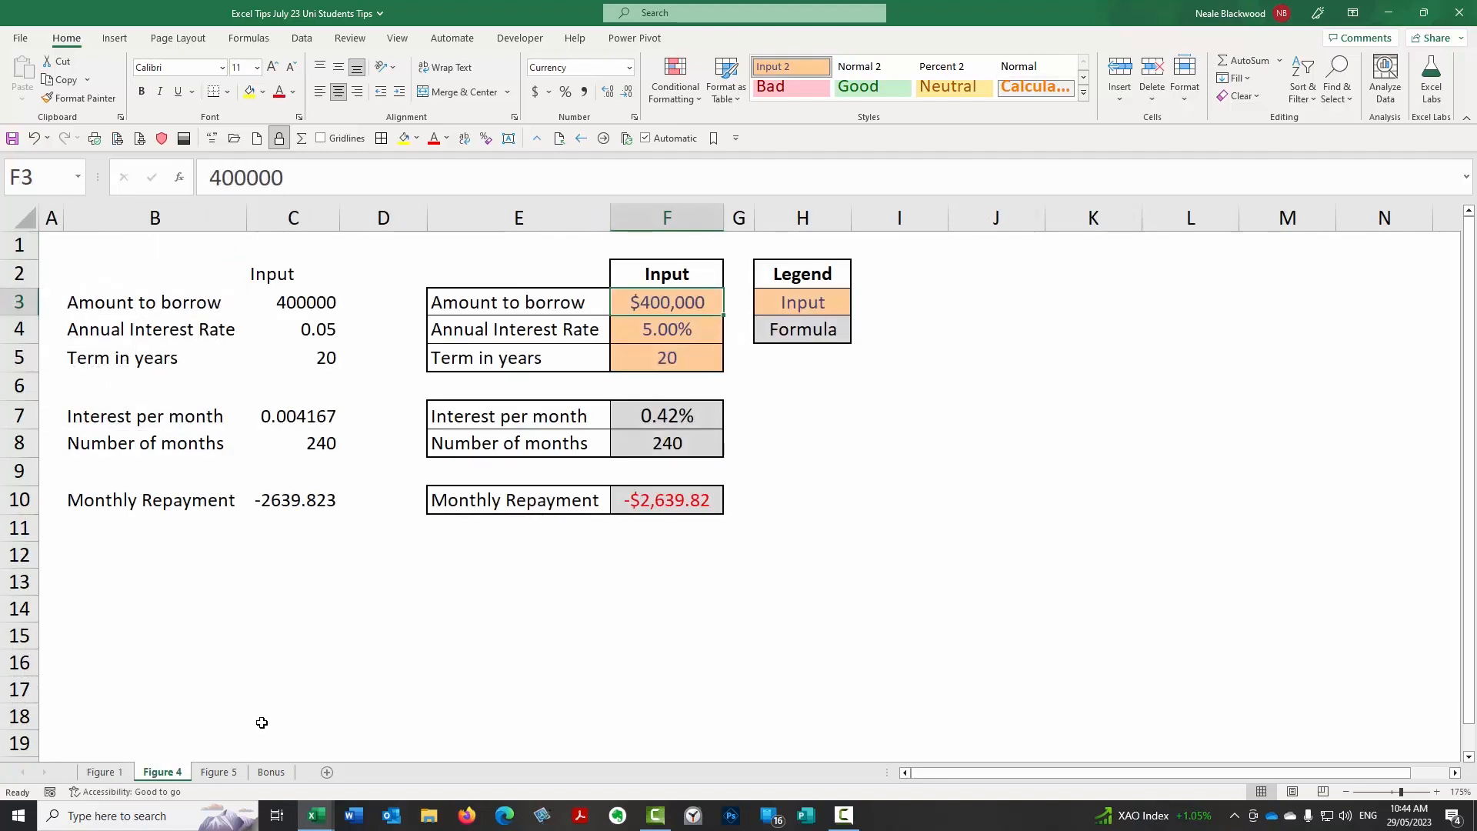
left_click(219, 772)
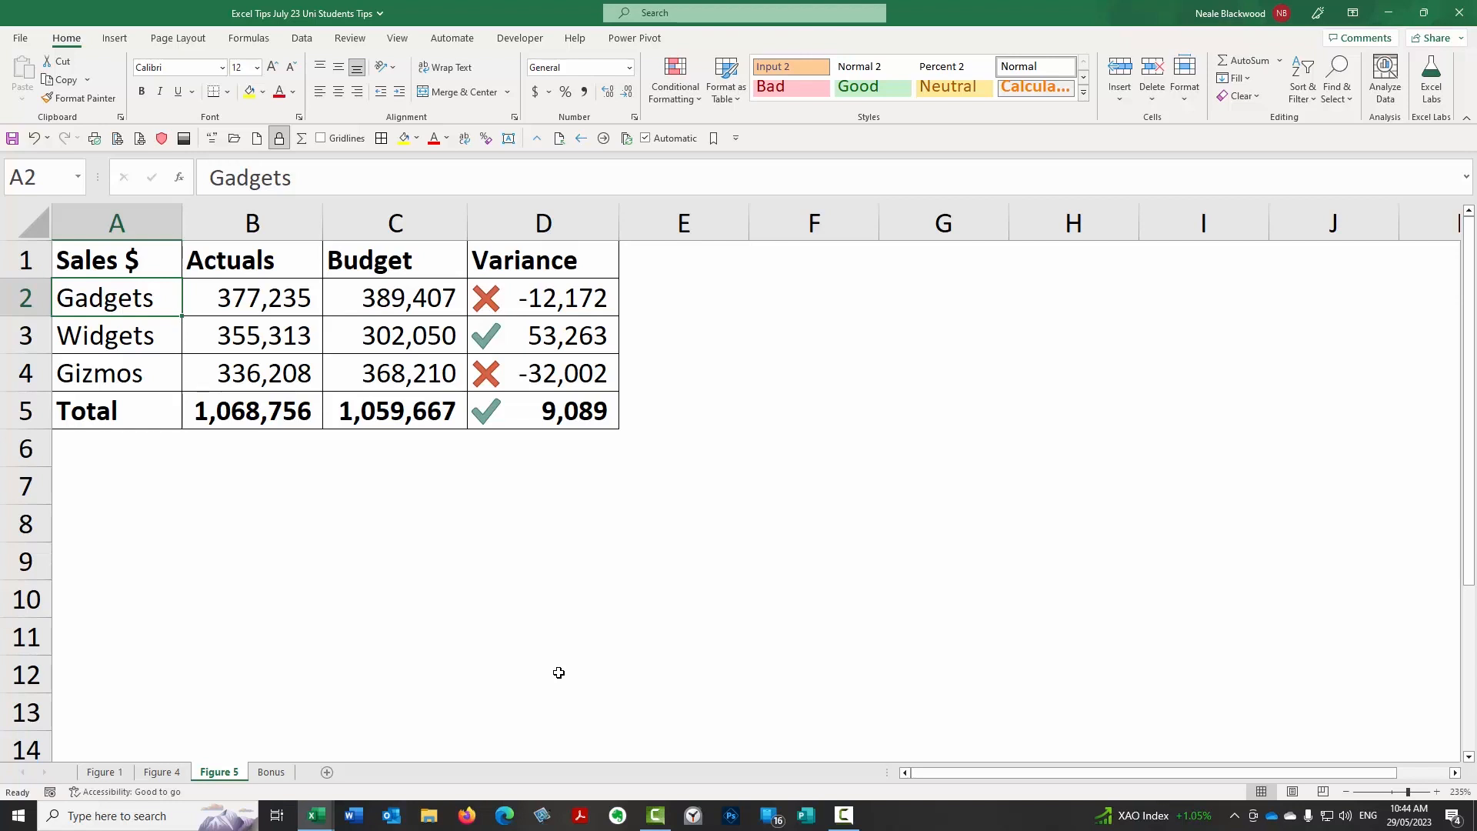
left_click(538, 312)
left_click_drag(539, 312, 604, 407)
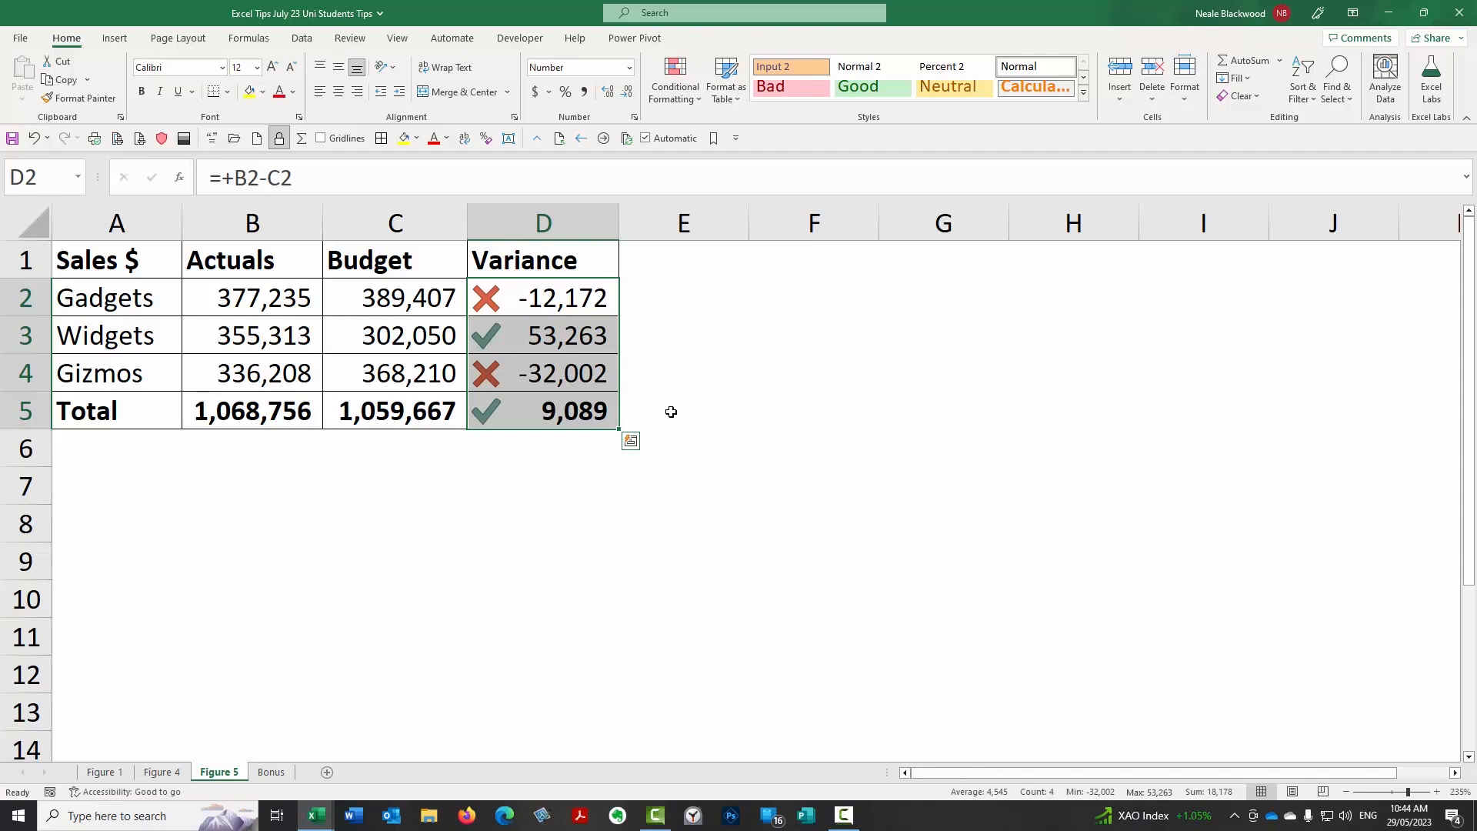
left_click(551, 297)
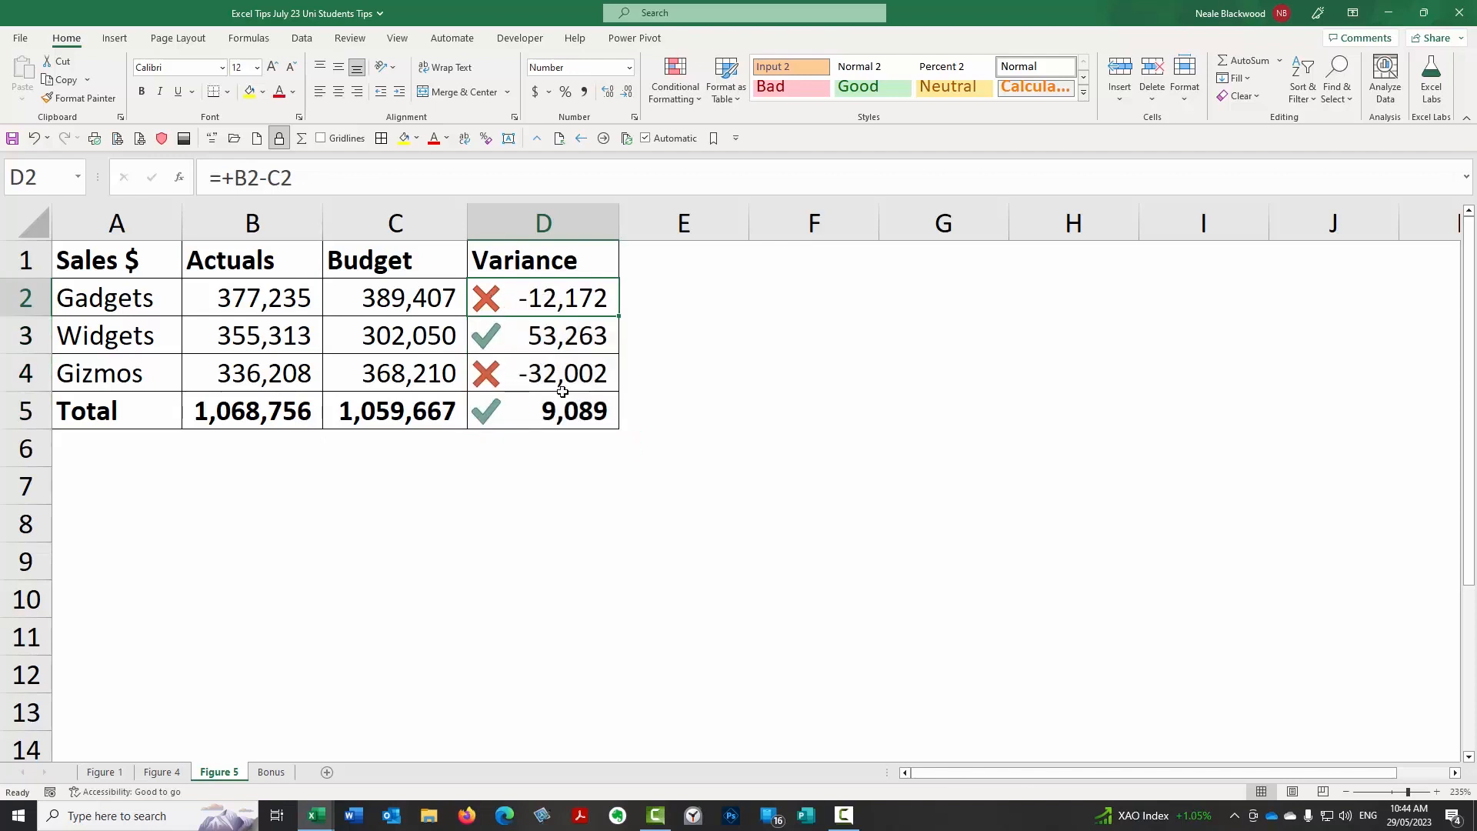
left_click(567, 332)
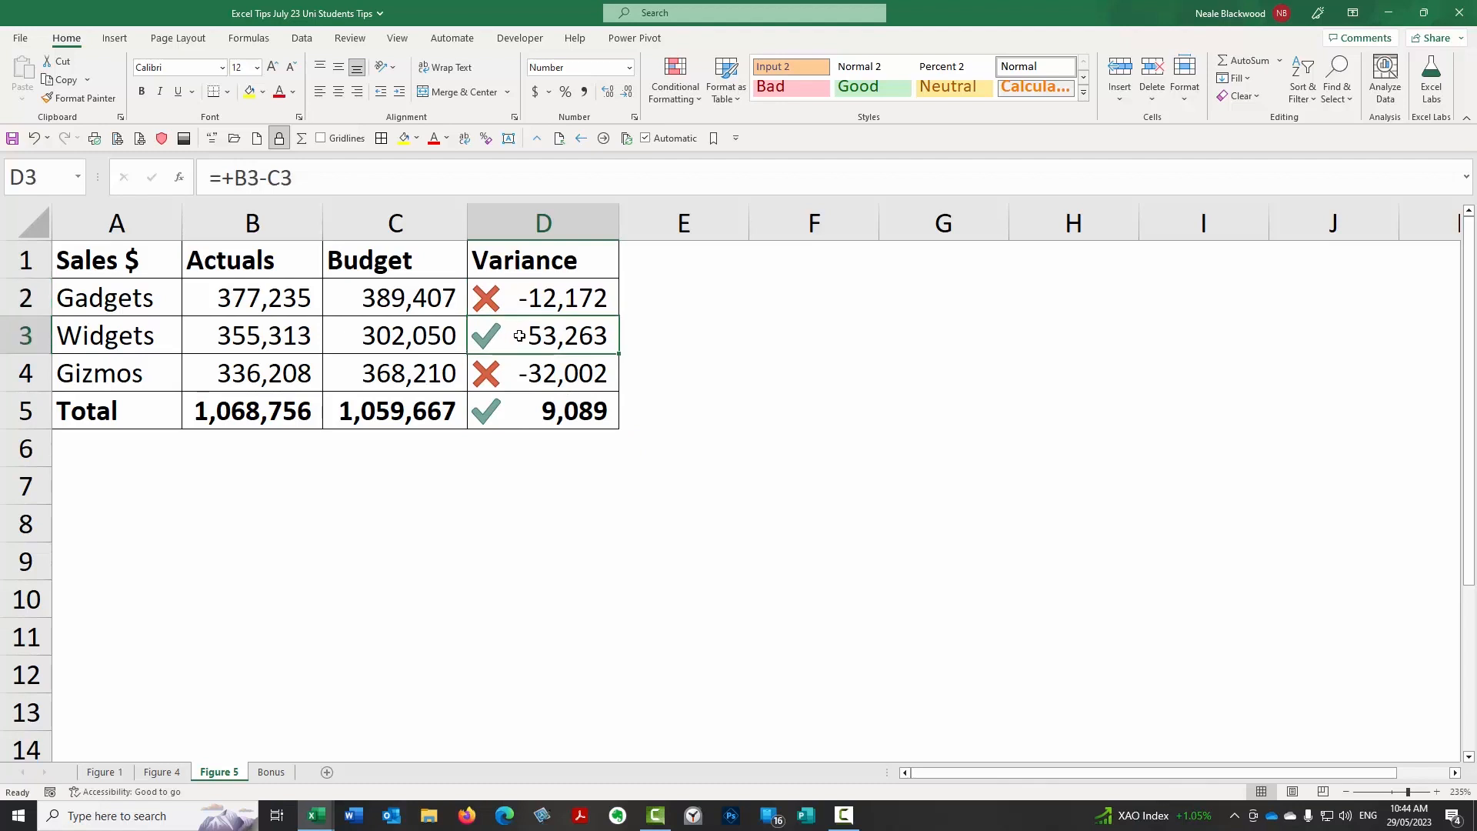
left_click(543, 406)
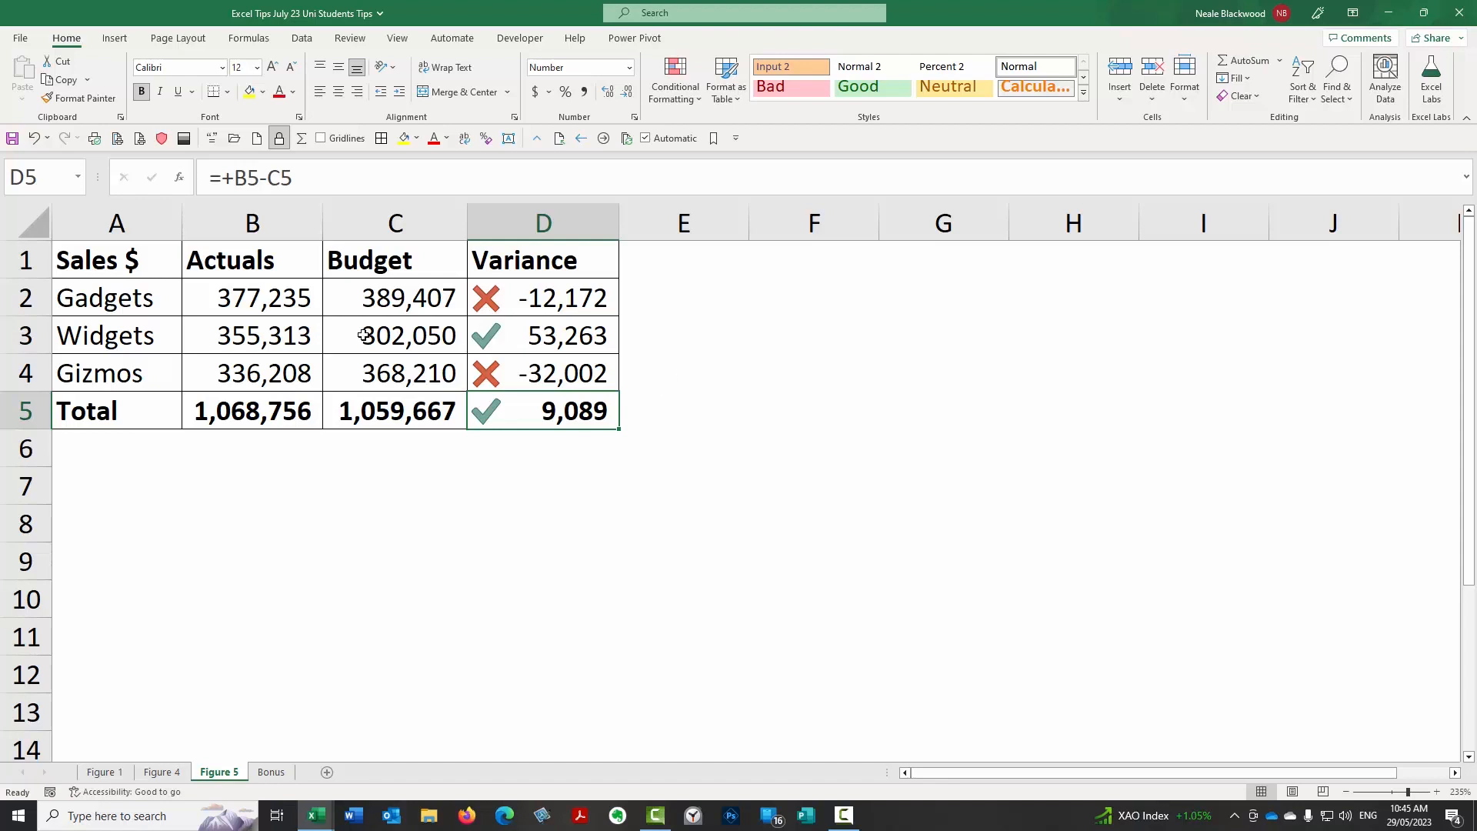
Set the Widgets actual in B3 to 255313 and check its variance in D3.
left_click(317, 336)
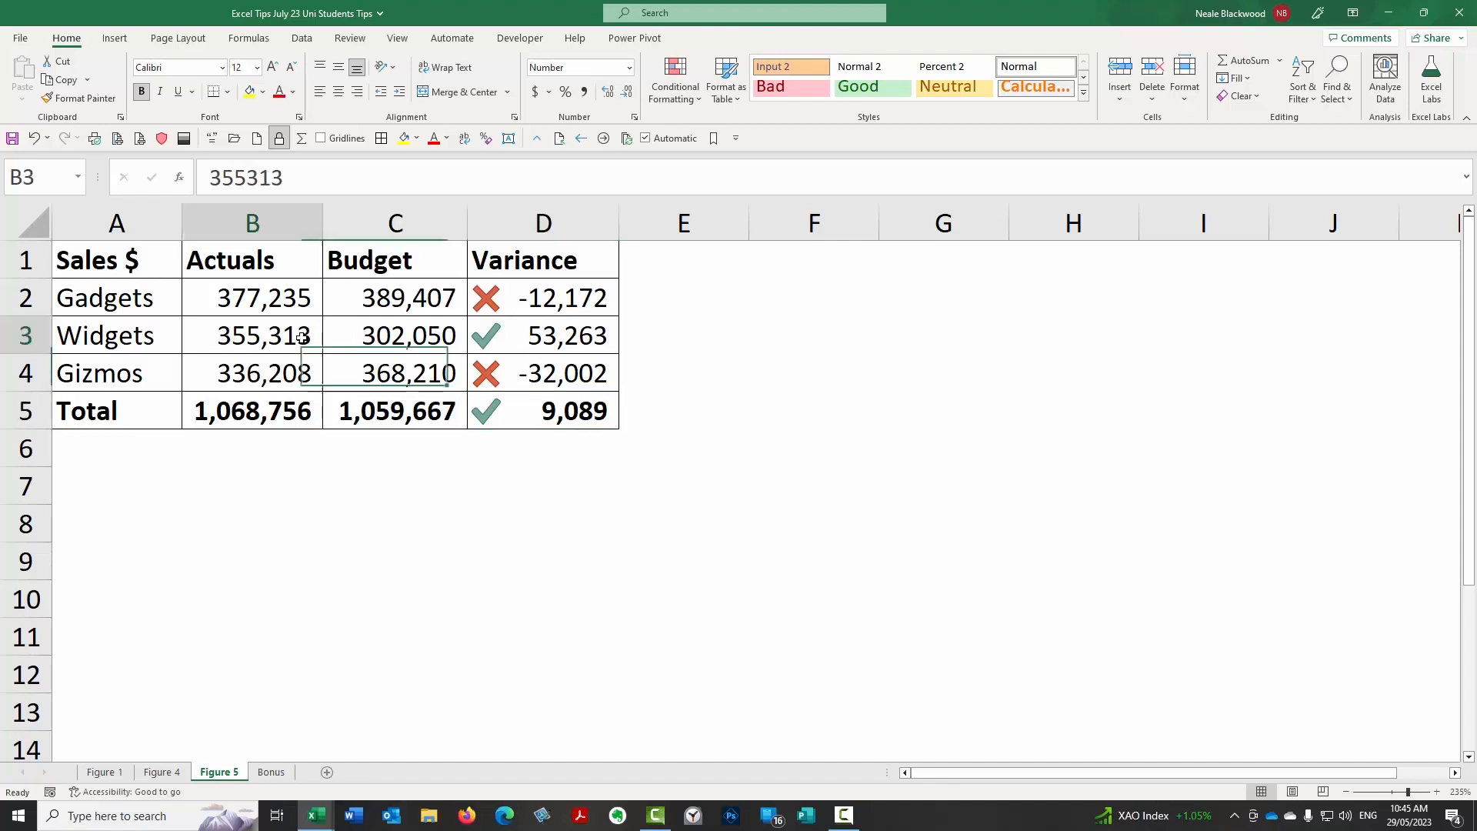
left_click(210, 177)
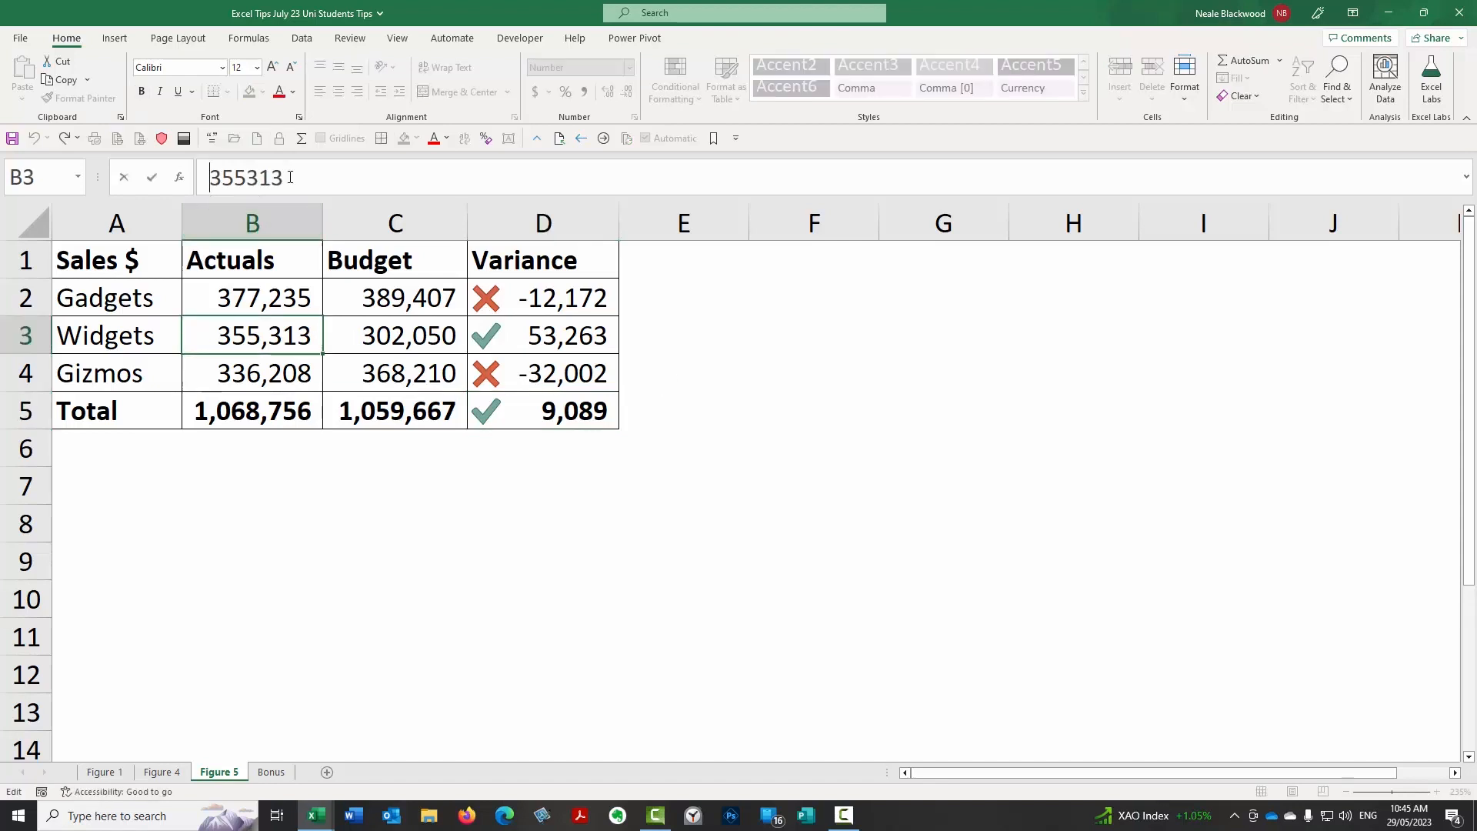
type("2")
key("Delete")
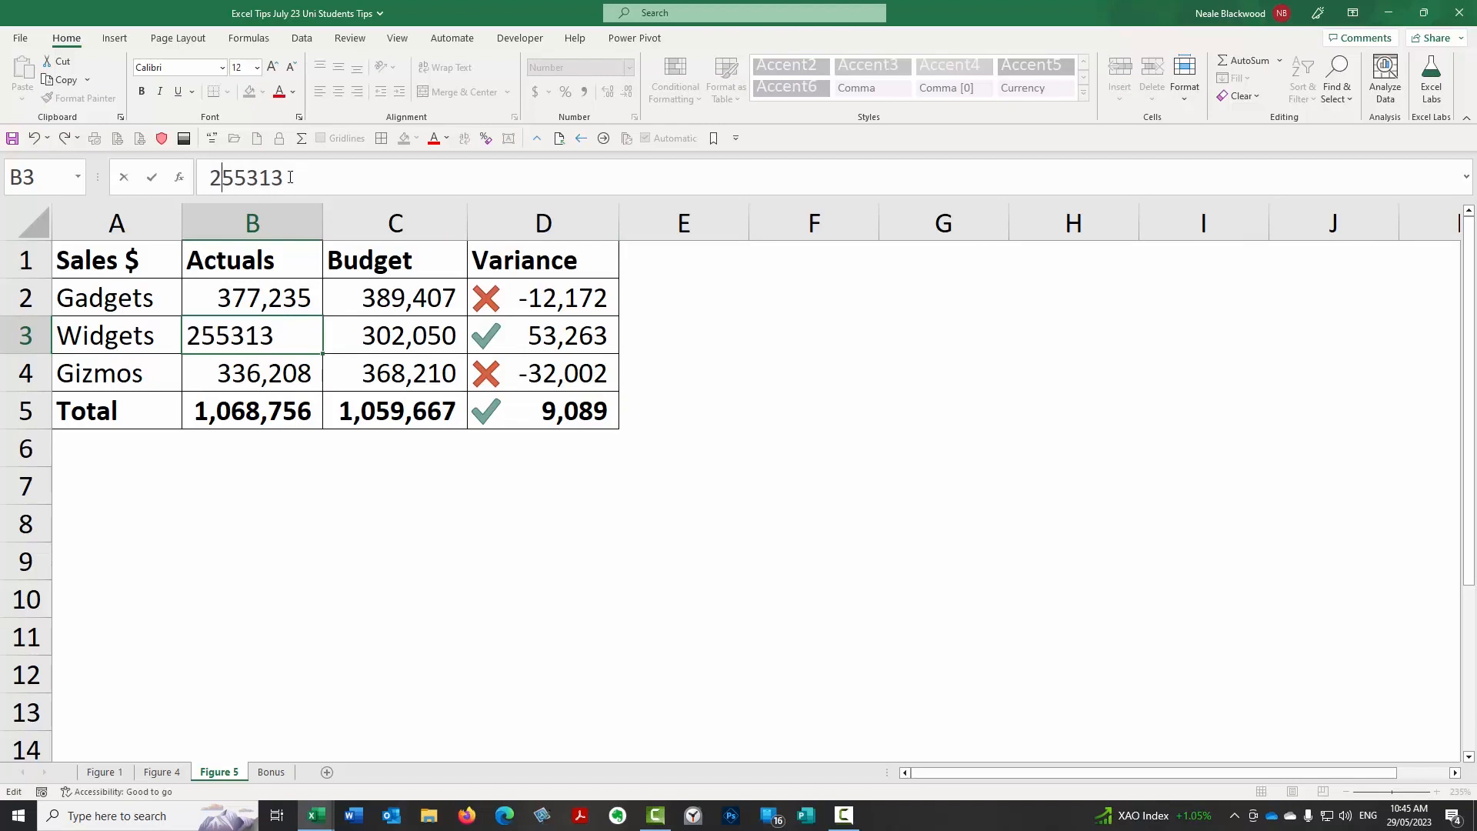
key("Return")
key("Up")
key("Right")
key("Right")
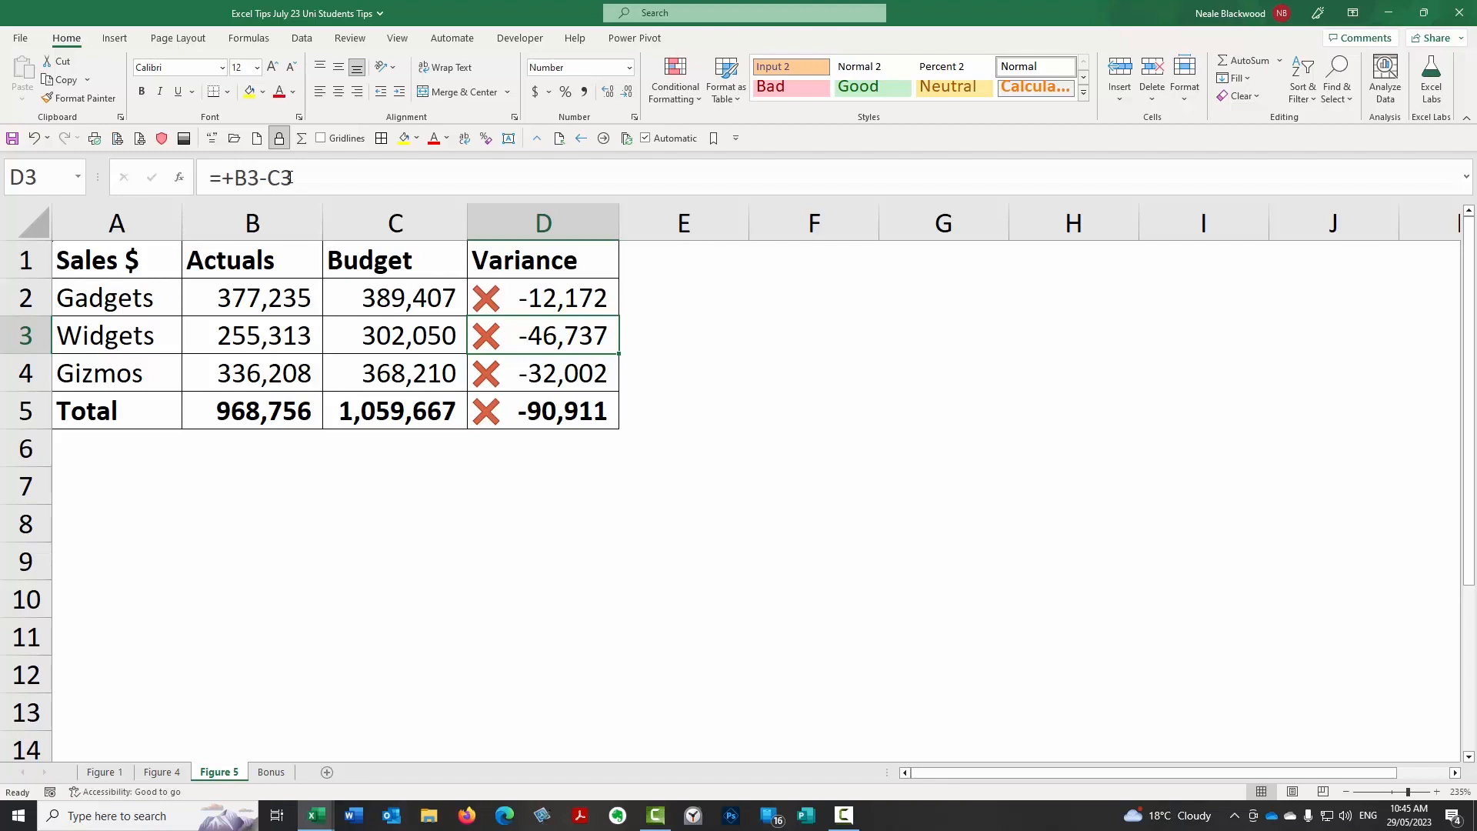
Undo the change to the Widgets actual in B3 and select its variance cell D3.
key("Left")
key("Left")
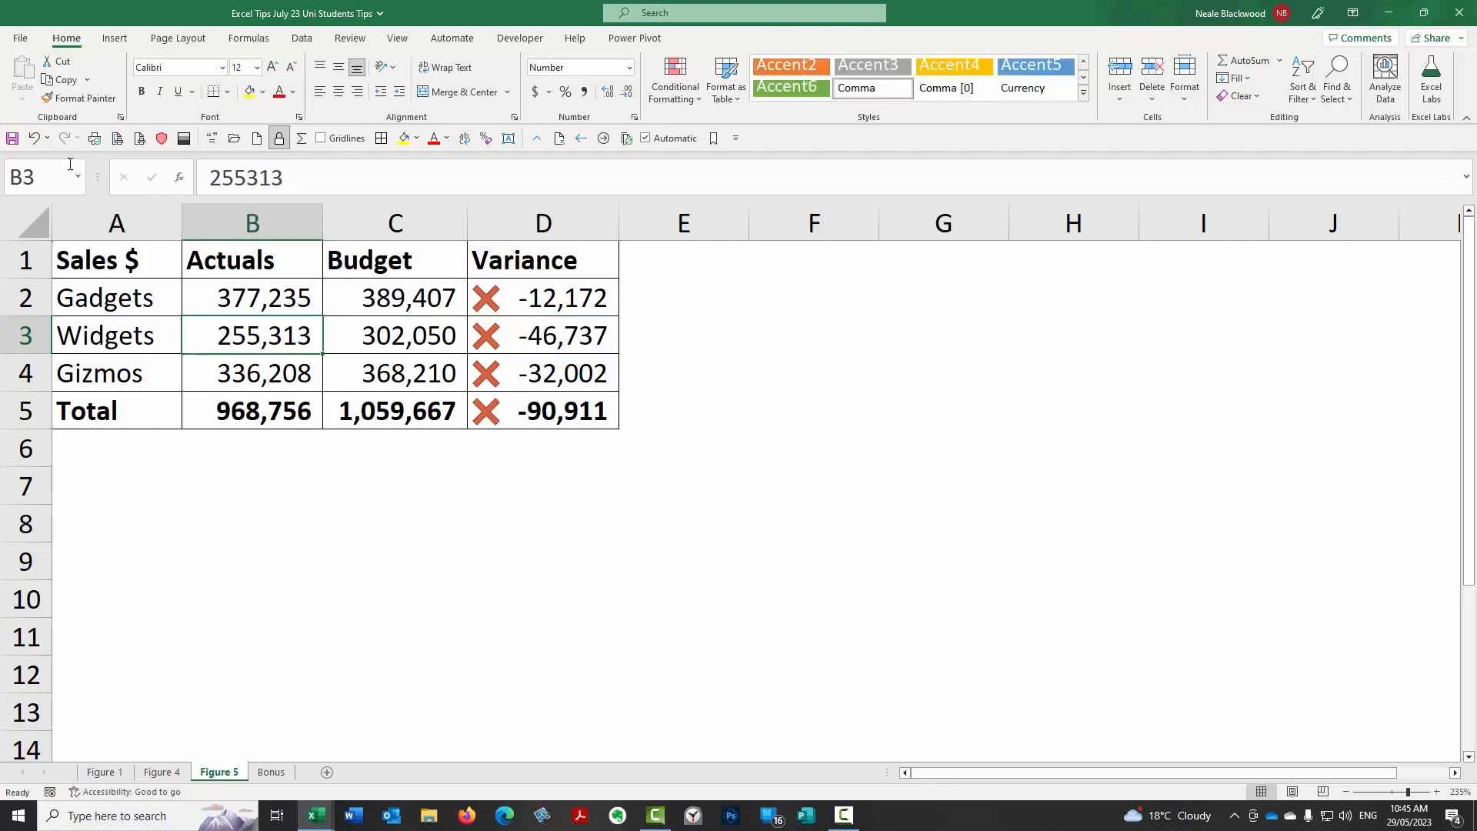
left_click(36, 138)
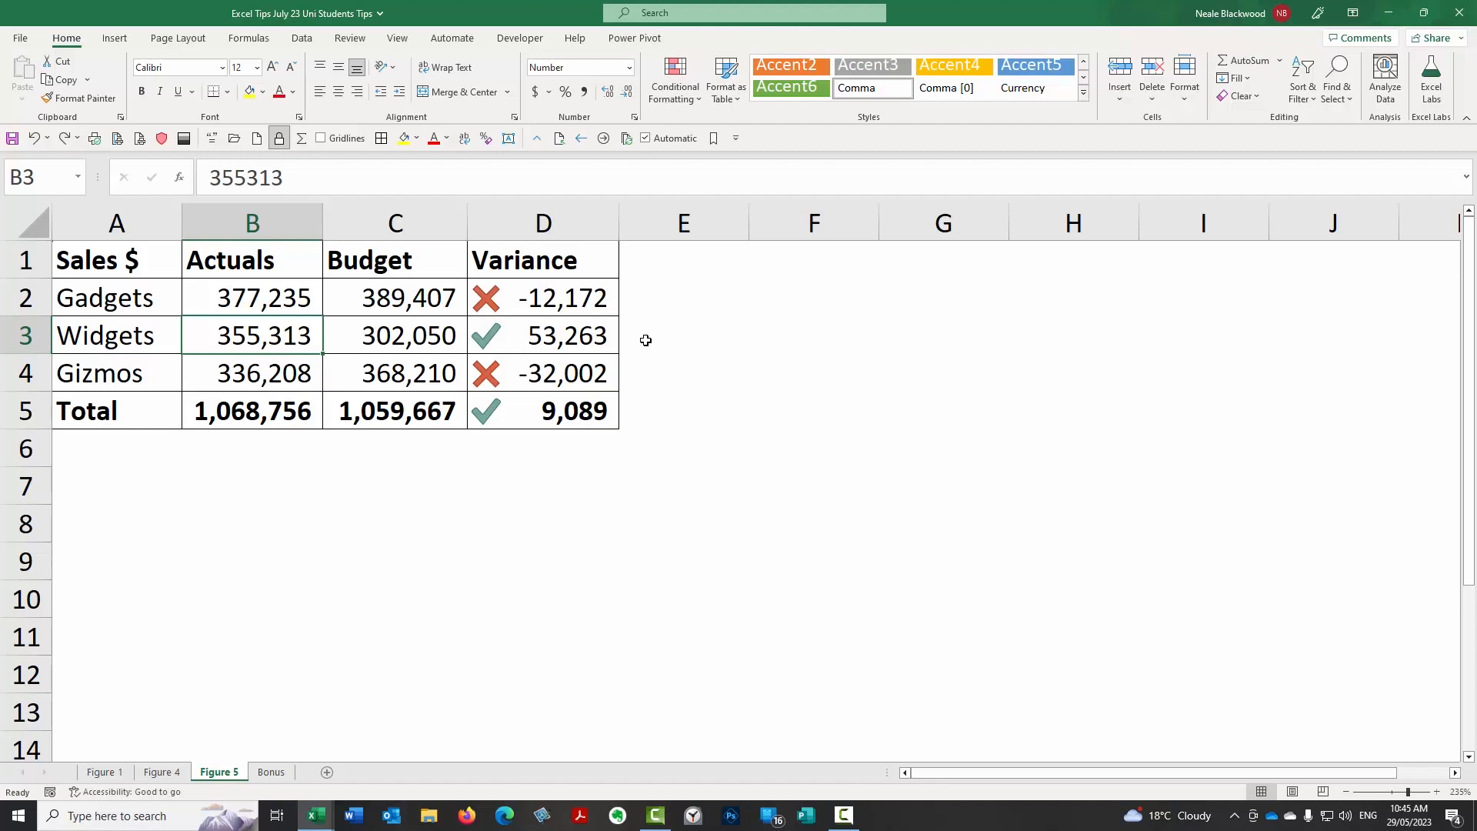
left_click(509, 333)
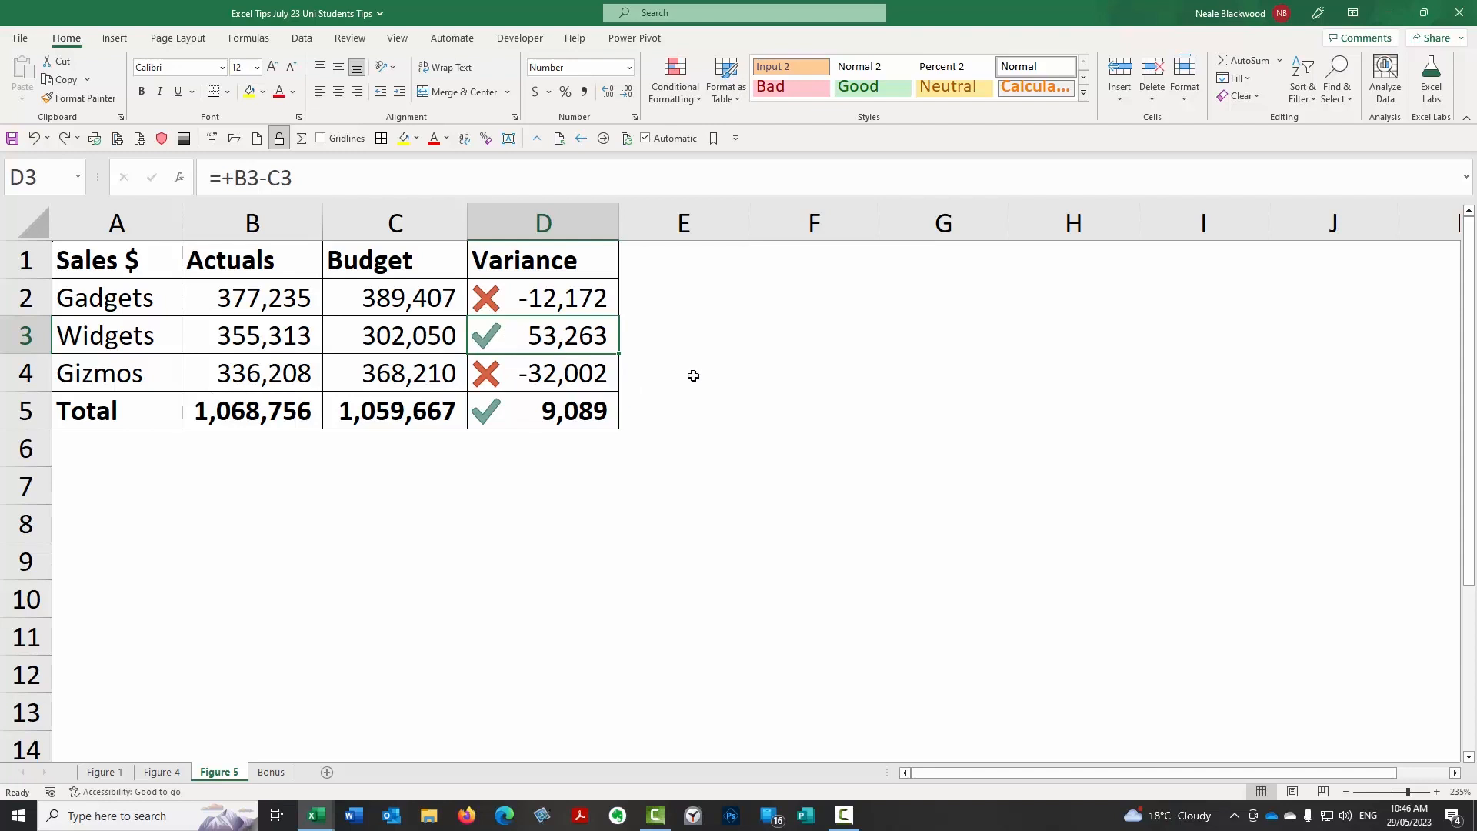
Insert the recommended Line chart for A1:B7 on the Figure 1 sheet and place it beside the sales table.
left_click(104, 772)
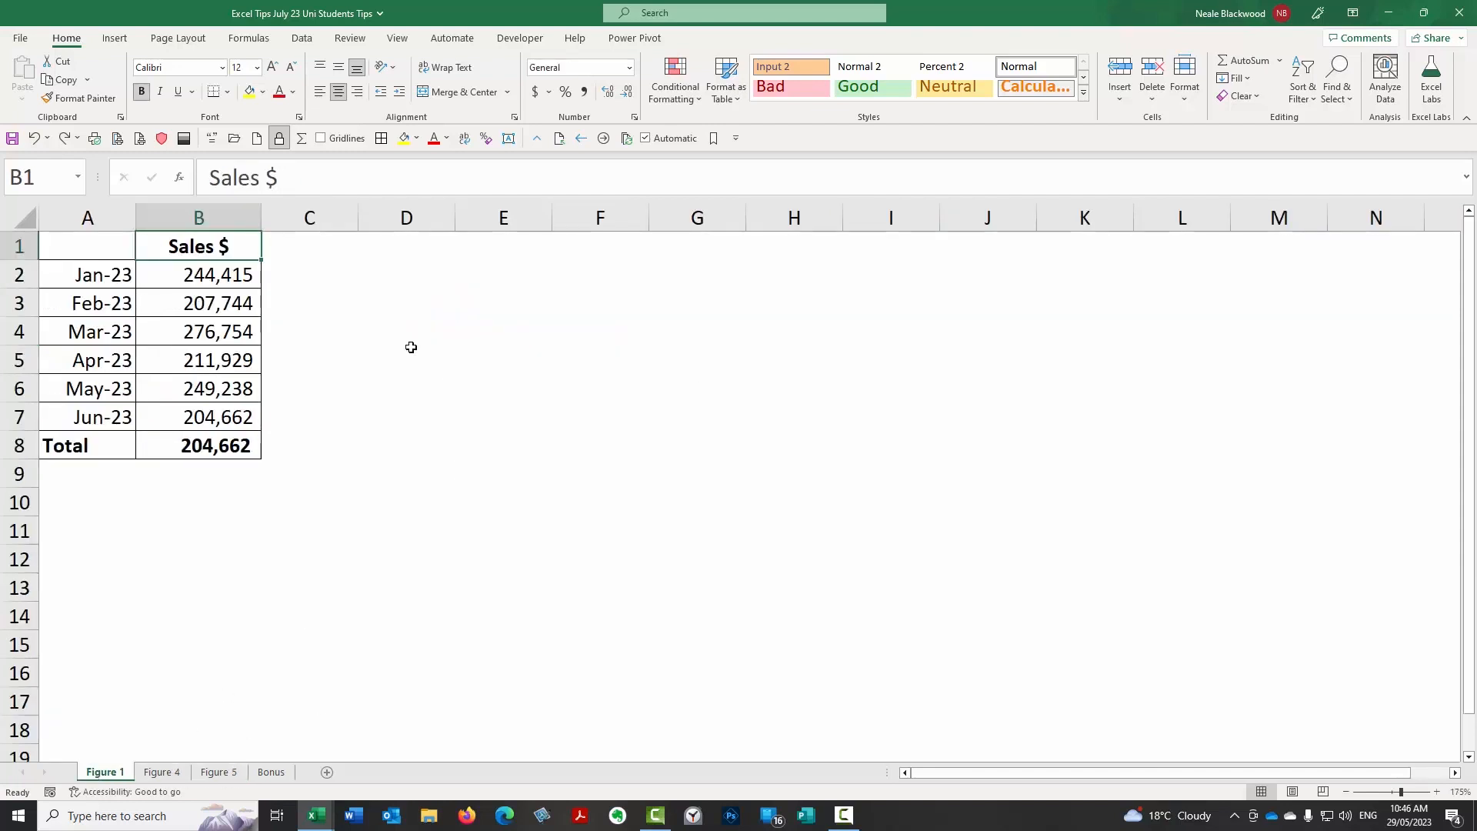
mouse_move(89, 240)
left_mouse_down()
mouse_move(207, 392)
mouse_move(211, 419)
left_mouse_up()
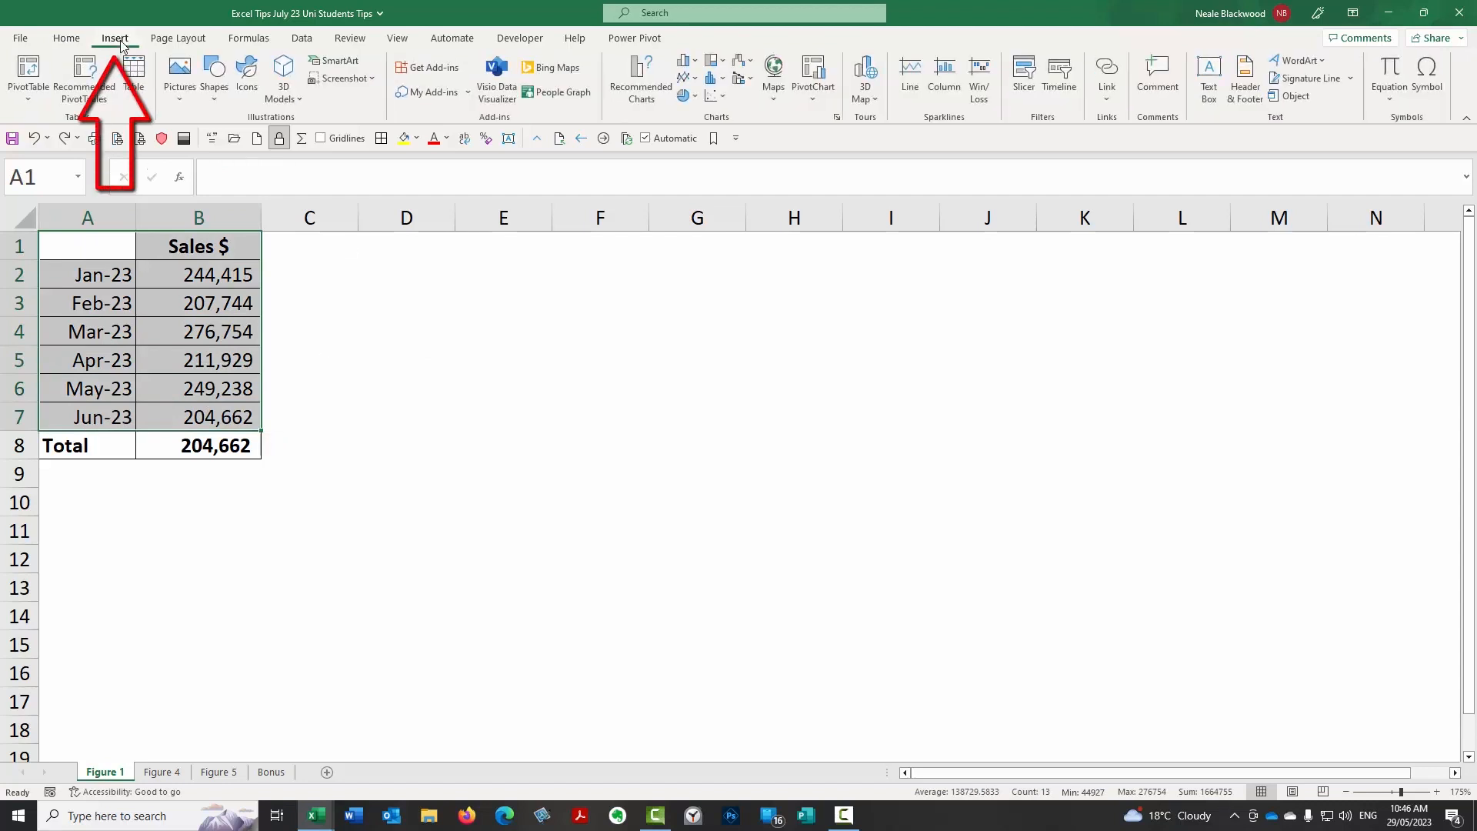
left_click(643, 74)
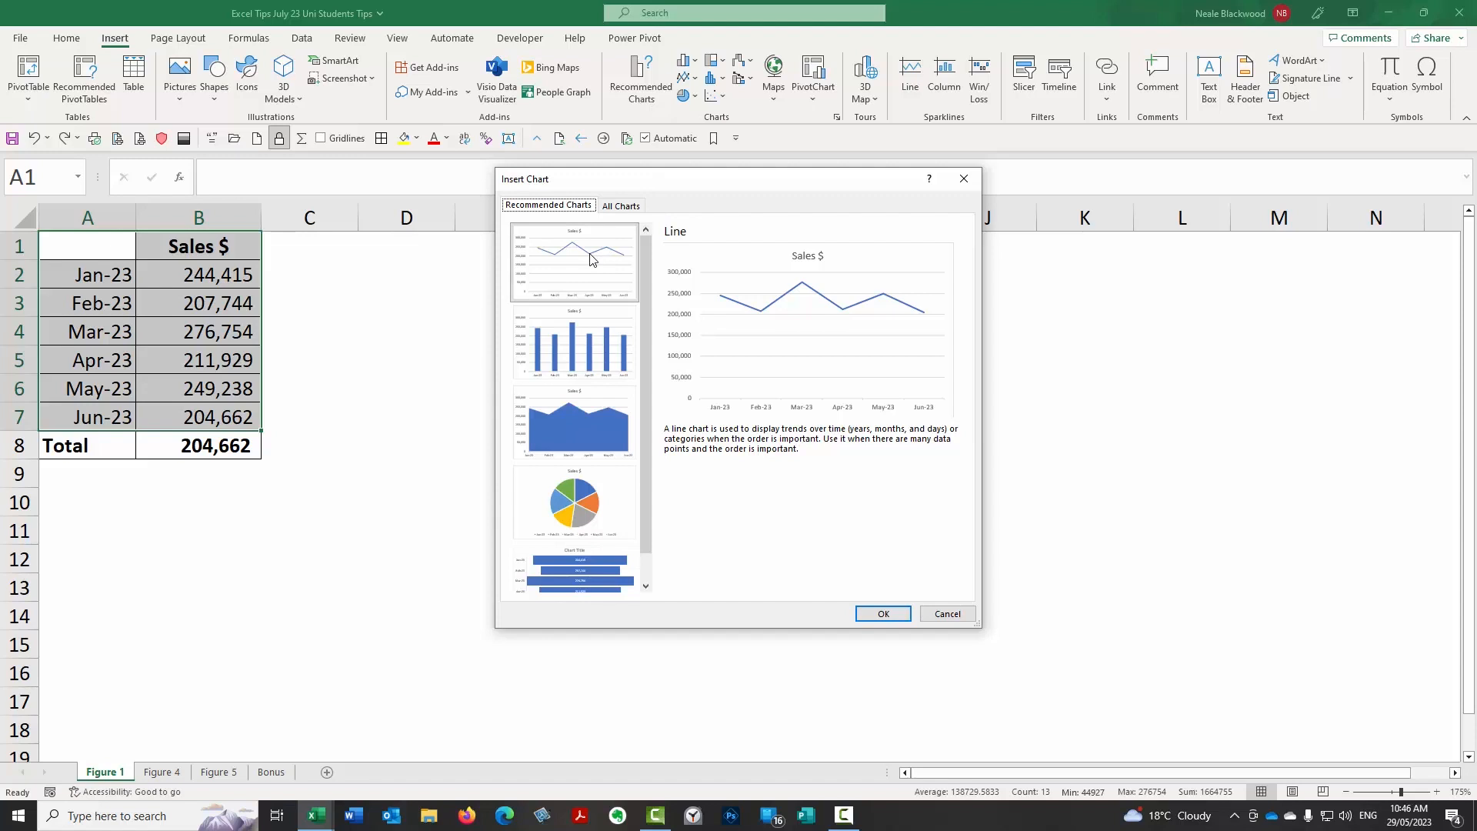
left_click(897, 619)
left_click_drag(841, 307, 697, 250)
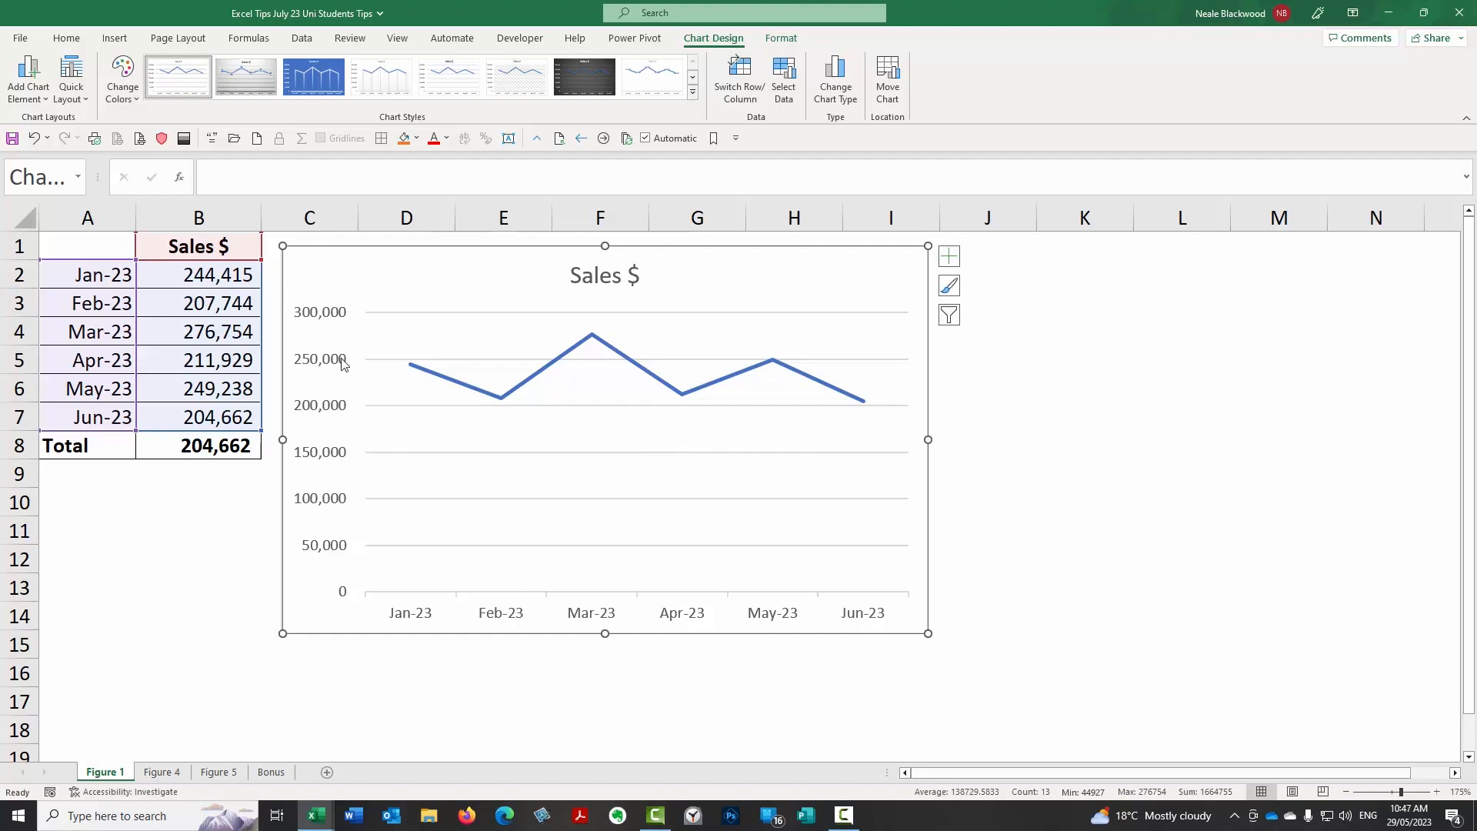
Jump from A10 to the sheet's last row and last column, and return to the sales data in row 1.
left_click(104, 493)
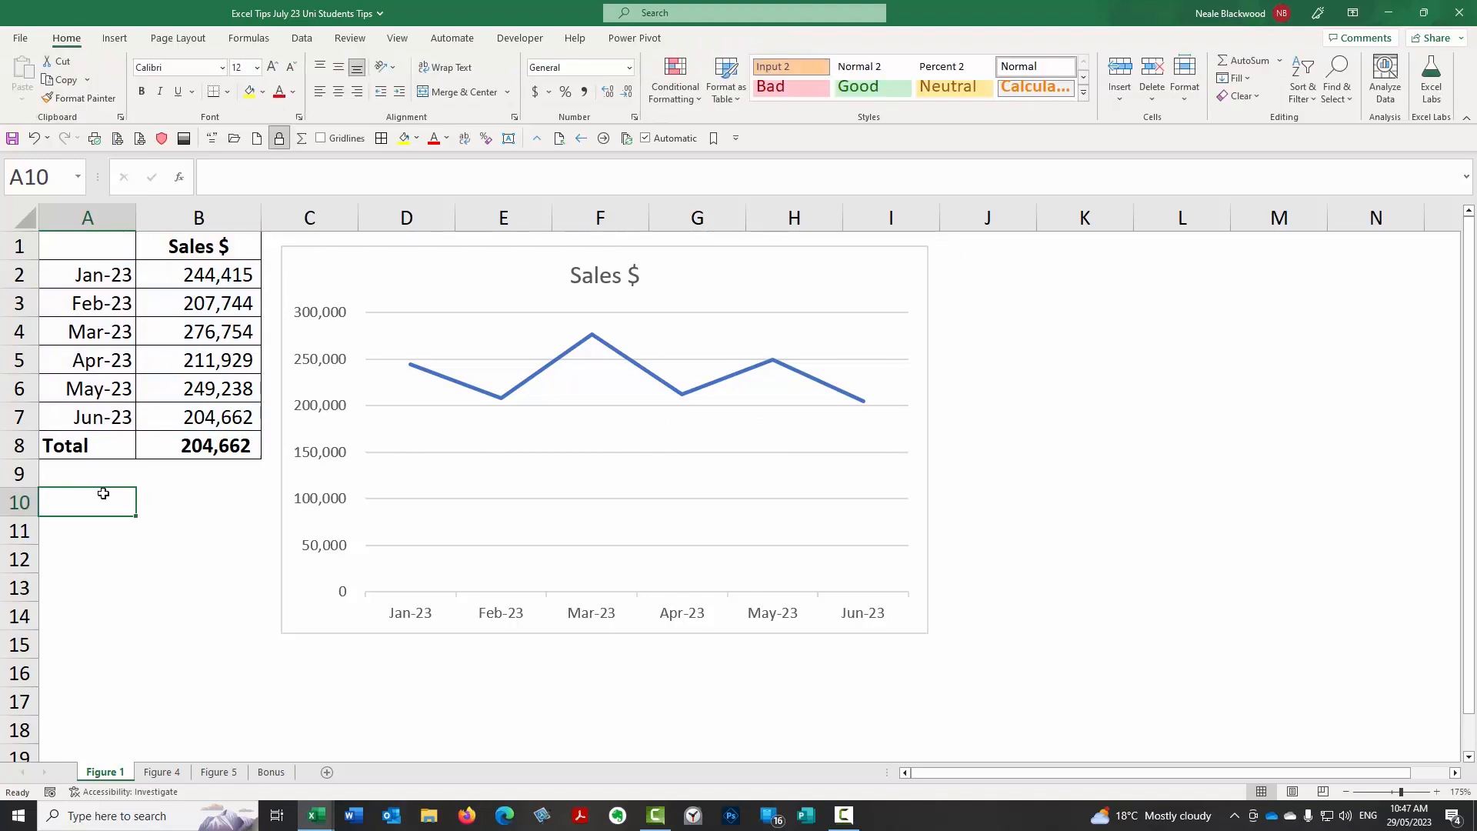
key("ctrl+Down")
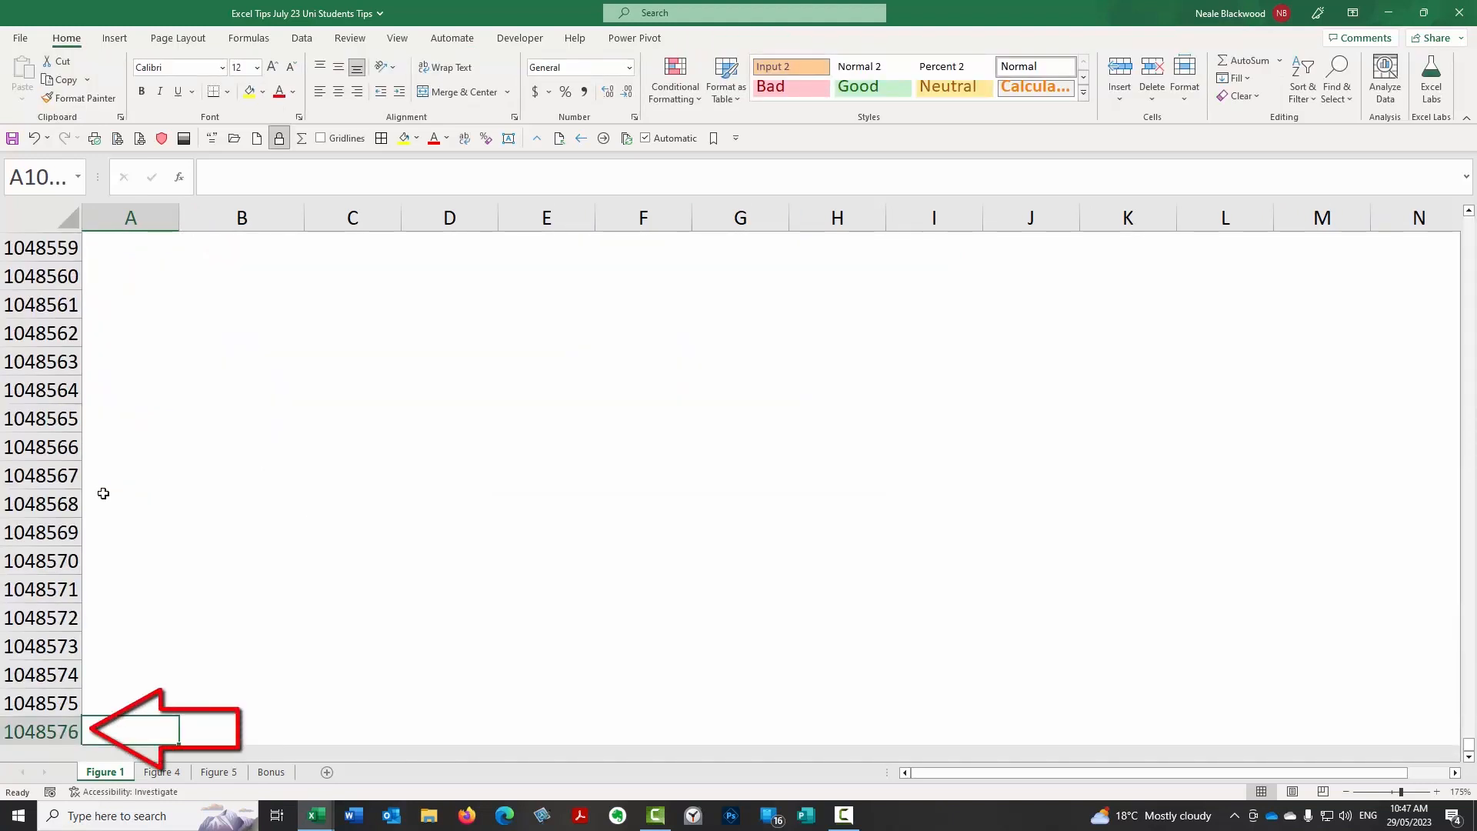
key("ctrl+Right")
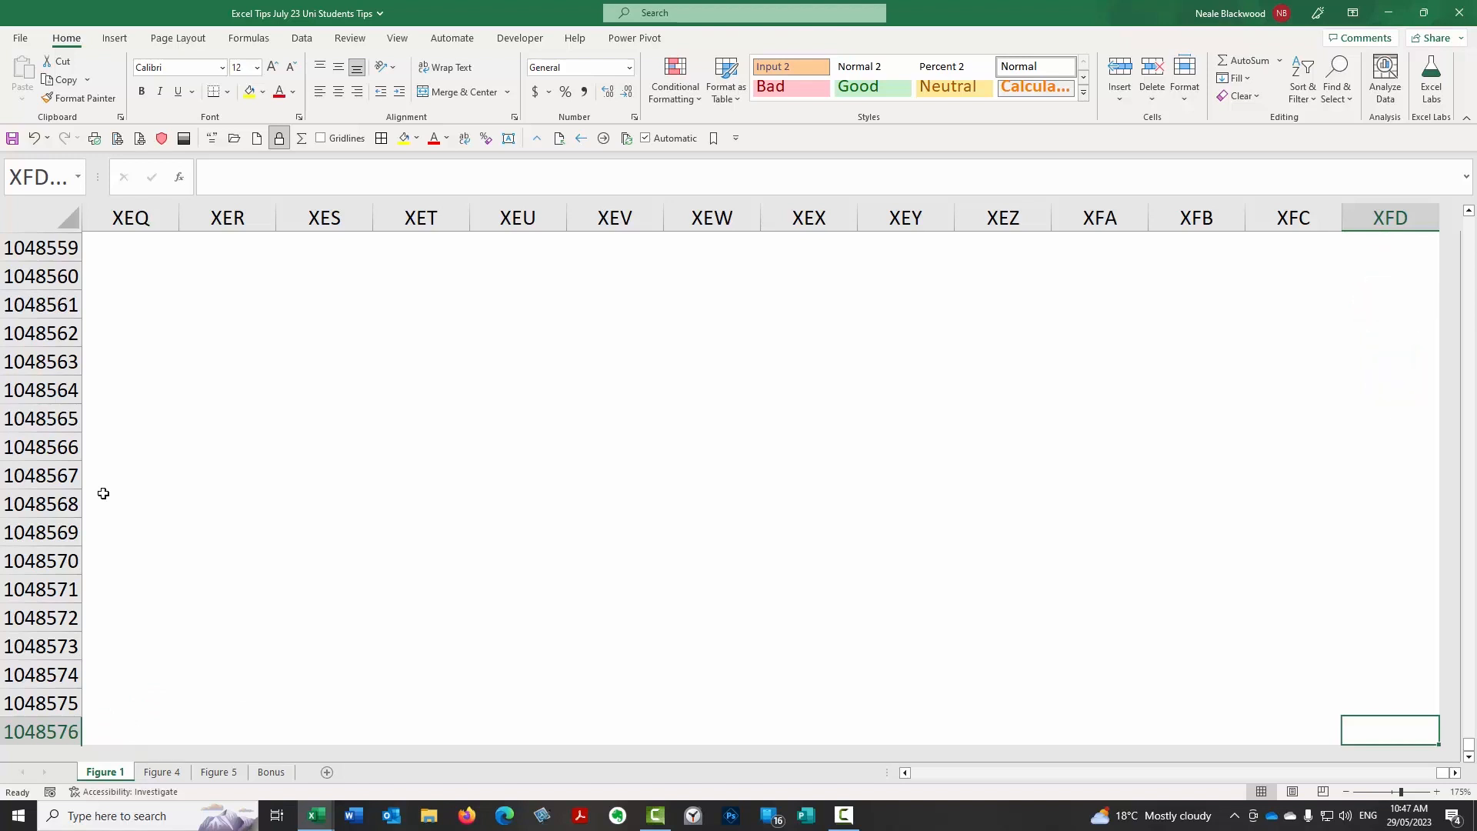
key("ctrl+Up")
key("ctrl+Left")
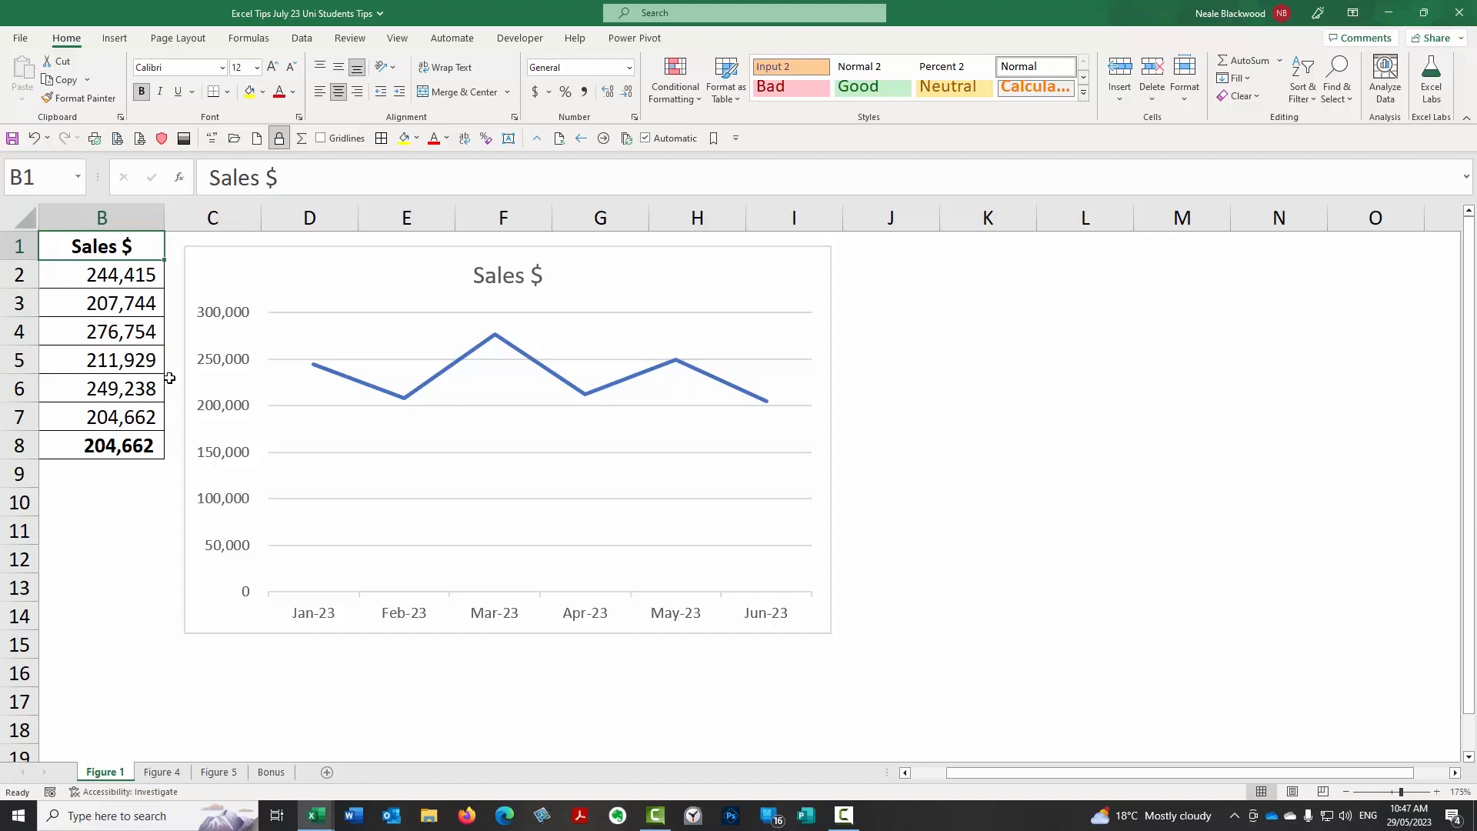
Set B1:I15, covering the Sales $ column and the line chart, as the Figure 1 sheet's print area.
left_click(178, 38)
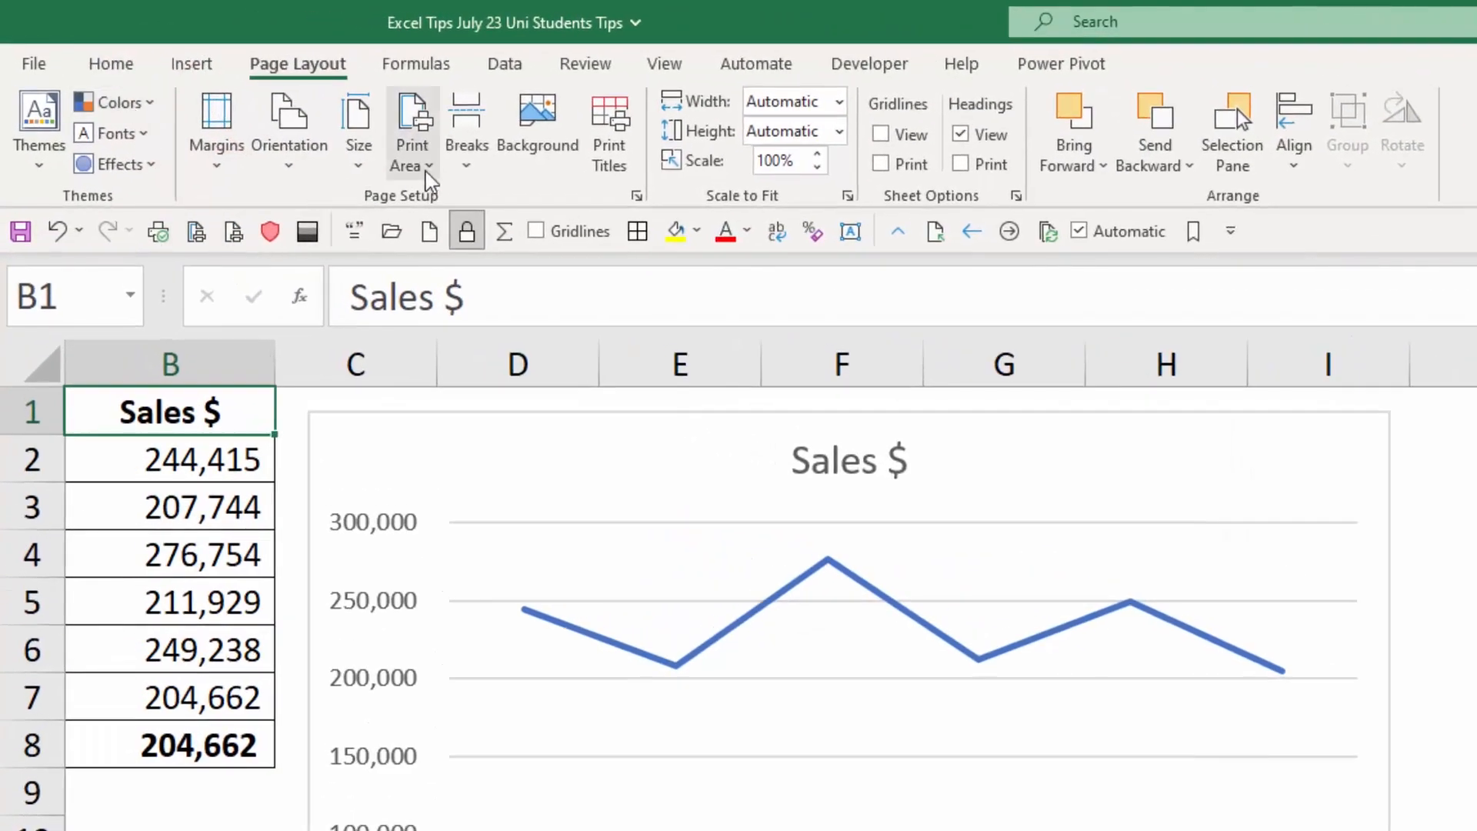
left_click(428, 170)
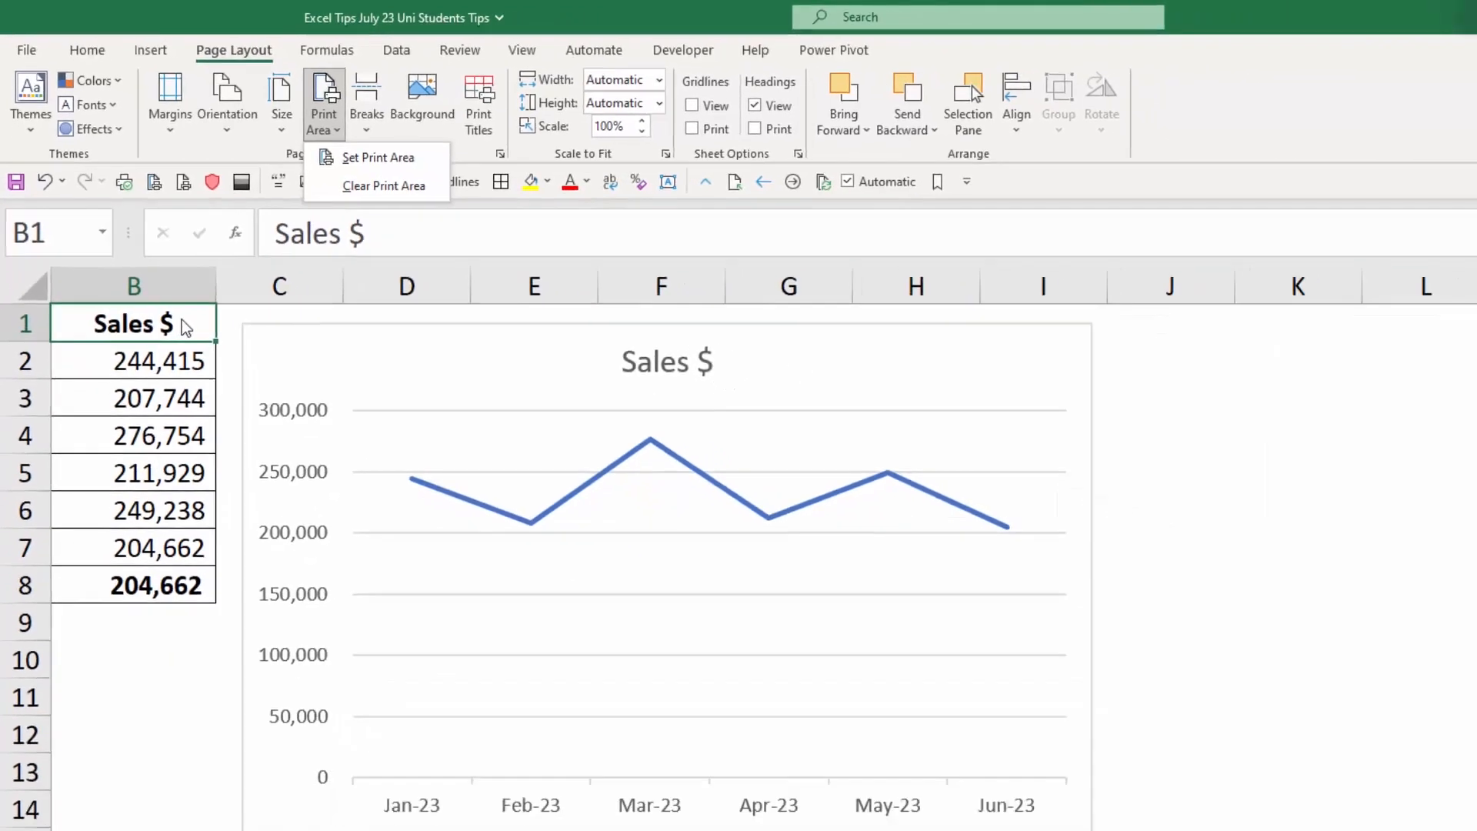
left_click(261, 401)
mouse_move(155, 239)
left_mouse_down()
mouse_move(774, 528)
mouse_move(841, 637)
left_mouse_up()
left_click(253, 100)
left_click(285, 123)
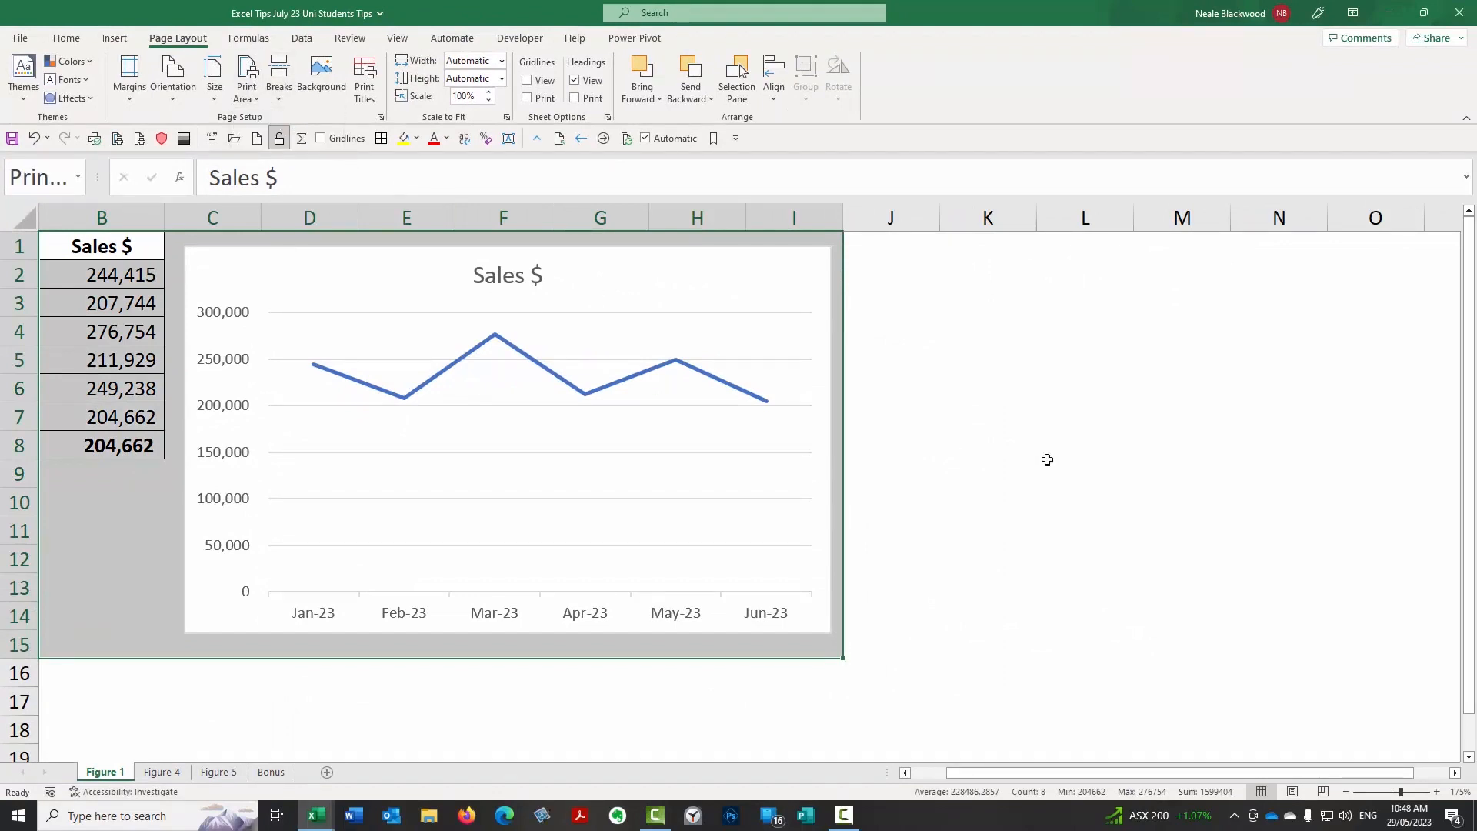
left_click(98, 359)
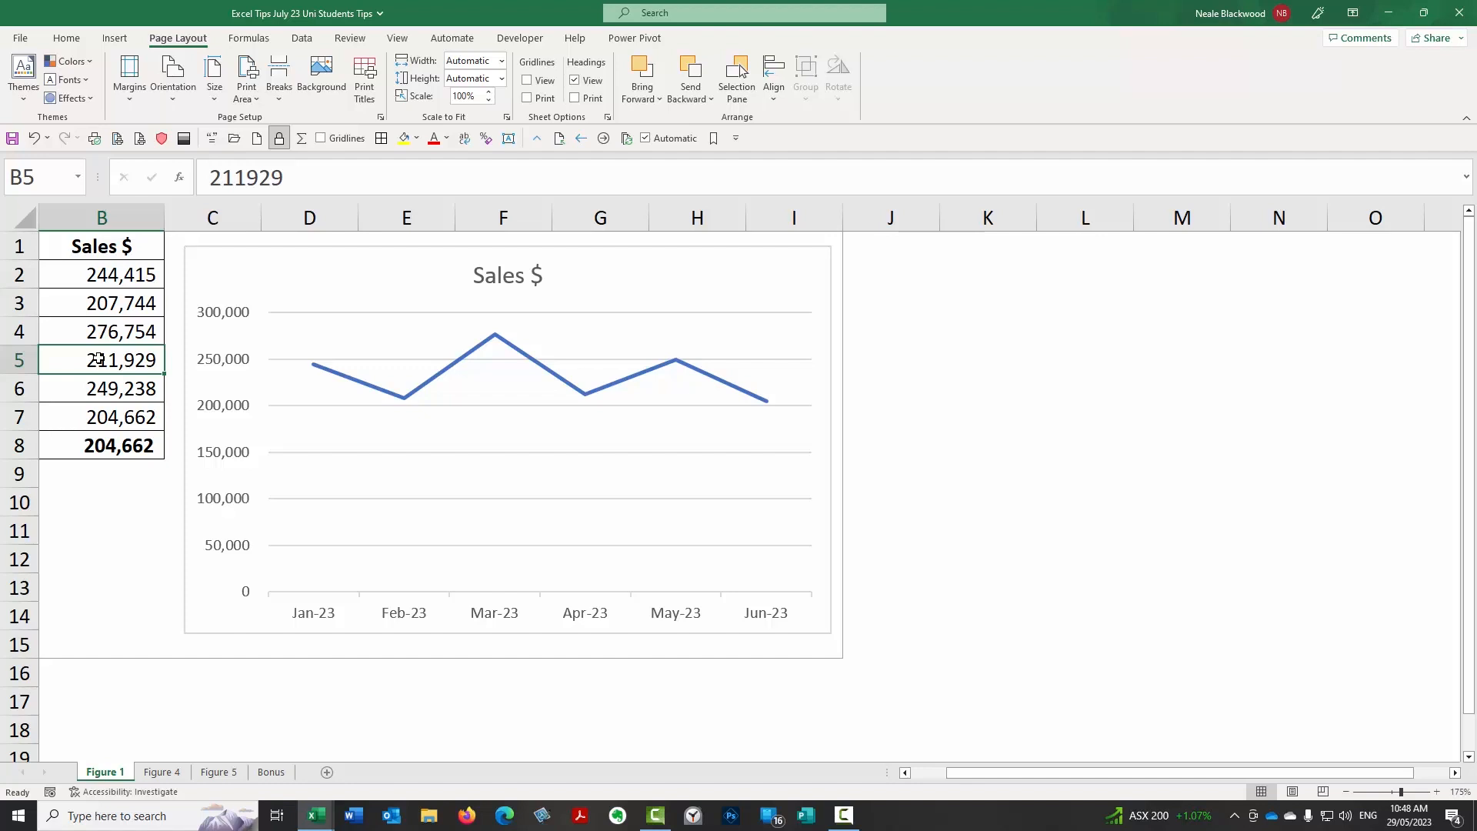
Check the sheet's print preview and print settings, and return to cell B1.
left_click(25, 39)
left_click(68, 285)
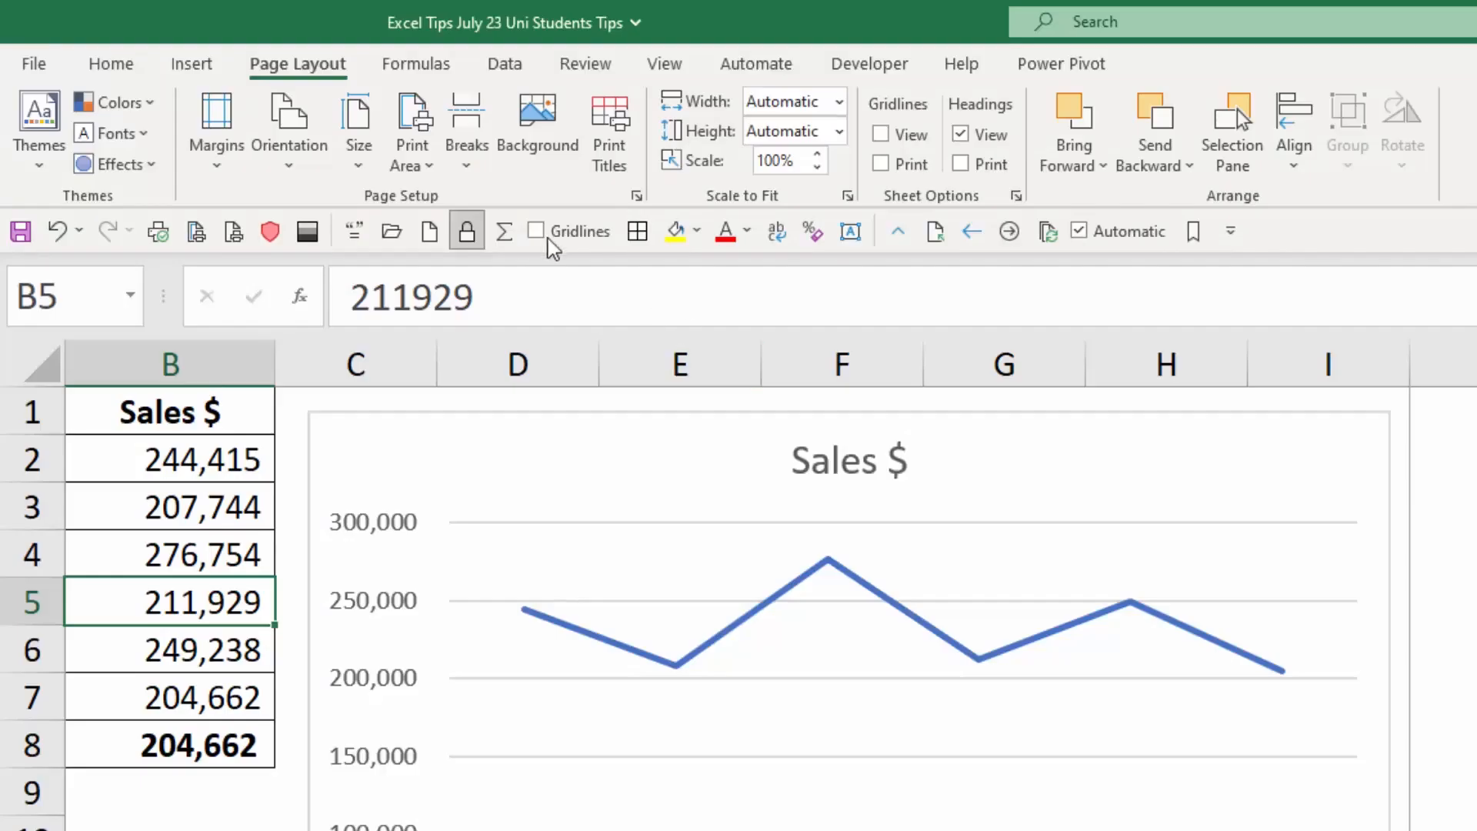
left_click(186, 409)
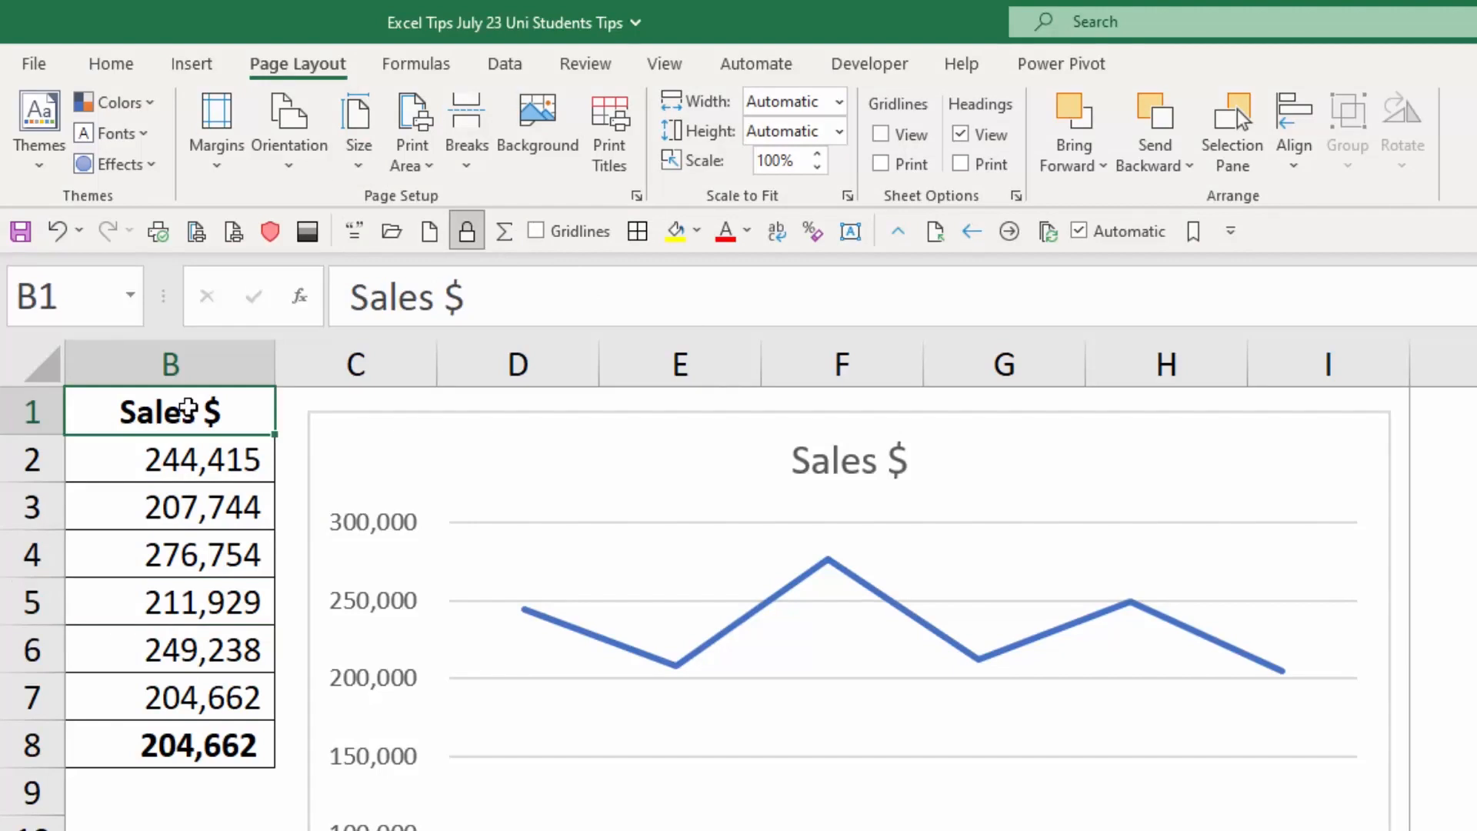
Review the page orientation choices and the Print Titles settings for rows and columns to repeat.
left_click(305, 171)
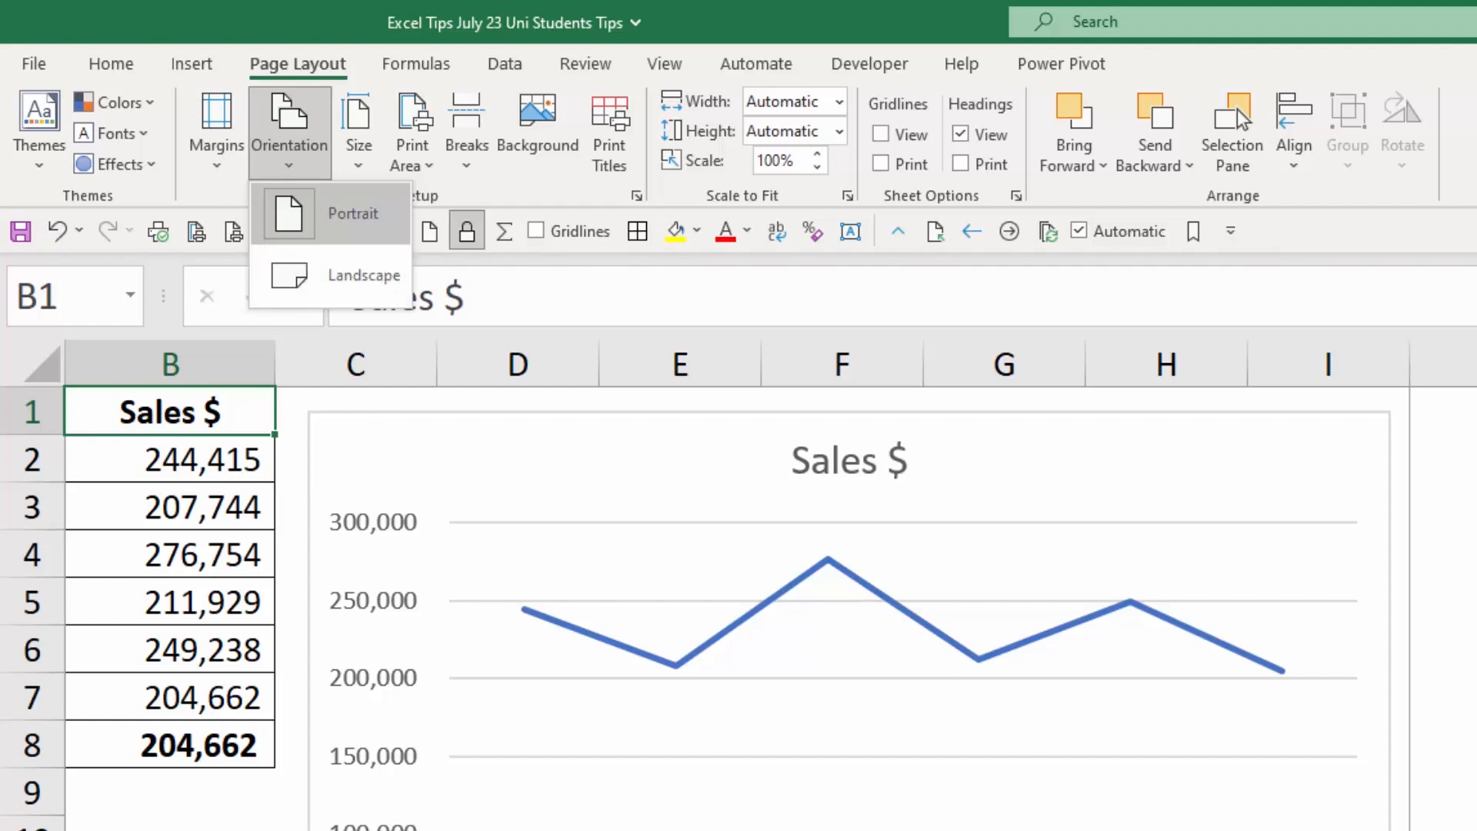
key("Escape")
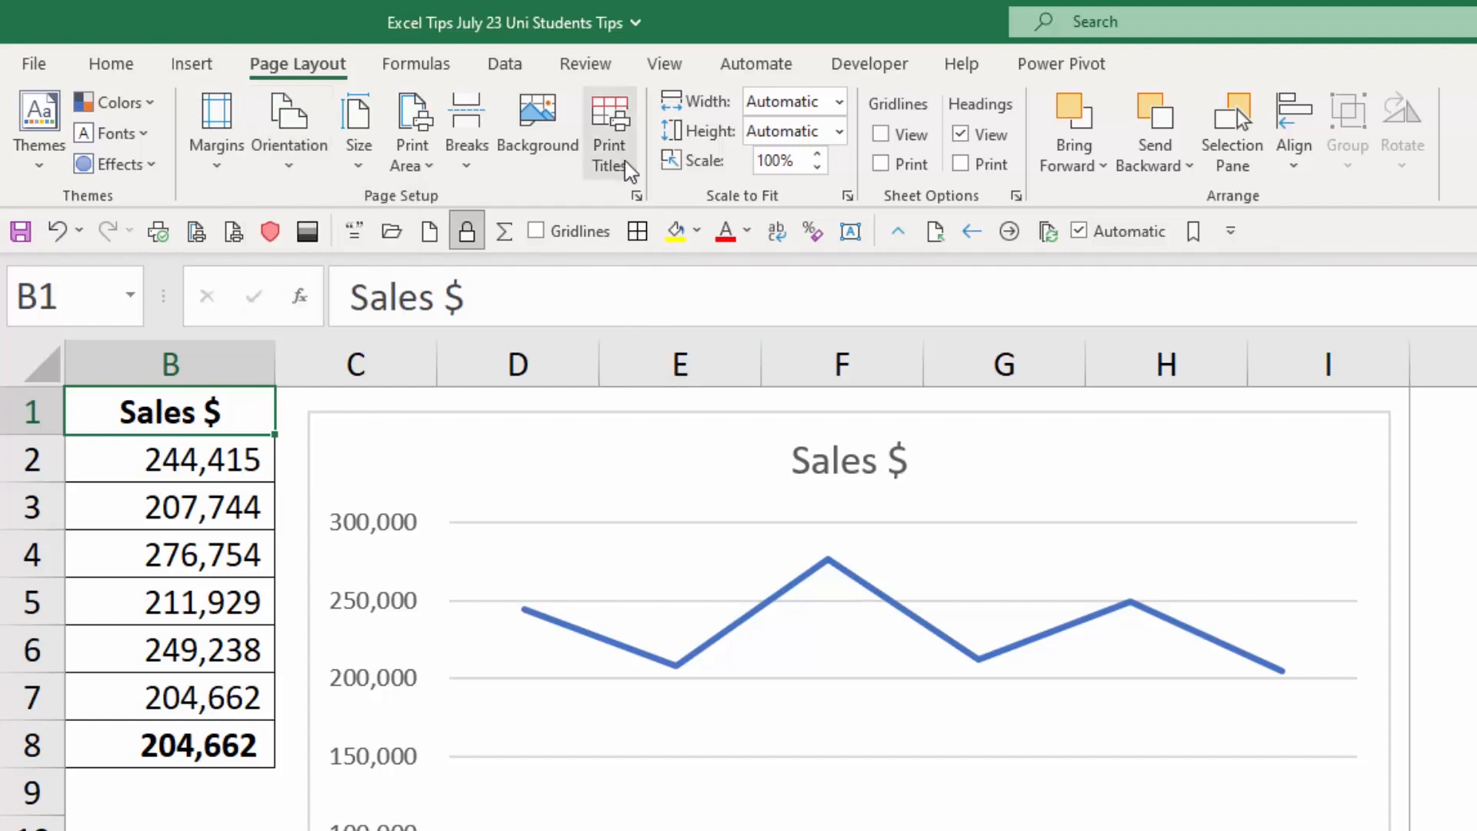
left_click(586, 160)
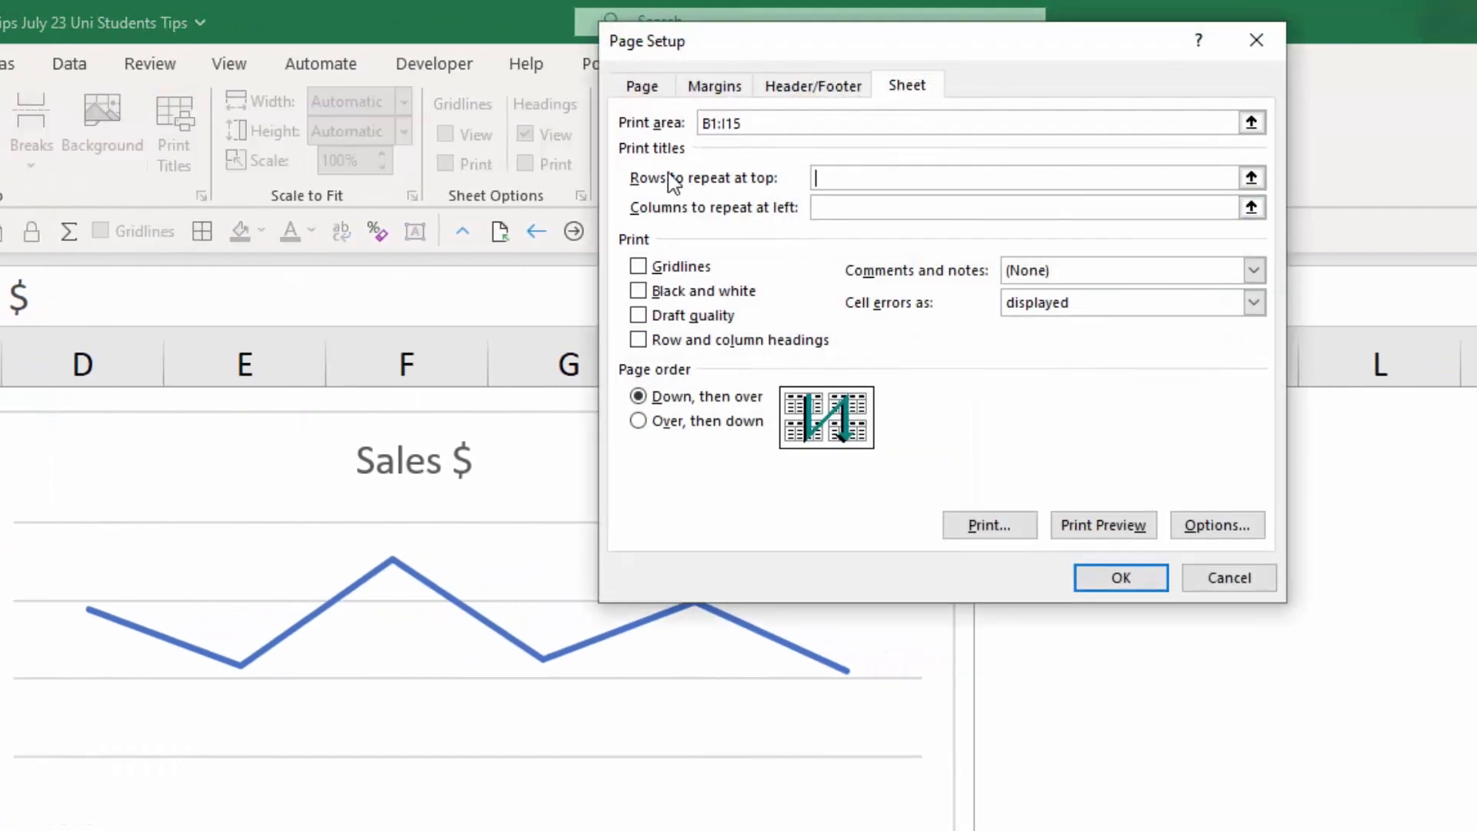
left_click(838, 175)
left_click(838, 207)
left_click(1156, 586)
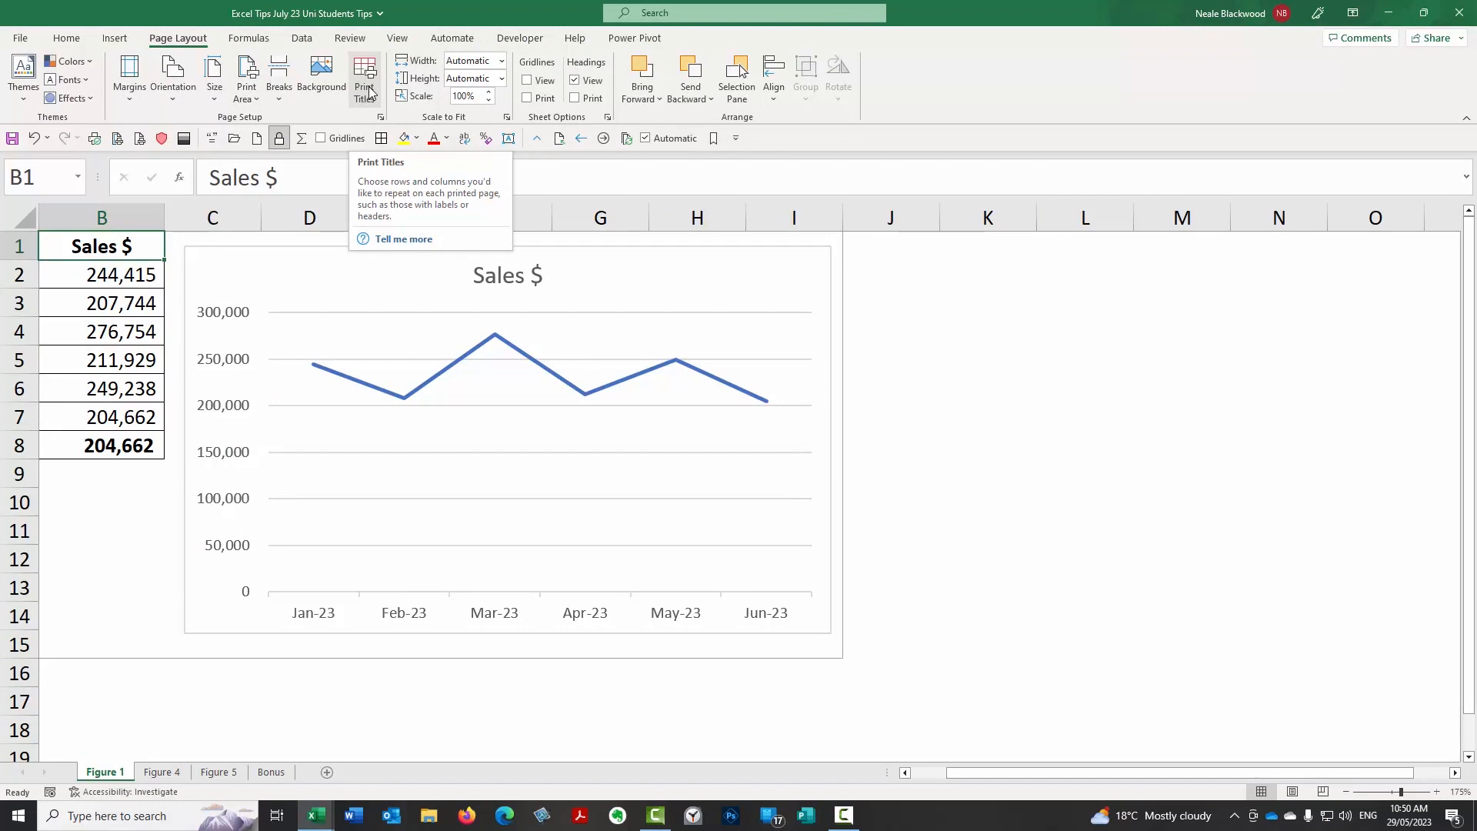
Clear the contents of columns E and F on the Bonus sheet.
left_click(271, 772)
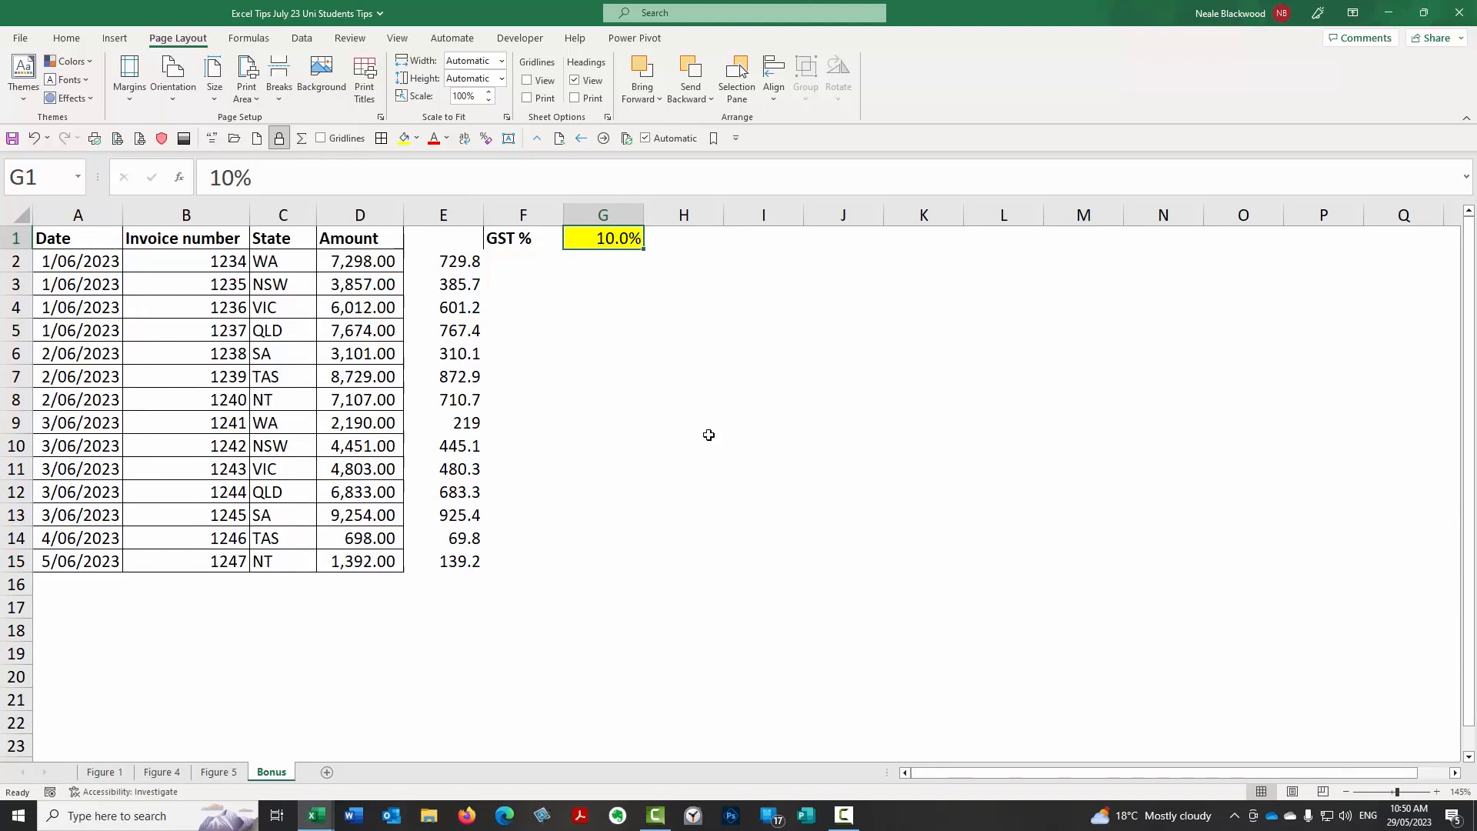
left_click(456, 237)
left_click_drag(448, 216, 497, 216)
key("Delete")
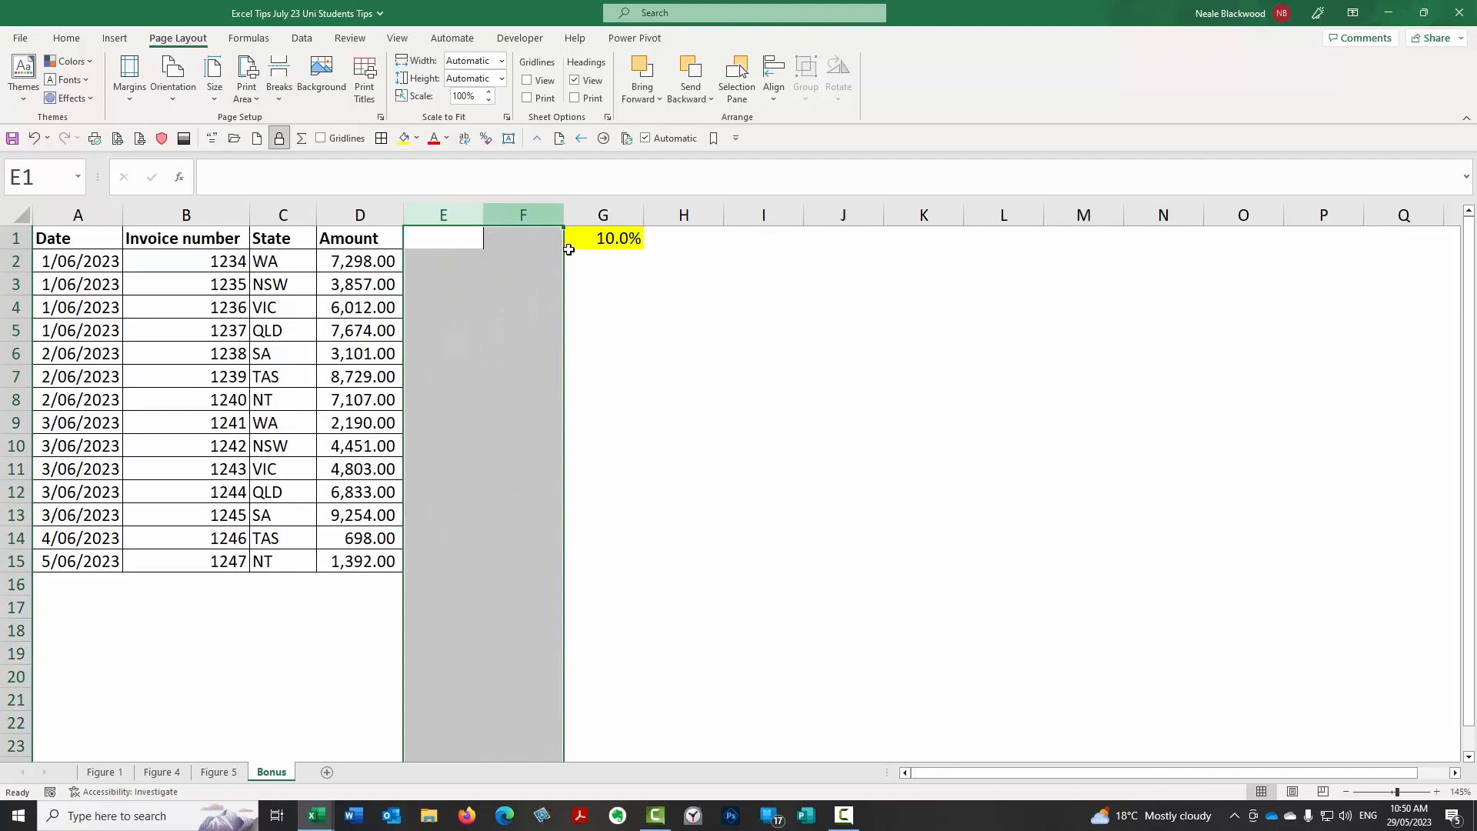
left_click(611, 241)
left_click(457, 256)
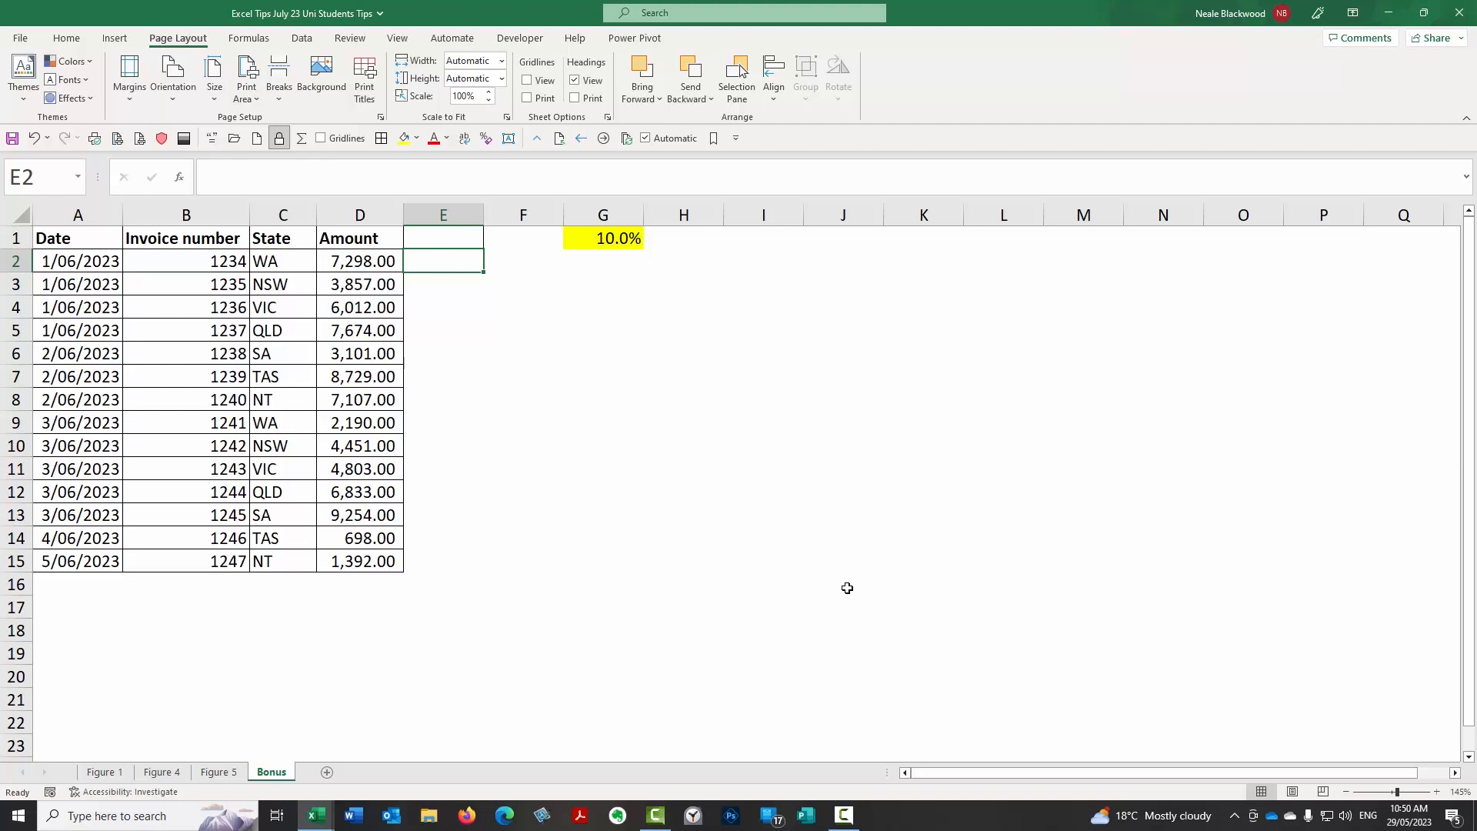
Format the invoice data in A1:D15 as a table with headers, using a green banded style from the Medium group.
left_click(201, 263)
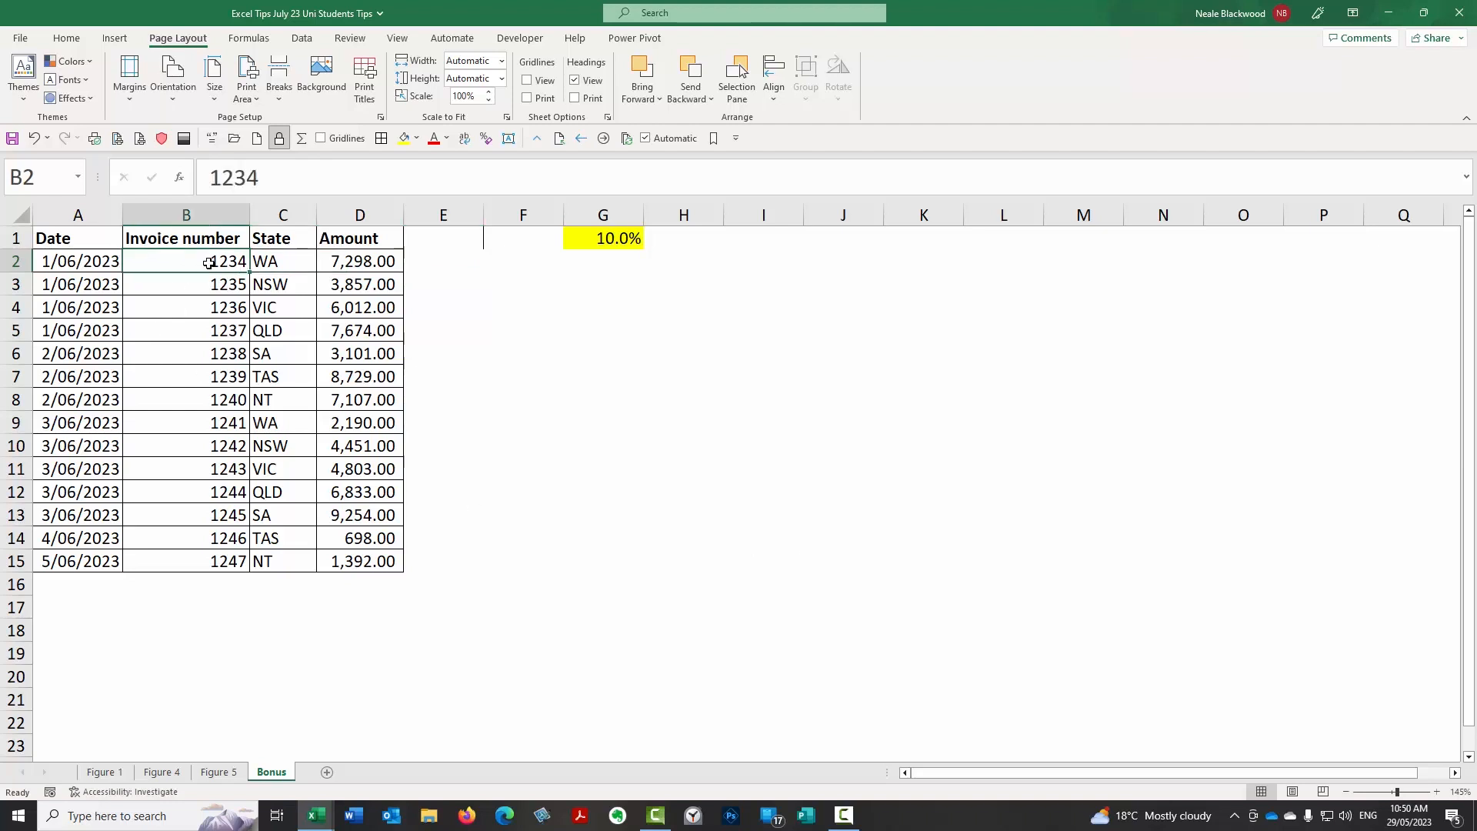
left_click(68, 39)
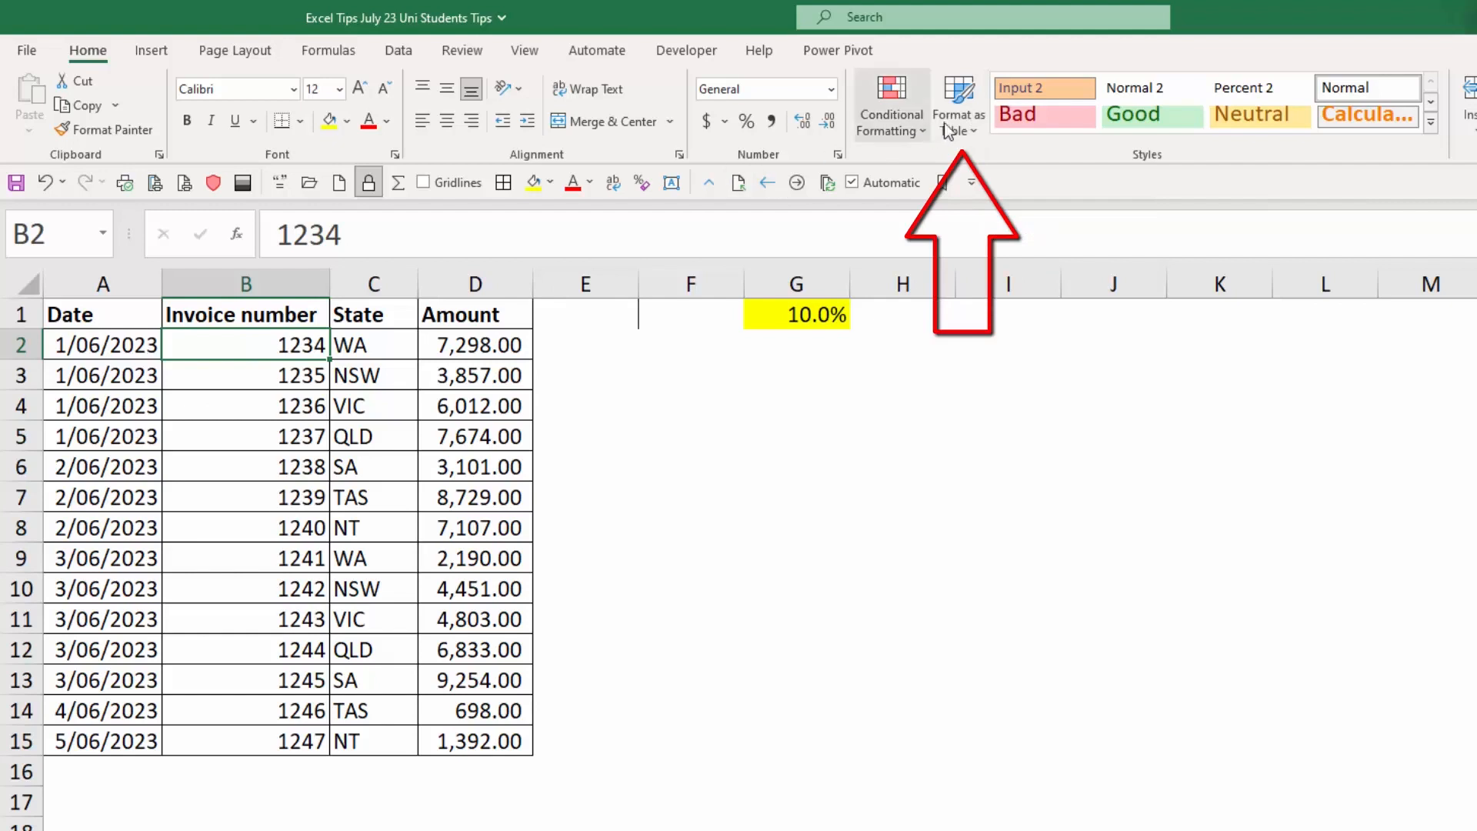
left_click(958, 129)
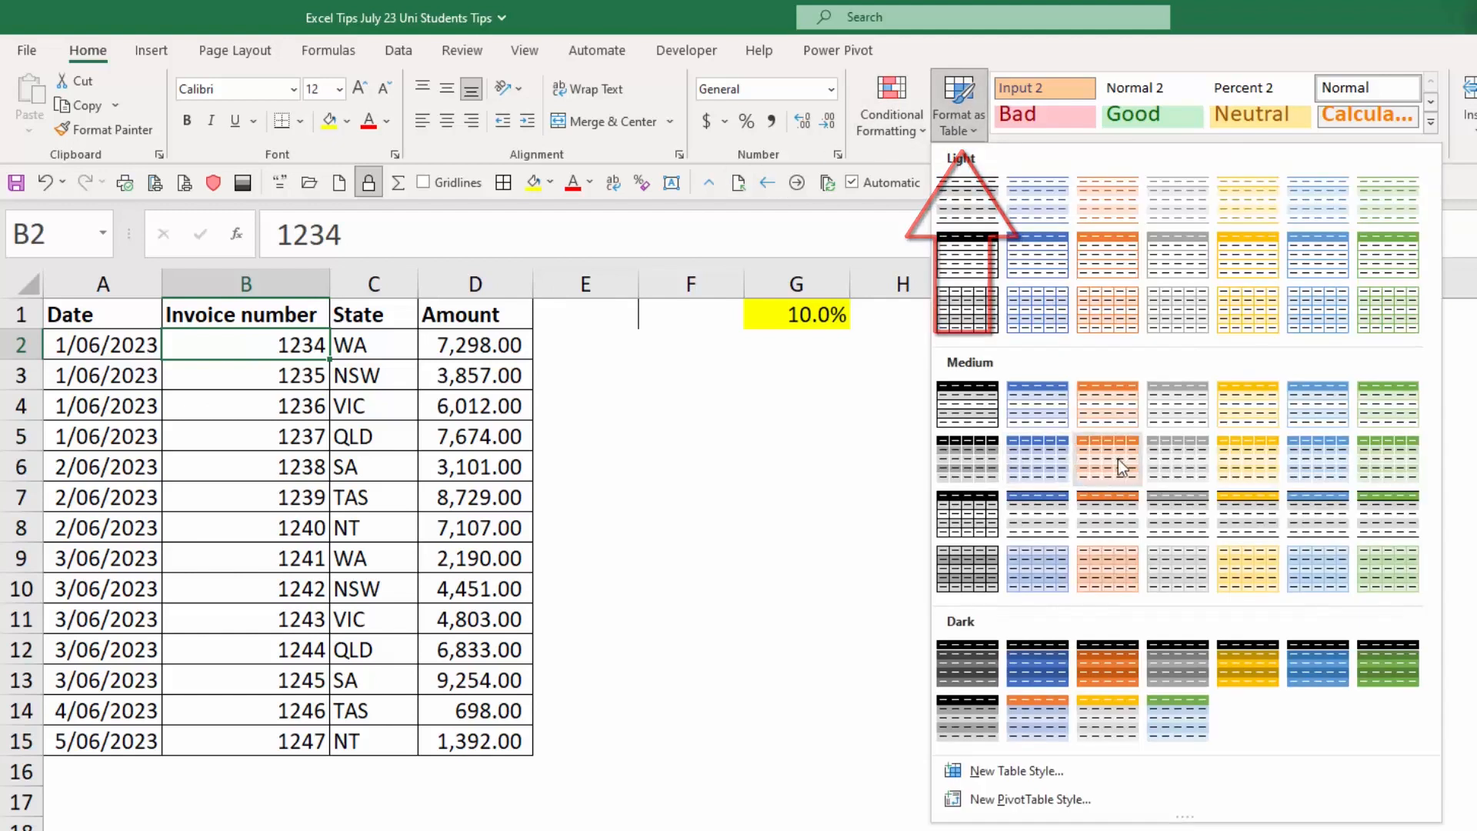
left_click(1386, 459)
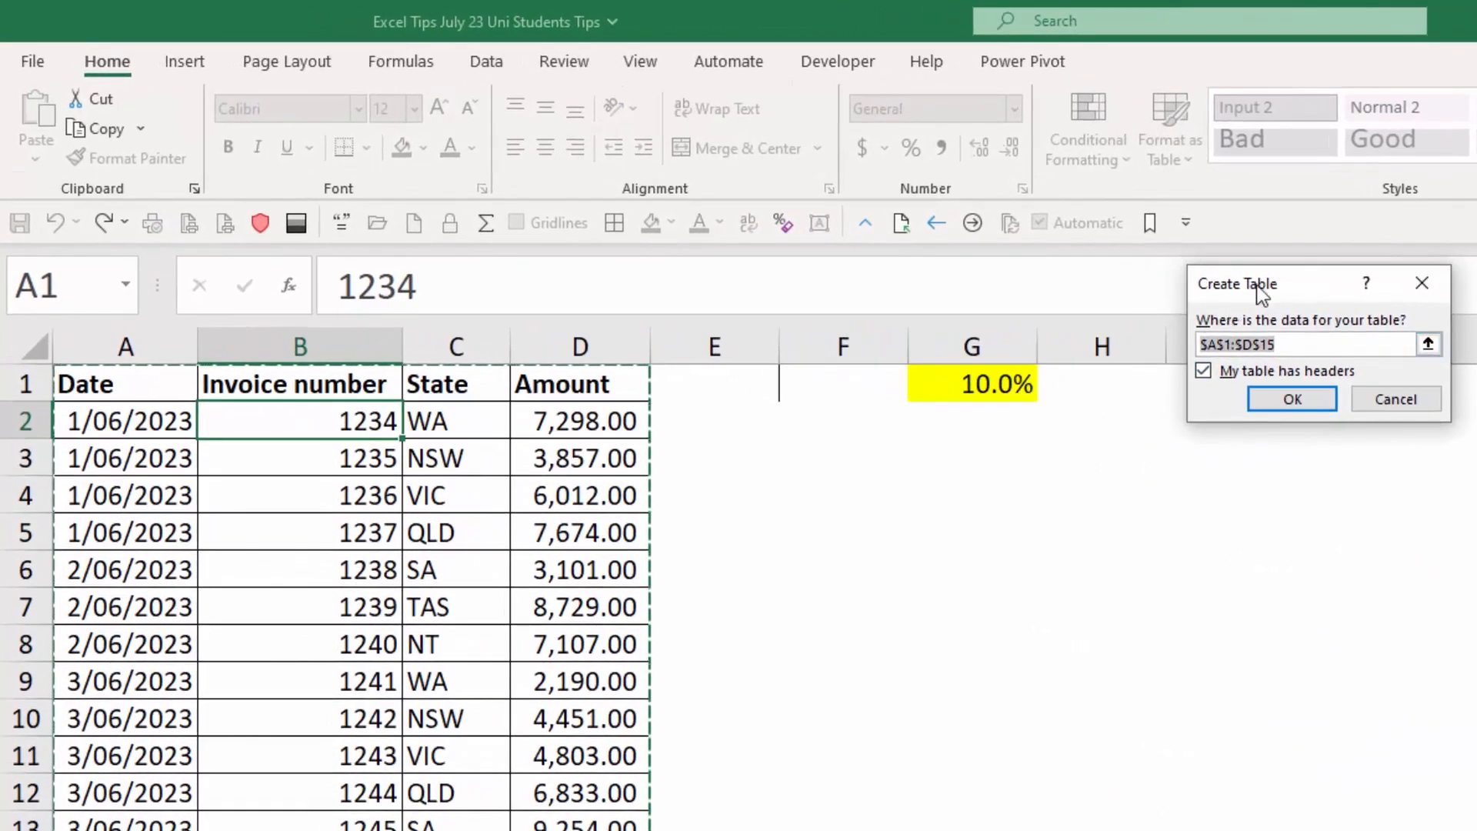
left_click_drag(1107, 254, 785, 459)
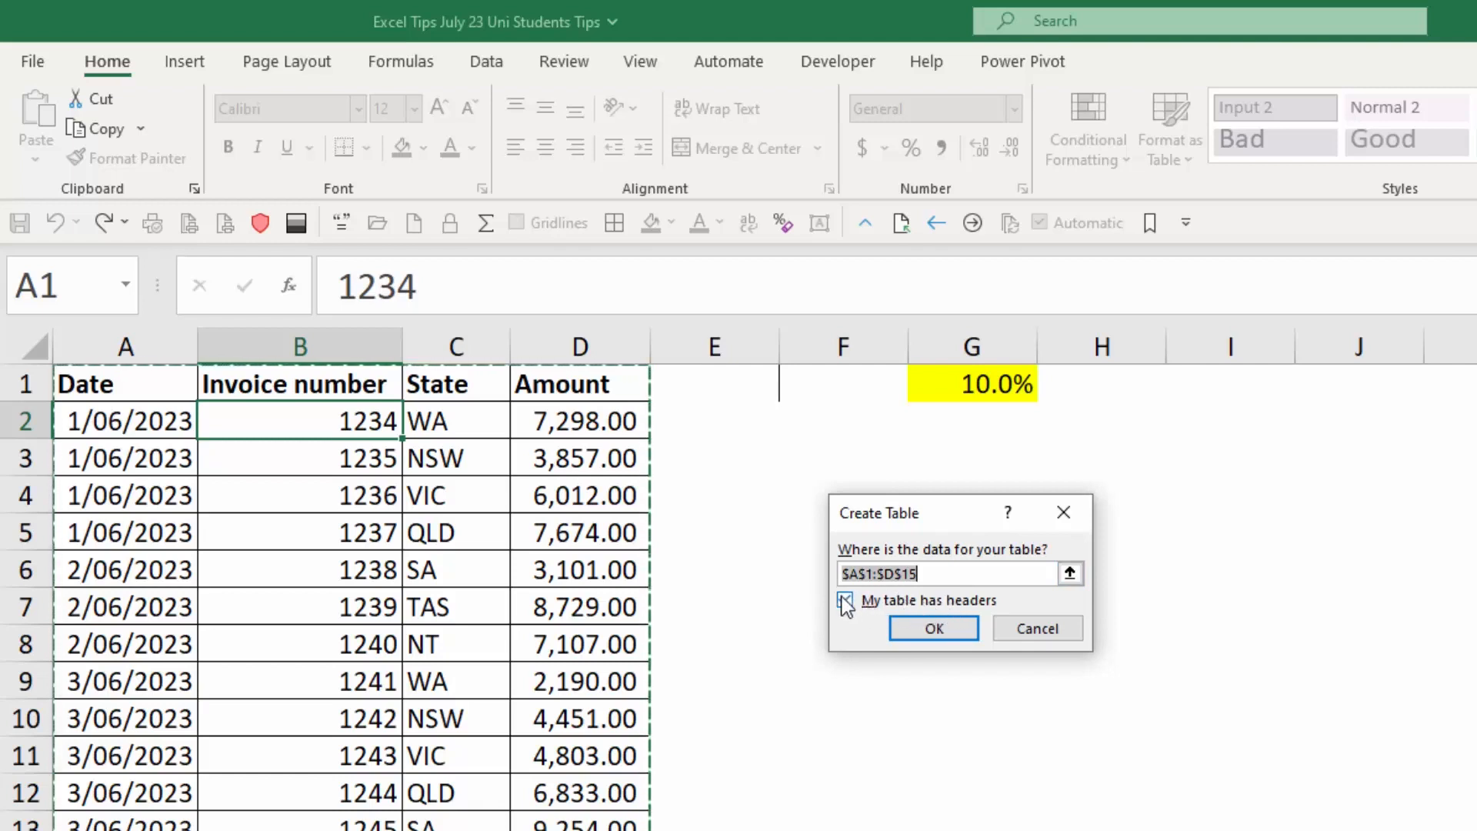
left_click(959, 631)
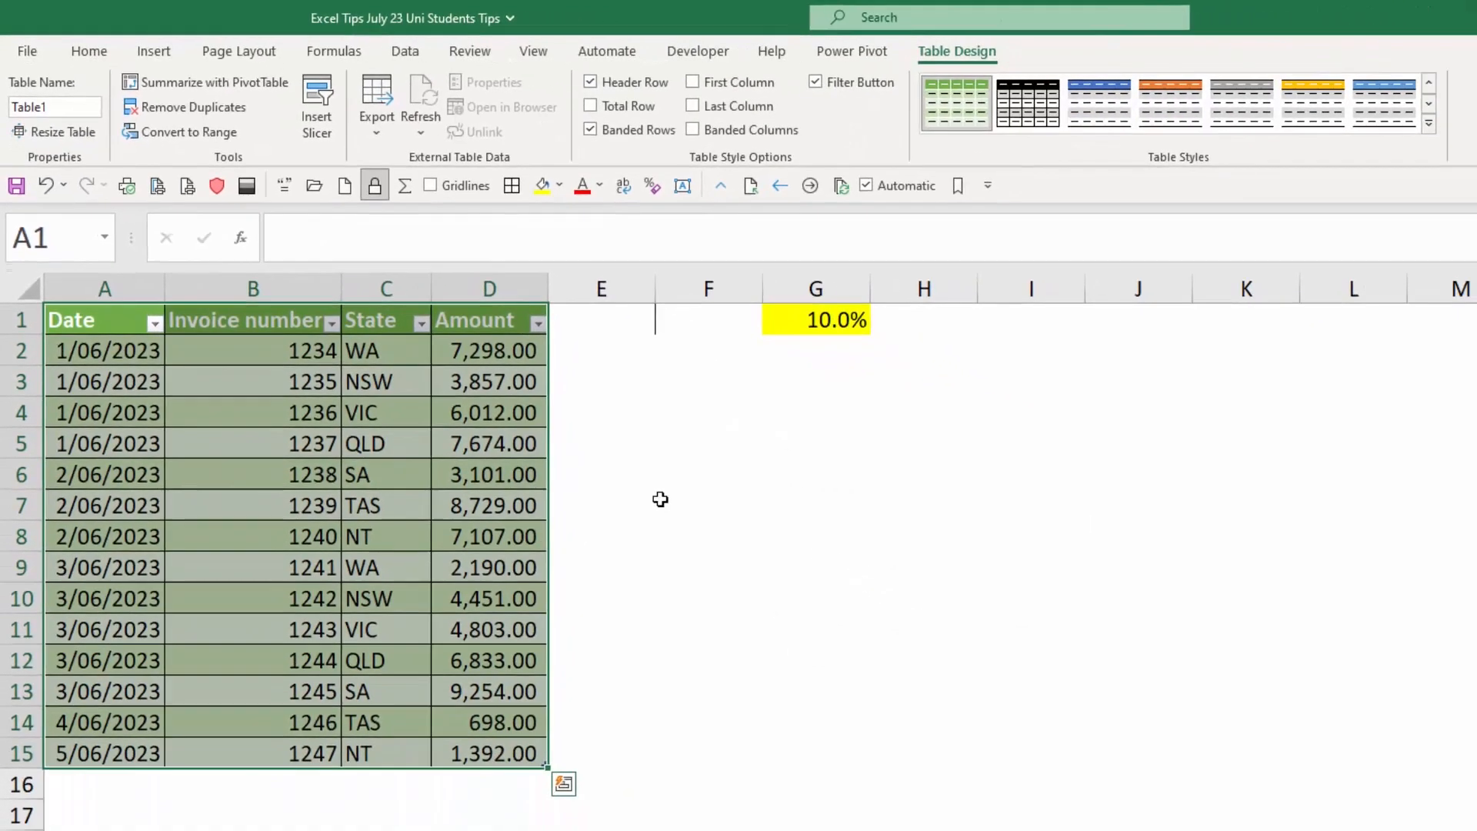
left_click(794, 604)
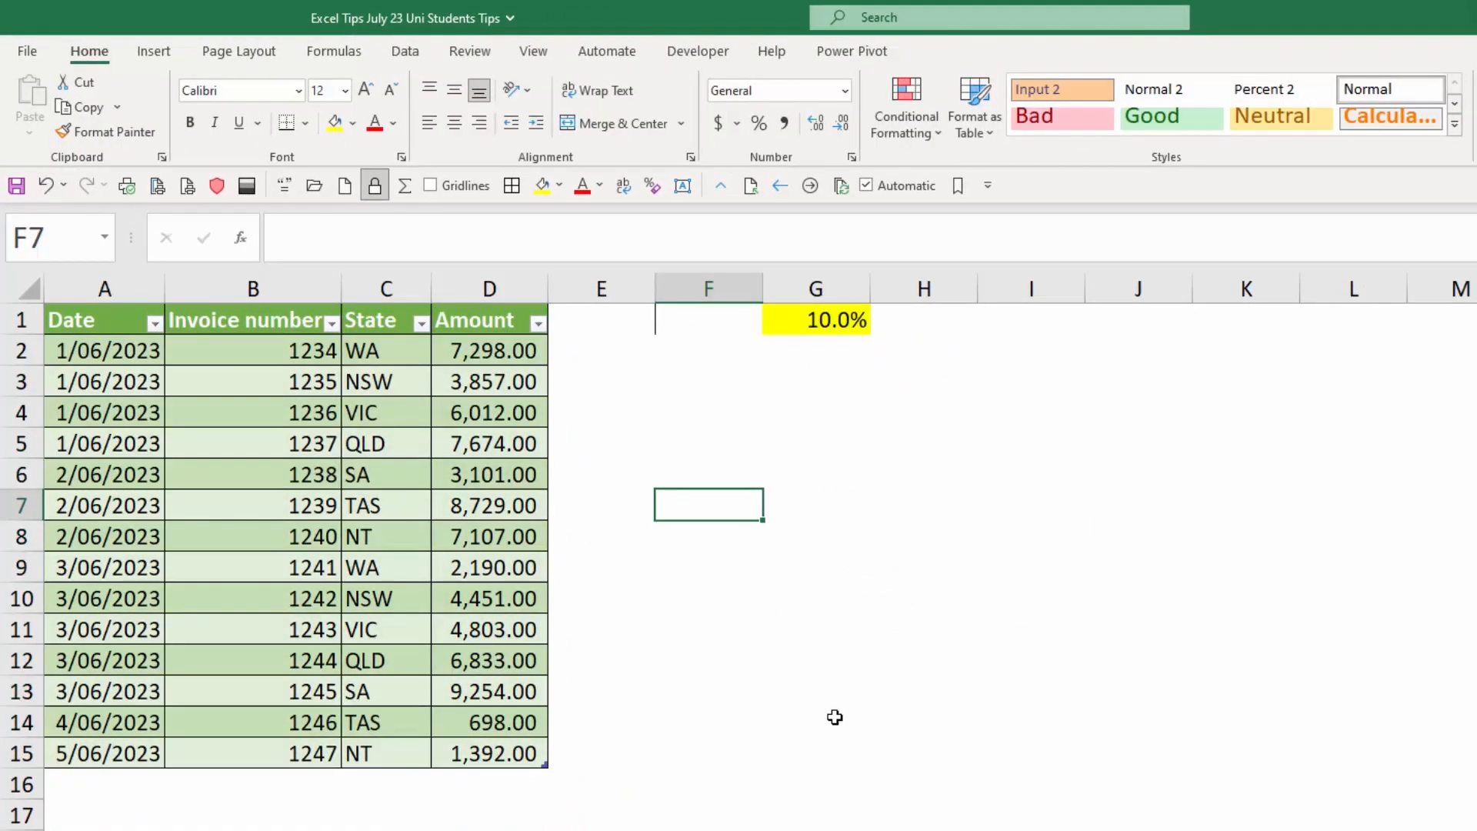
Add a GST column to the invoice table by entering the heading GST in E1.
left_click(610, 323)
type("GST")
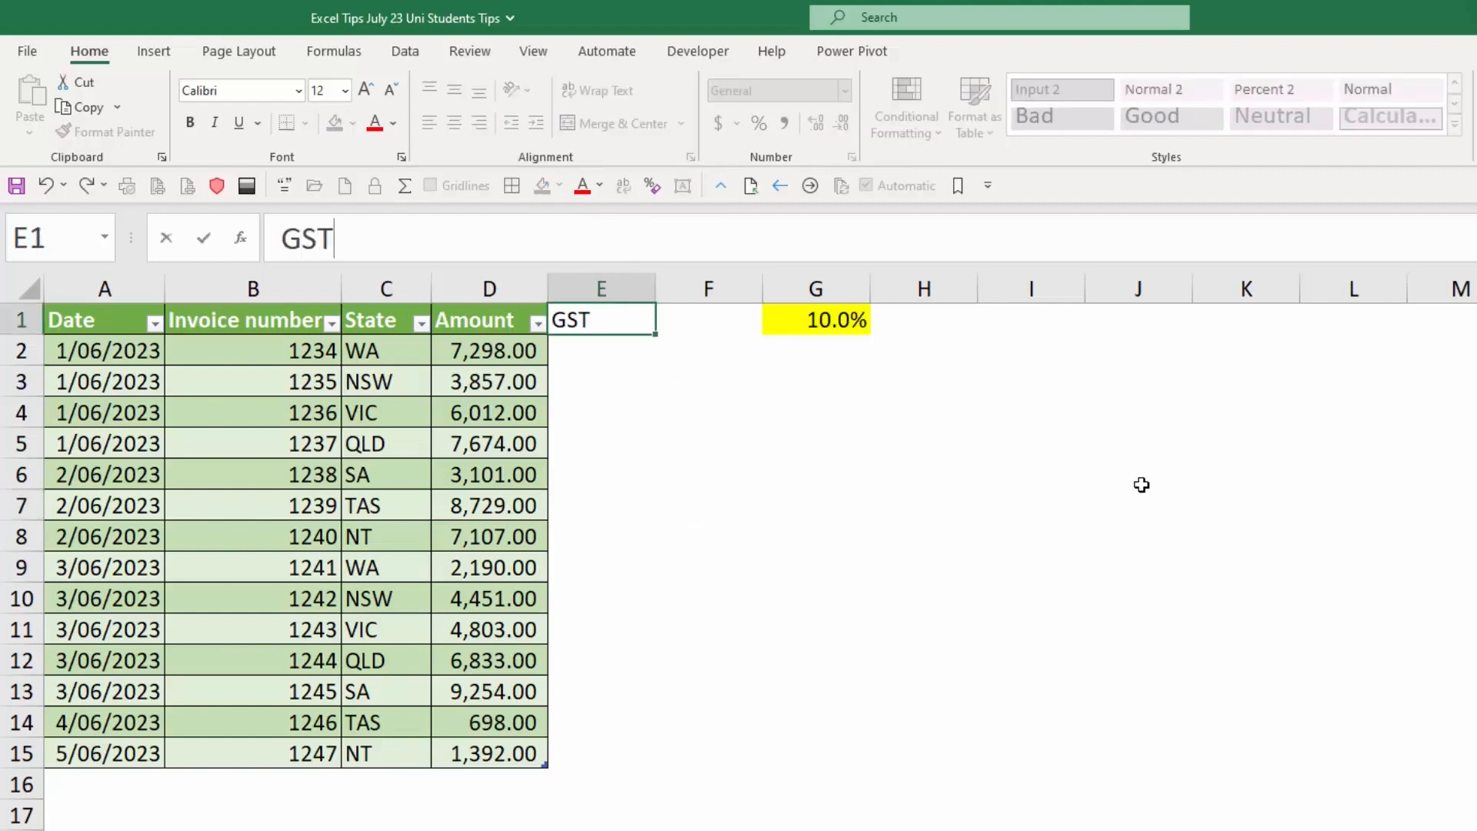
key("Return")
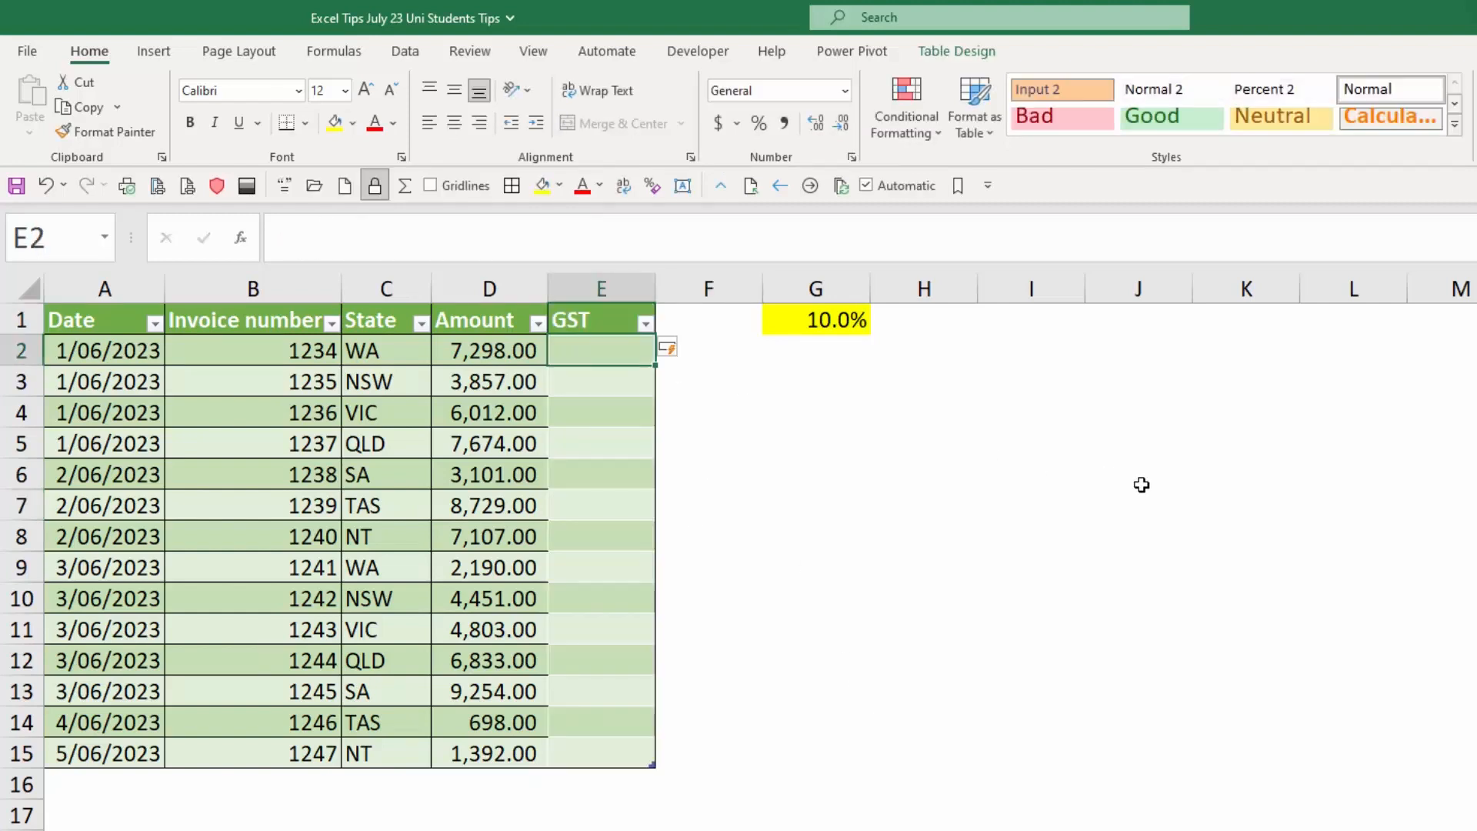
type("=")
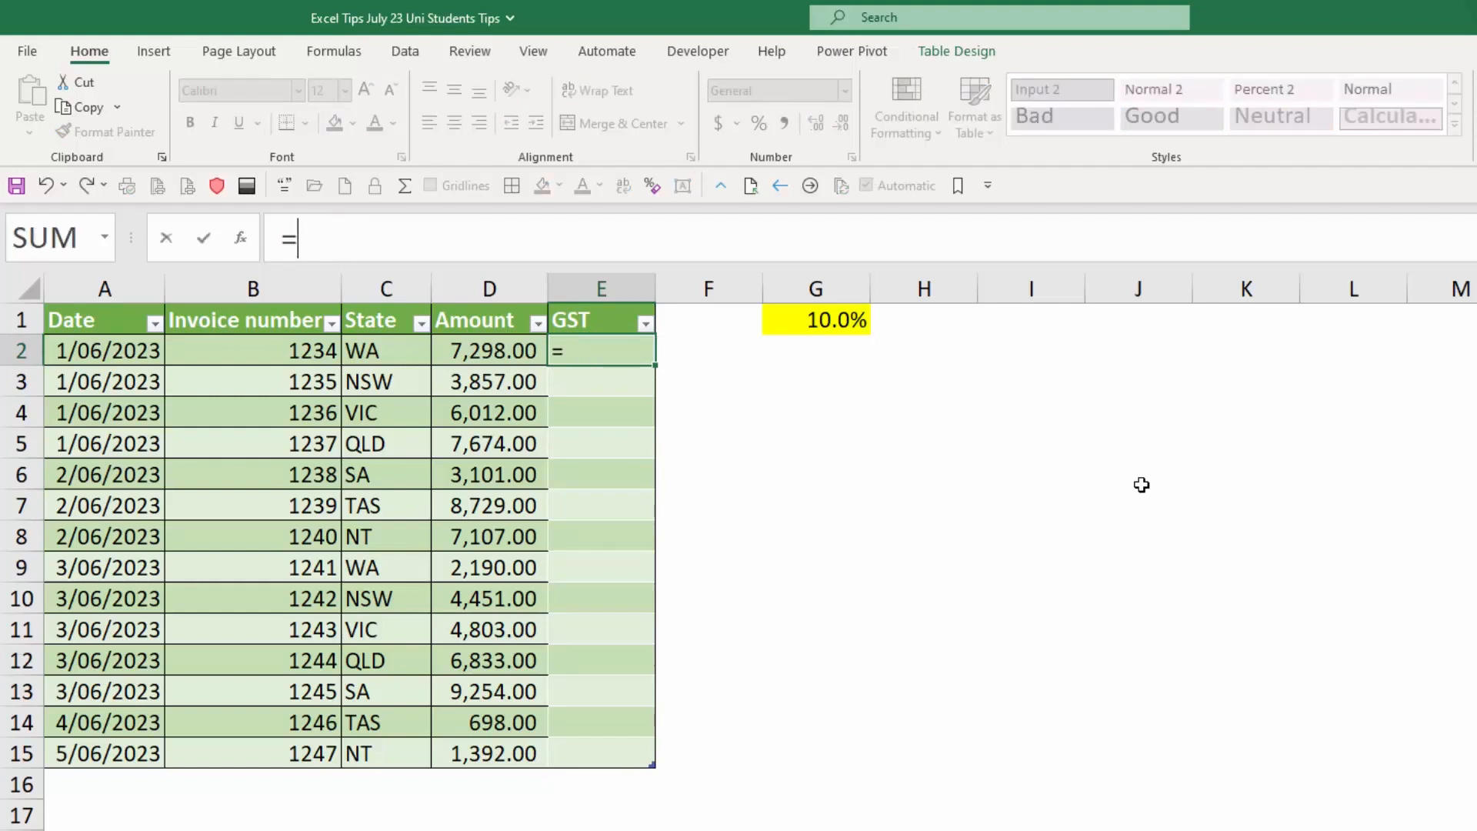
key("Left")
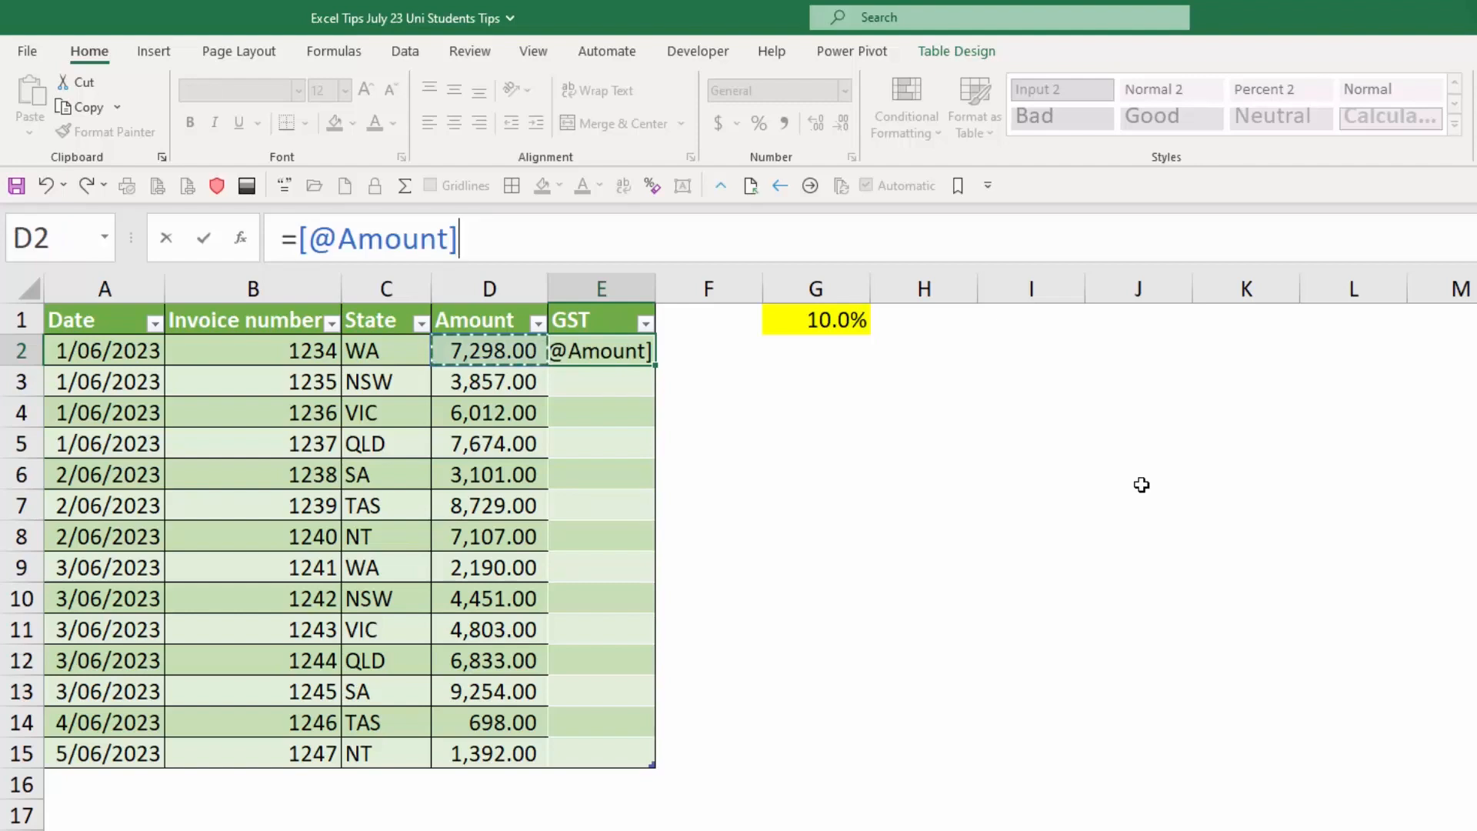
type("*")
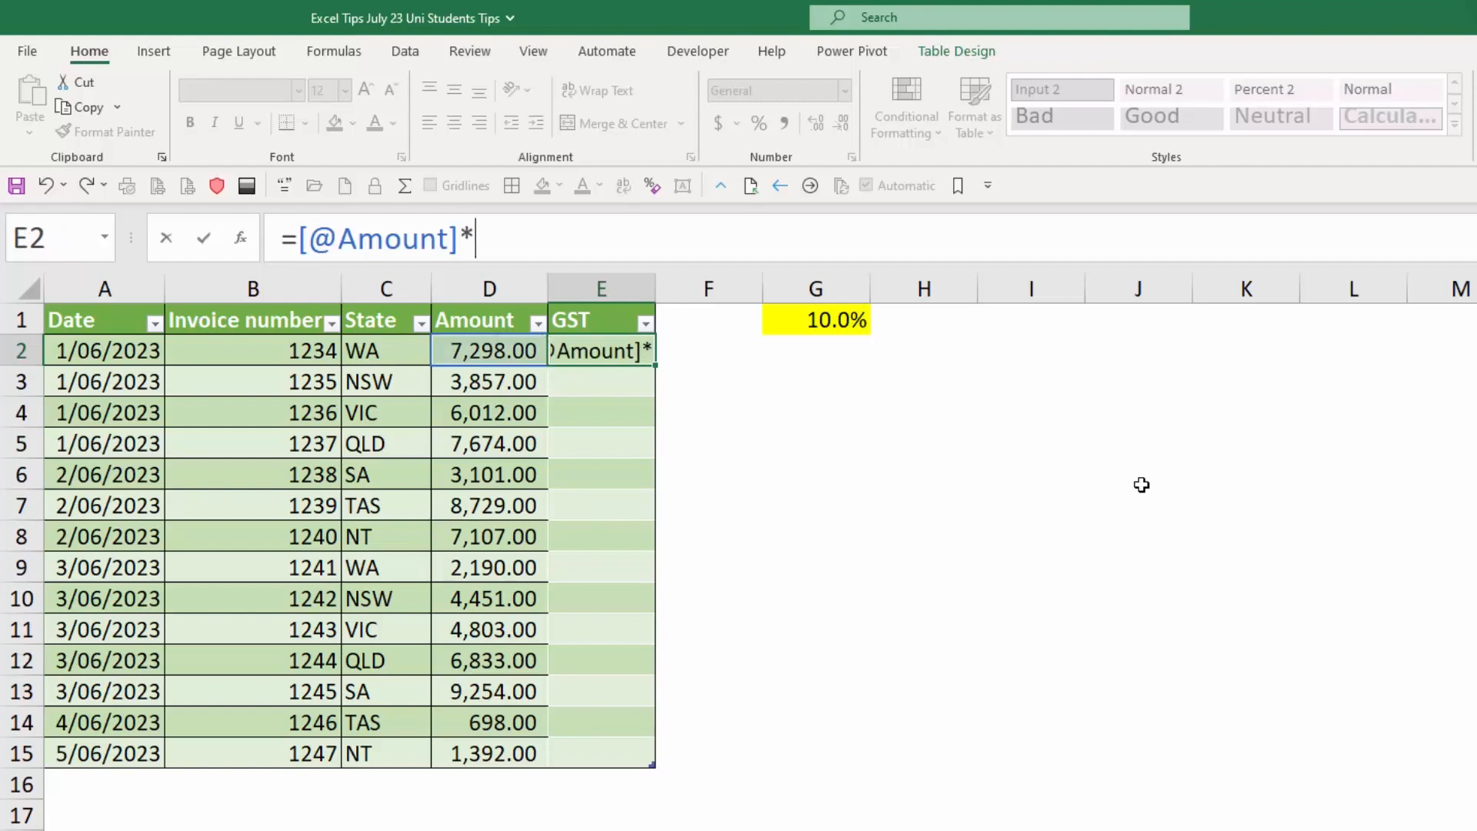
left_click(807, 317)
key("F4")
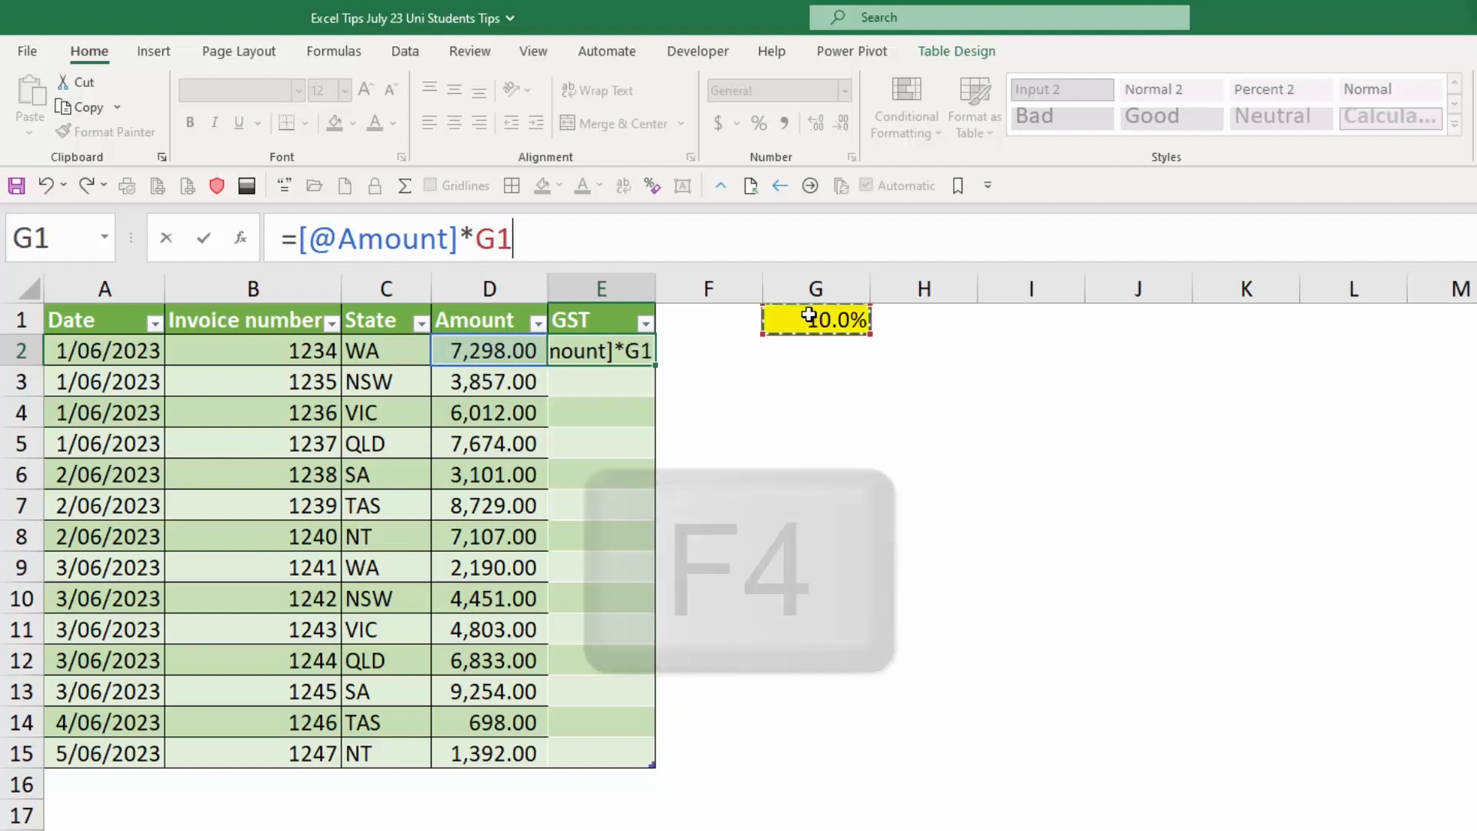
key("F4")
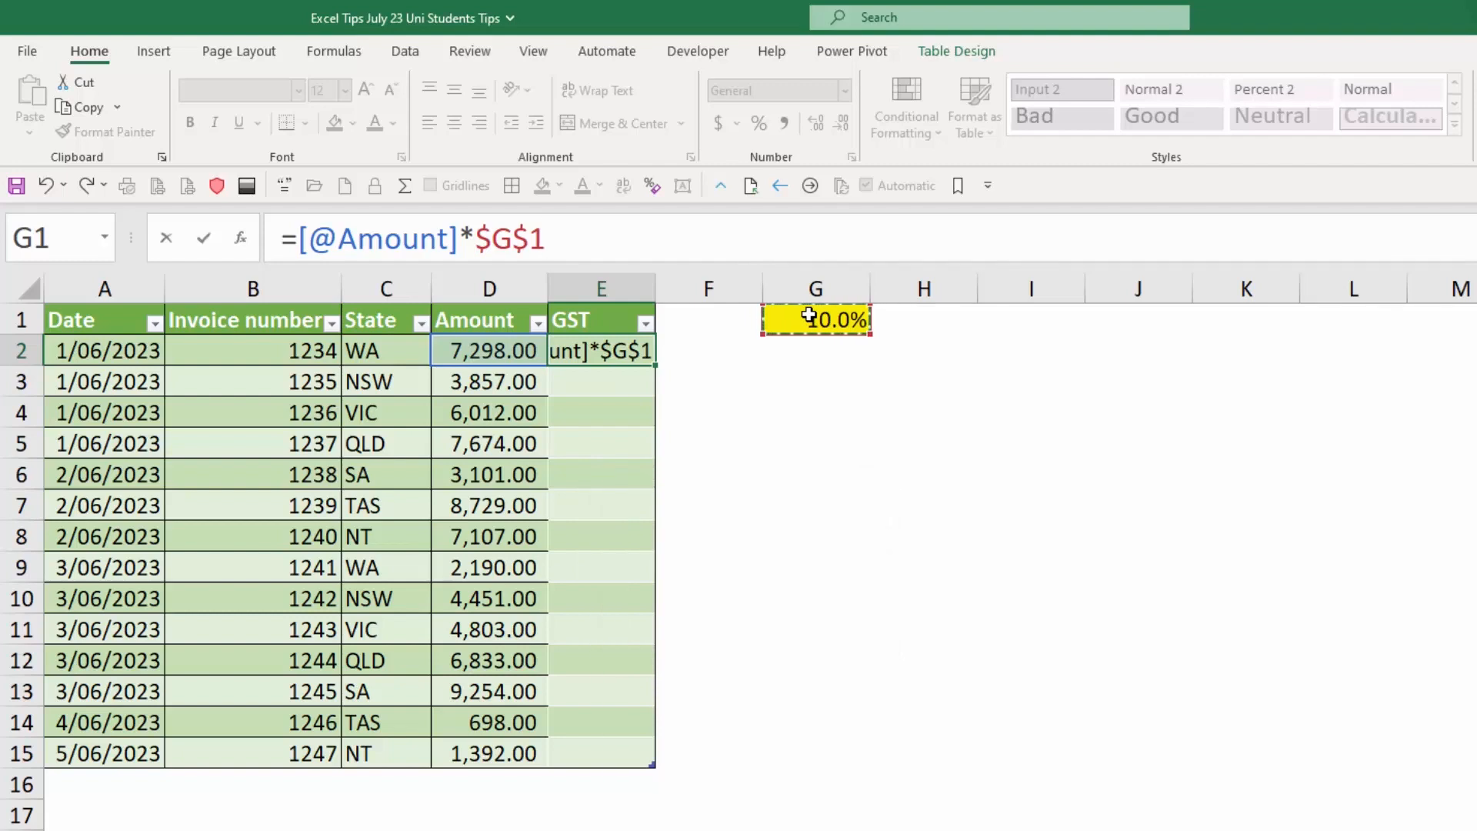
key("Return")
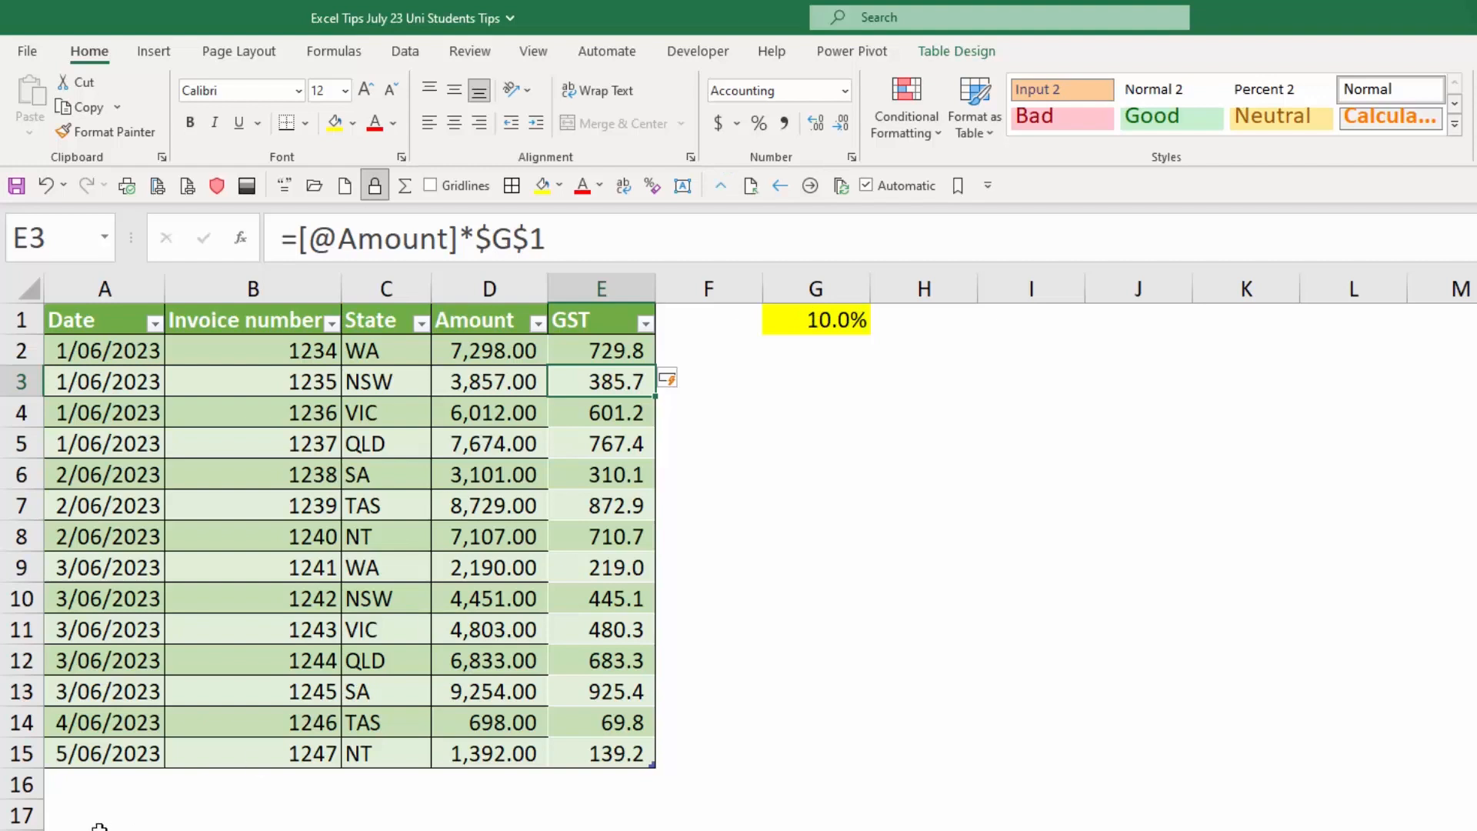
Start a new table row at A16 with the date 6/6/23 and the next consecutive invoice number.
left_click(99, 783)
type("6")
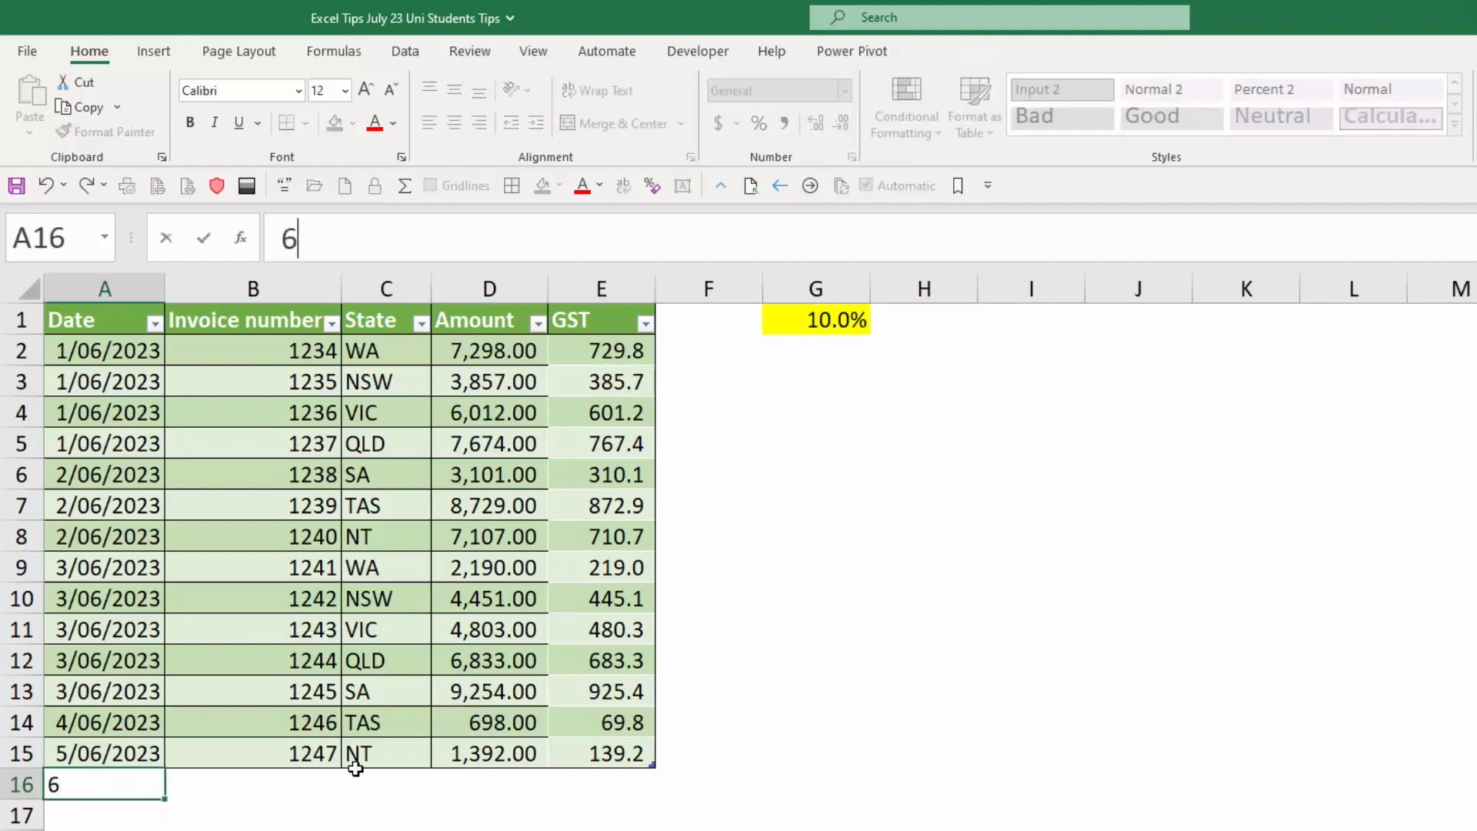
type("/06/2023")
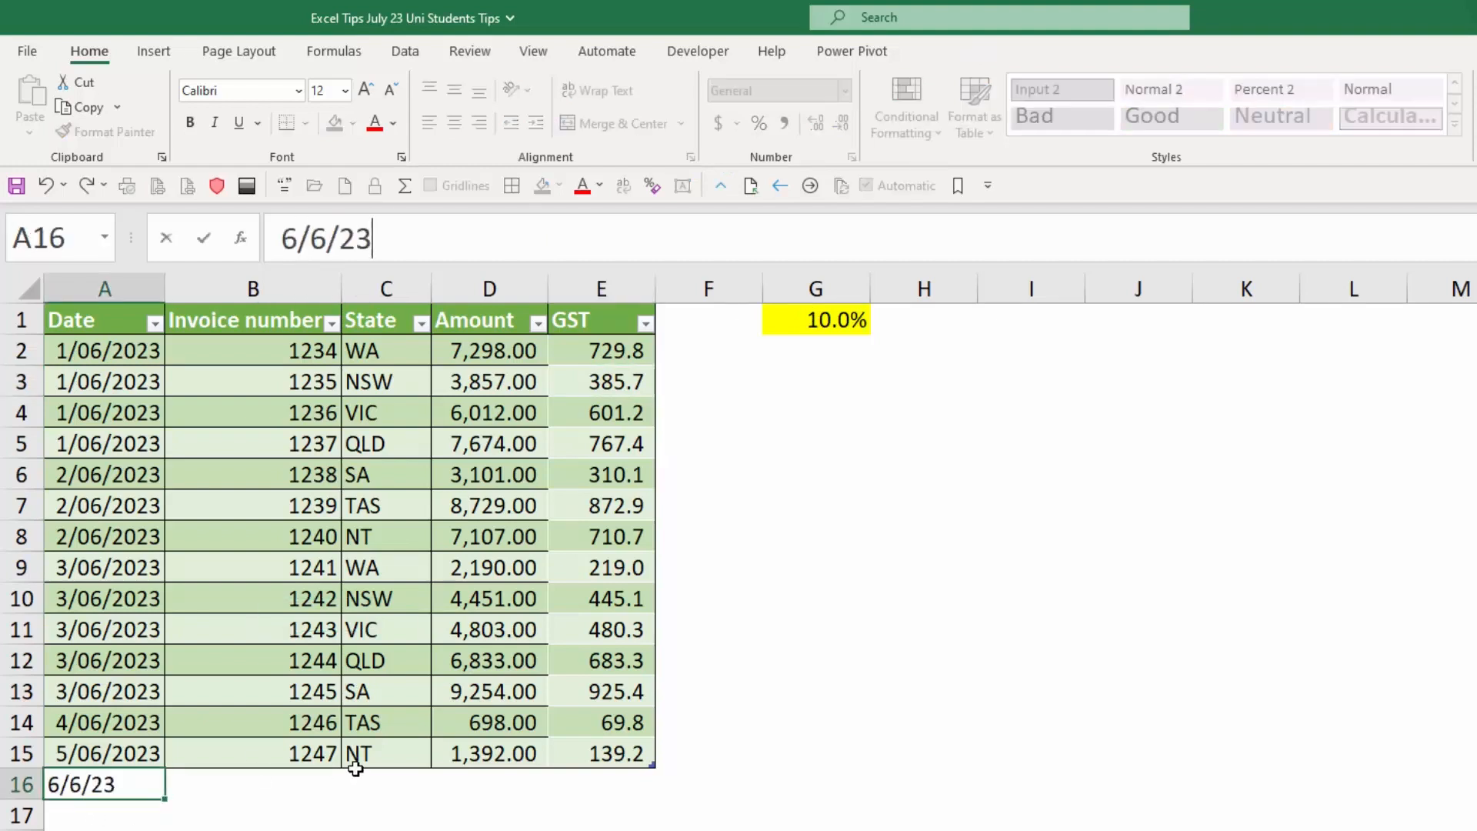
key("Tab")
type("12")
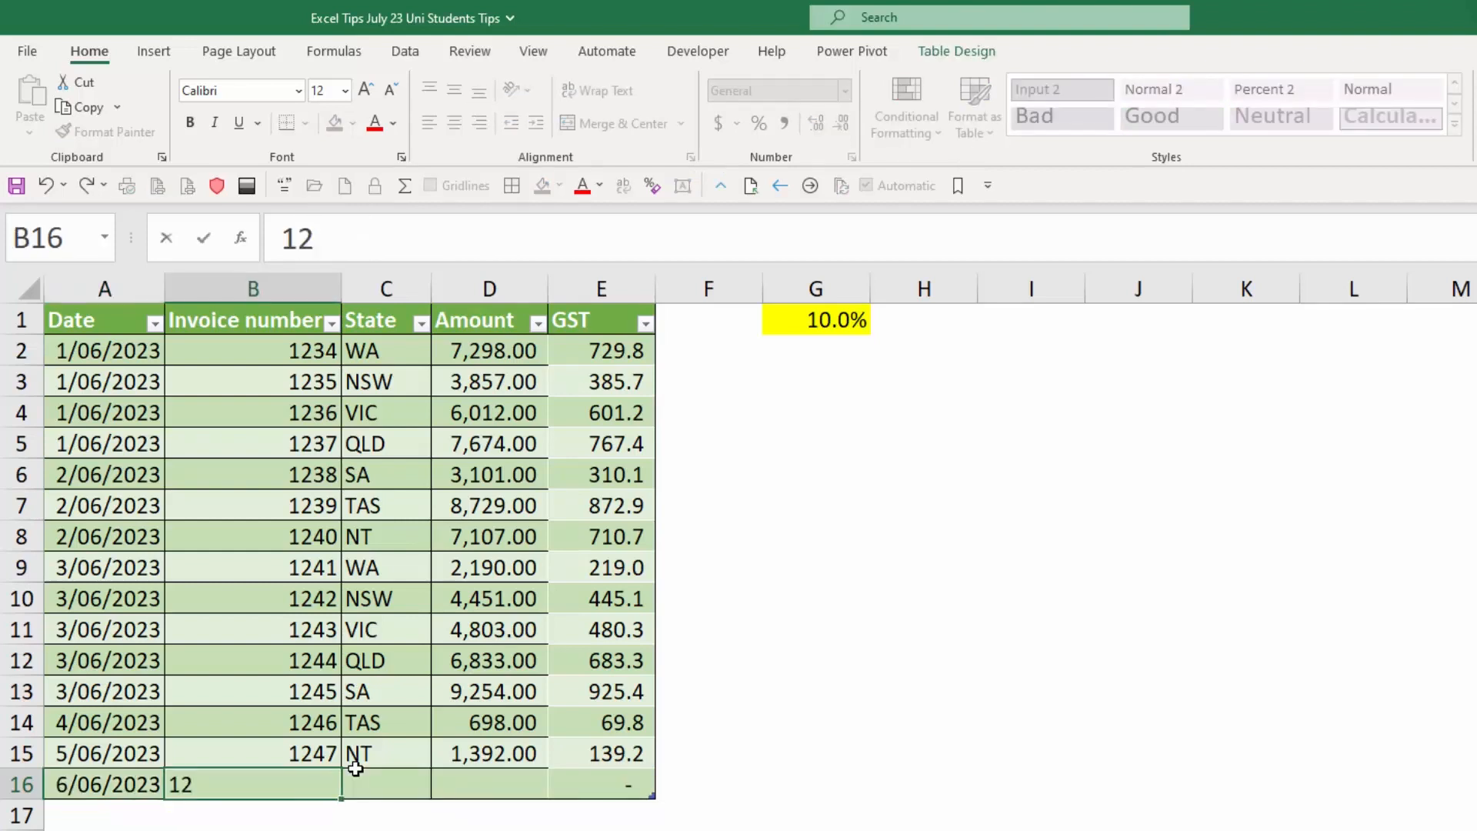
type("48")
key("Tab")
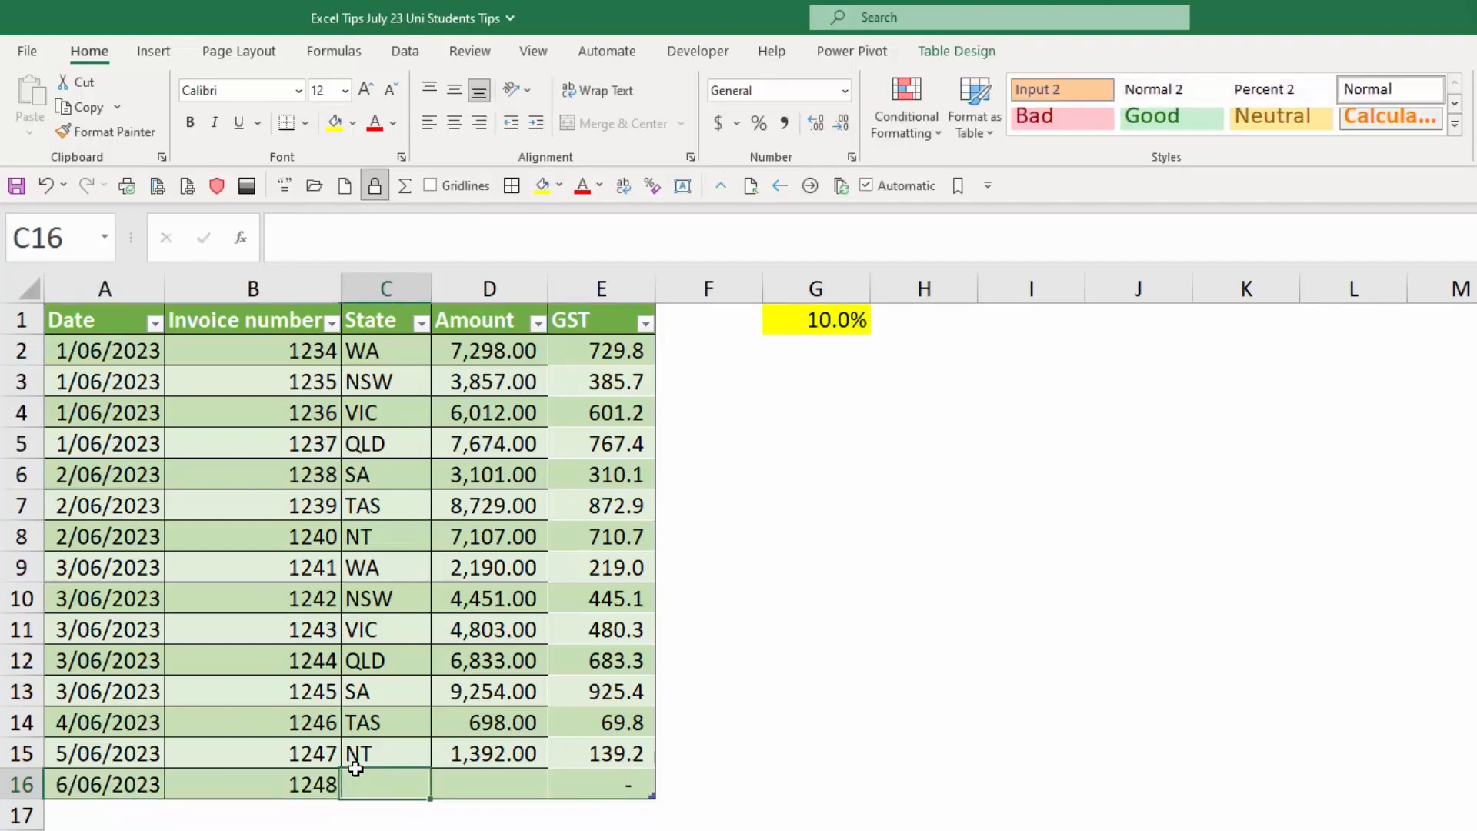
Complete row 16 with the state WA and the amount 1110, and move back to its invoice number cell.
type("WA")
key("Tab")
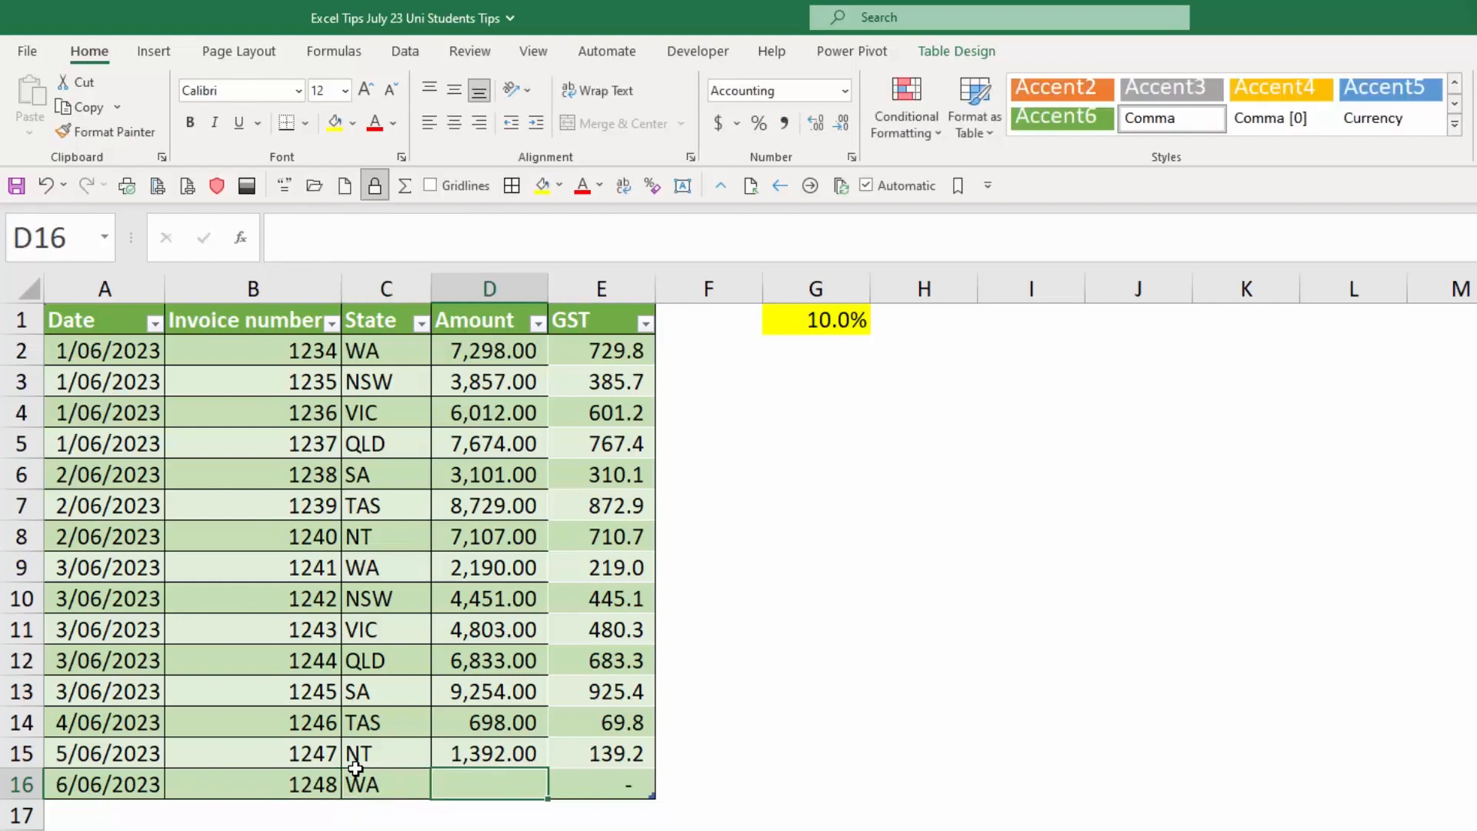
type("1110")
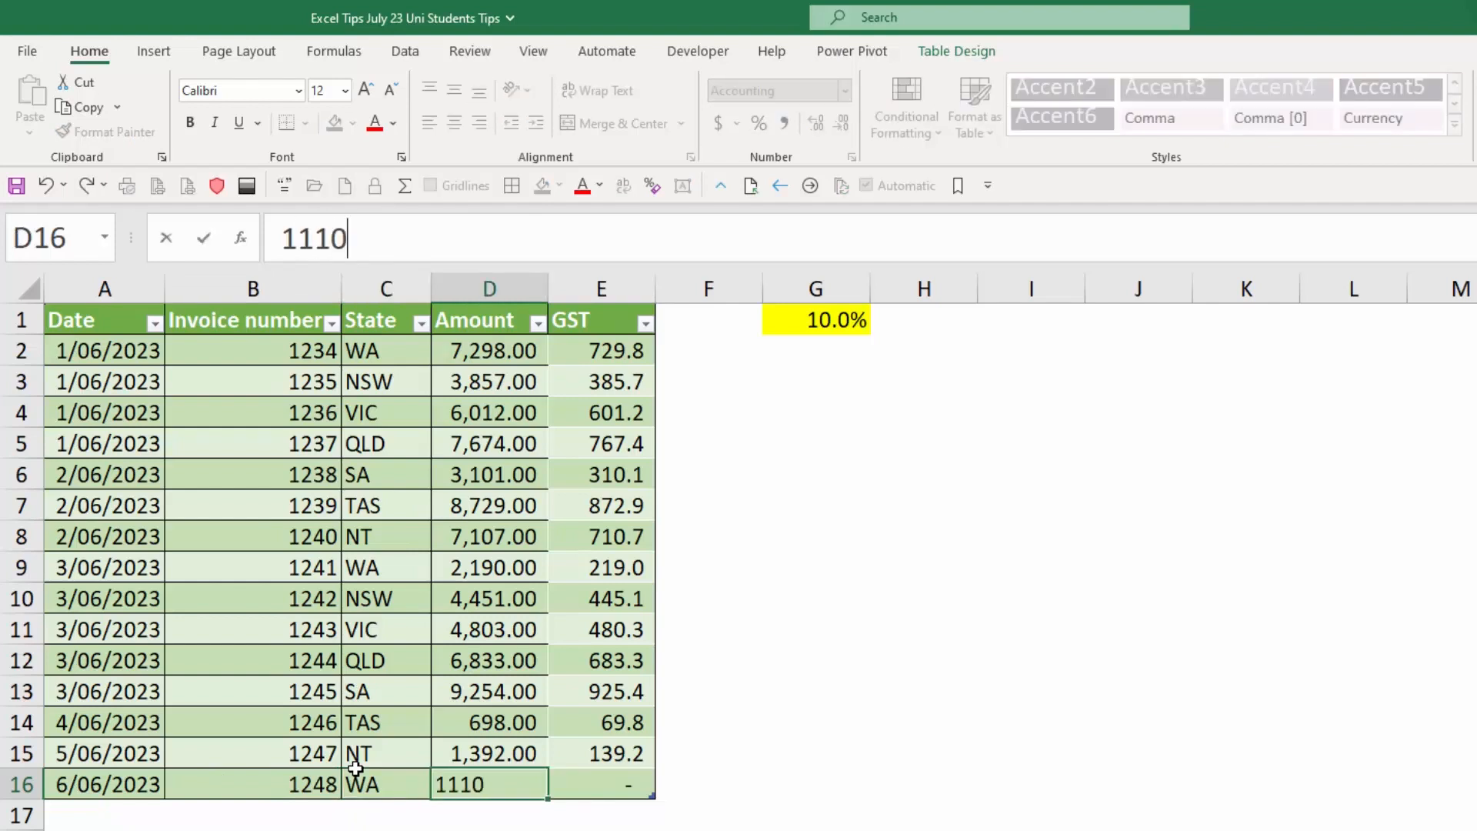
key("Tab")
key("Left")
key("Left")
key("Left")
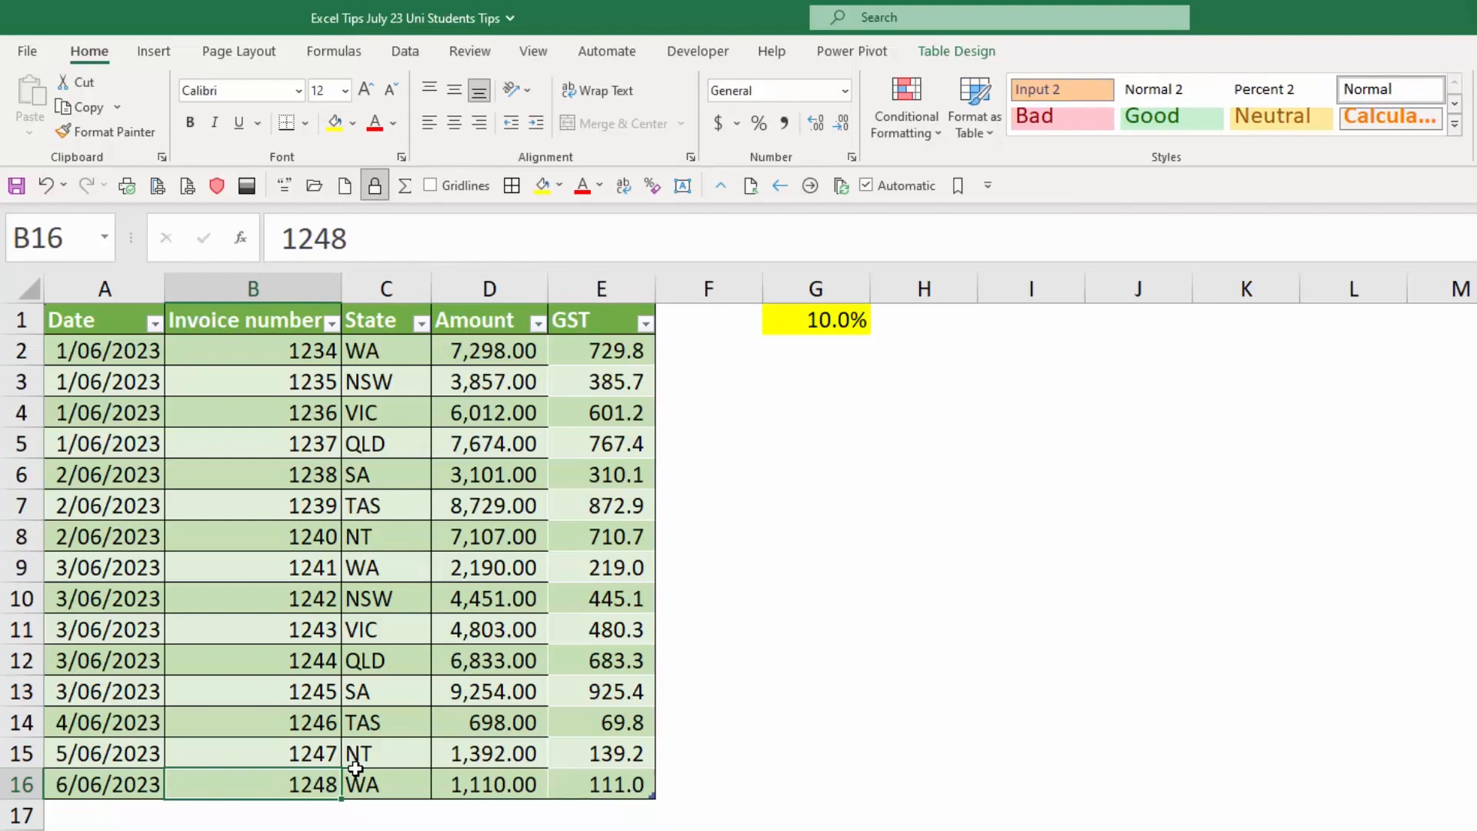
Move along the new row 16 to its GST cell E16 and check the automatically filled formula.
key("Right")
key("Right")
key("Right")
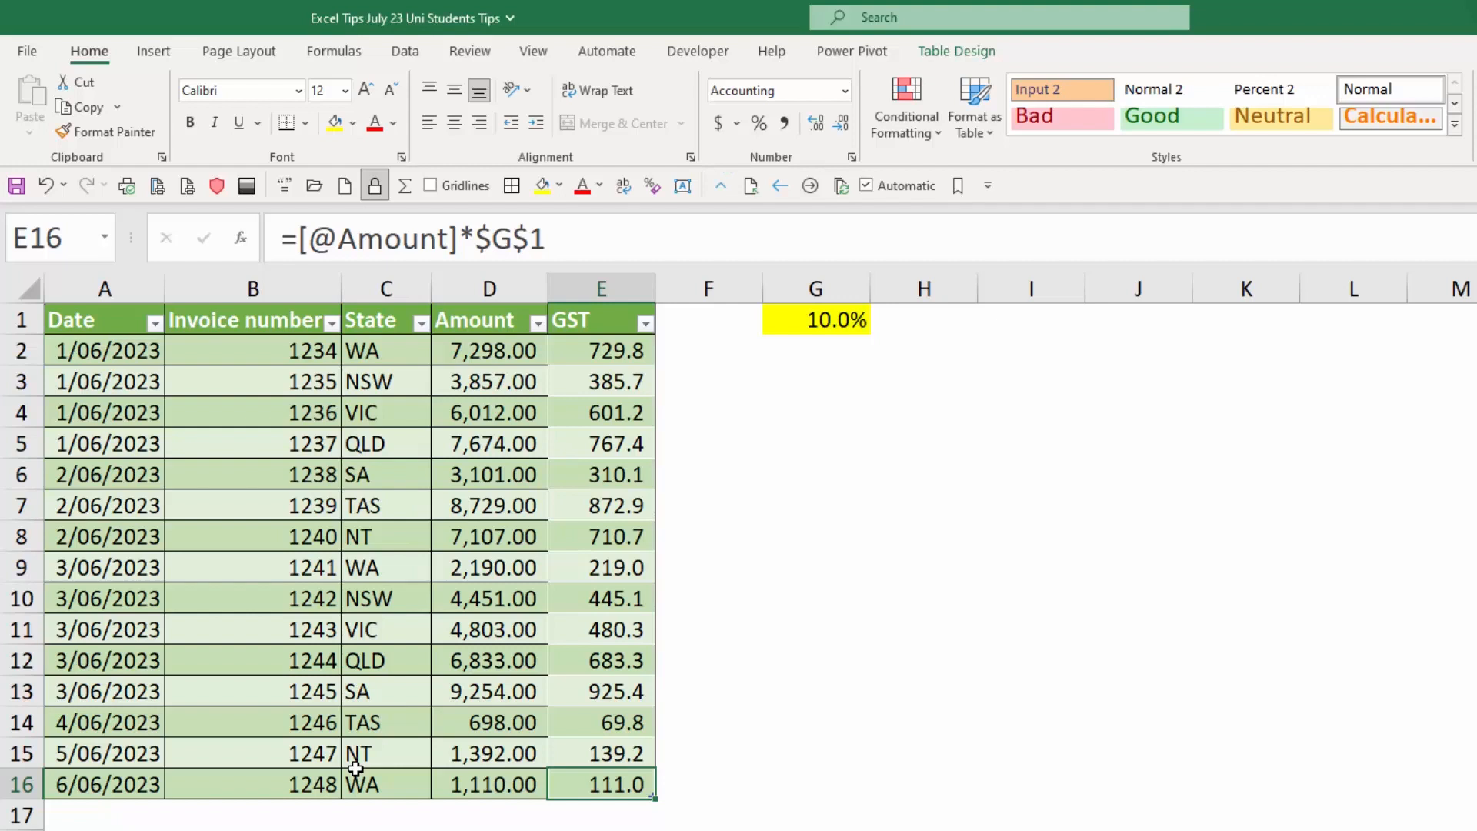
Create a PivotTable from the invoice table Table1 on a new worksheet, with State as rows and the sum of Amount as values.
left_click(394, 415)
left_click(153, 51)
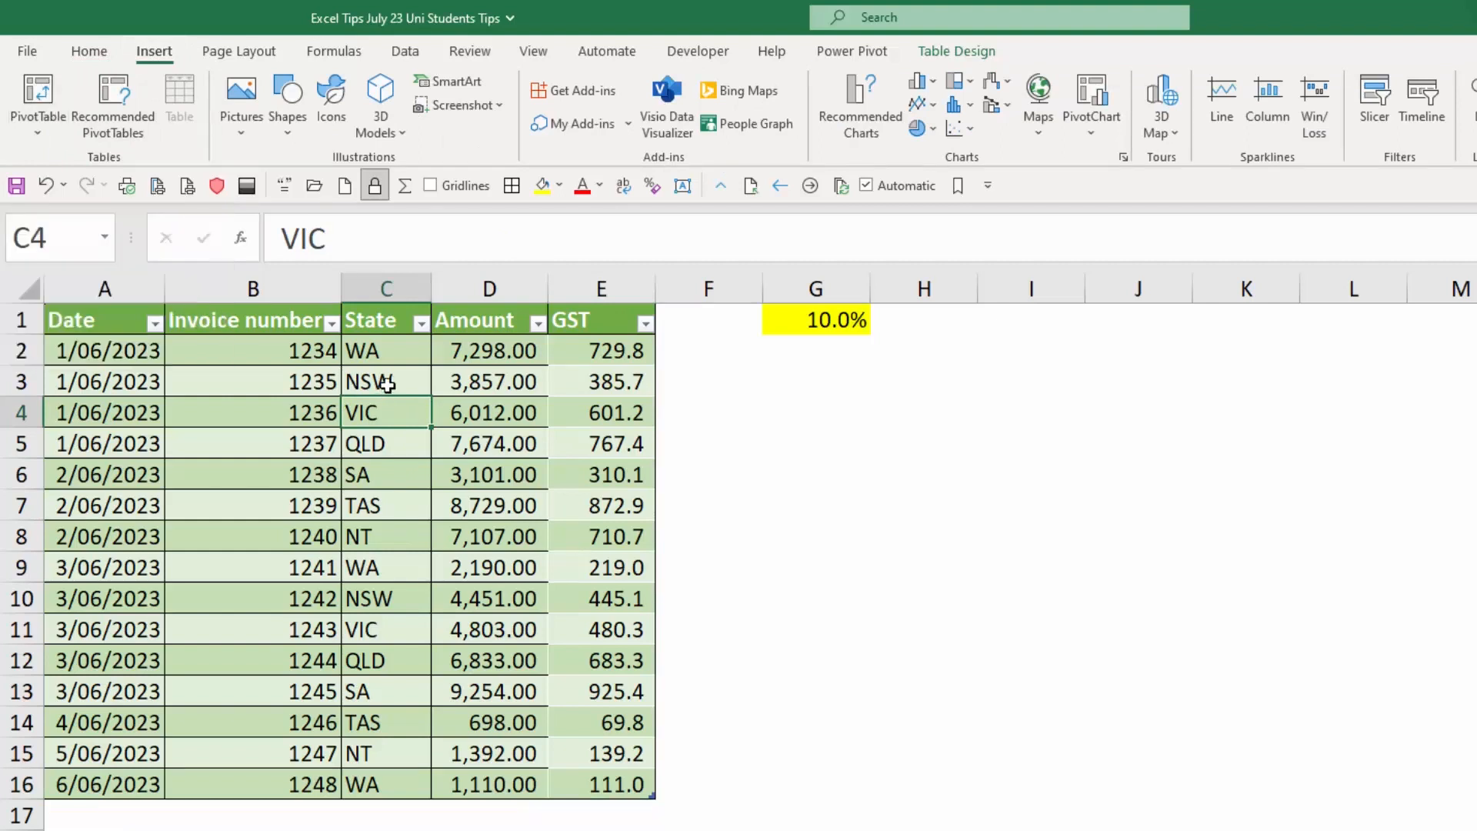
left_click(40, 92)
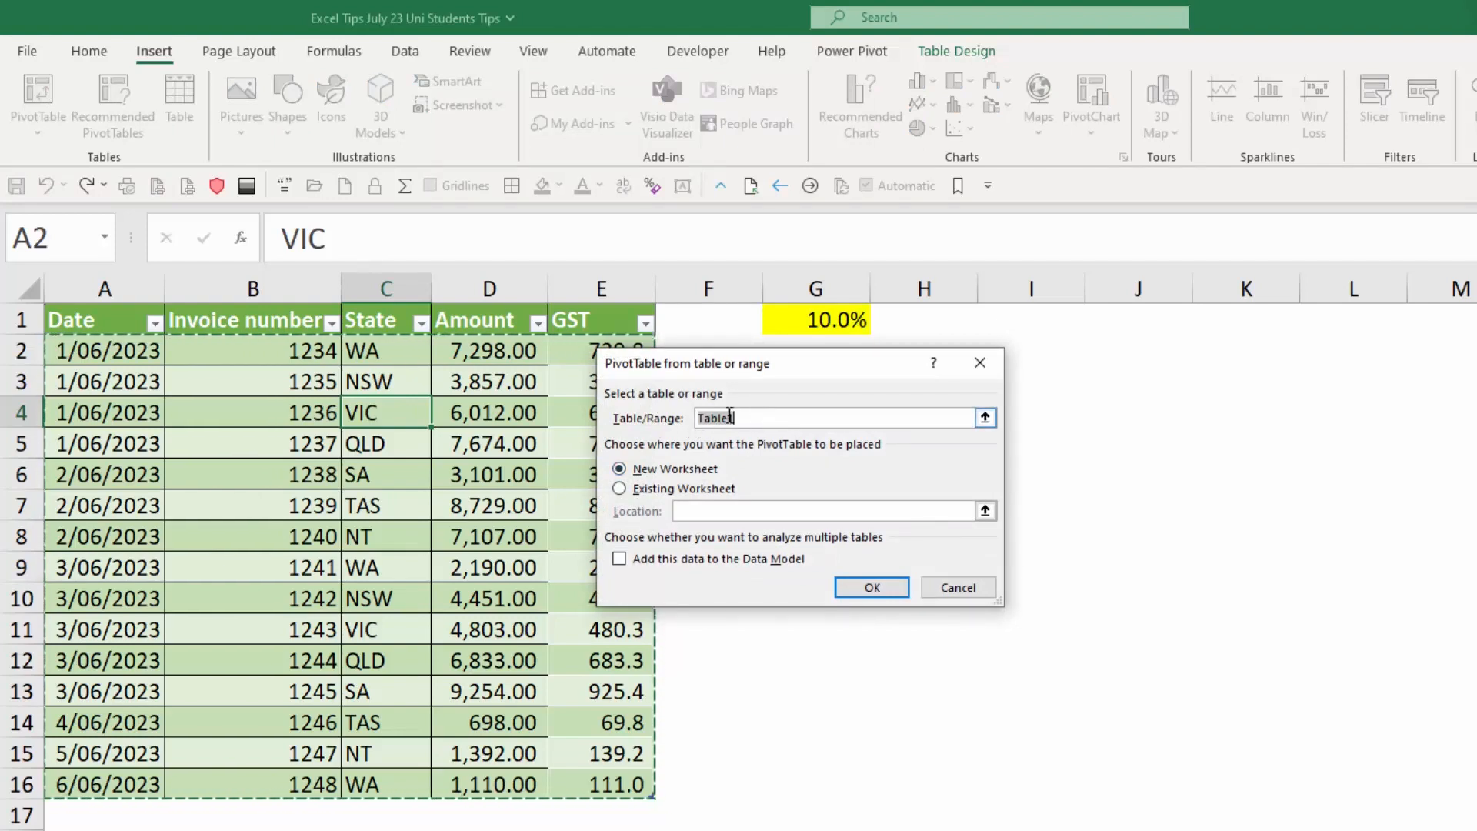
left_click(872, 588)
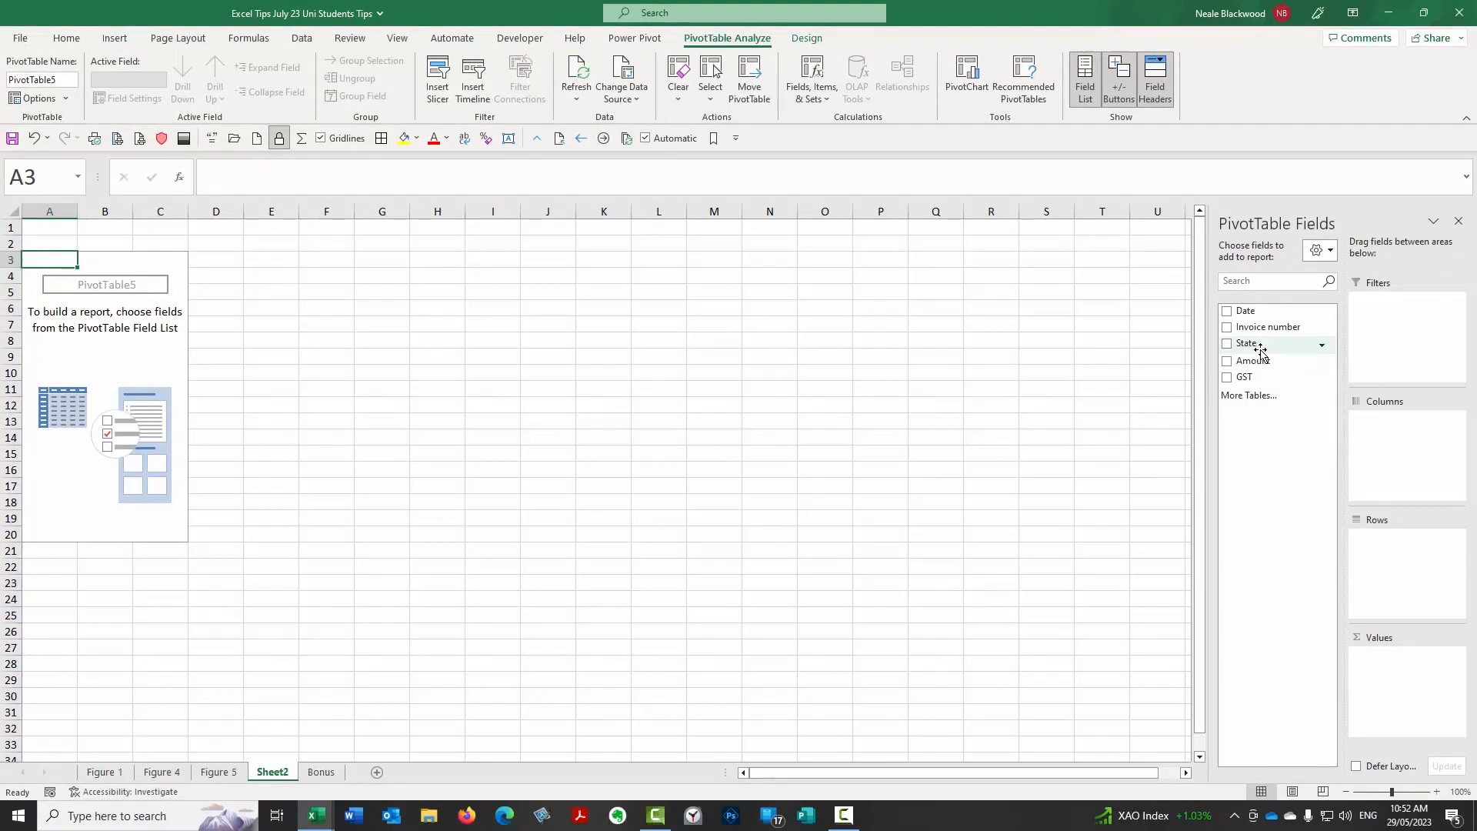
left_click_drag(1255, 346, 1406, 573)
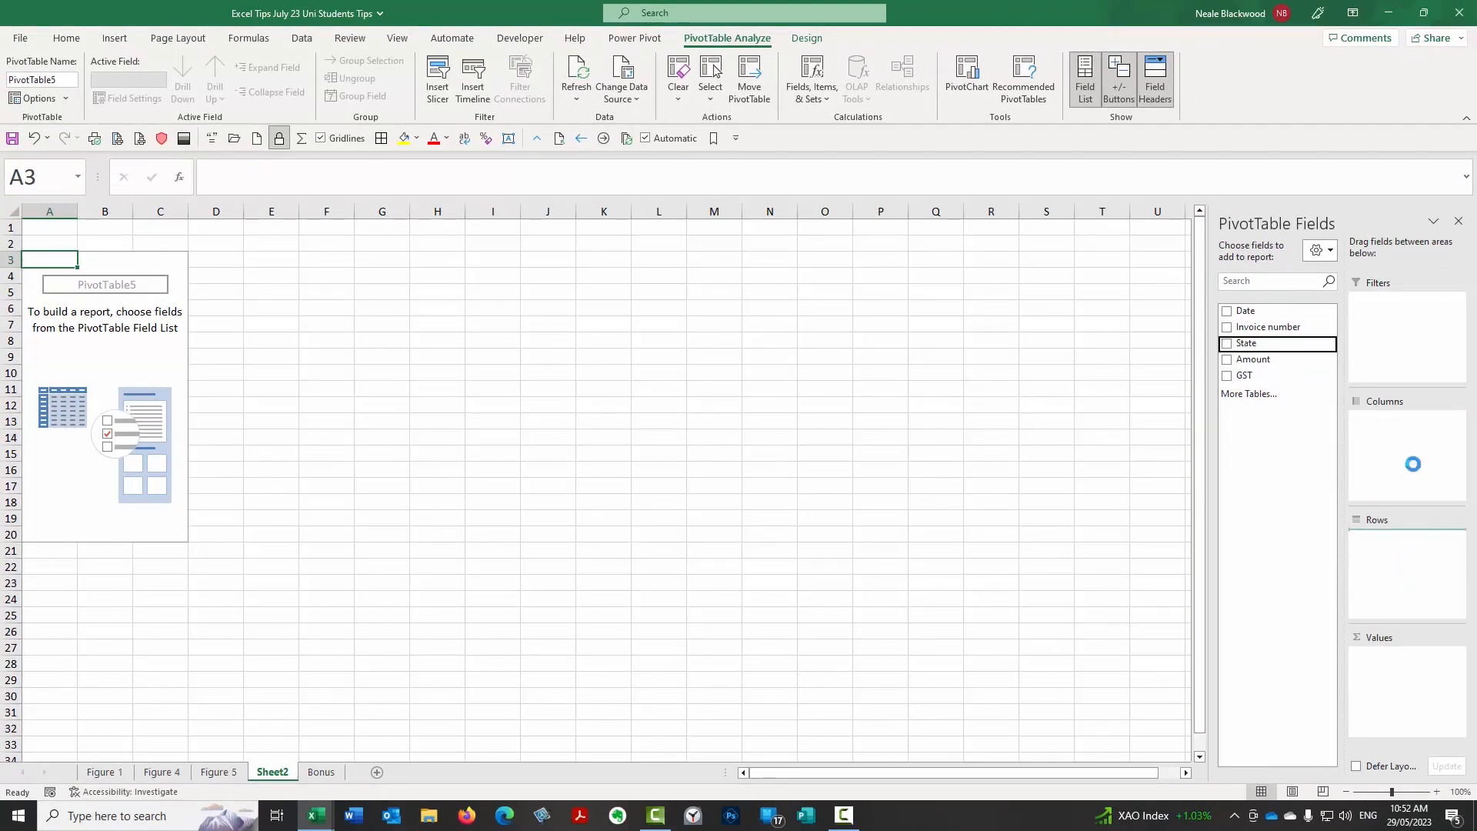
left_click_drag(1269, 359, 1429, 657)
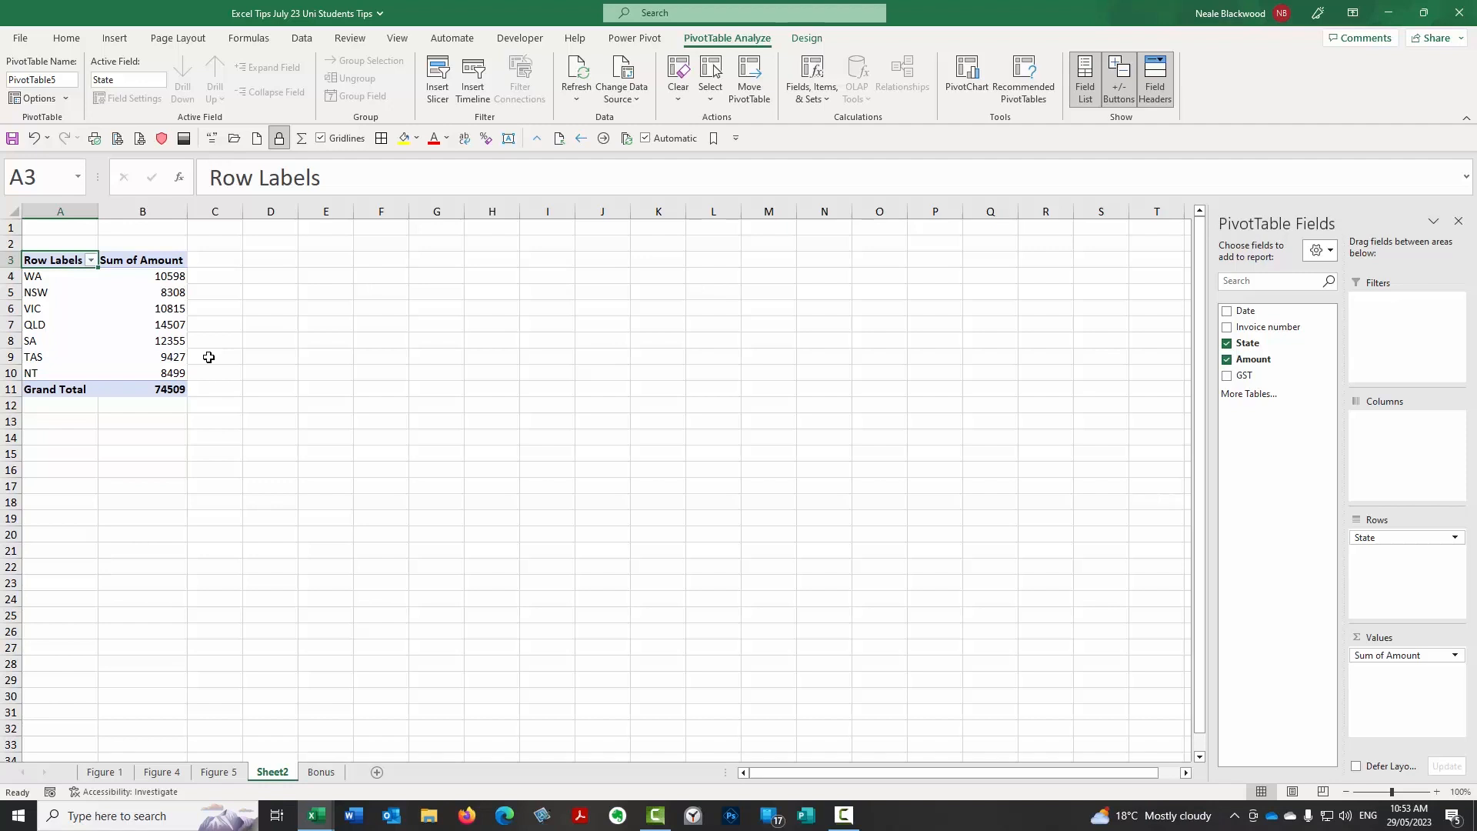
On the Bonus sheet, list each state once starting at I2 with the formula =UNIQUE(Table1[State]).
left_click(300, 40)
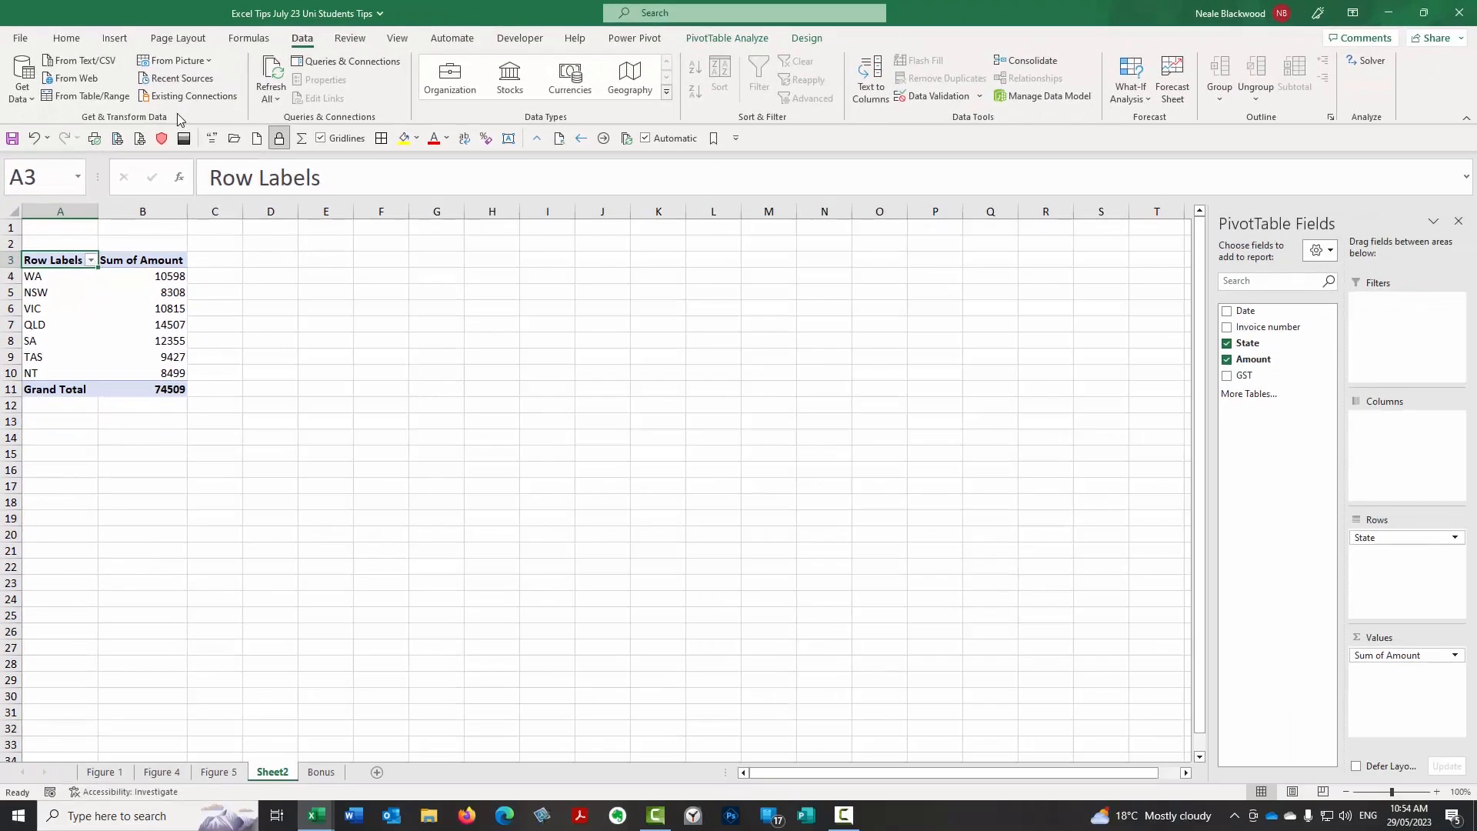
left_click(322, 772)
left_click(745, 262)
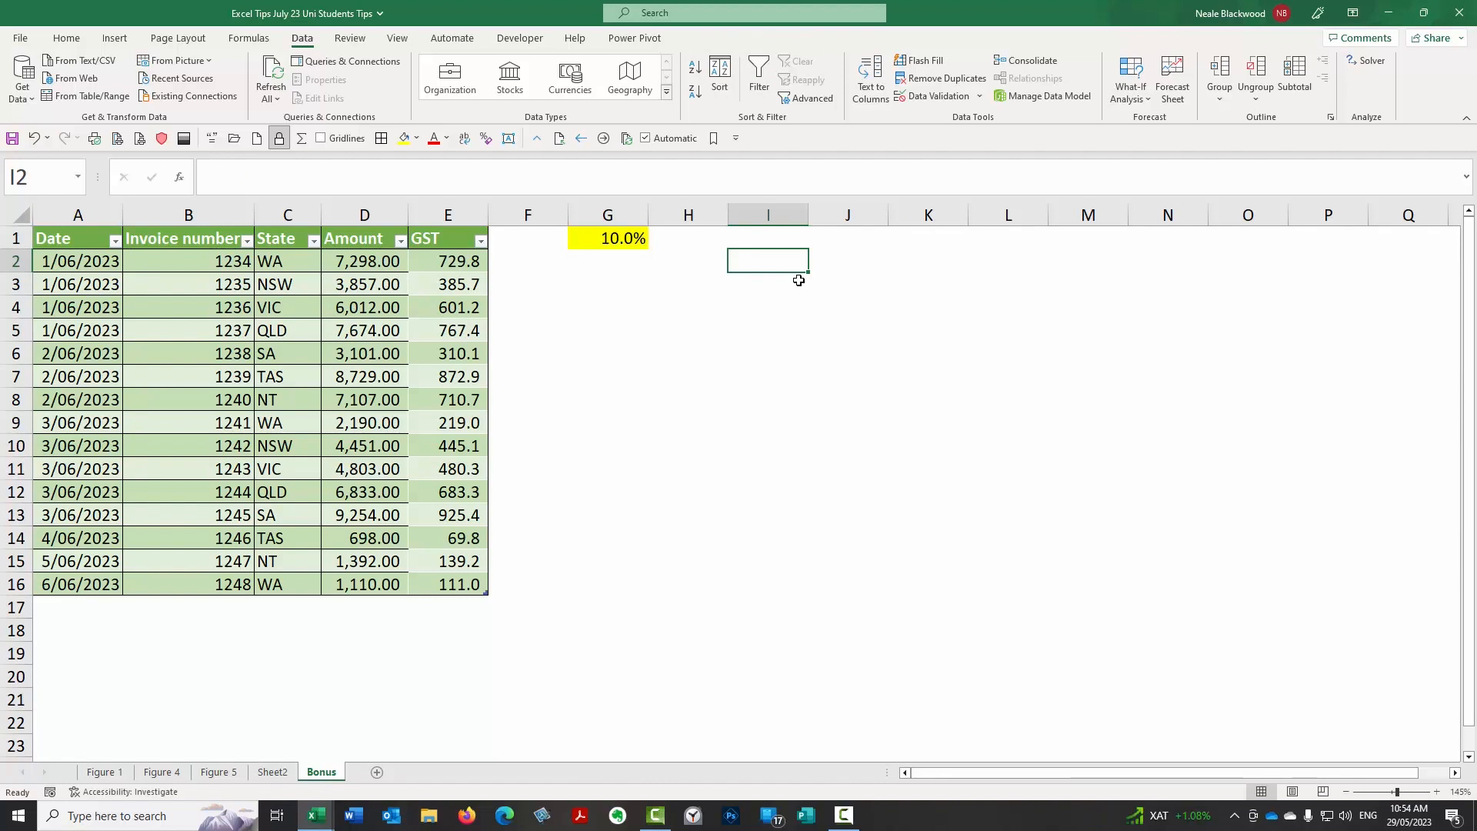
type("=")
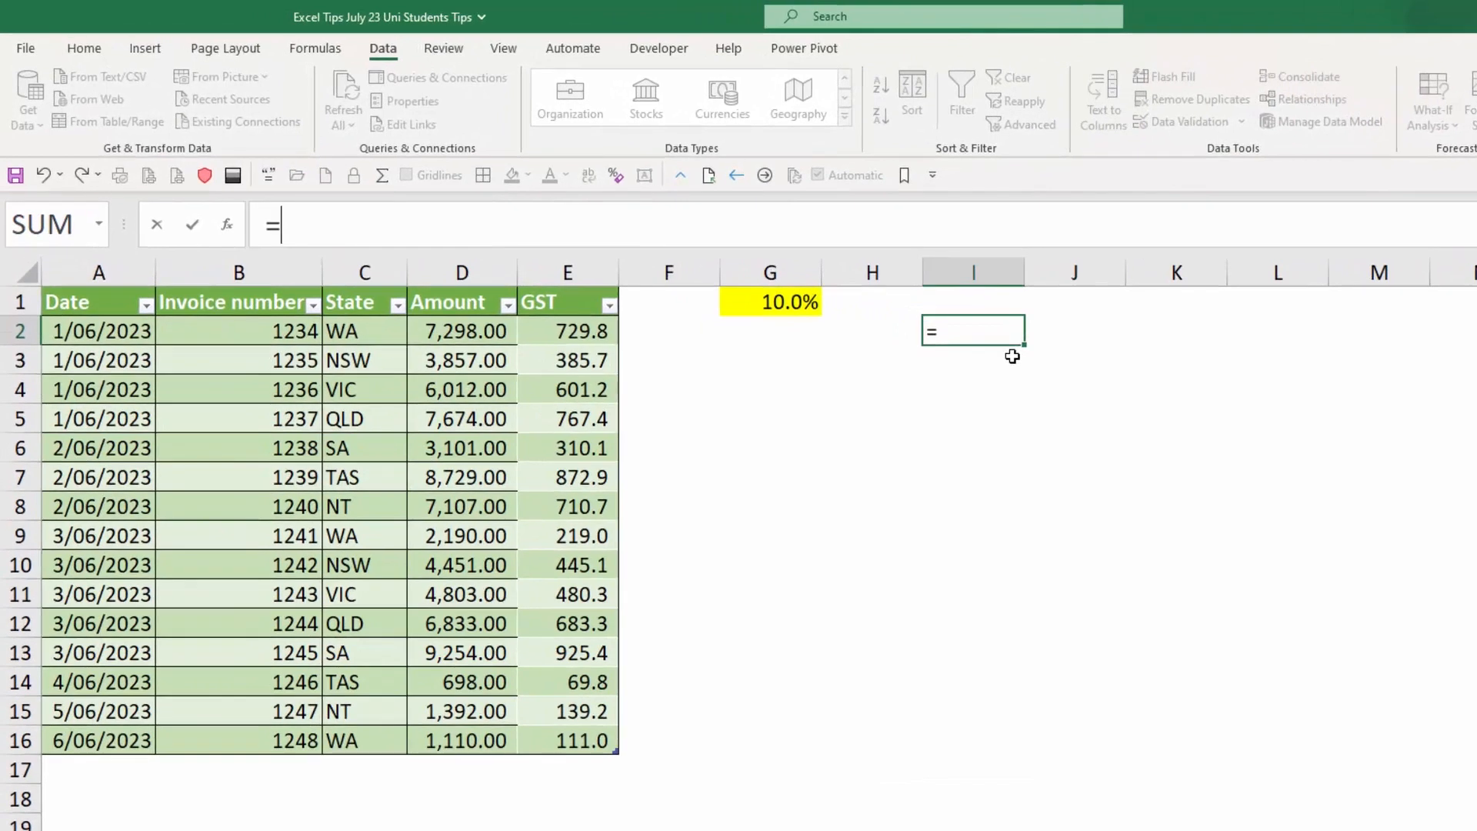
key("Escape")
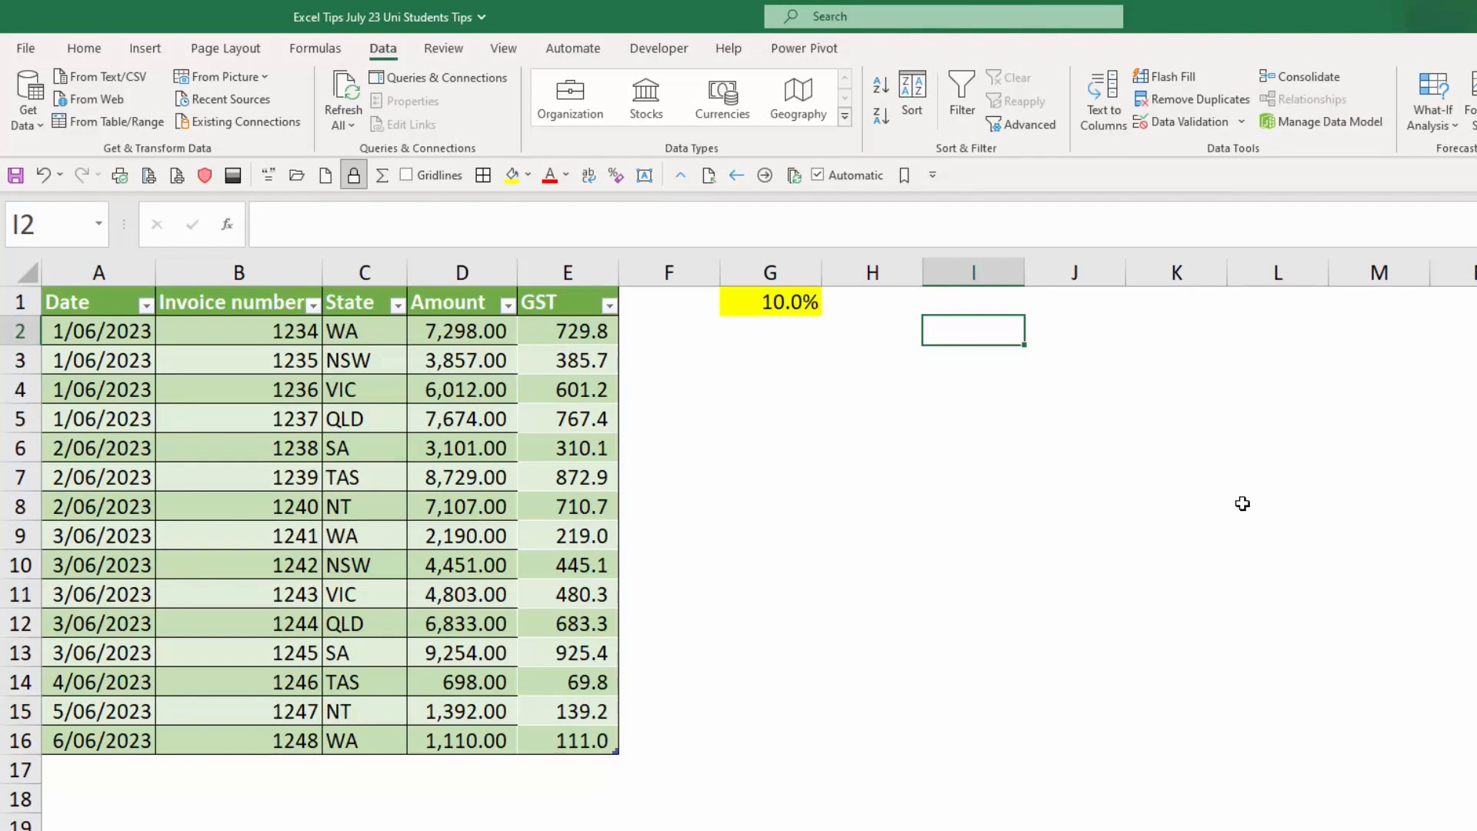
type("=uni")
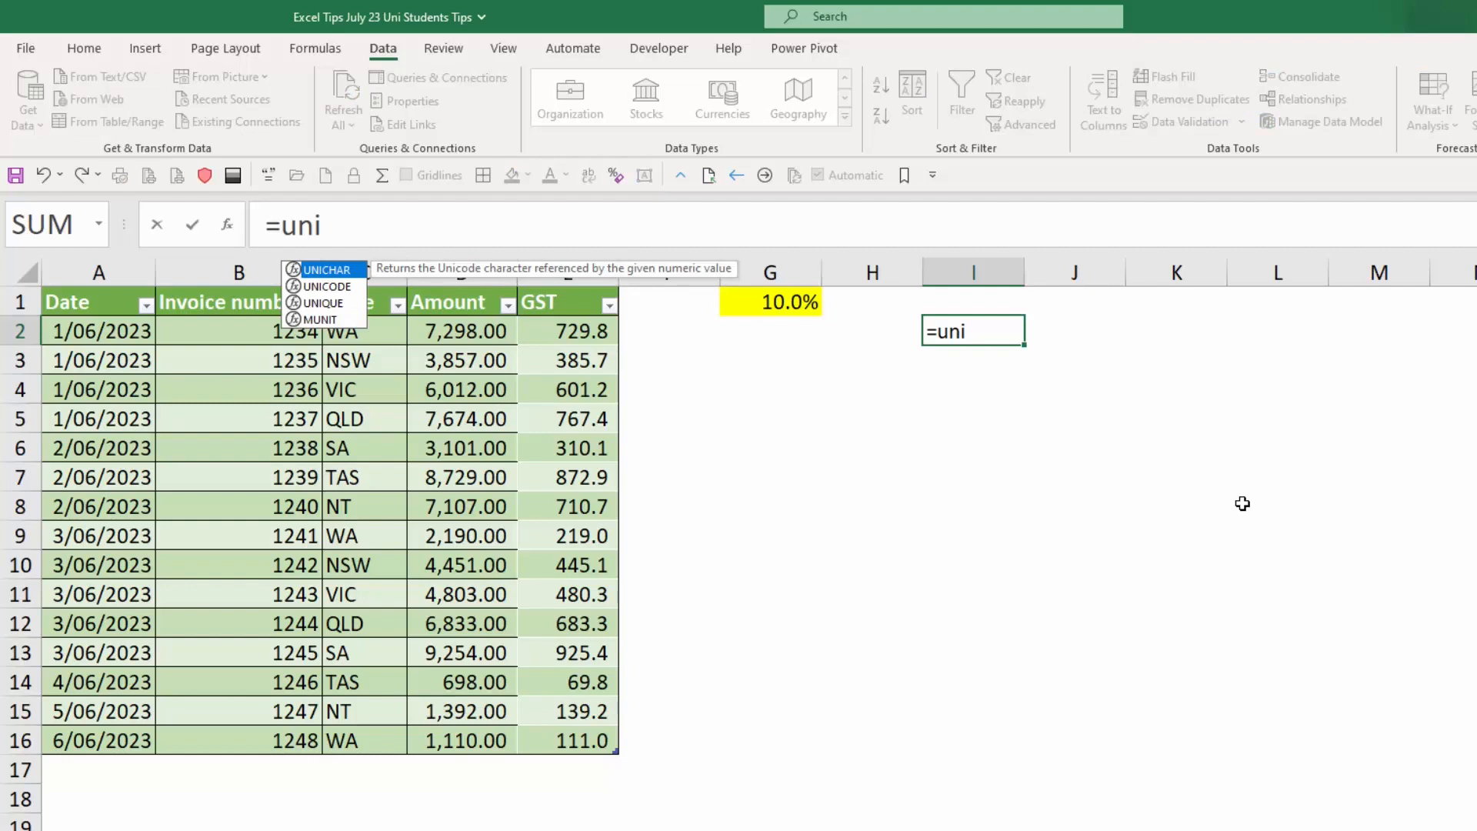
type("q")
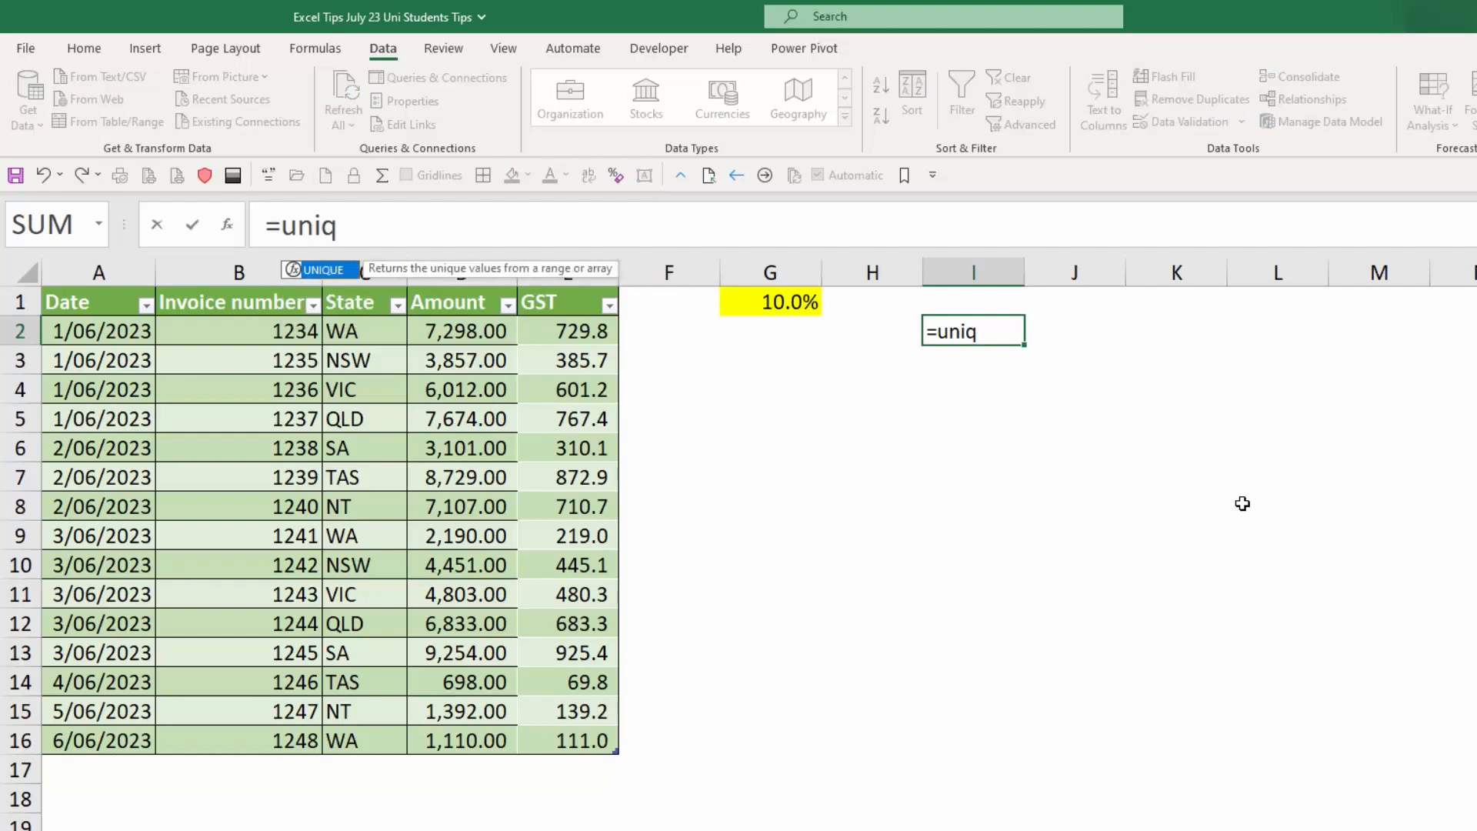
key("Tab")
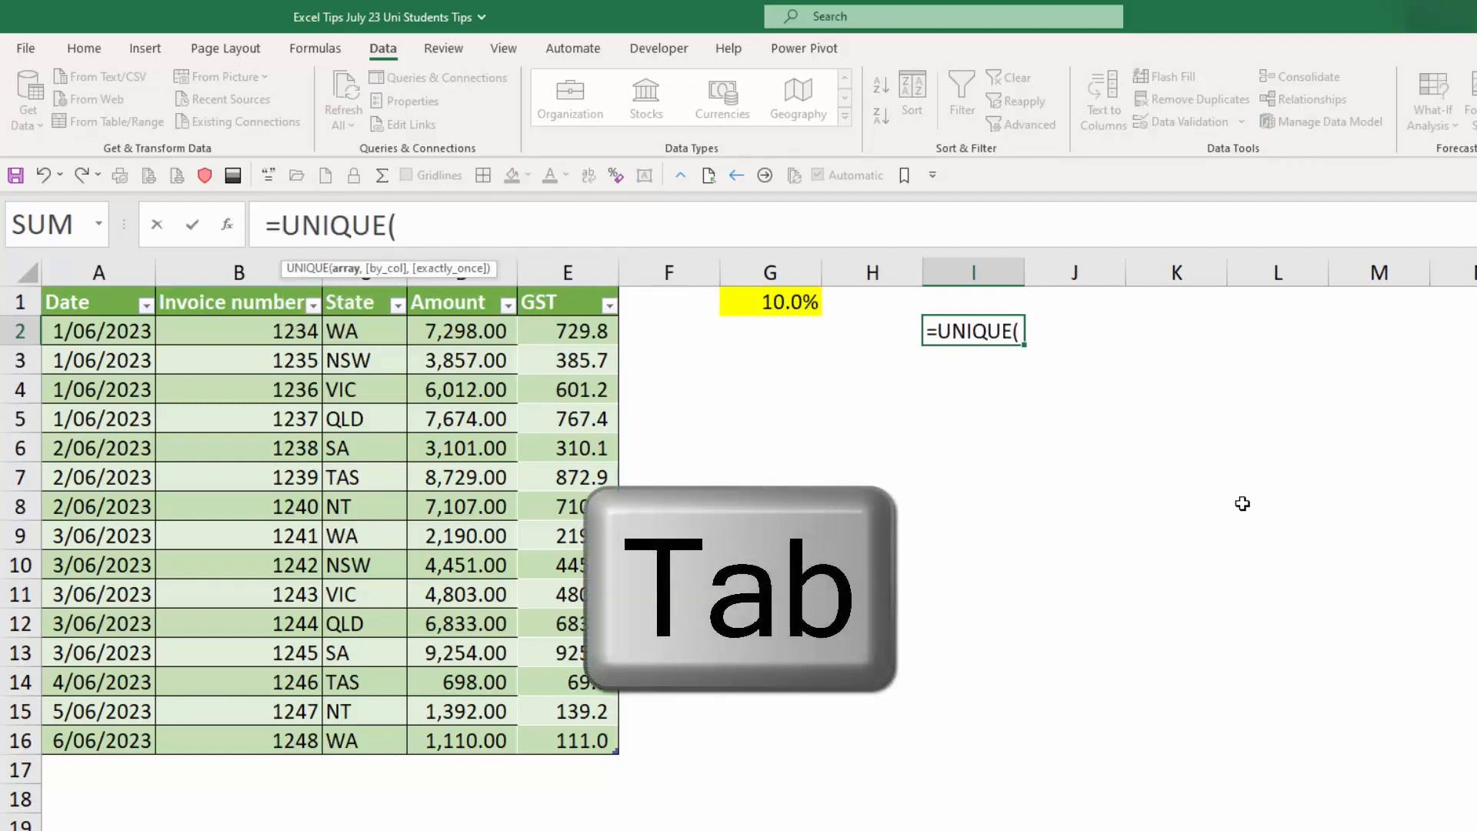
left_click_drag(354, 332, 369, 732)
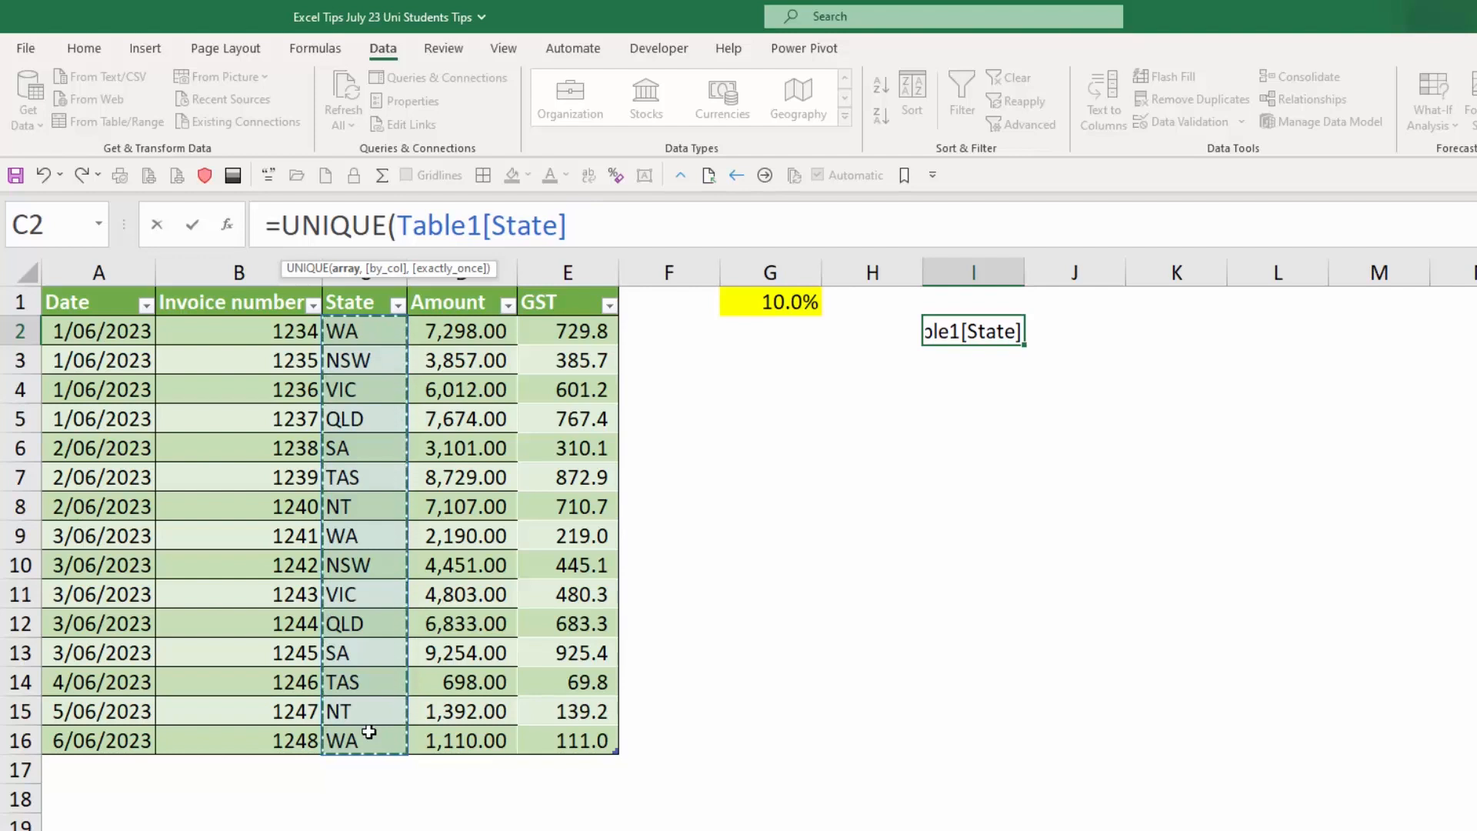
key("Return")
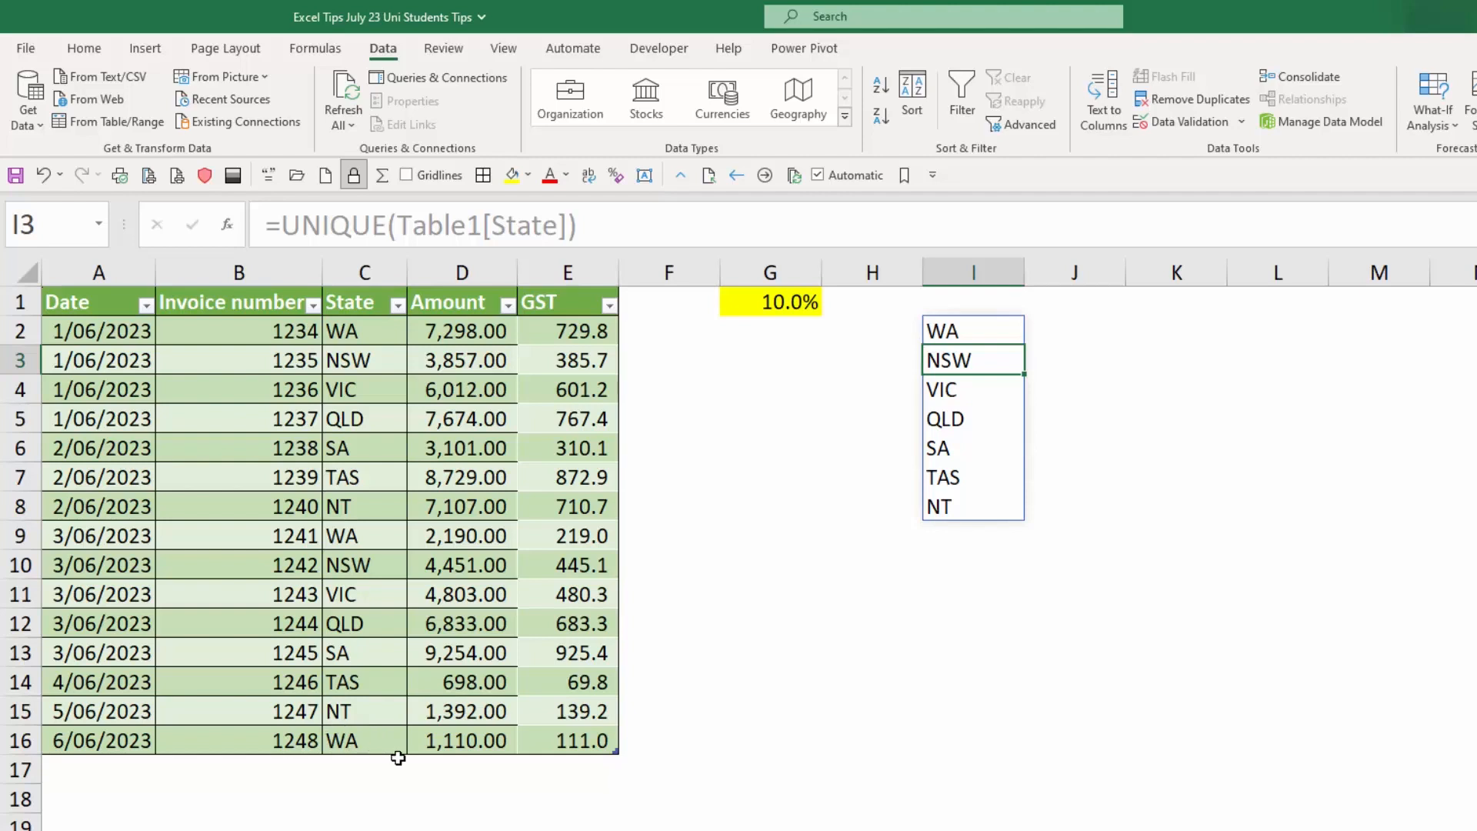
Change the state in C16 to ACT and check the updated list of unique states in column I.
left_click(378, 740)
type("ACT")
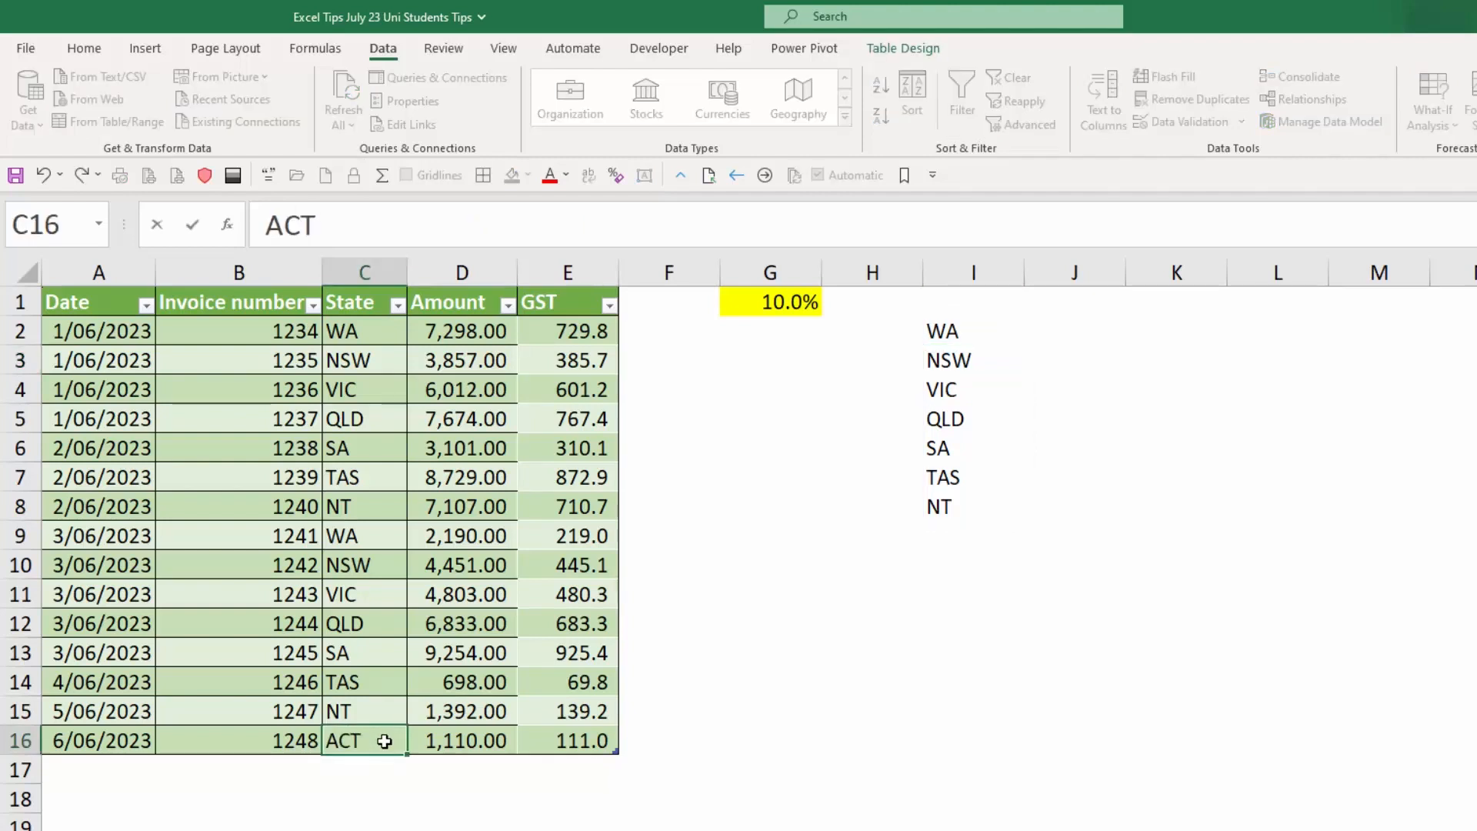
key("Return")
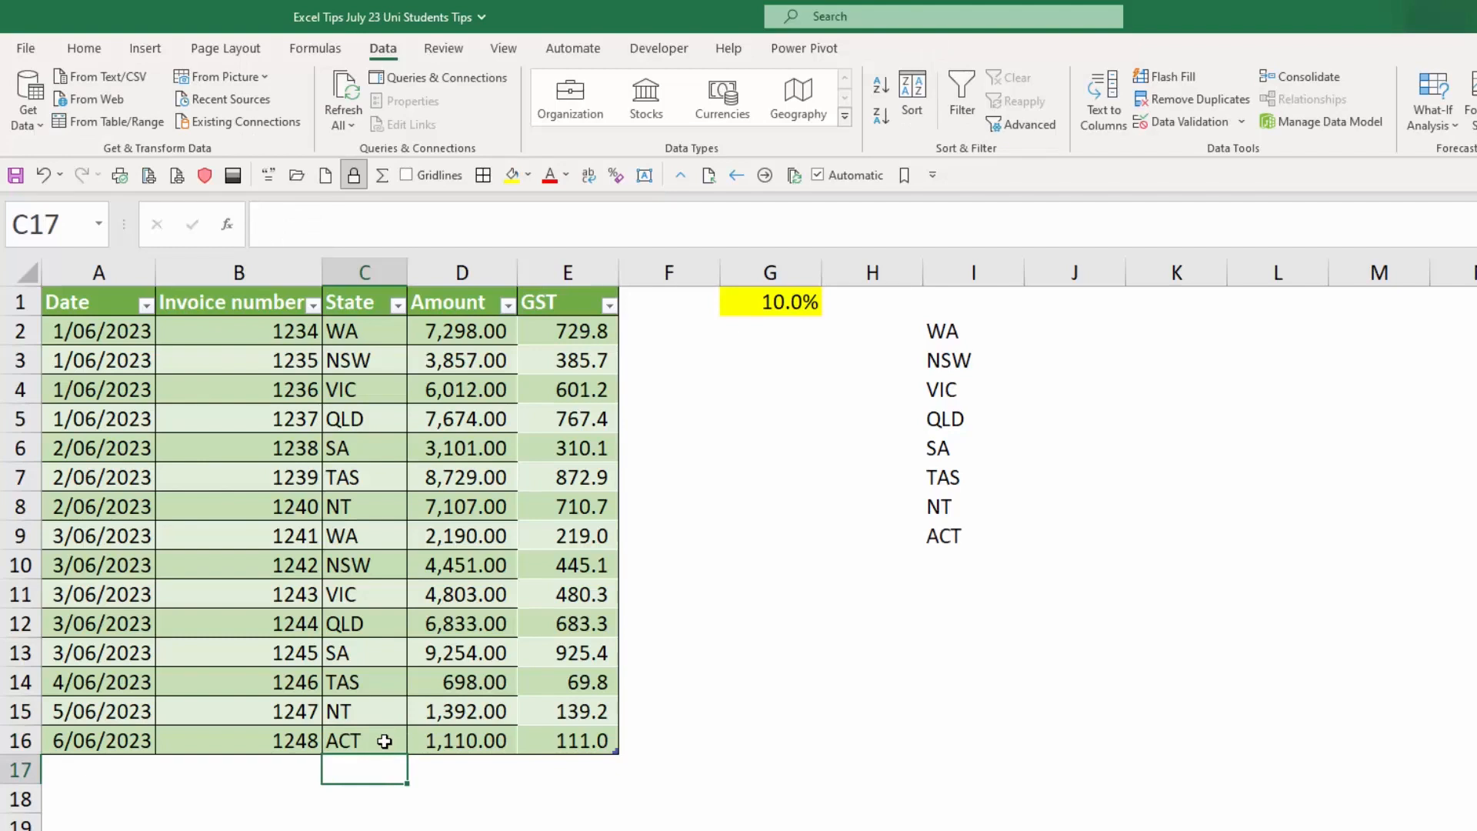
left_click(964, 539)
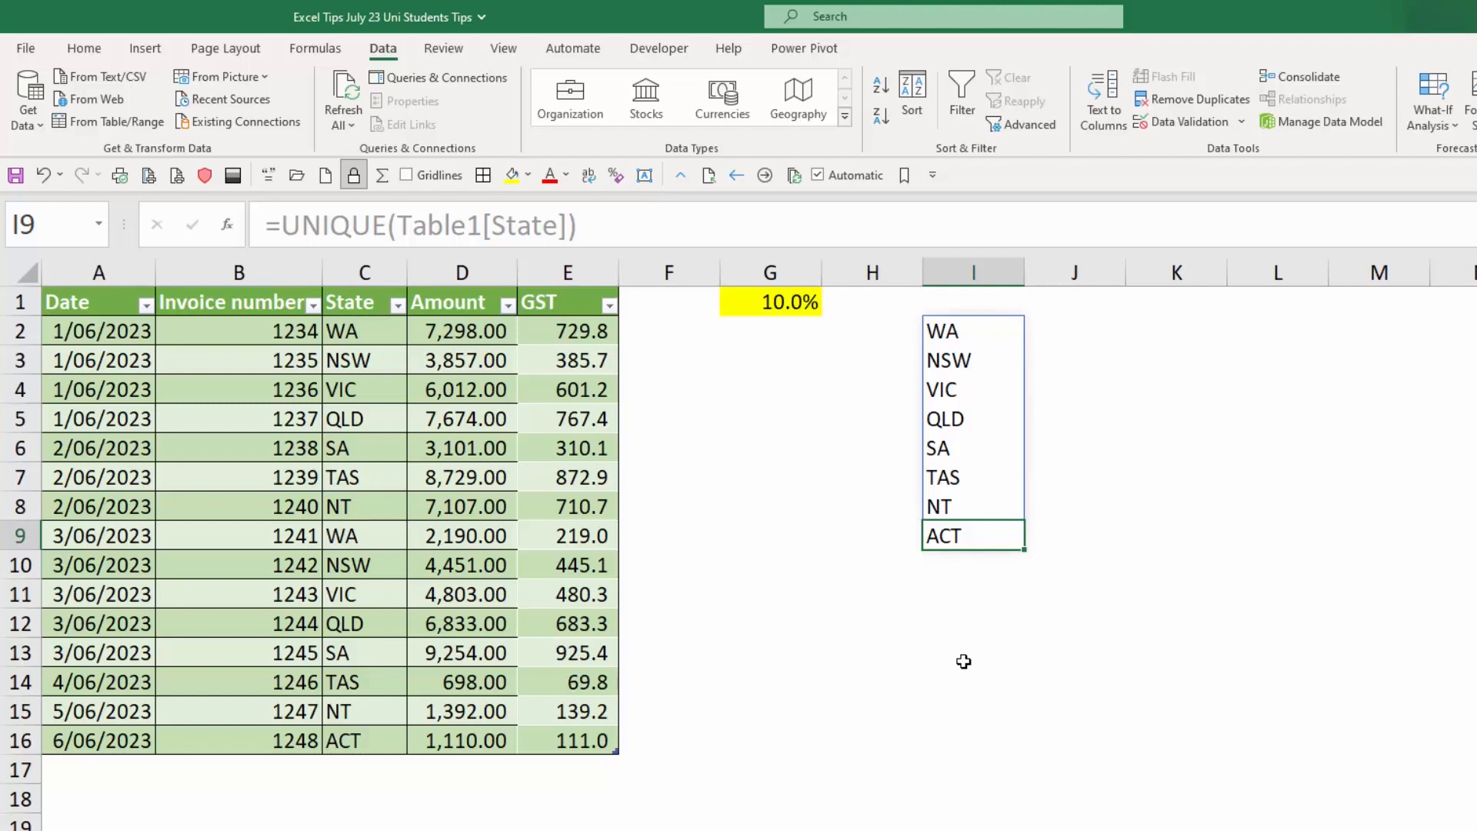
key("Up")
key("Up")
key("Up")
key("Up")
key("Up")
key("Up")
key("Up")
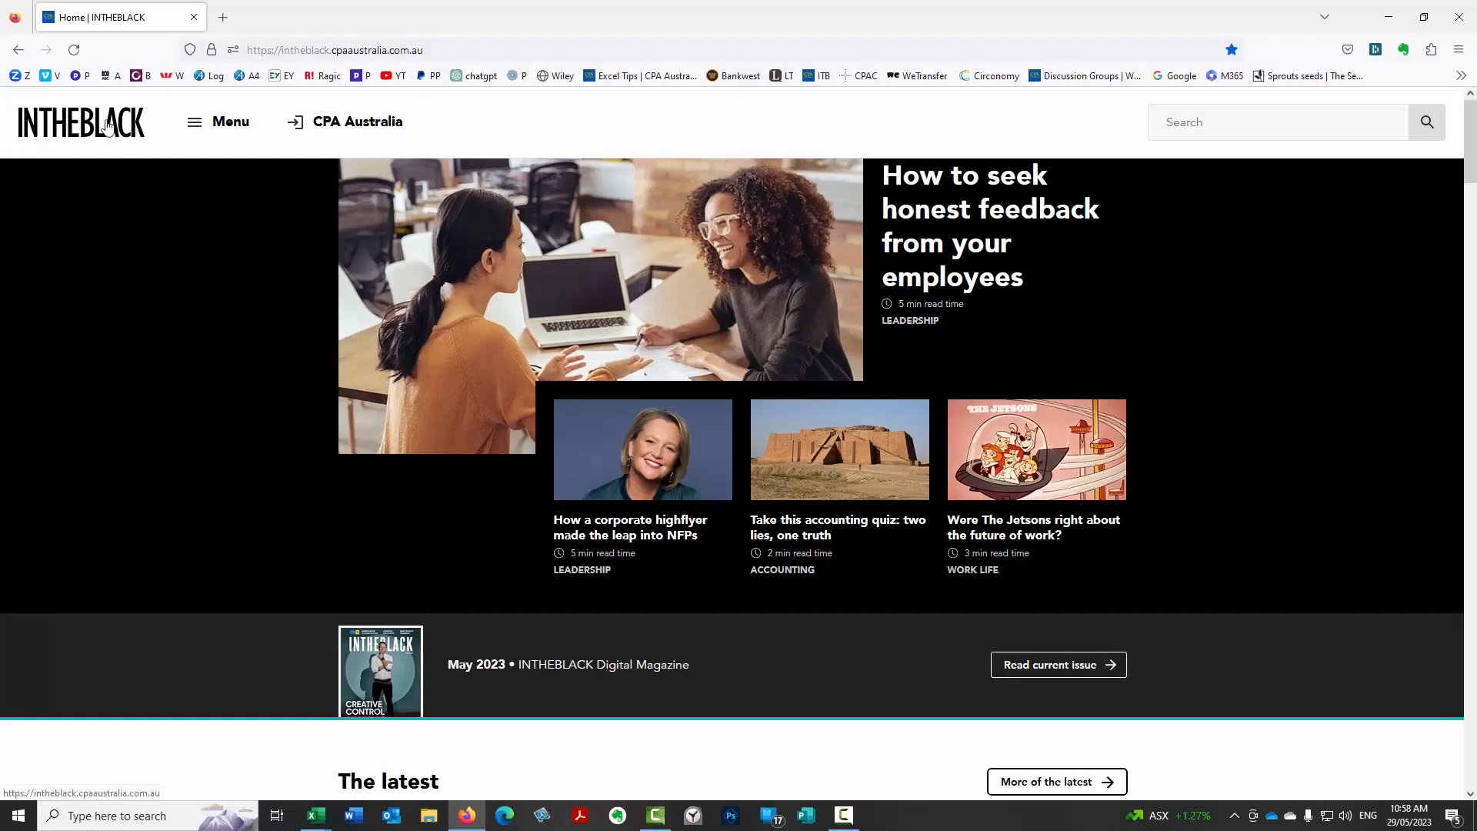
Switch to the Firefox browser and open the Technical Skills section of the INTHEBLACK website.
left_click(224, 129)
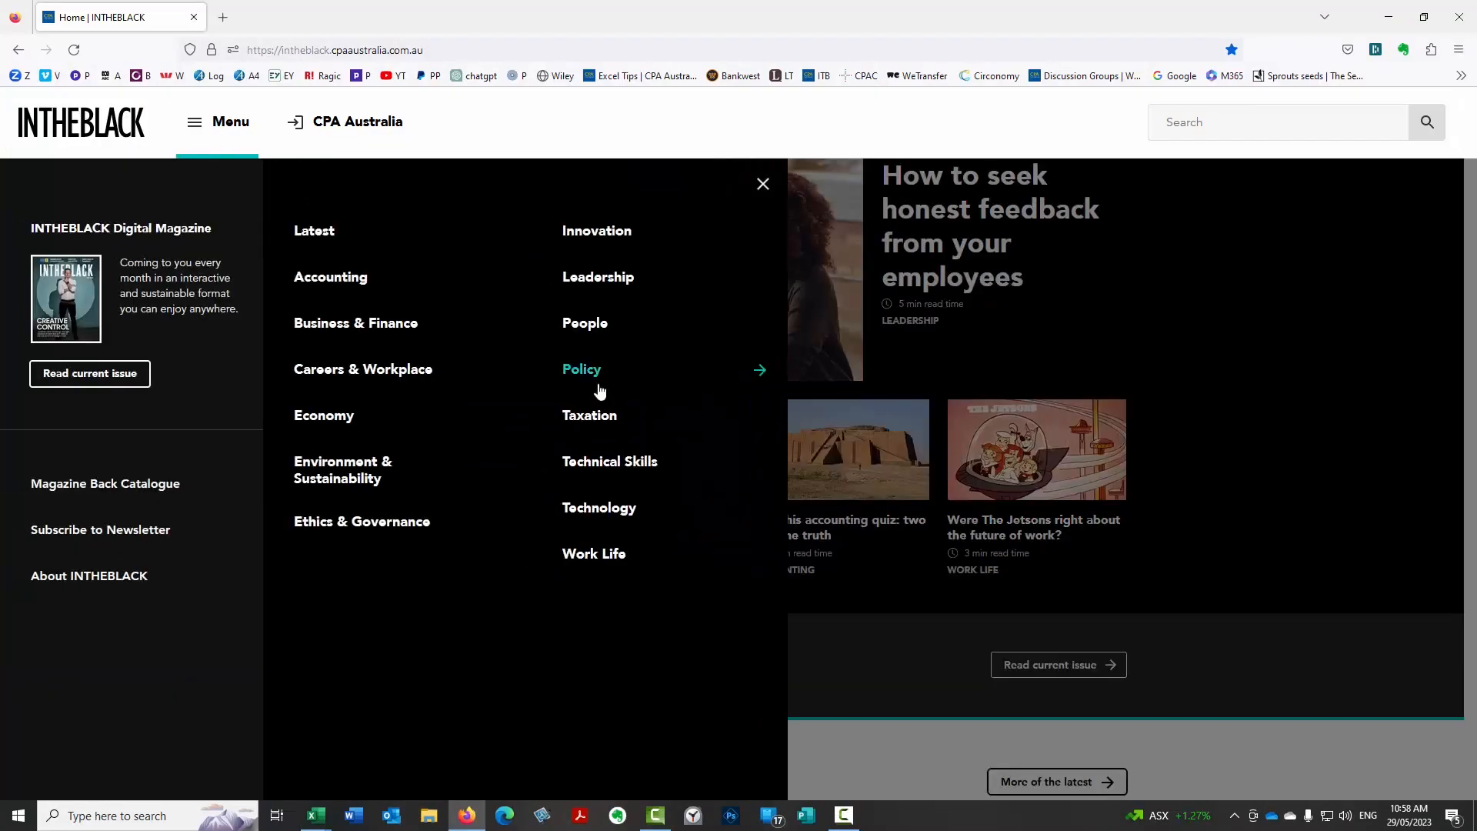
left_click(648, 469)
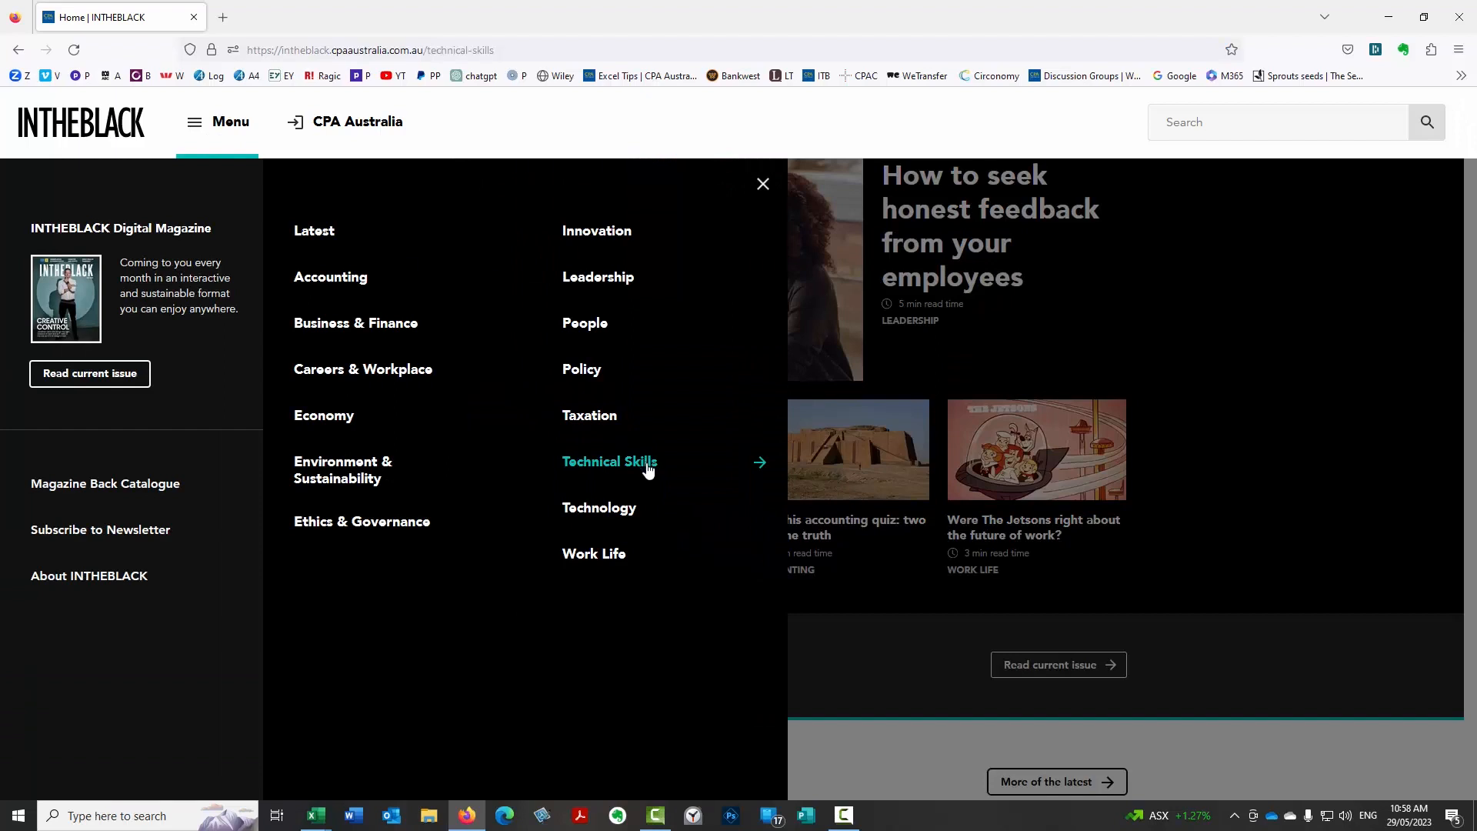